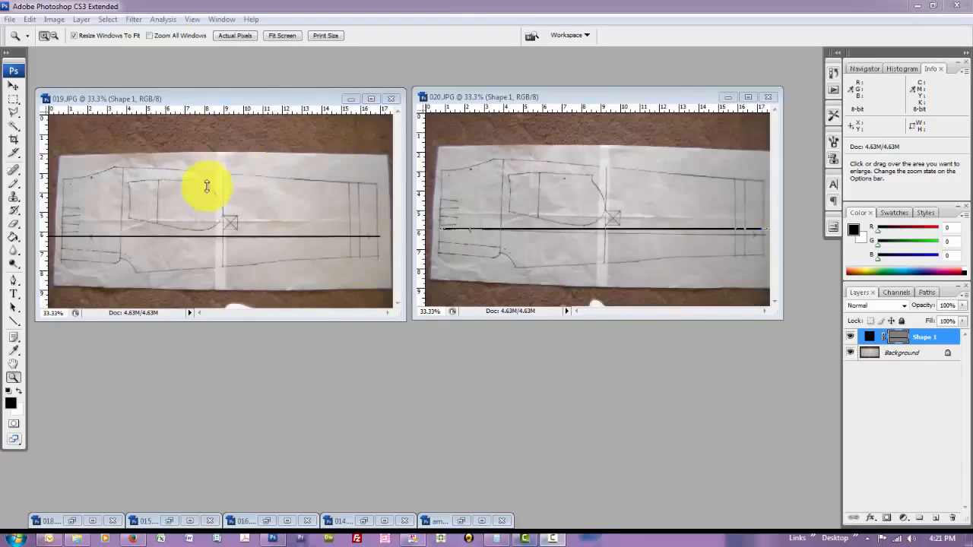
Examine the black grainline drawn over the pants pattern in 019.JPG, close up and across its full length
{"action": "left_click", "coordinate": [223, 142]}
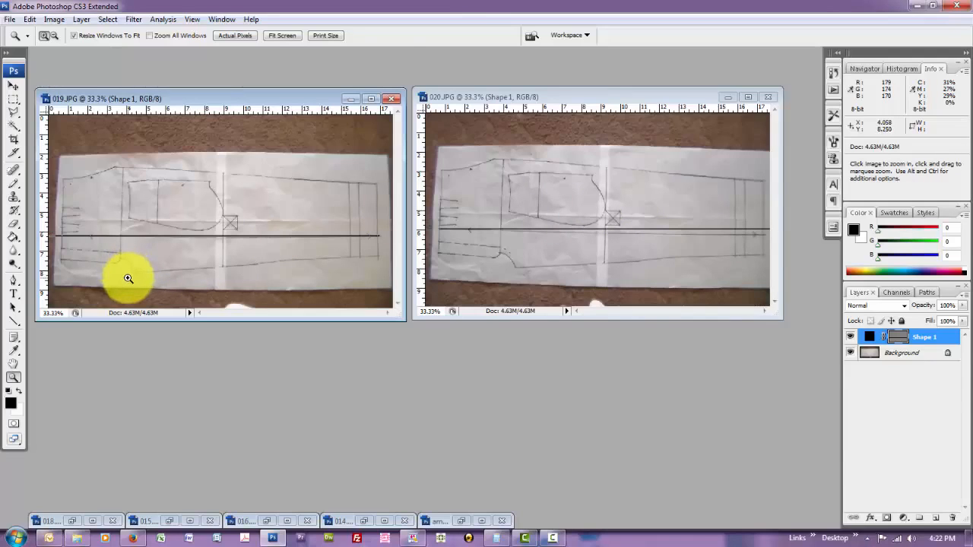
{"action": "key", "text": "u"}
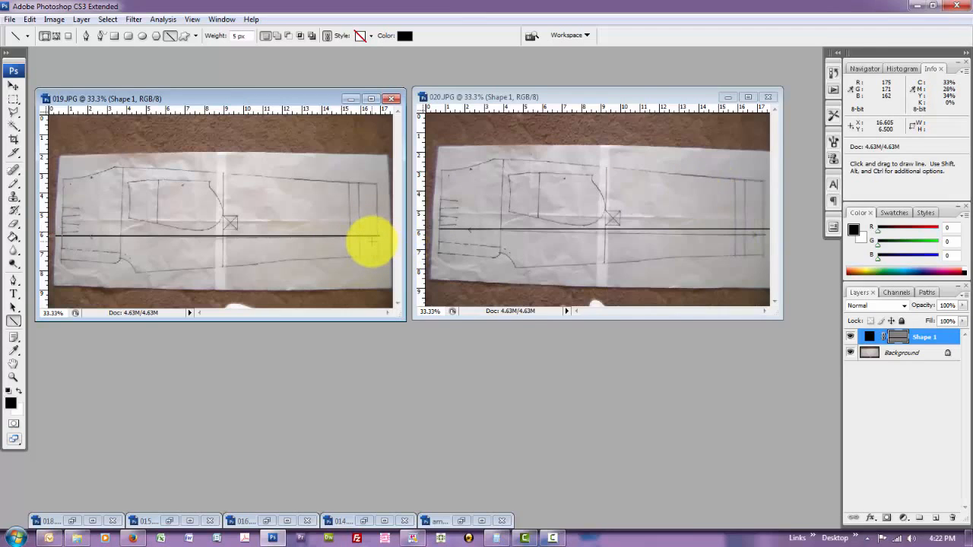
{"action": "key", "text": "z"}
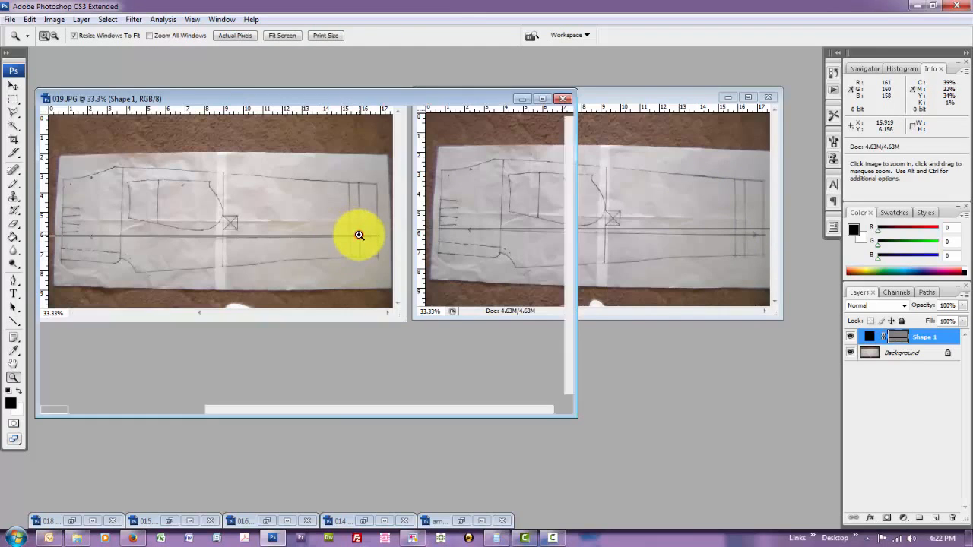
{"action": "left_click", "coordinate": [352, 232]}
{"action": "left_click", "coordinate": [534, 290]}
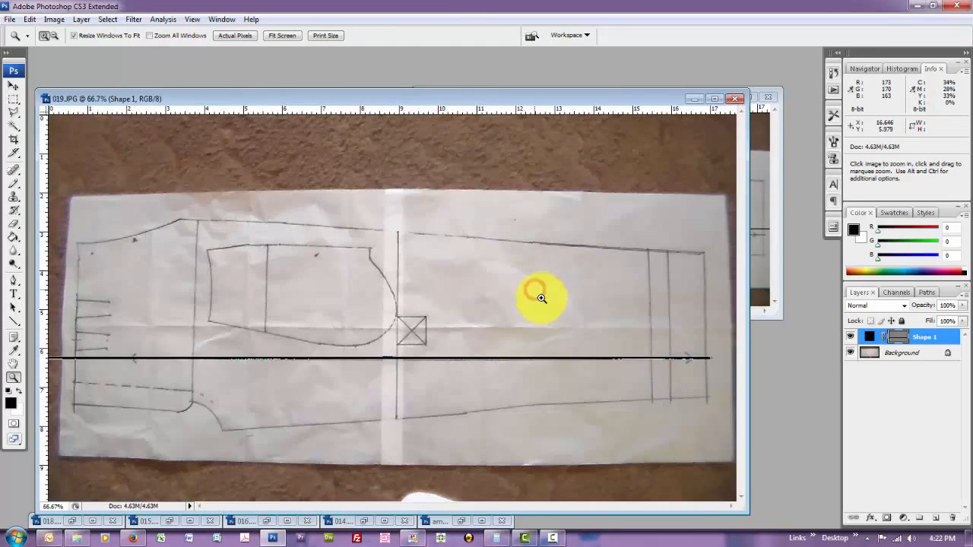
{"action": "left_click", "coordinate": [699, 374]}
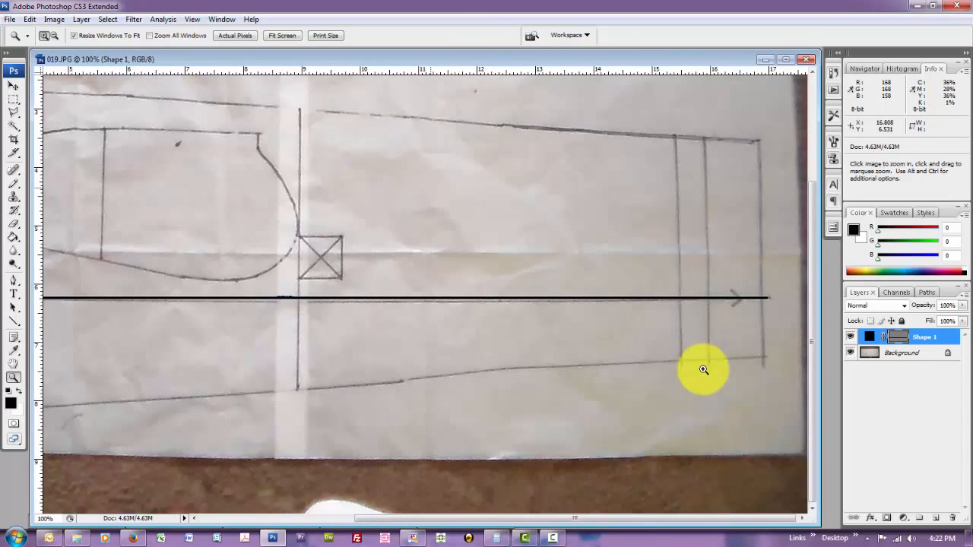
{"action": "left_click", "coordinate": [540, 251], "text": "alt"}
{"action": "left_click", "coordinate": [540, 252], "text": "alt"}
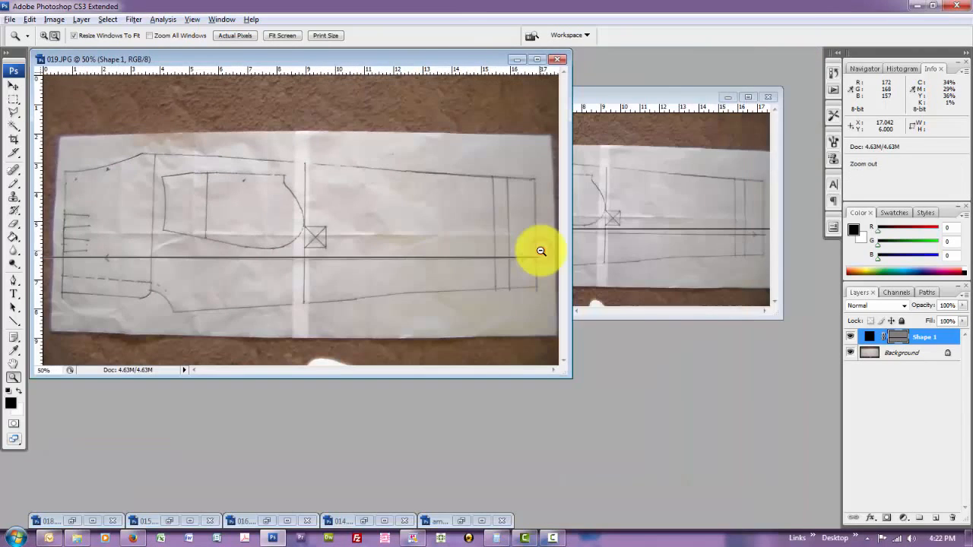
Close 020.JPG without saving its changes
{"action": "left_click", "coordinate": [769, 98]}
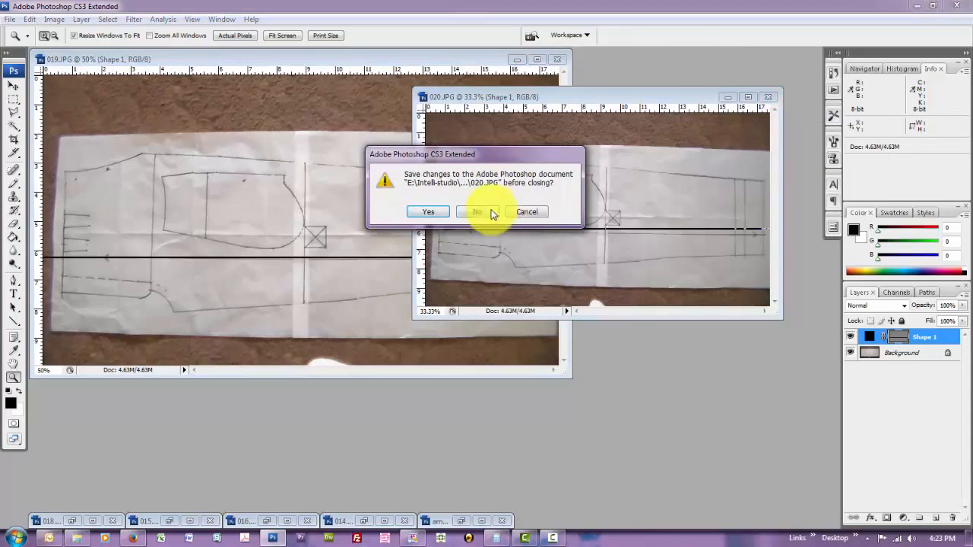
{"action": "left_click", "coordinate": [491, 213]}
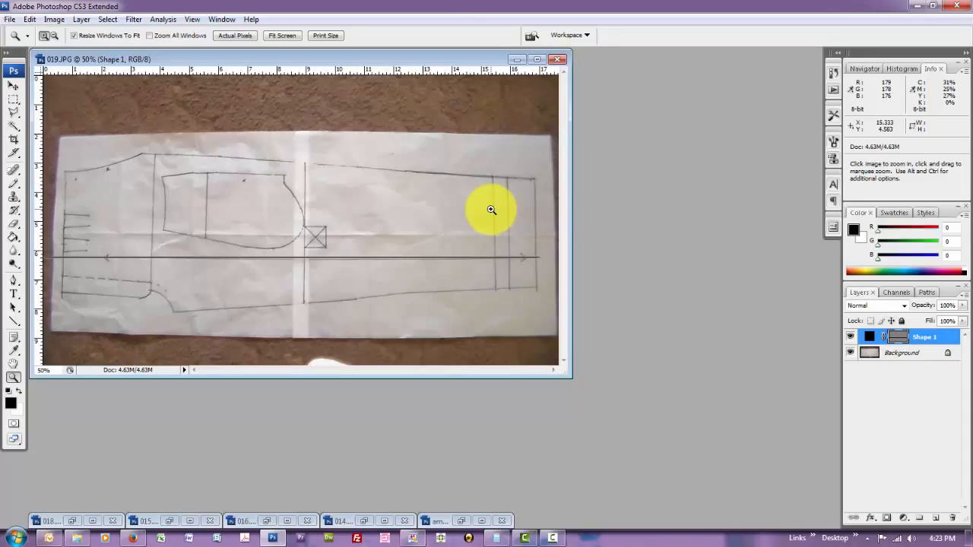
Rotate the 019.JPG canvas 90° clockwise and delete the Shape 1 line layer
{"action": "key", "text": "alt+i"}
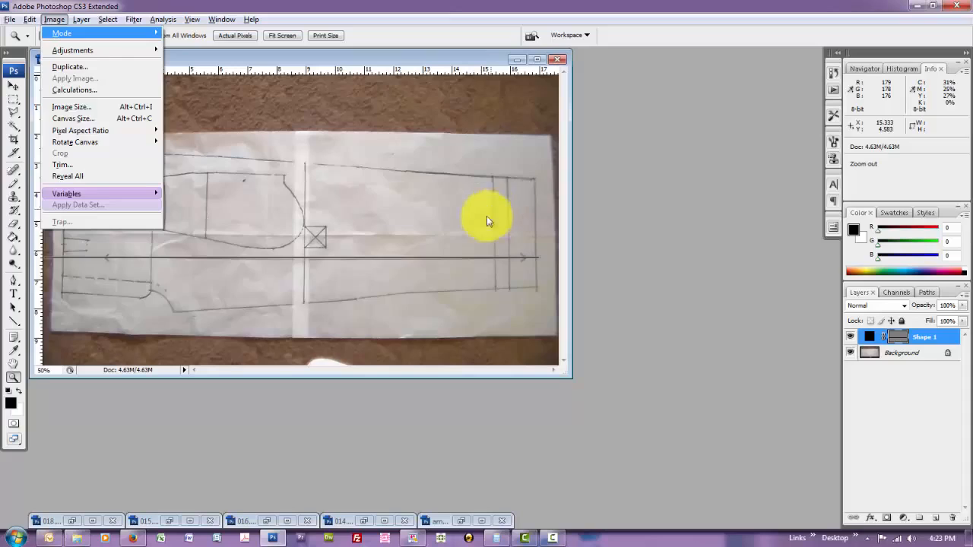
{"action": "mouse_move", "coordinate": [96, 144]}
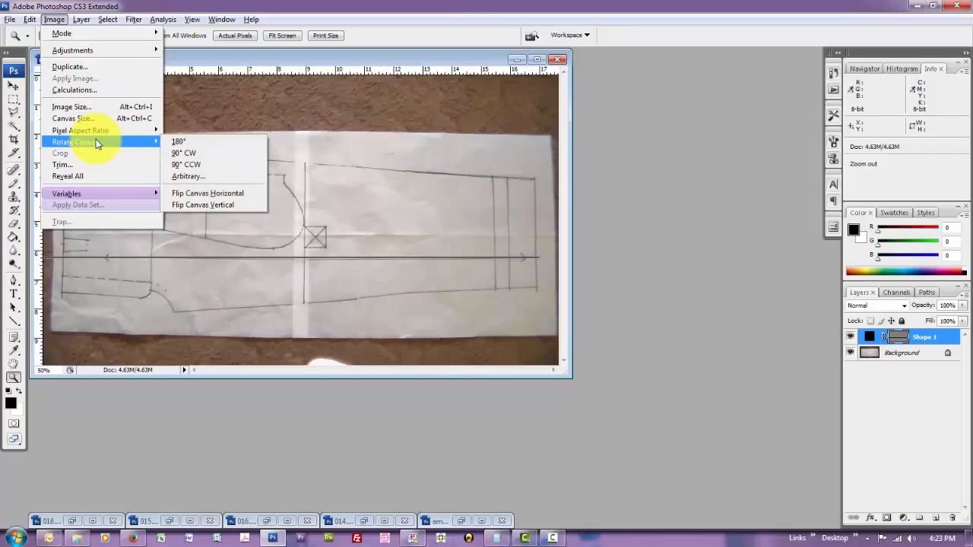
{"action": "left_click", "coordinate": [204, 154]}
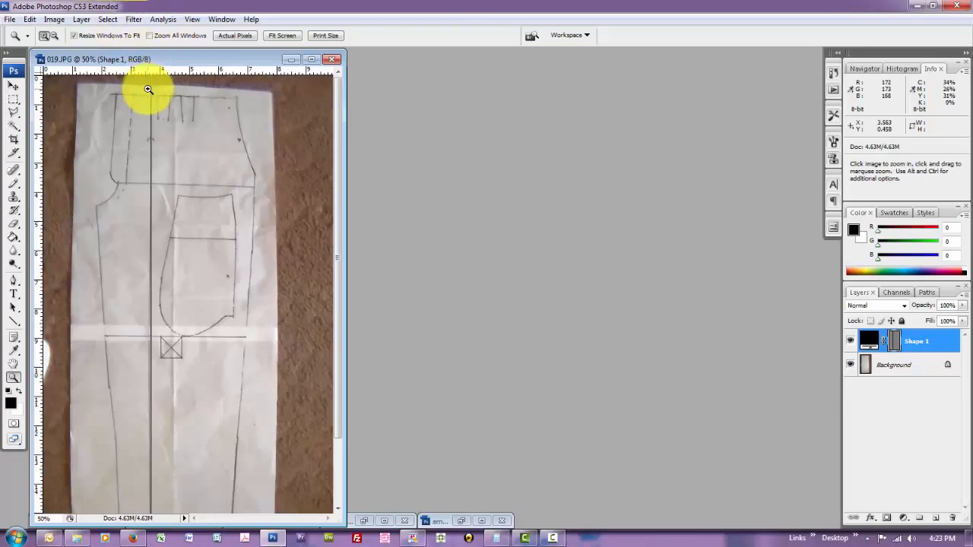
{"action": "key", "text": "v"}
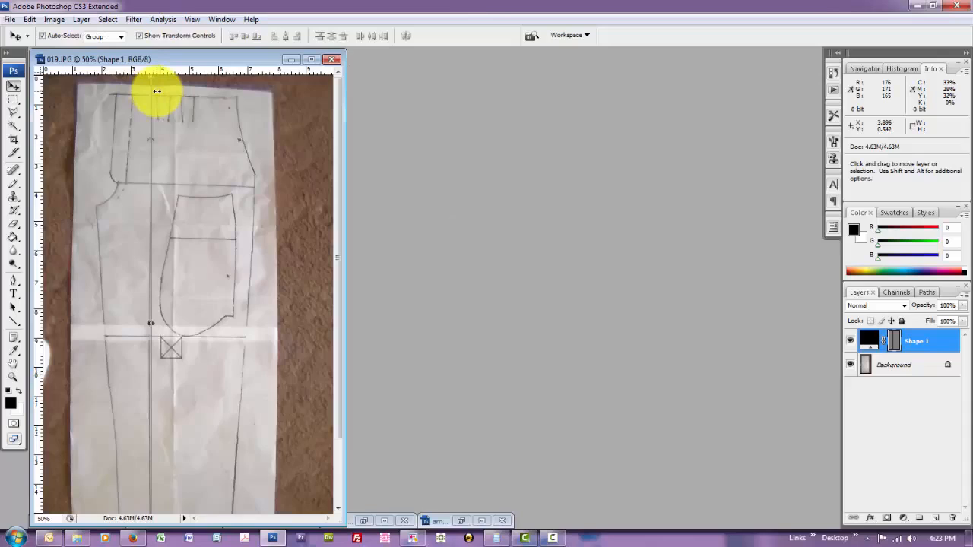
{"action": "key", "text": "Delete"}
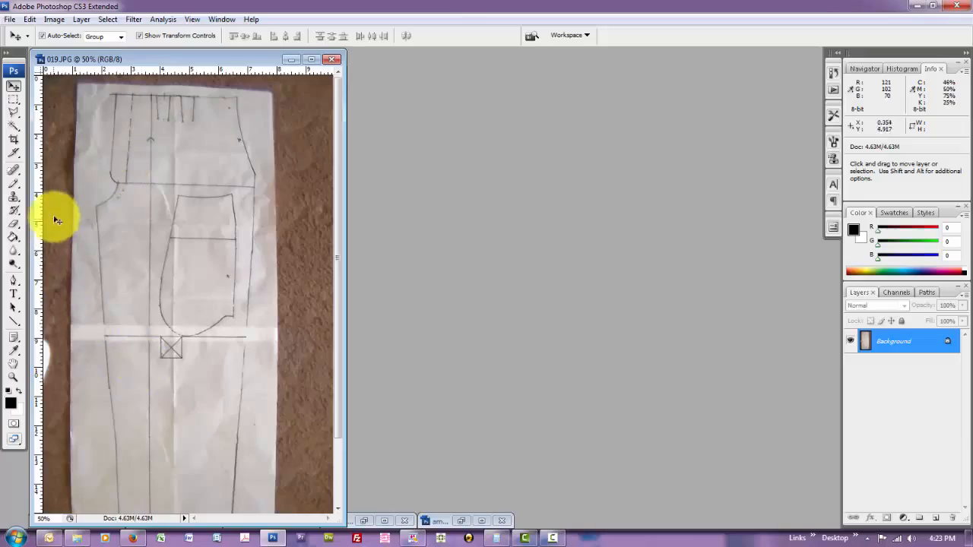
Outline the pants pattern with a Polygonal Lasso selection just inside the paper's edges
{"action": "left_click", "coordinate": [14, 114]}
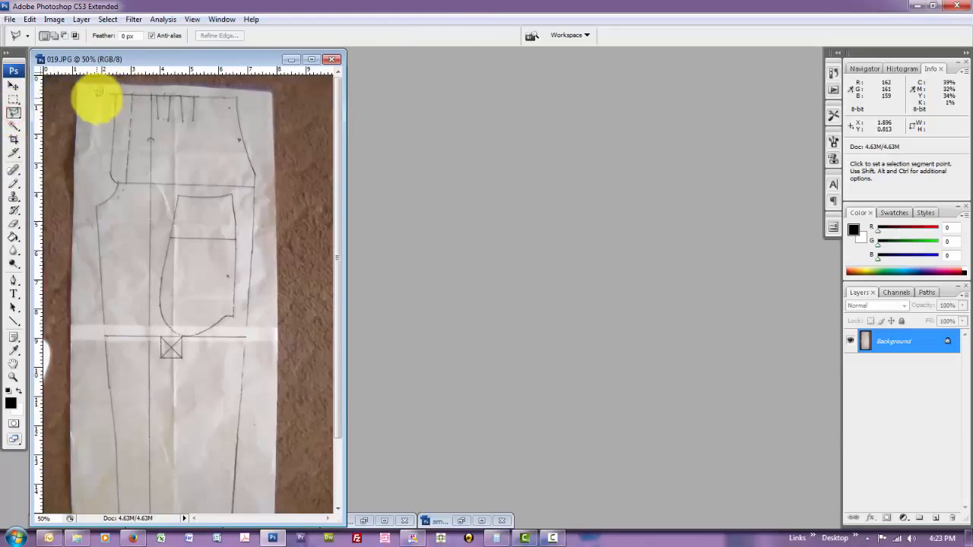
{"action": "left_click", "coordinate": [96, 91]}
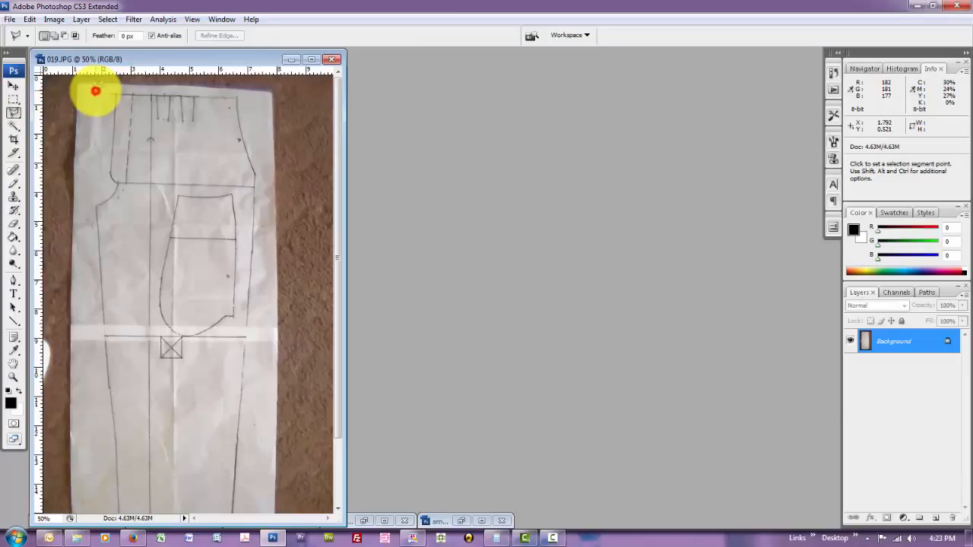
{"action": "left_click", "coordinate": [265, 93]}
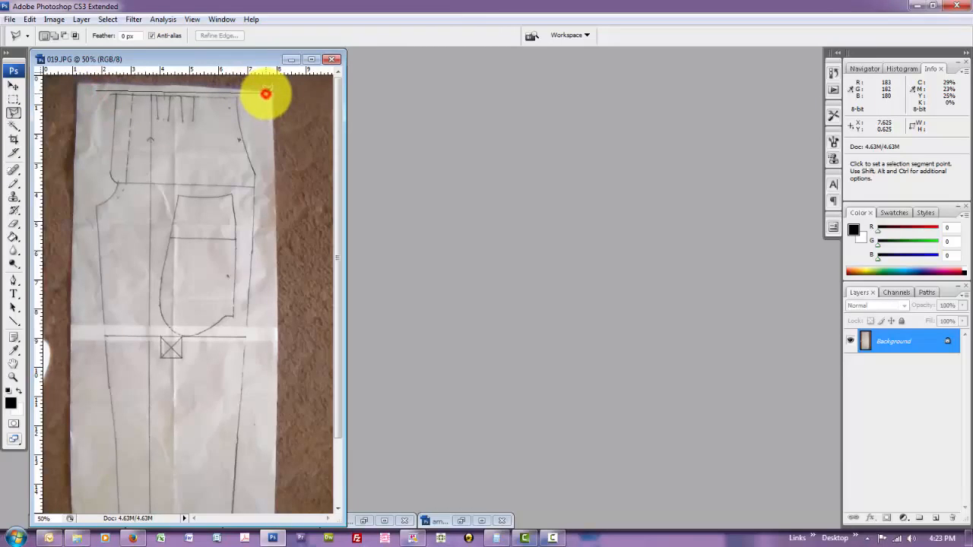
{"action": "left_click", "coordinate": [254, 494]}
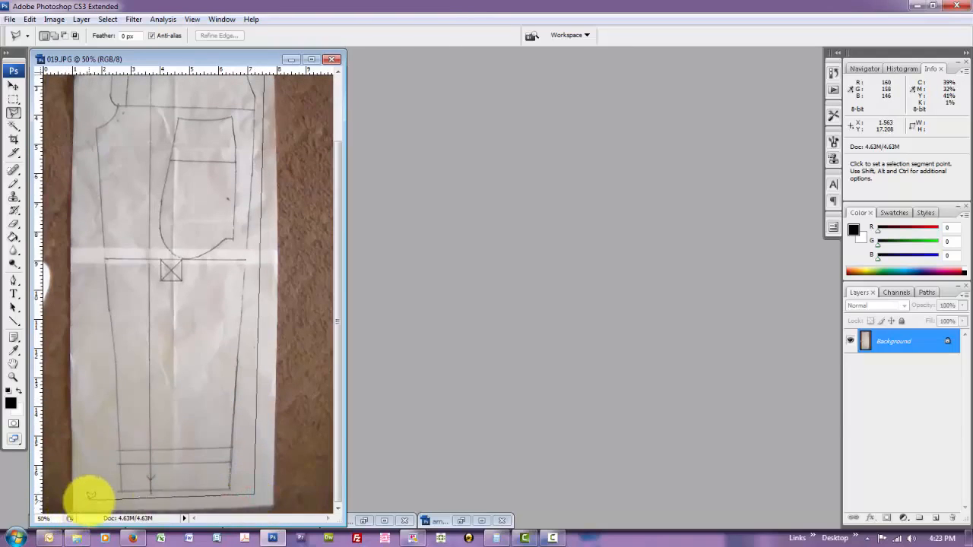
{"action": "left_click", "coordinate": [92, 500]}
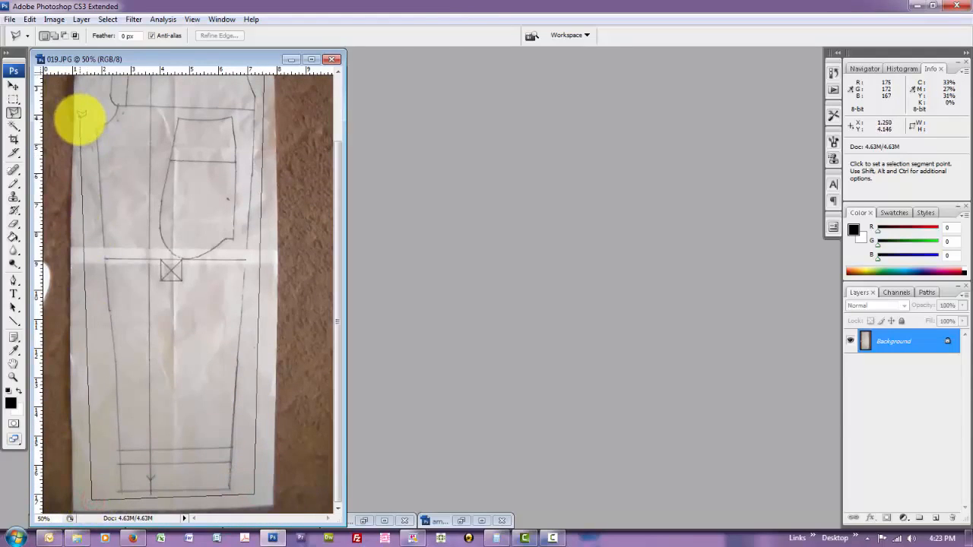
{"action": "left_click", "coordinate": [80, 120]}
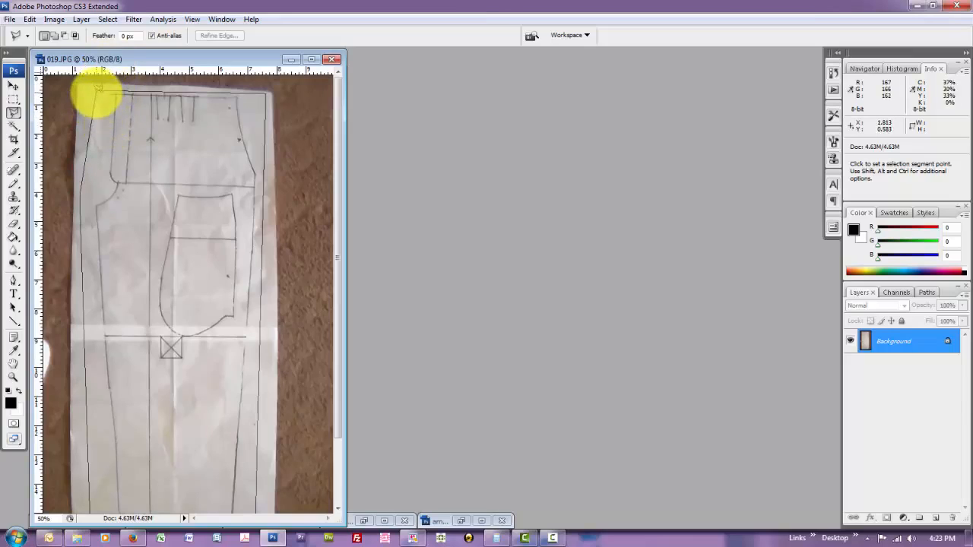
{"action": "left_click", "coordinate": [97, 87]}
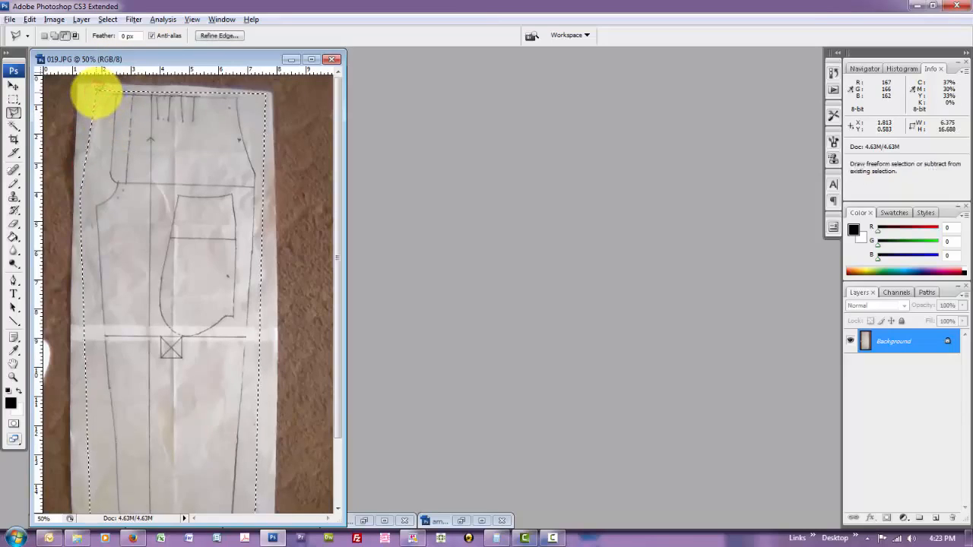
Copy the selected pattern to a new layer and hide the Background layer
{"action": "key", "text": "alt+e"}
{"action": "key", "text": "Escape"}
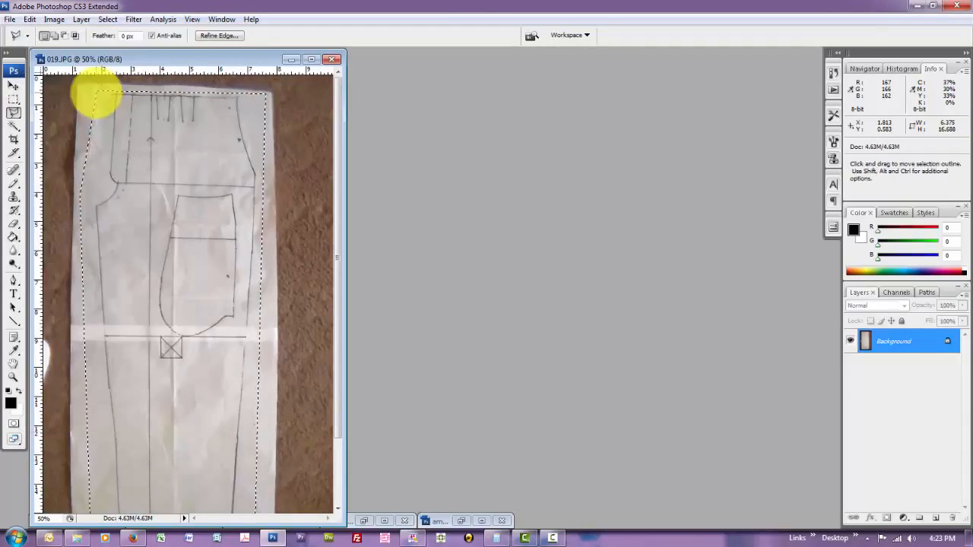
{"action": "key", "text": "ctrl+j"}
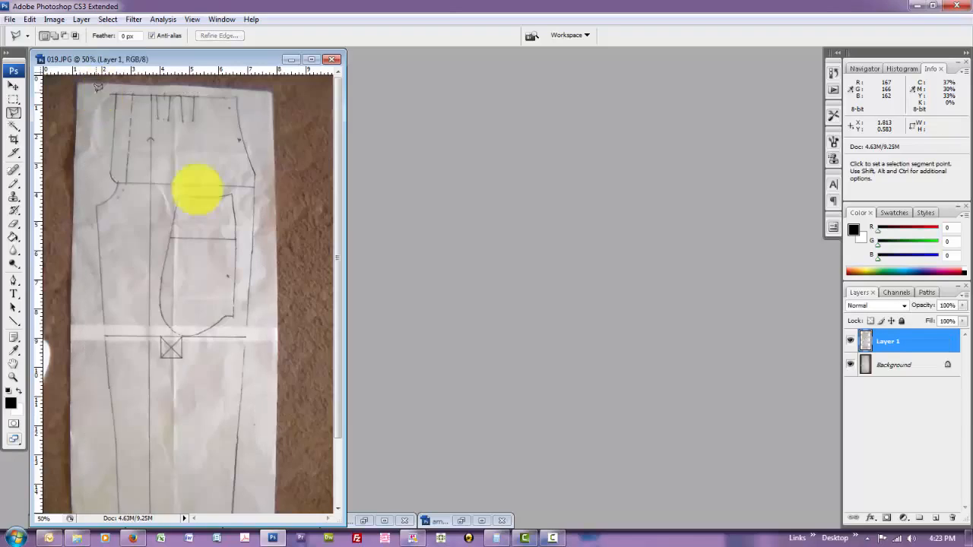
{"action": "left_click", "coordinate": [850, 365]}
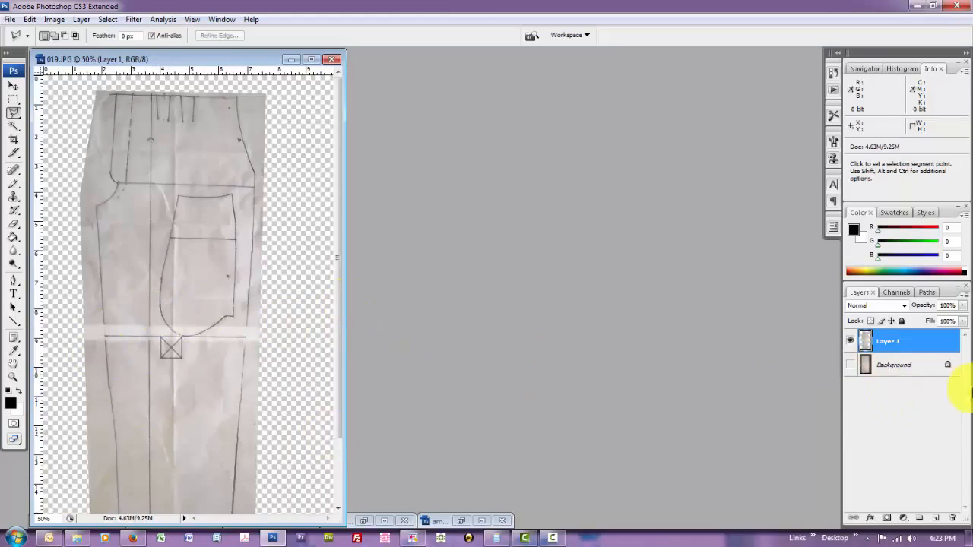
{"action": "left_click", "coordinate": [851, 365]}
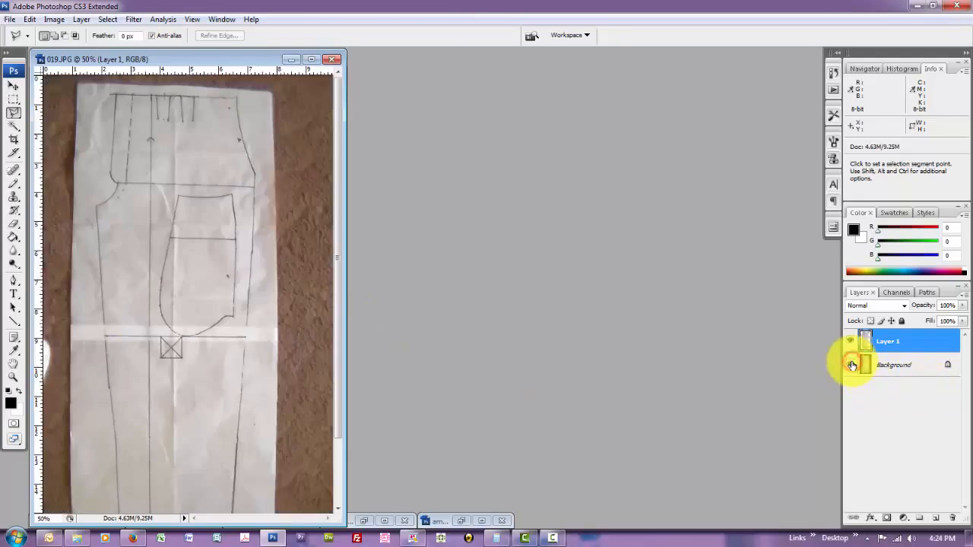
{"action": "left_click", "coordinate": [851, 365]}
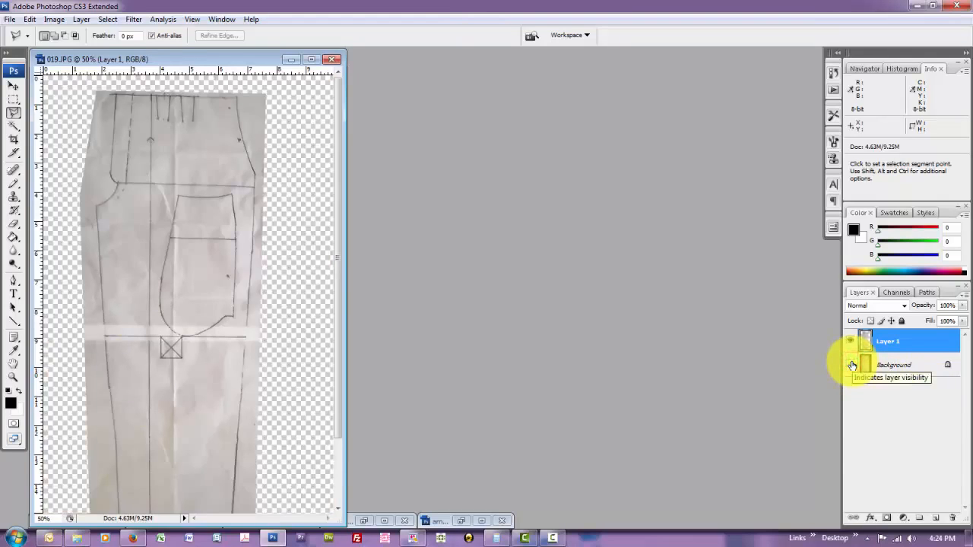
Save the cut-out pattern for the web as a JPEG, replacing the existing pants.digitize.jpg file
{"action": "key", "text": "alt+f"}
{"action": "key", "text": "Escape"}
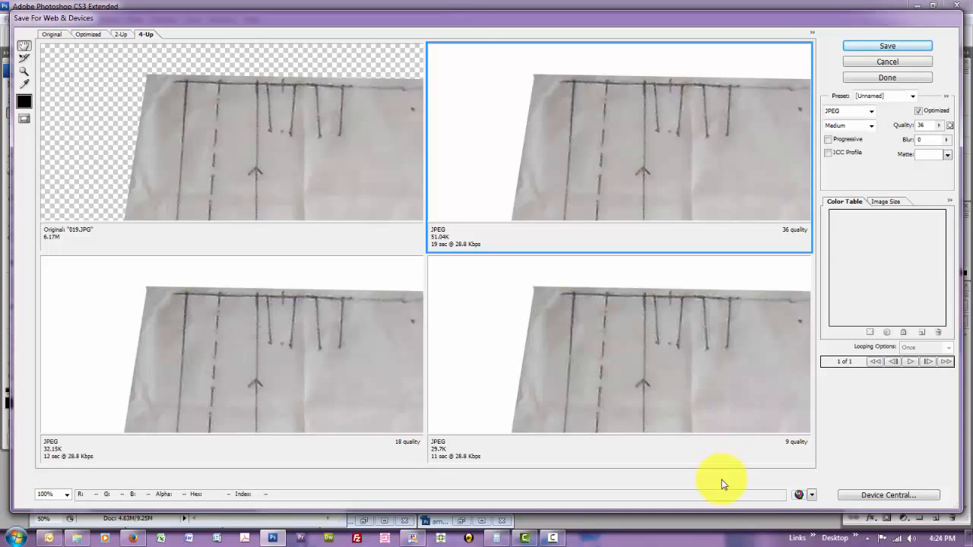
{"action": "left_click", "coordinate": [885, 47]}
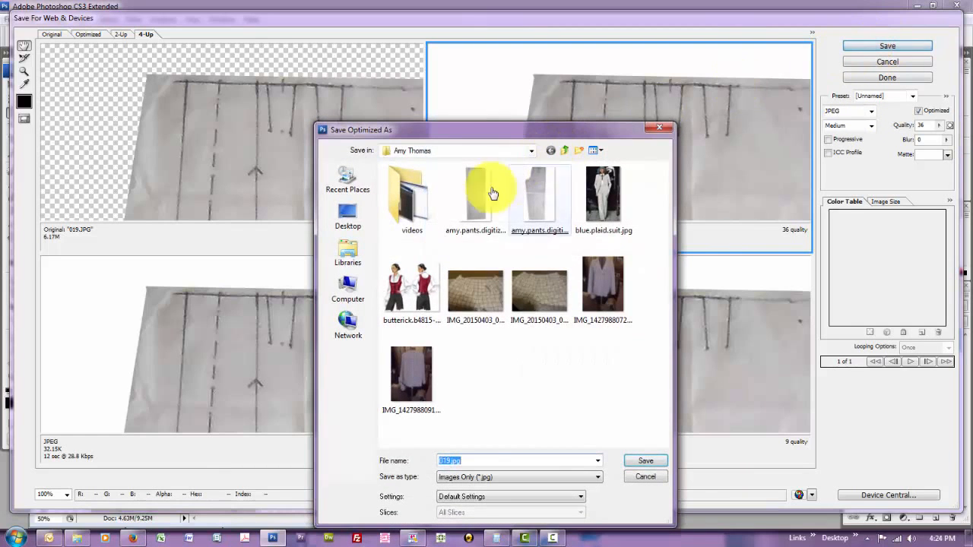
{"action": "double_click", "coordinate": [466, 222]}
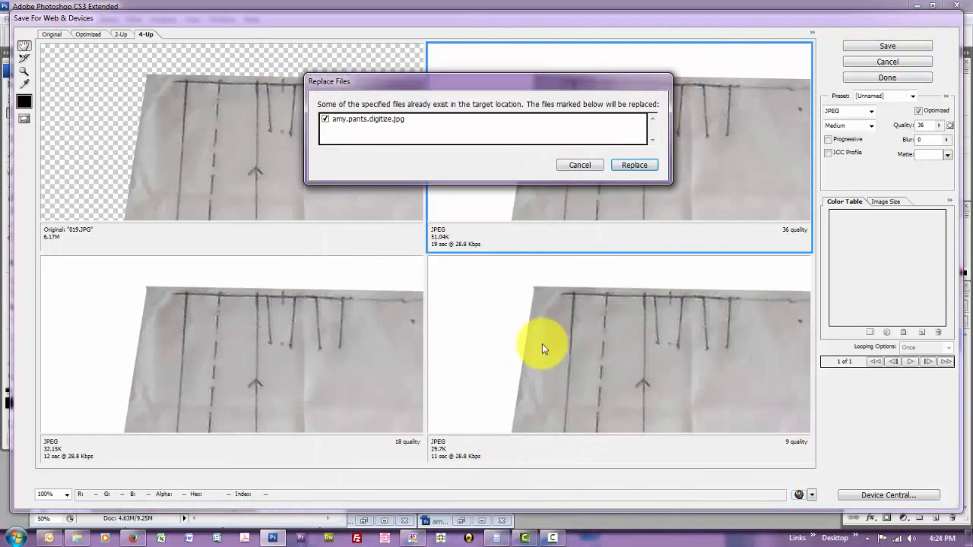
{"action": "left_click", "coordinate": [648, 161]}
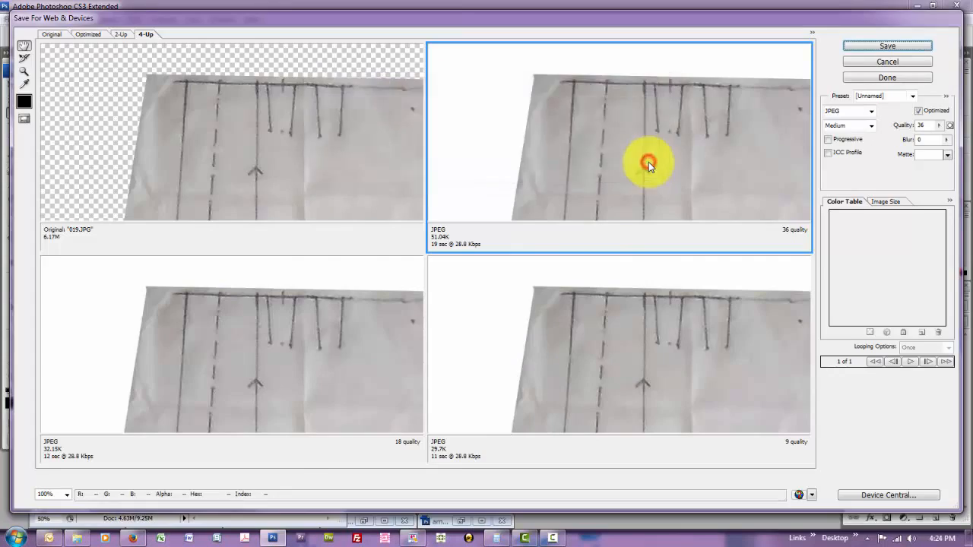
Switch to PatternMaster Pattern Editor and delete the two middle pattern images and the dashed line between the trouser pieces
{"action": "key", "text": "alt+Tab"}
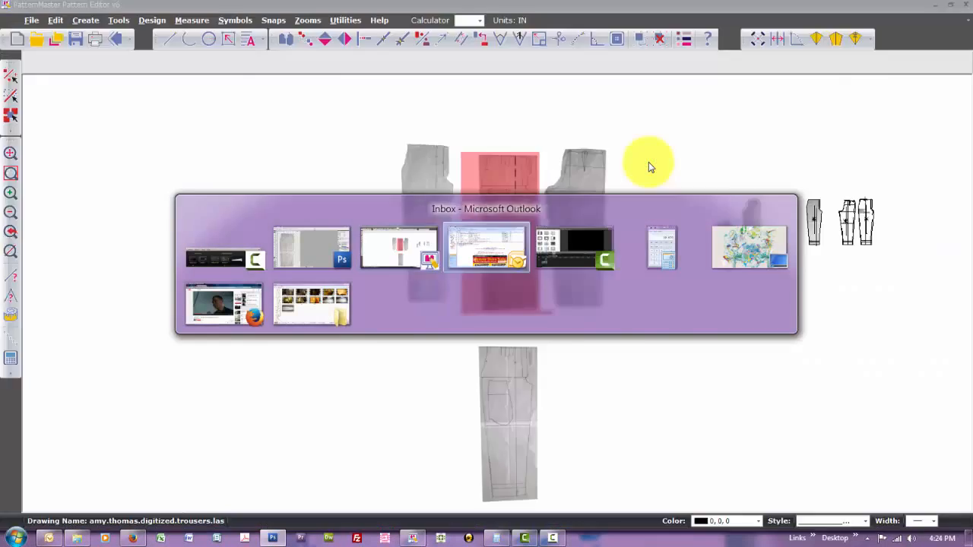
{"action": "key", "text": "alt+Tab"}
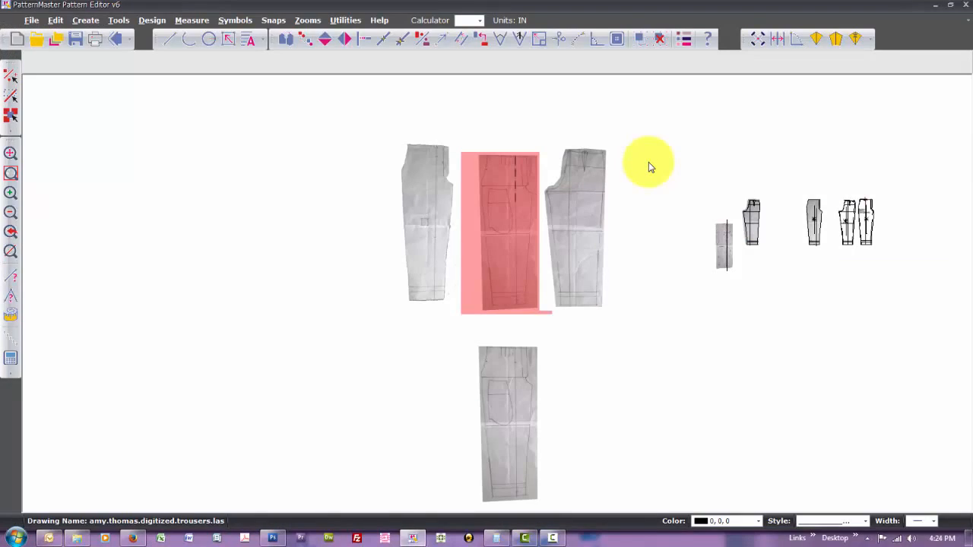
{"action": "left_click", "coordinate": [501, 186]}
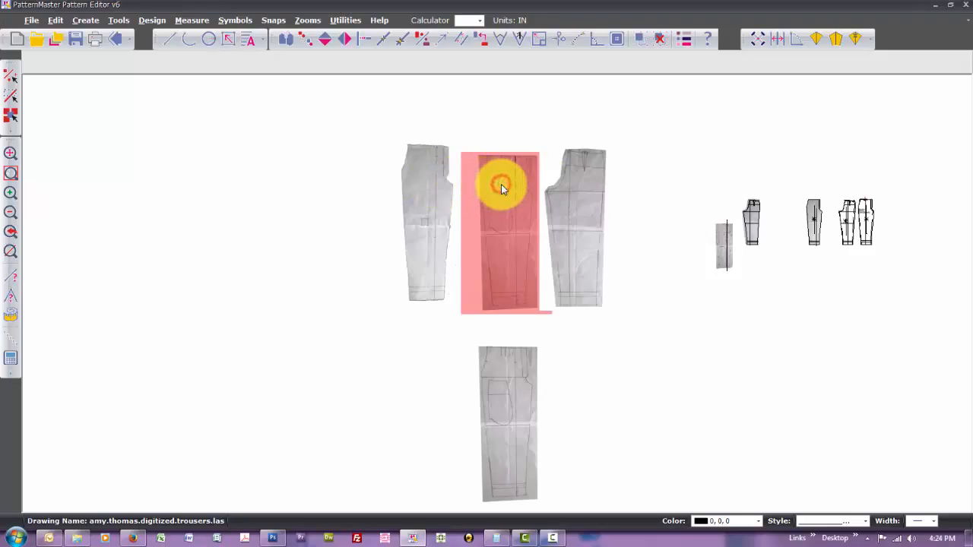
{"action": "left_click", "coordinate": [519, 437]}
{"action": "left_click", "coordinate": [517, 438]}
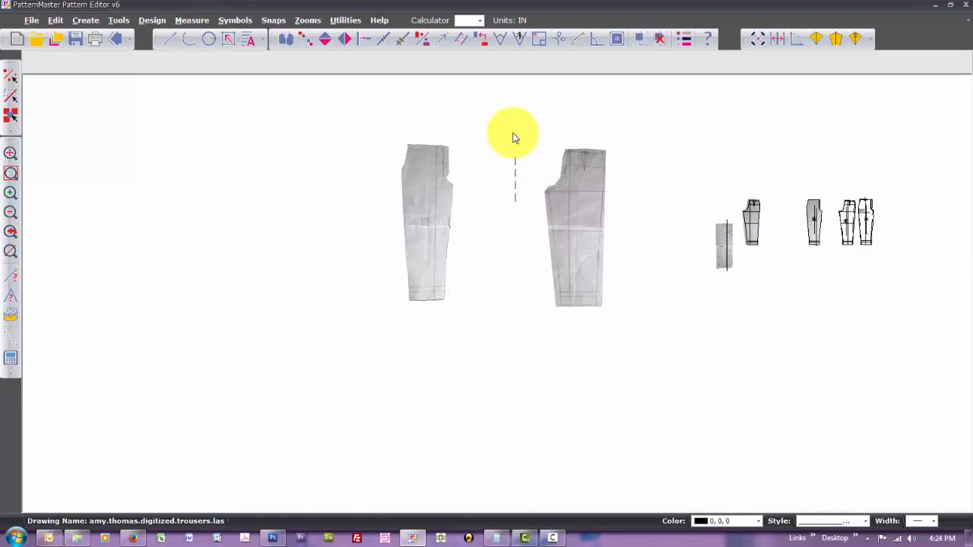
{"action": "left_click_drag", "start_coordinate": [510, 141], "coordinate": [530, 217]}
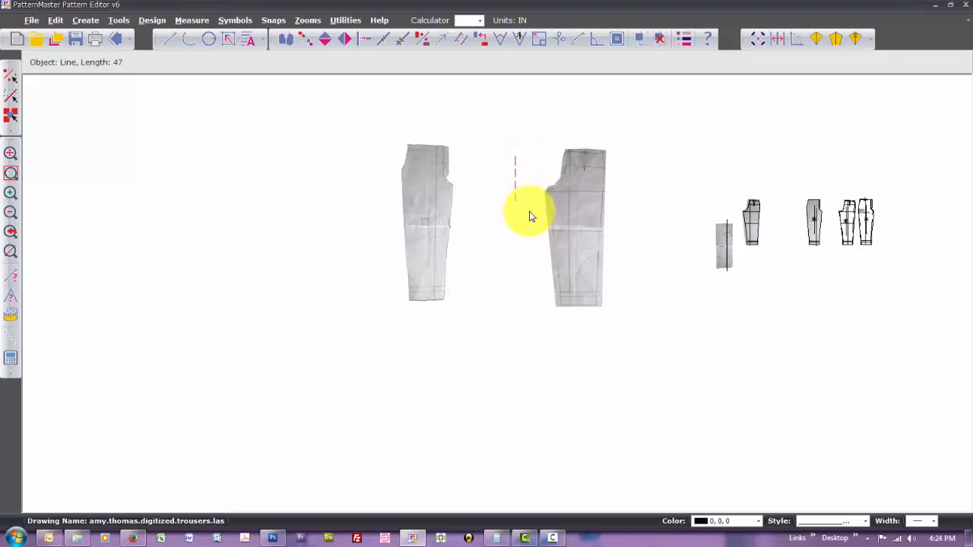
{"action": "key", "text": "Delete"}
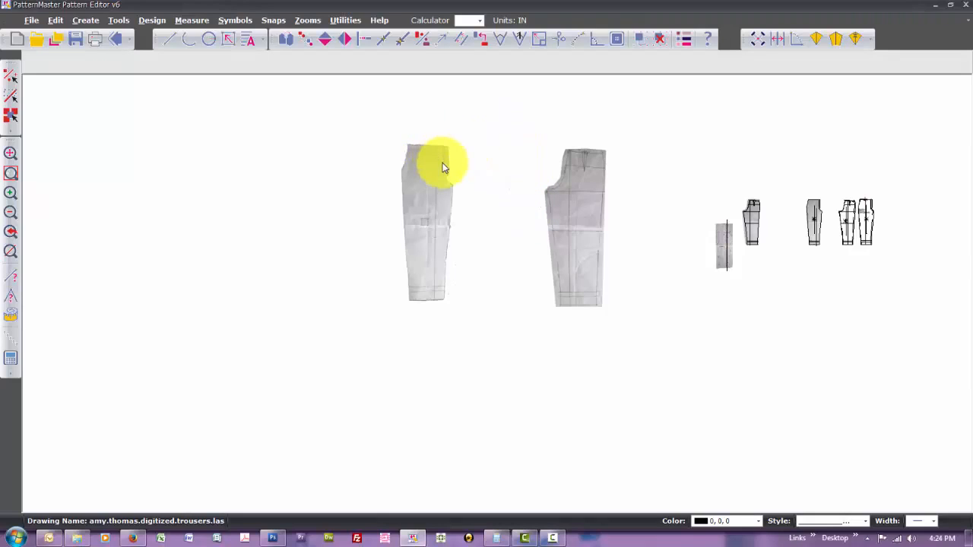
Merge the image file amy.pants.digitize.jpg into the trousers drawing
{"action": "key", "text": "m"}
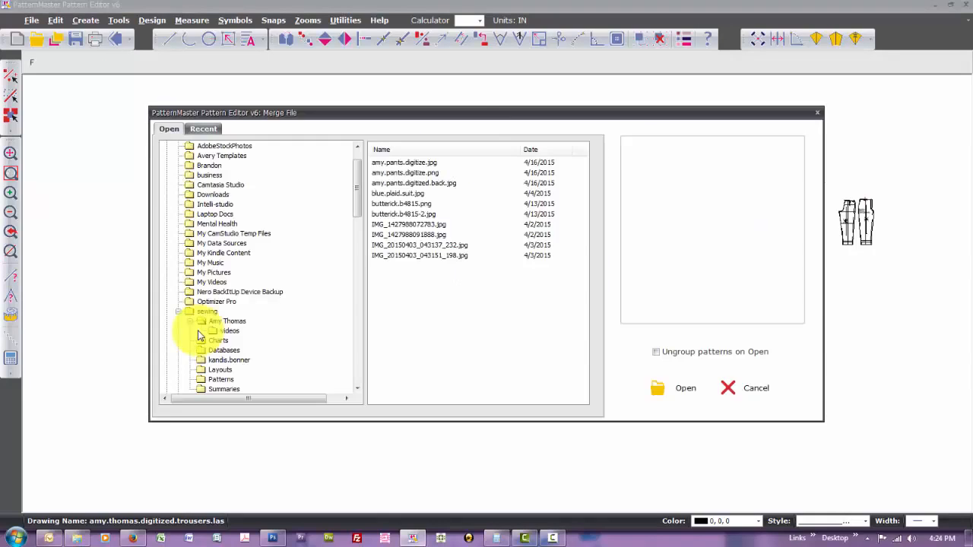
{"action": "left_click", "coordinate": [413, 165]}
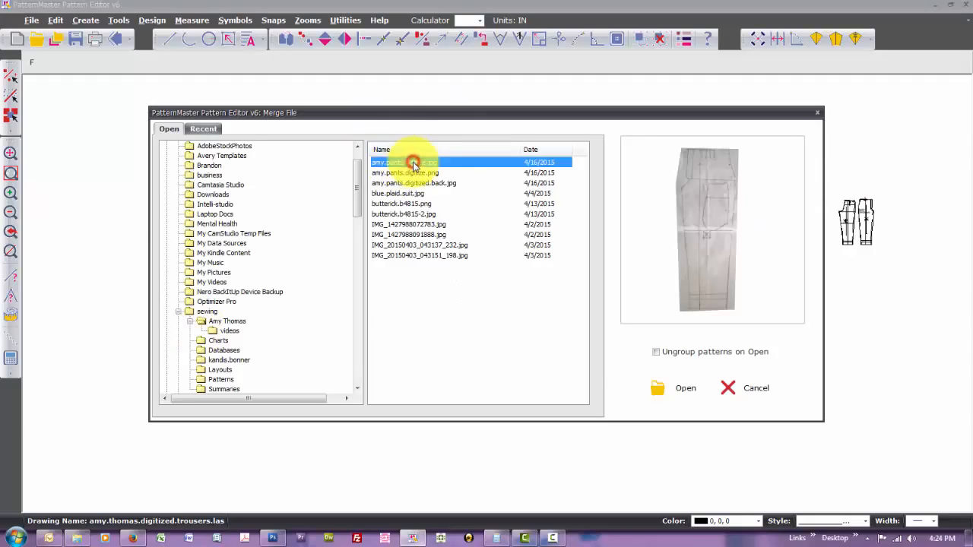
{"action": "left_click", "coordinate": [685, 389]}
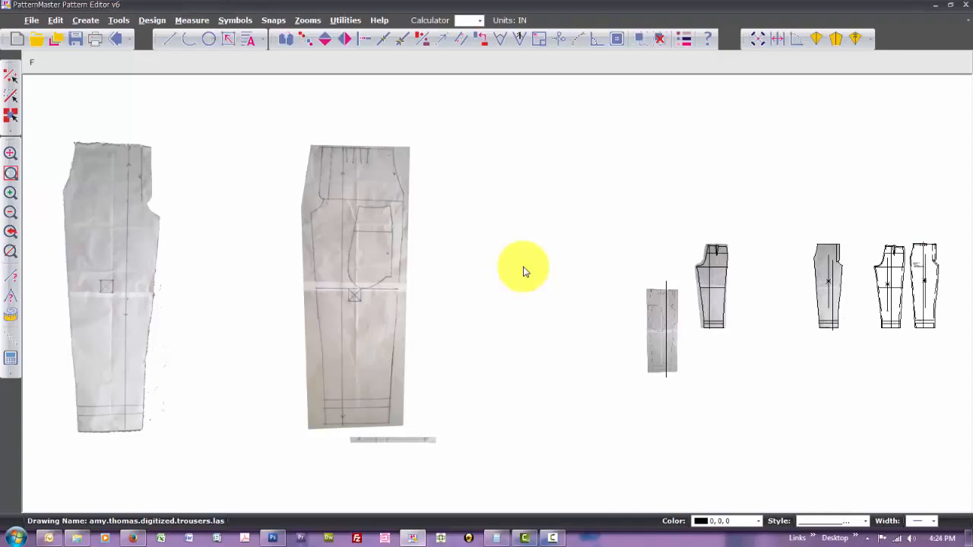
Move the merged pants image off the pattern piece beneath it, placing it just to that piece's right
{"action": "left_click", "coordinate": [359, 352]}
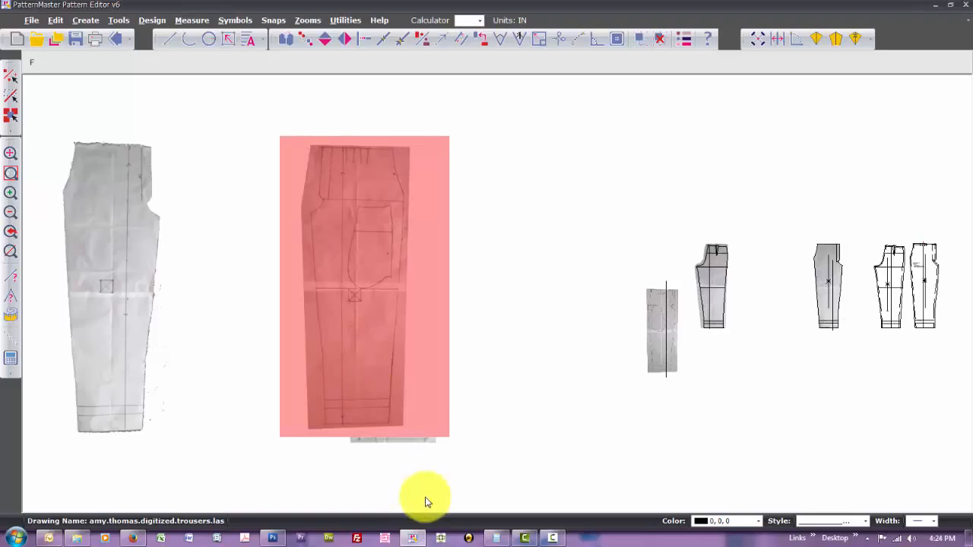
{"action": "left_click", "coordinate": [395, 443]}
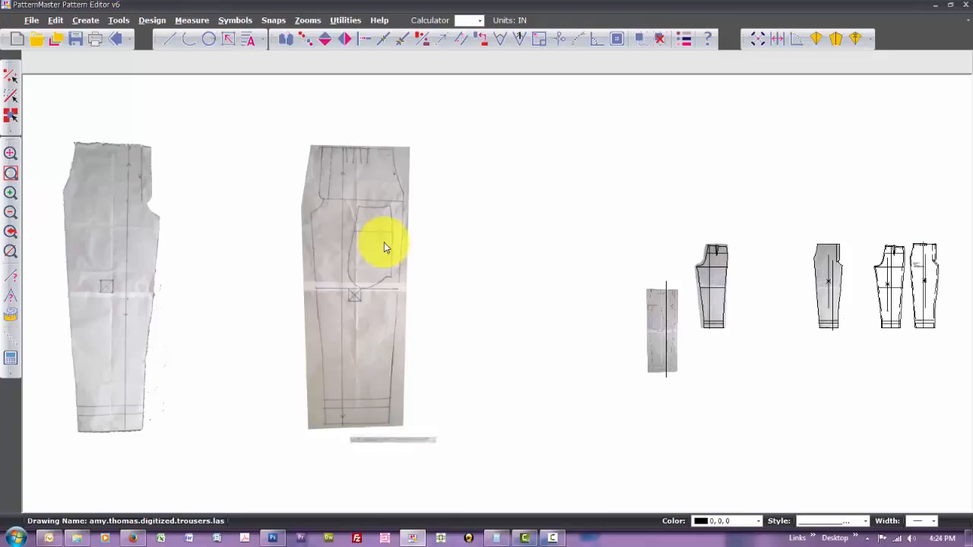
{"action": "left_click", "coordinate": [357, 239]}
{"action": "left_click", "coordinate": [357, 238]}
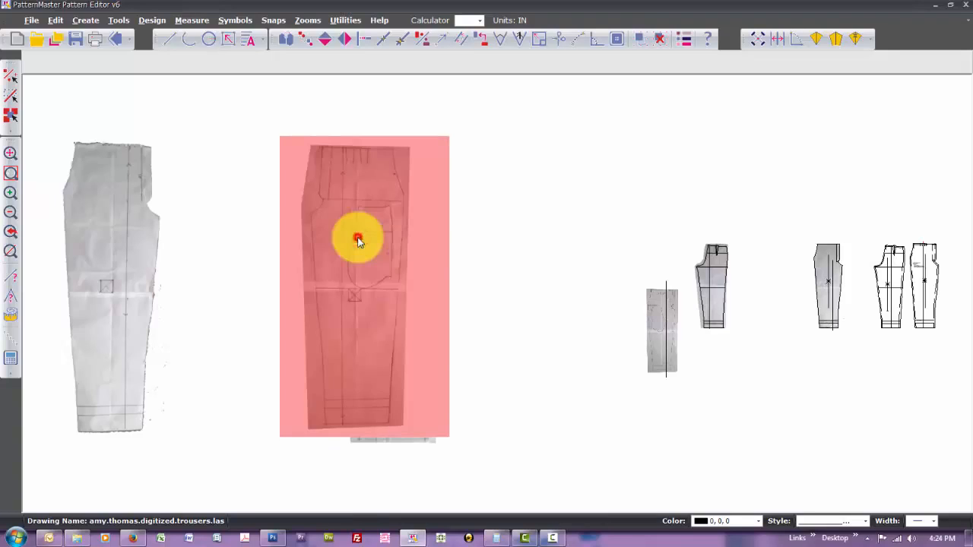
{"action": "left_click", "coordinate": [546, 235]}
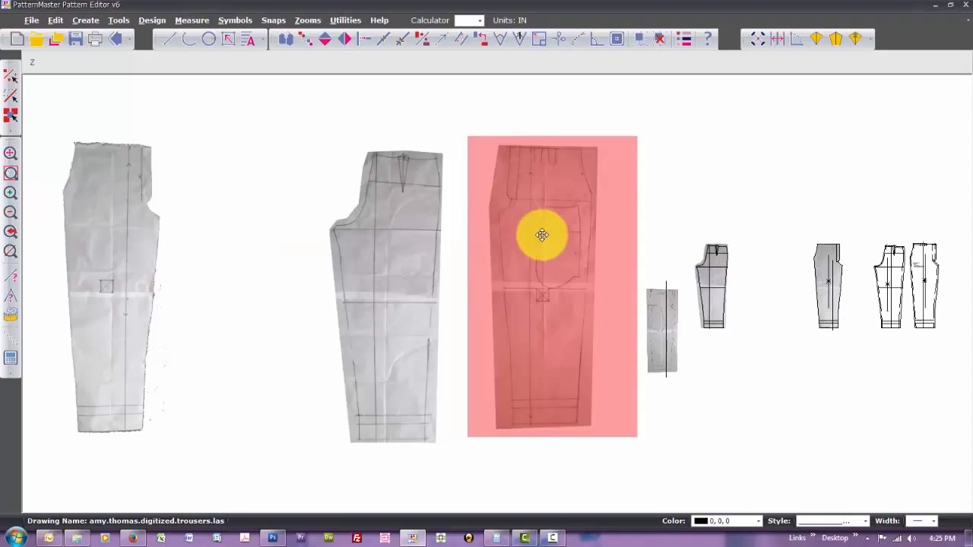
Measure the length of the merged pants pattern along its grainline, from waist edge to hem edge
{"action": "type", "text": "w"}
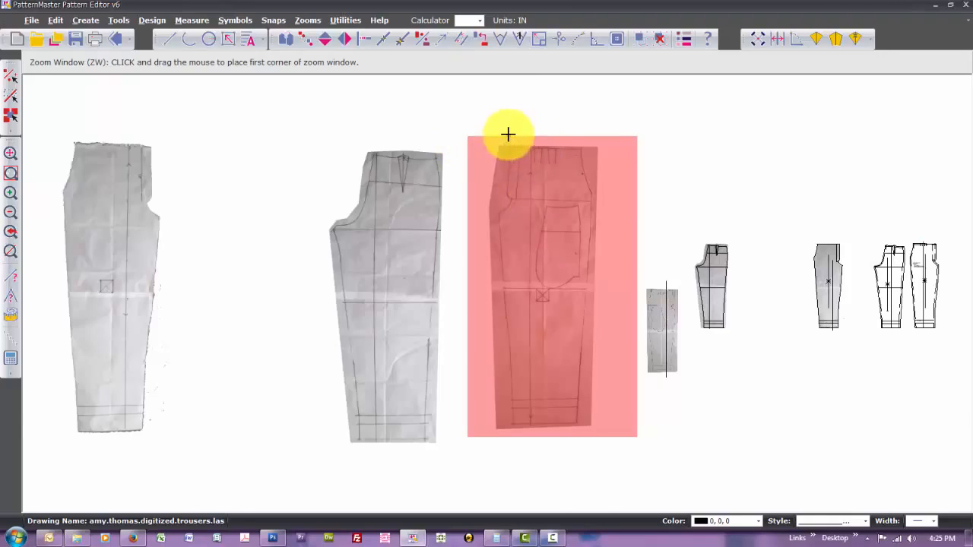
{"action": "left_click", "coordinate": [508, 134]}
{"action": "left_click", "coordinate": [576, 459]}
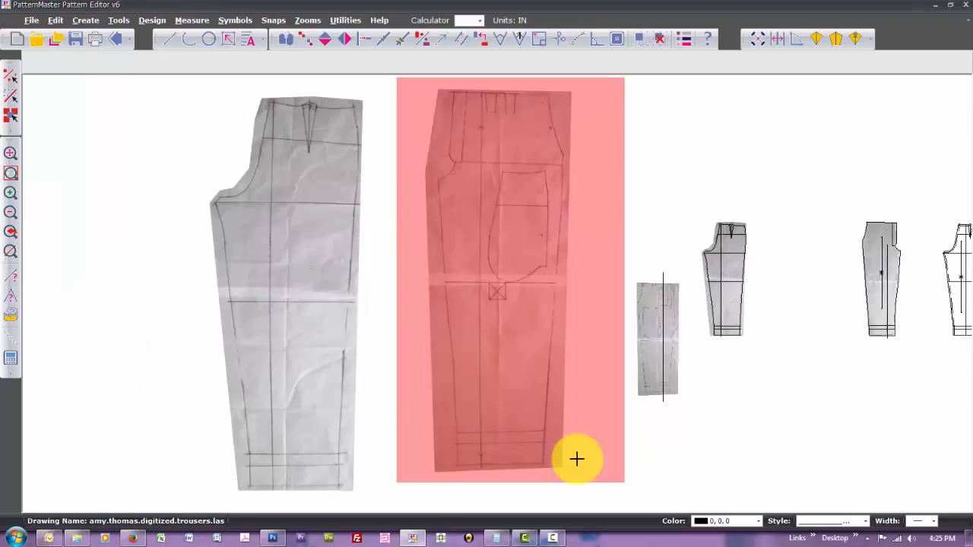
{"action": "key", "text": "m"}
{"action": "key", "text": "s"}
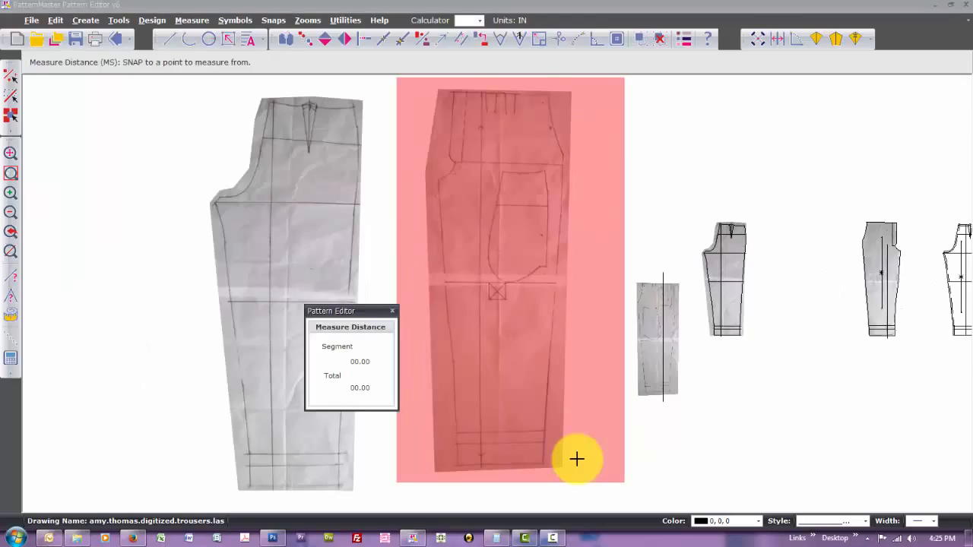
{"action": "left_click", "coordinate": [480, 89]}
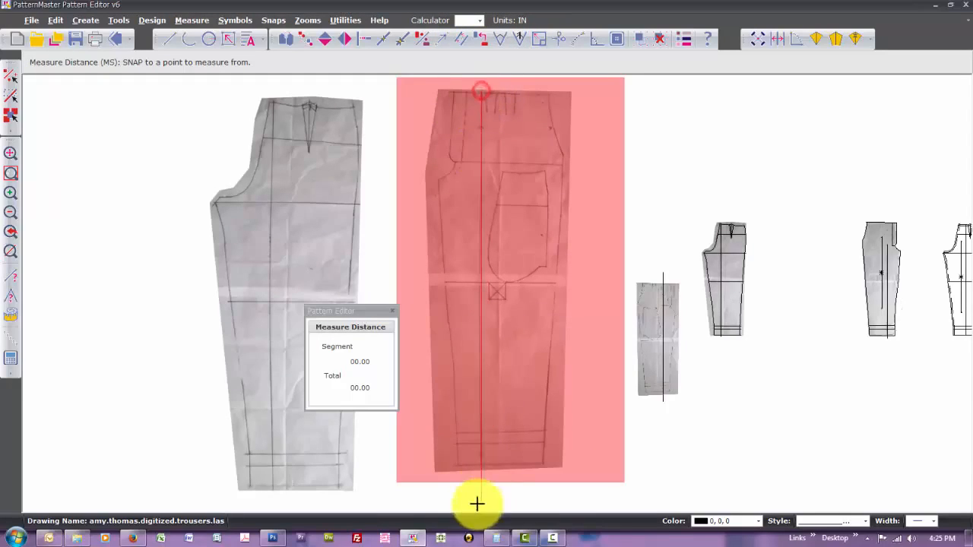
{"action": "left_click", "coordinate": [482, 471]}
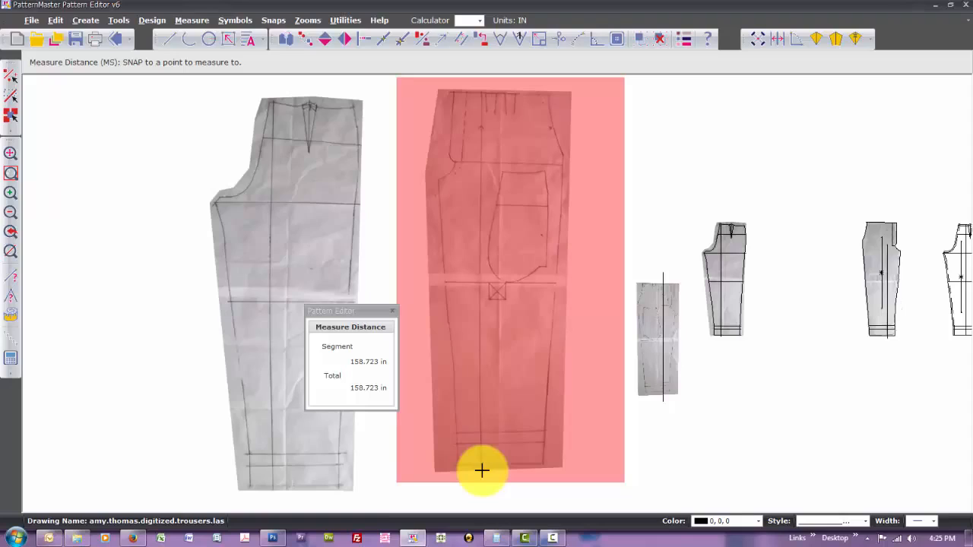
{"action": "left_click", "coordinate": [392, 310]}
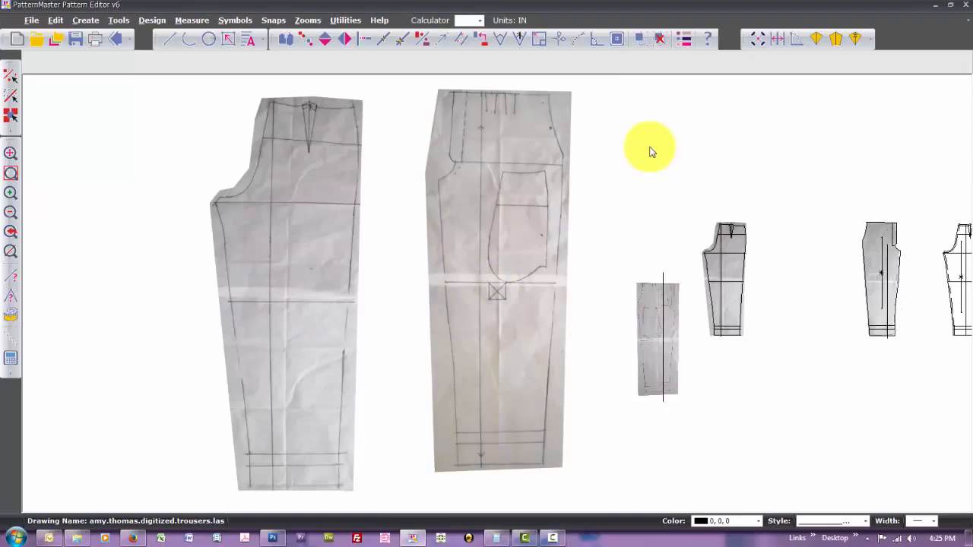
Measure the top edge of the crossed reference square on the merged pants image
{"action": "left_click", "coordinate": [499, 299]}
{"action": "type", "text": "zw"}
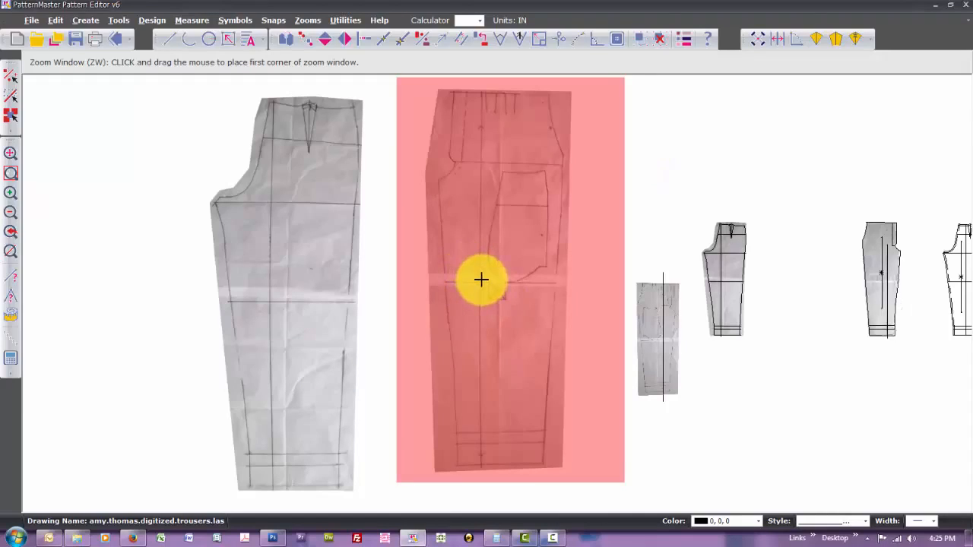
{"action": "left_click", "coordinate": [480, 280]}
{"action": "left_click", "coordinate": [514, 312]}
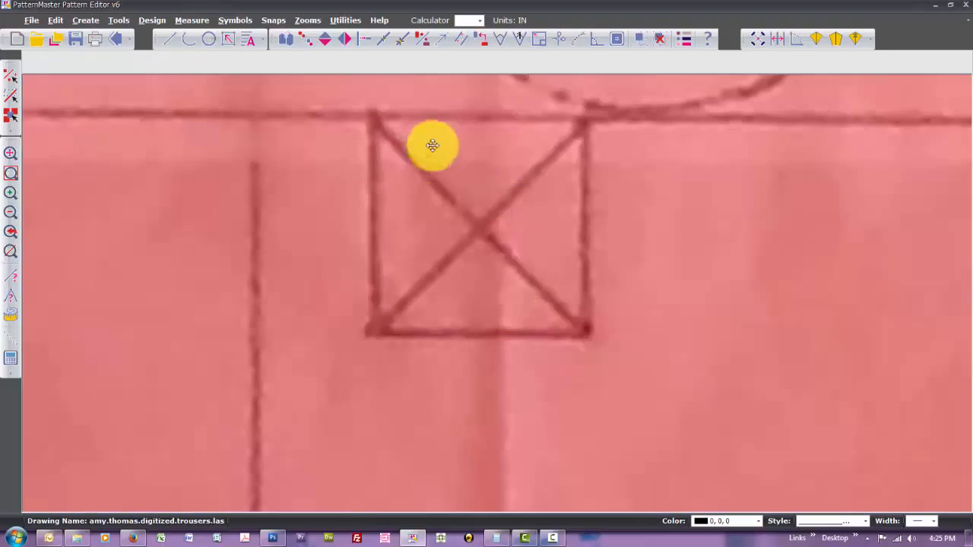
{"action": "type", "text": "ms"}
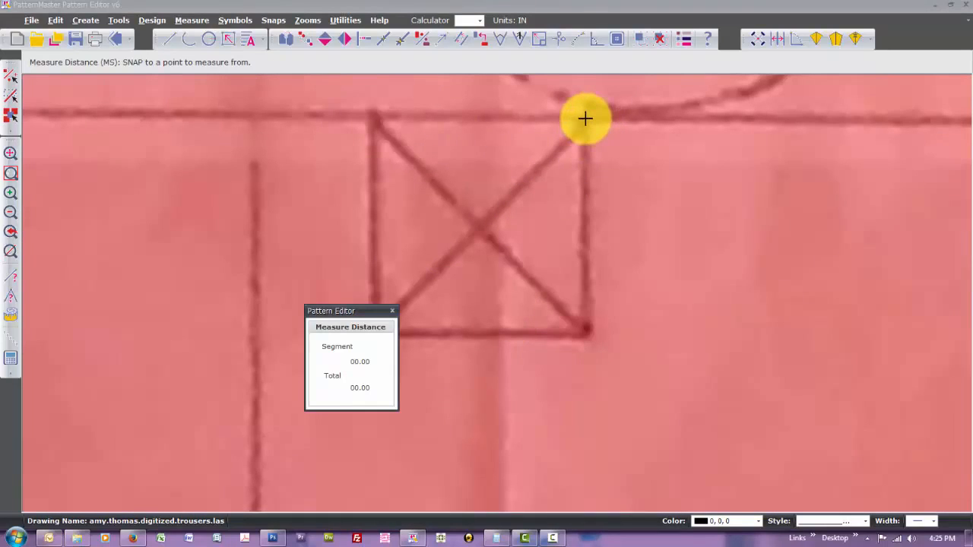
{"action": "left_click", "coordinate": [374, 113]}
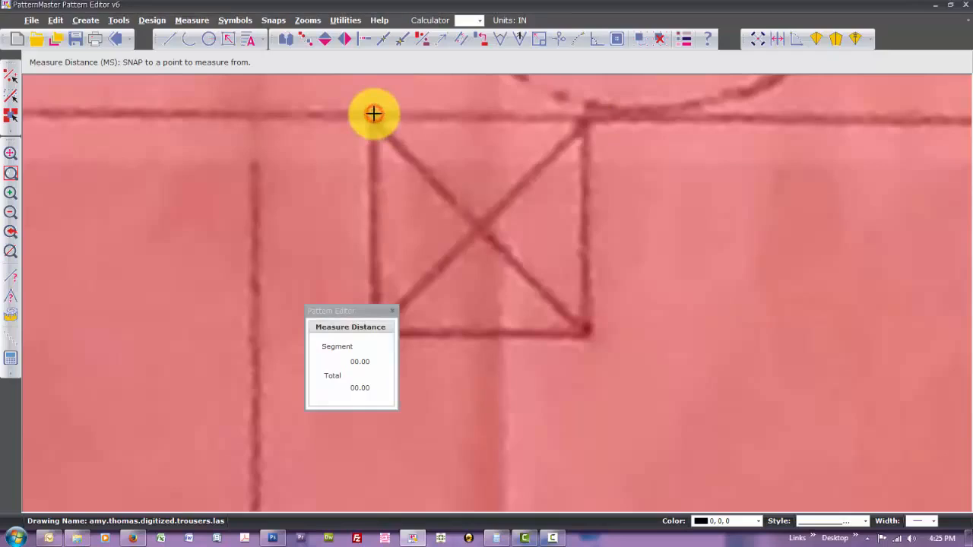
{"action": "left_click", "coordinate": [374, 113]}
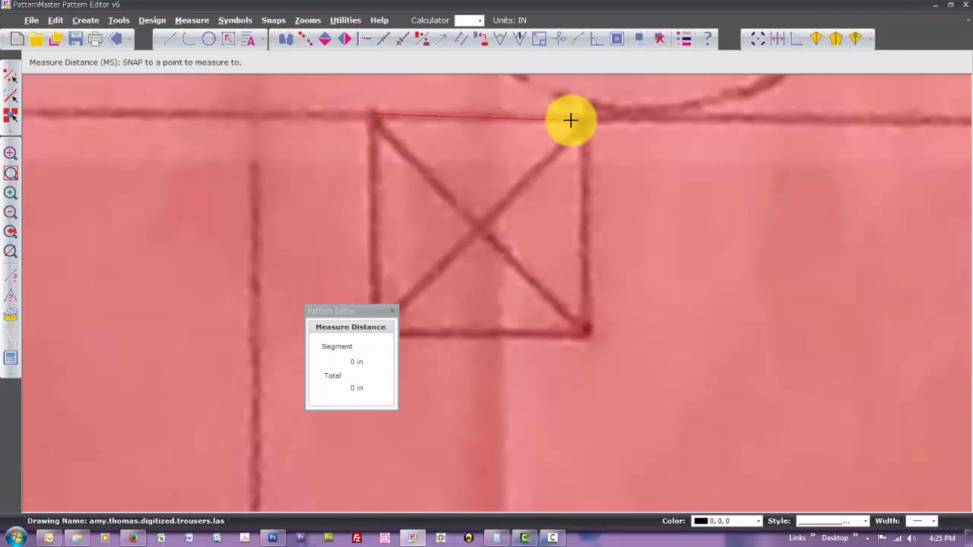
{"action": "left_click", "coordinate": [586, 119]}
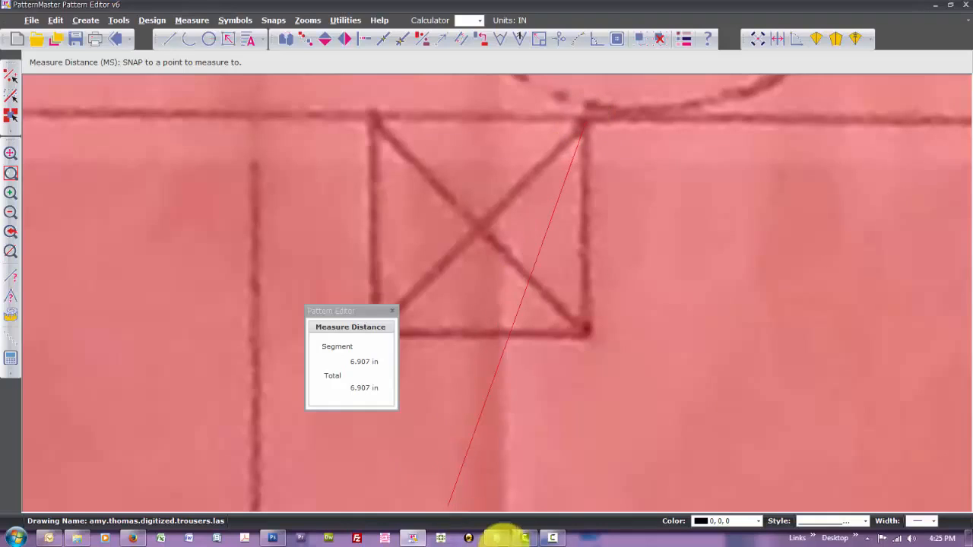
Switch to Calculator and divide 2 by 6.907, closing both the calculator and the distance measurement
{"action": "left_click", "coordinate": [498, 539]}
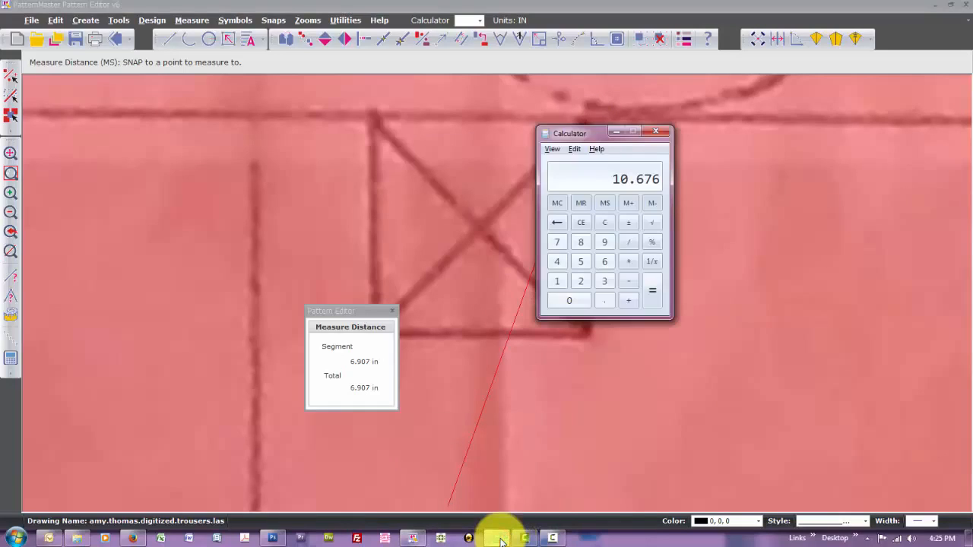
{"action": "key", "text": "Escape"}
{"action": "key", "text": "2"}
{"action": "type", "text": "6.907"}
{"action": "key", "text": "Return"}
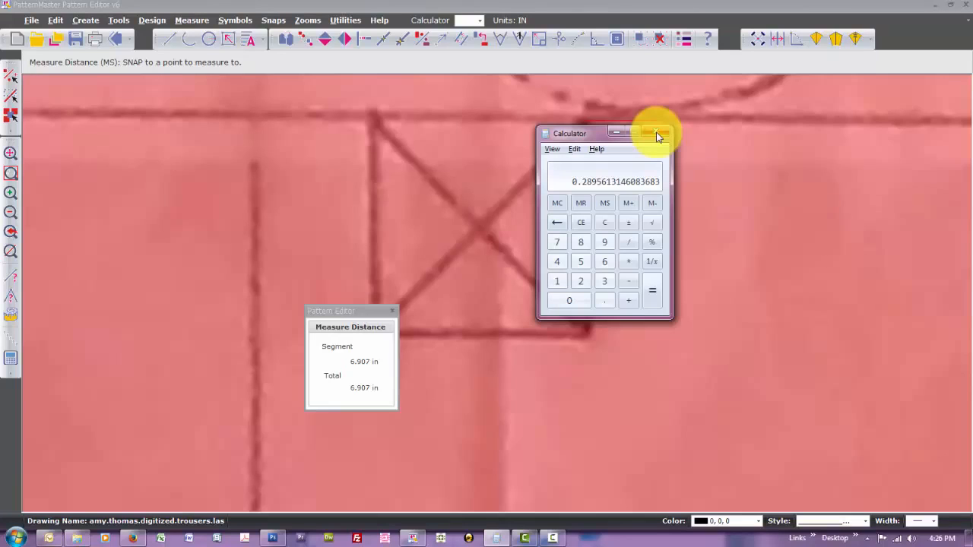
{"action": "left_click", "coordinate": [658, 133]}
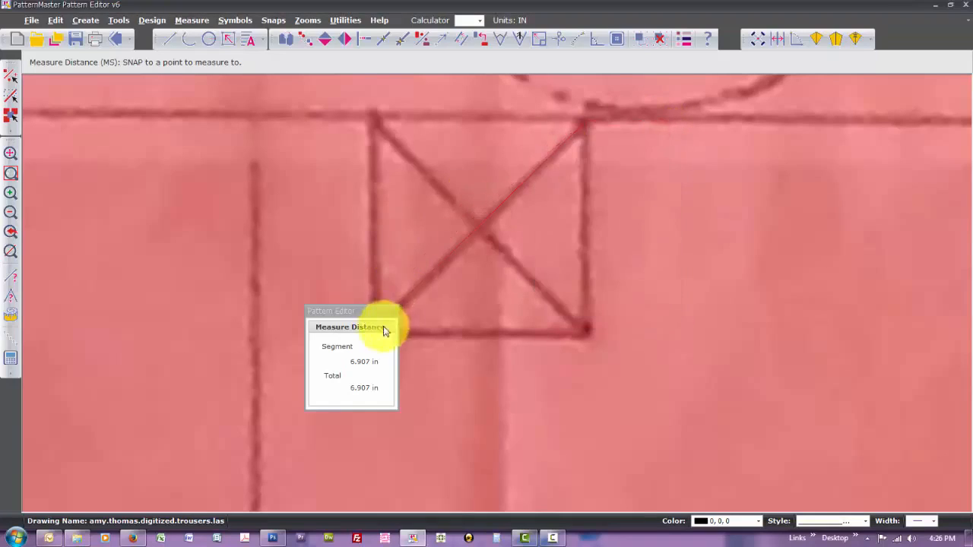
{"action": "left_click", "coordinate": [394, 311]}
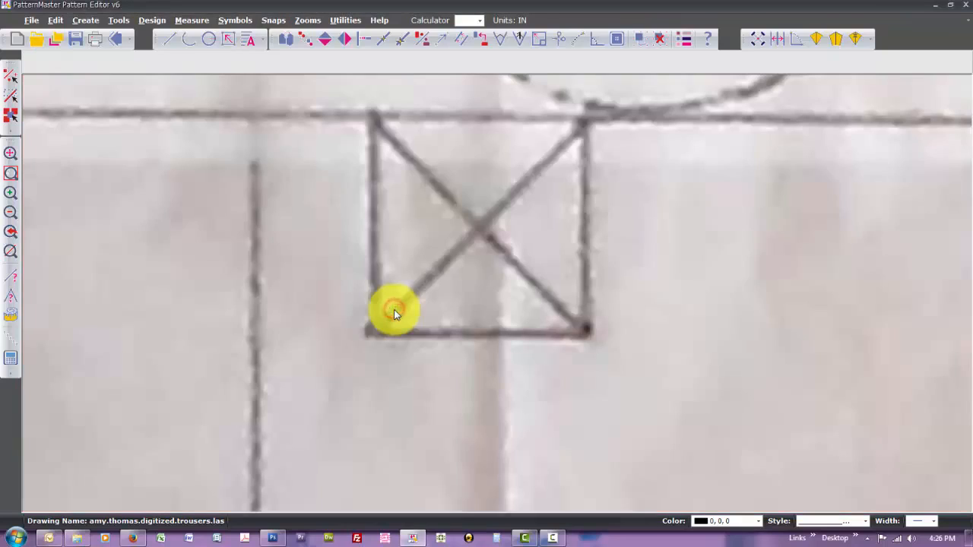
Copy the merged pants image with Copy Objects, placing the duplicate directly below so that it overlaps the original's lower part
{"action": "scroll", "coordinate": [394, 317], "scroll_direction": "down", "scroll_amount": 5}
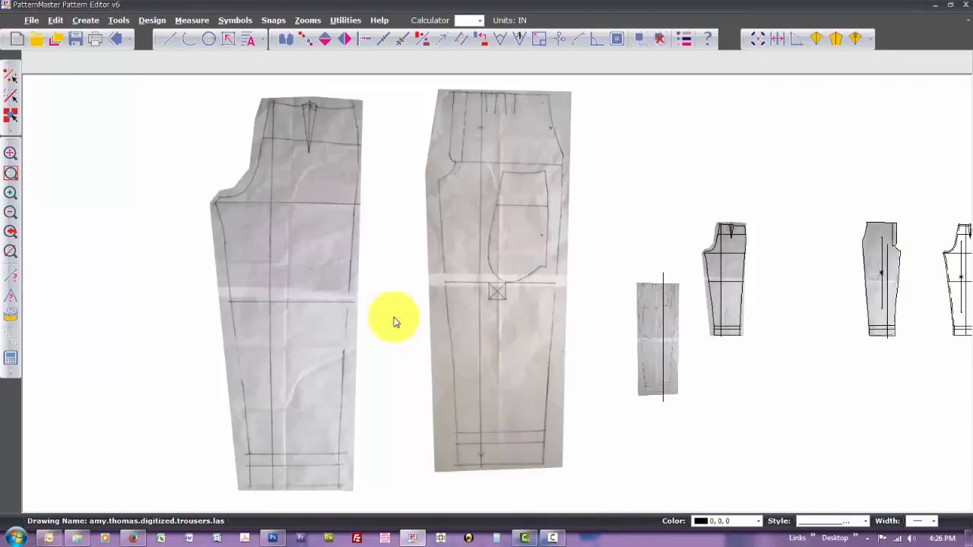
{"action": "left_click", "coordinate": [507, 211]}
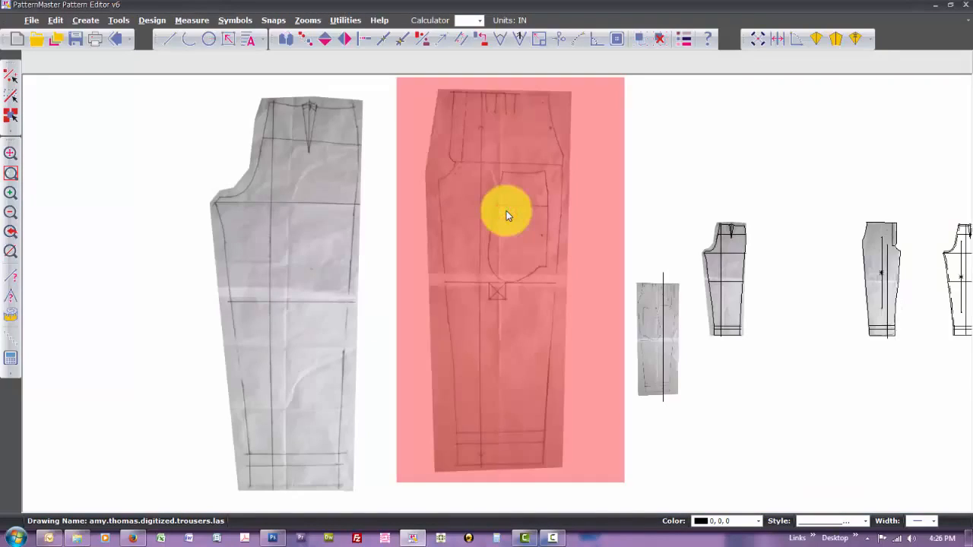
{"action": "key", "text": "Down"}
{"action": "key", "text": "Down"}
{"action": "key", "text": "Down"}
{"action": "key", "text": "Down"}
{"action": "type", "text": "C"}
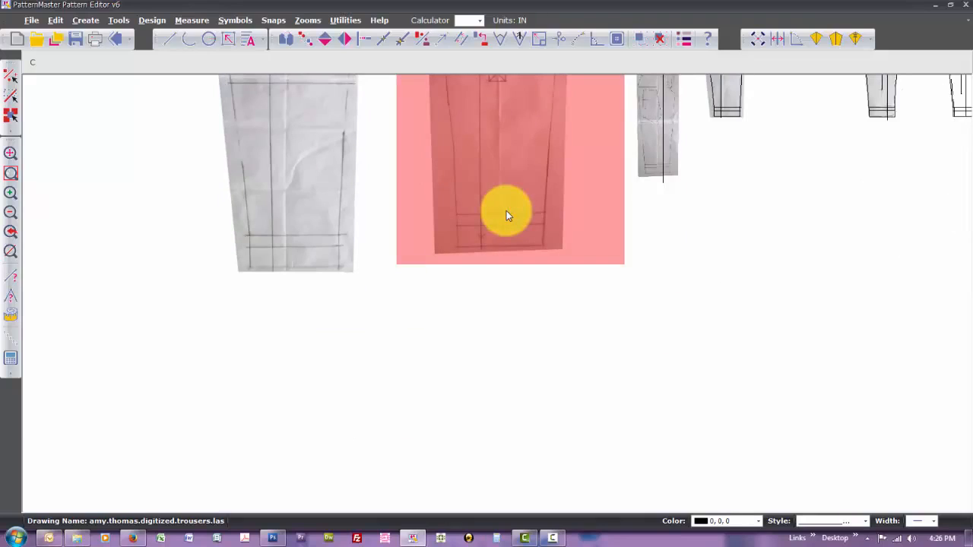
{"action": "type", "text": "O"}
{"action": "key", "text": "Return"}
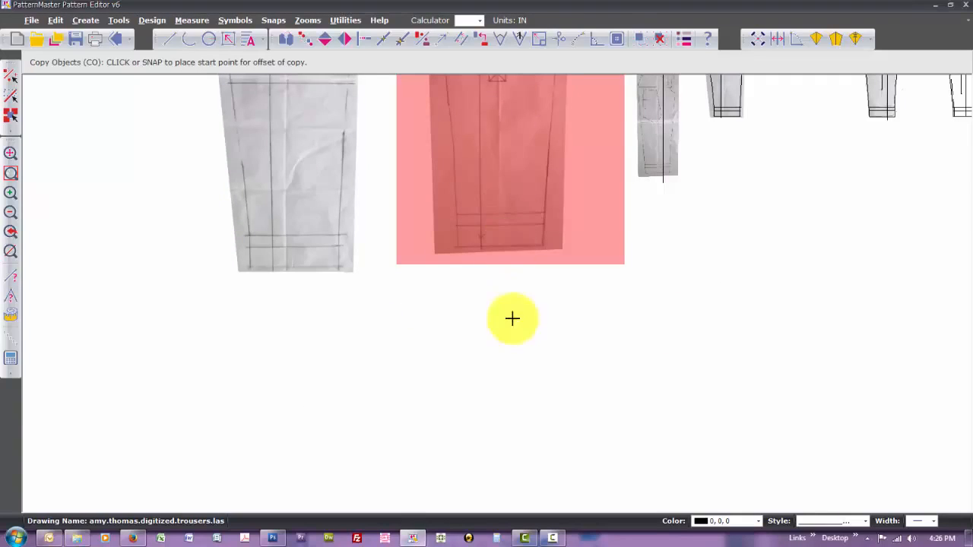
{"action": "left_click", "coordinate": [509, 144]}
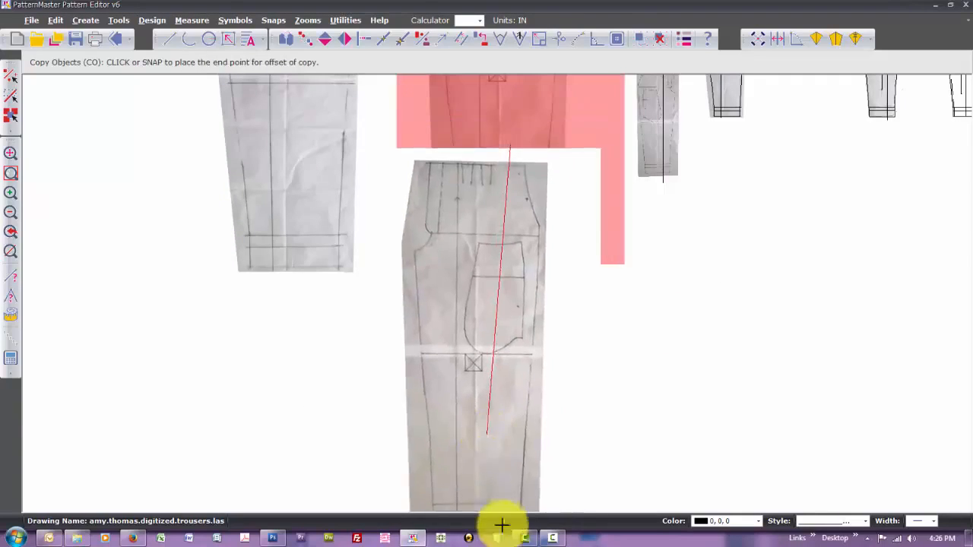
{"action": "left_click", "coordinate": [497, 537]}
{"action": "left_click", "coordinate": [509, 325]}
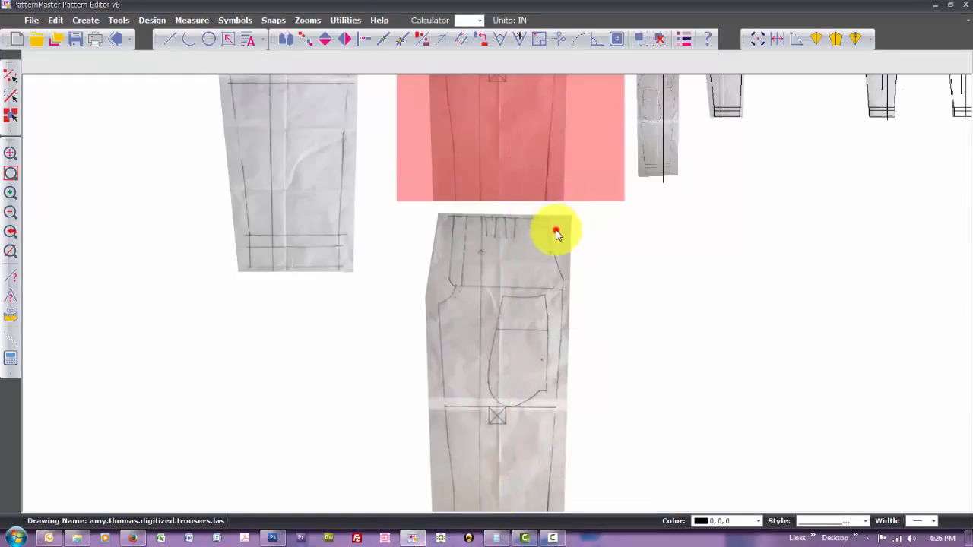
Move the duplicate pants image further down so it sits clear of the original
{"action": "left_click", "coordinate": [556, 229]}
{"action": "left_click", "coordinate": [556, 229]}
{"action": "left_click", "coordinate": [557, 415]}
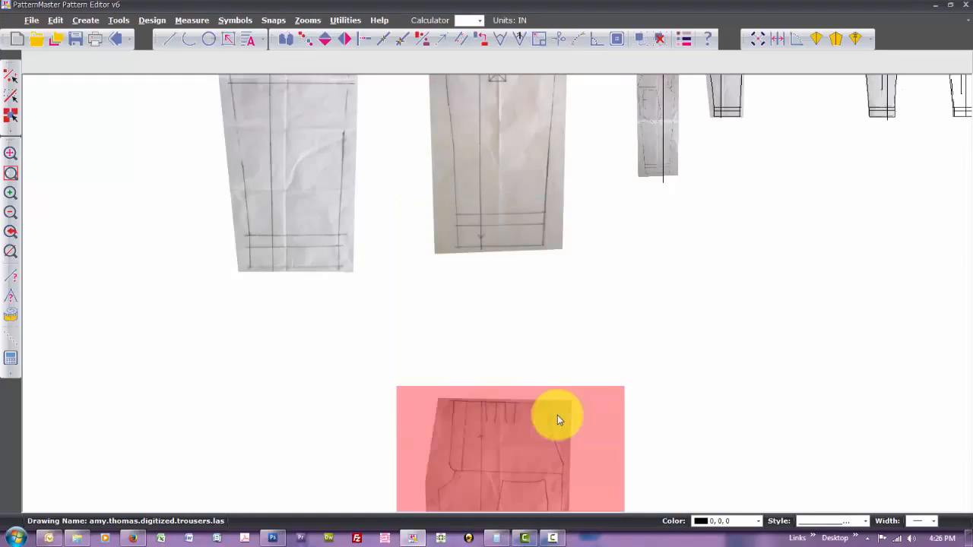
Scale the duplicate pants image down with proportional Shrink set to 71% horizontally and vertically
{"action": "key", "text": "z"}
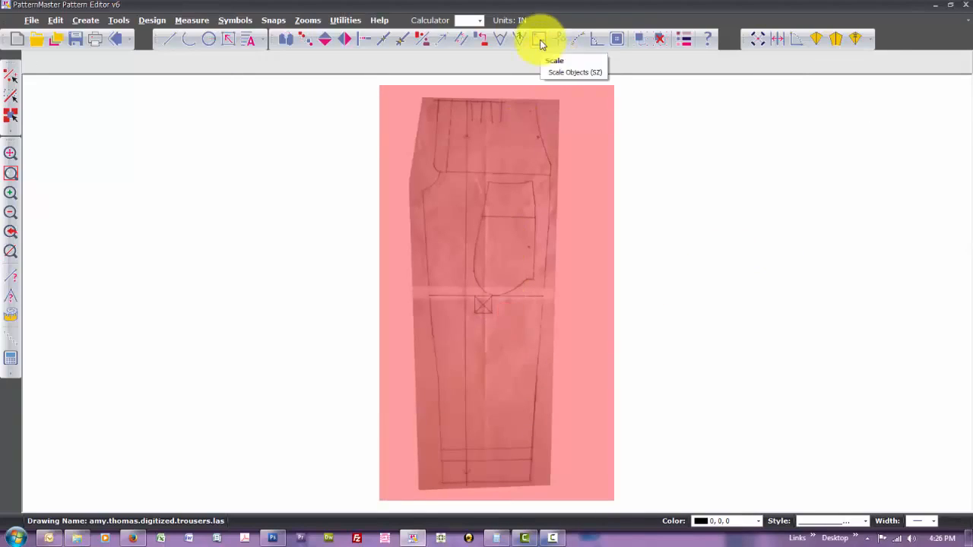
{"action": "left_click", "coordinate": [540, 40]}
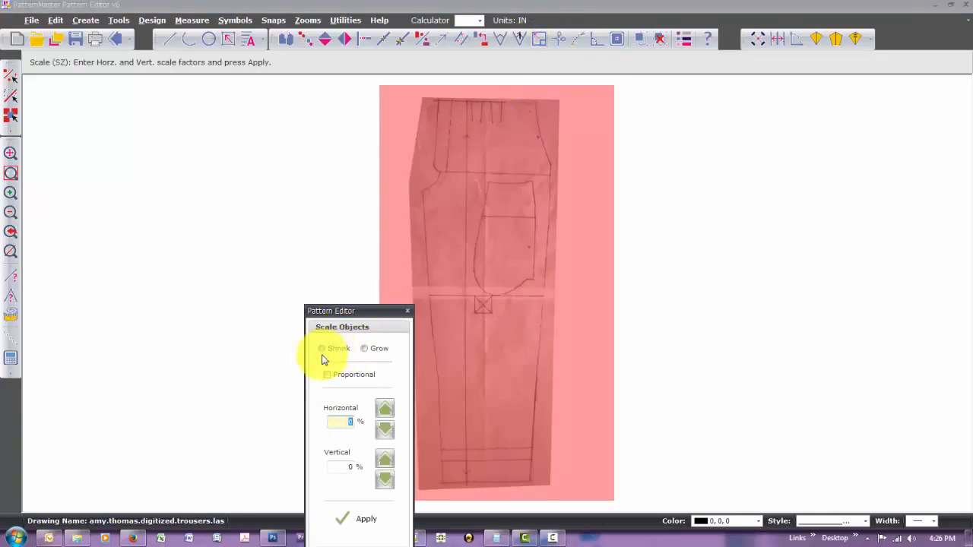
{"action": "left_click", "coordinate": [325, 348]}
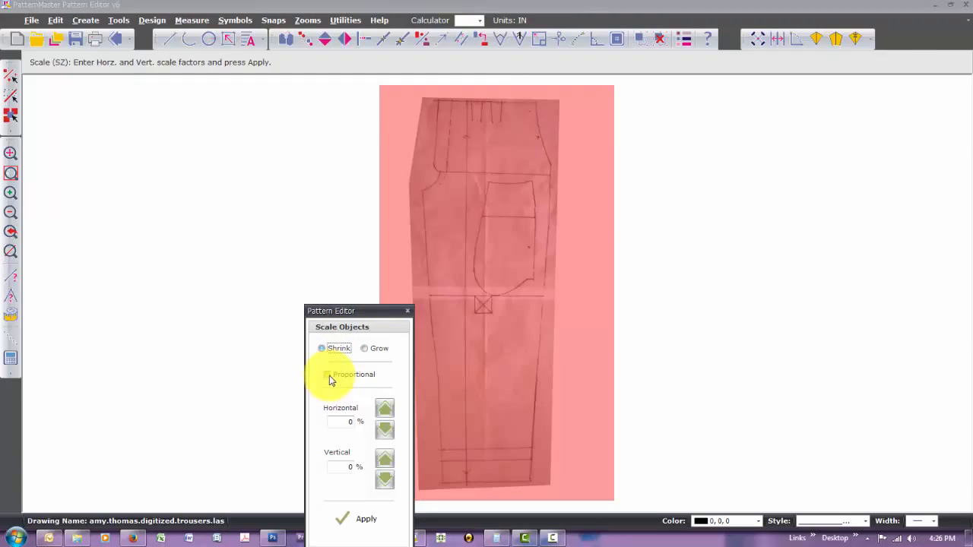
{"action": "left_click", "coordinate": [328, 374]}
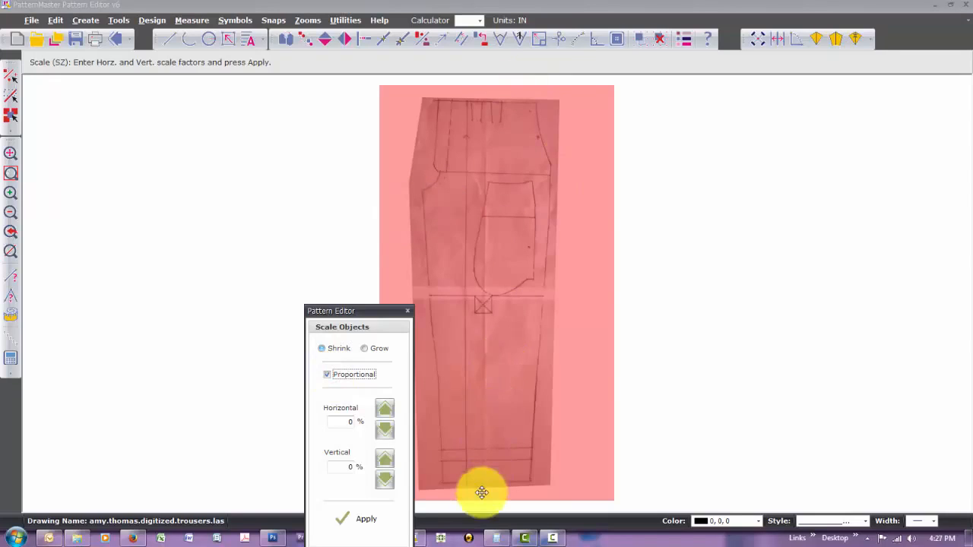
{"action": "left_click", "coordinate": [339, 422]}
{"action": "type", "text": "71"}
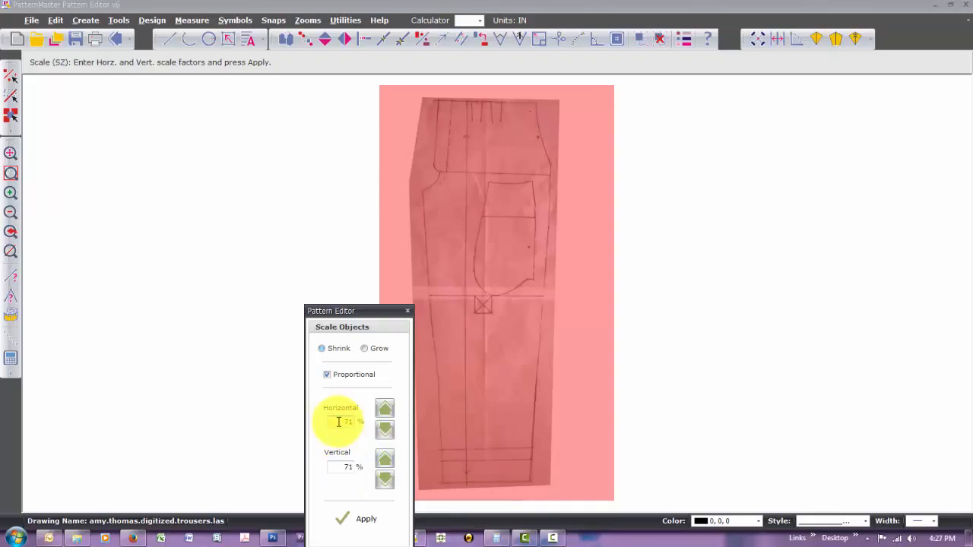
{"action": "key", "text": "Return"}
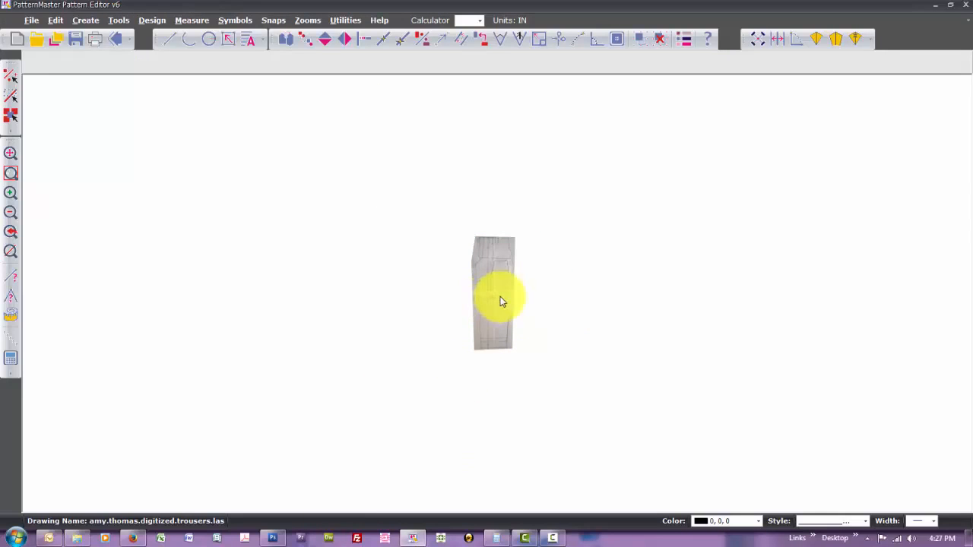
Measure the top edge of the crossed reference square on the scaled pants image, corner to corner
{"action": "left_click", "coordinate": [500, 300]}
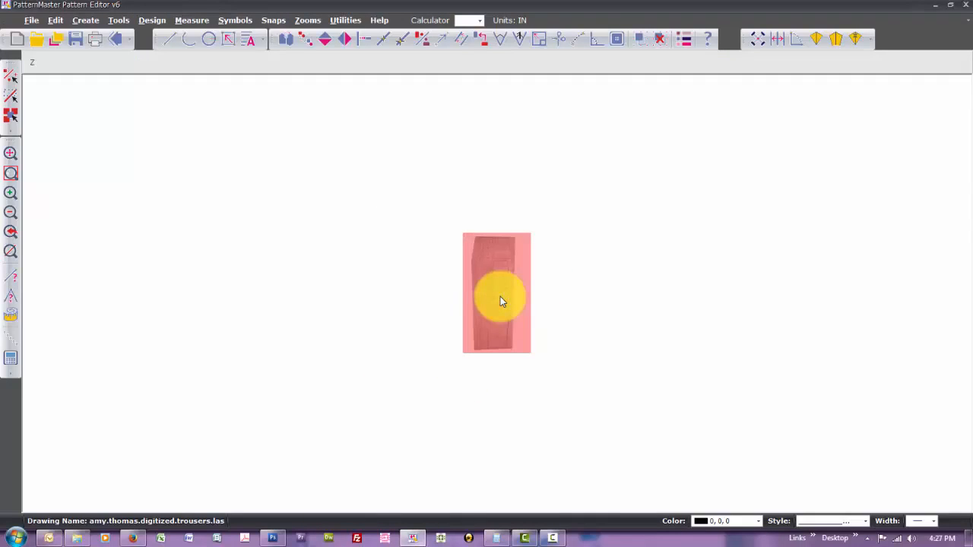
{"action": "key", "text": "Return"}
{"action": "type", "text": "zw"}
{"action": "key", "text": "Return"}
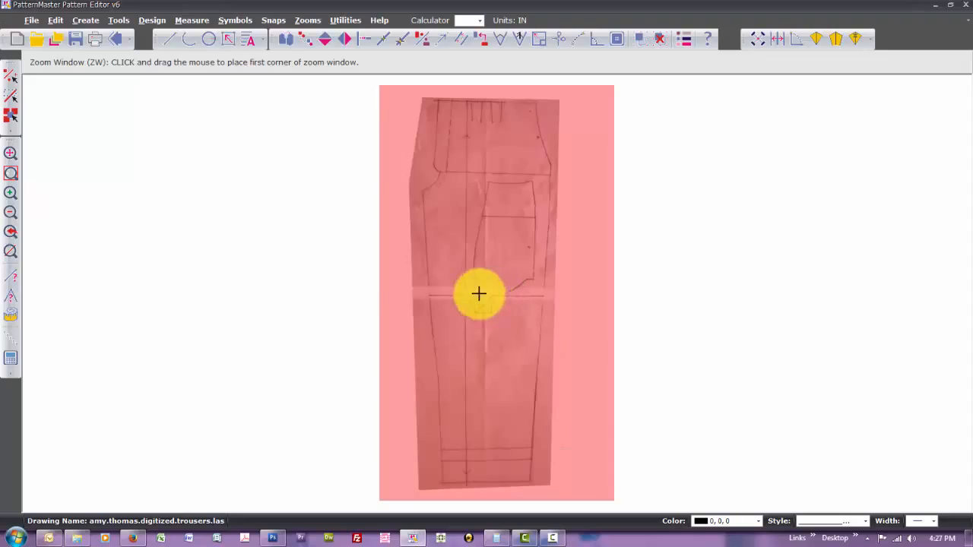
{"action": "left_click", "coordinate": [465, 289]}
{"action": "left_click", "coordinate": [514, 338]}
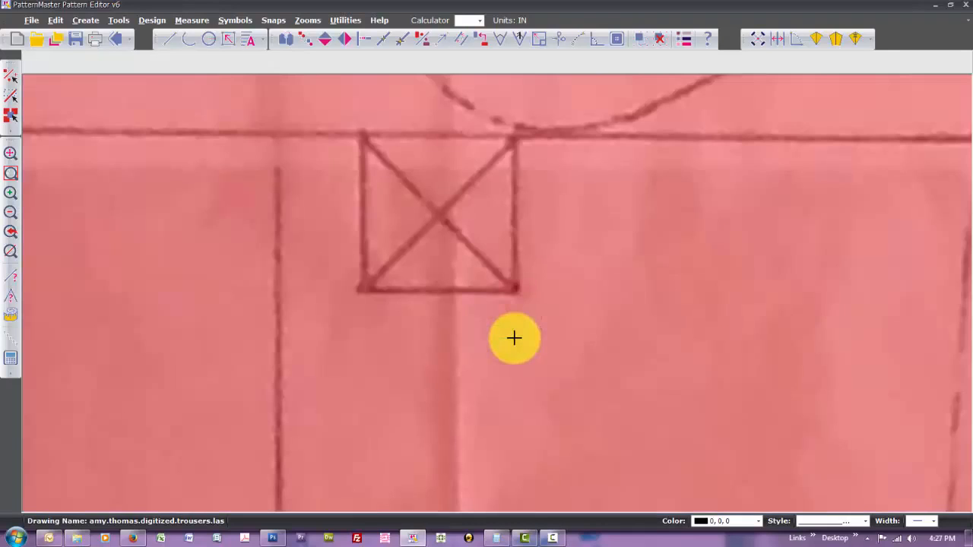
{"action": "type", "text": "ms"}
{"action": "key", "text": "Return"}
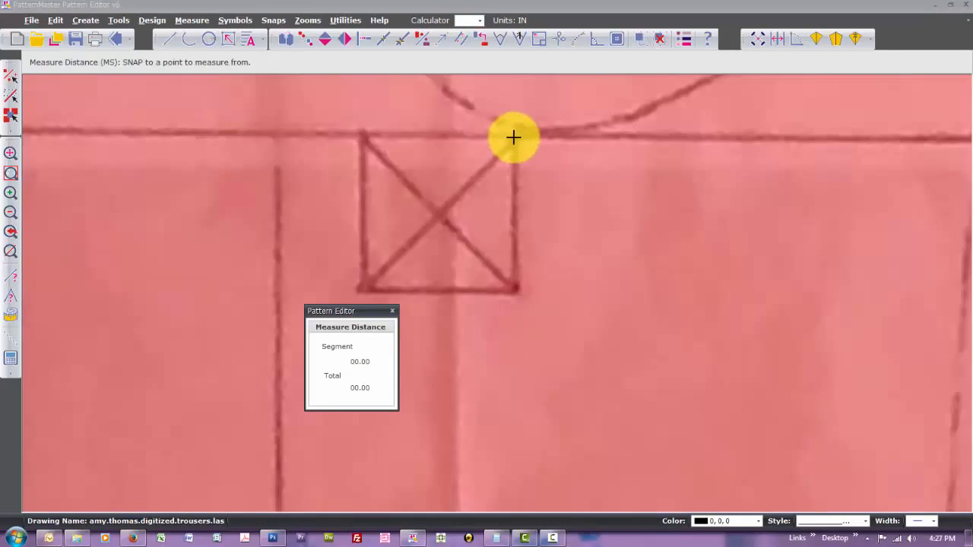
{"action": "left_click", "coordinate": [514, 136]}
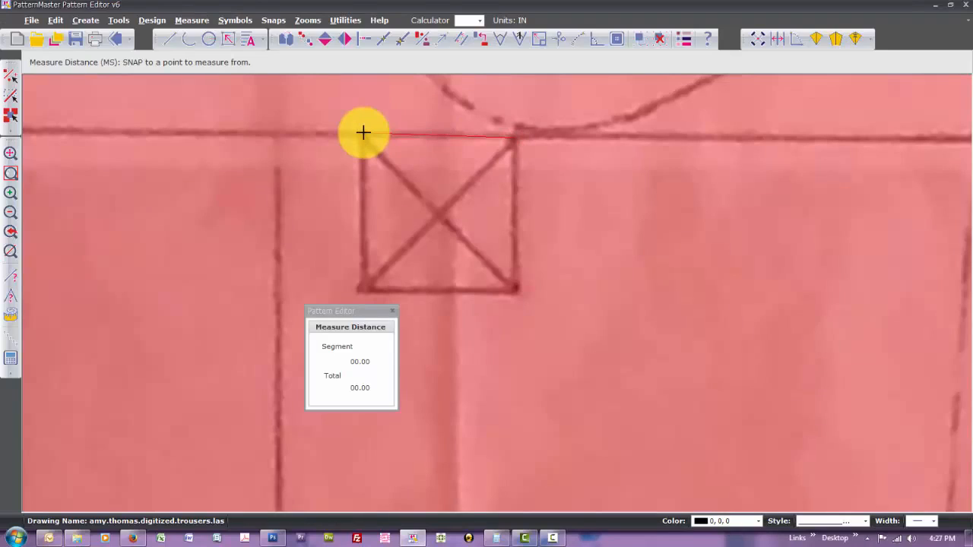
{"action": "left_click", "coordinate": [363, 133]}
{"action": "left_click", "coordinate": [363, 133]}
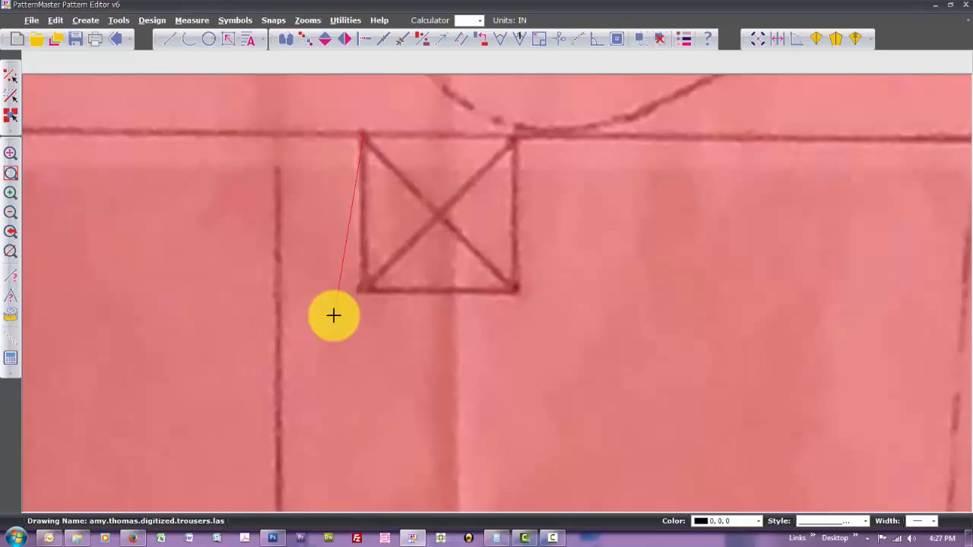
Finish the reference square check by deselecting the scaled image and closing the distance measurement
{"action": "left_click", "coordinate": [334, 315]}
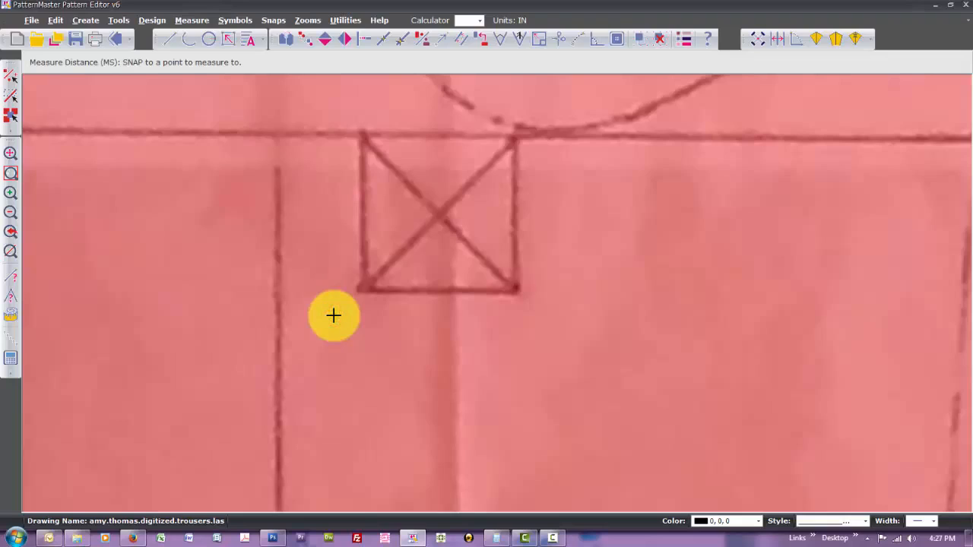
{"action": "key", "text": "n"}
{"action": "key", "text": "p"}
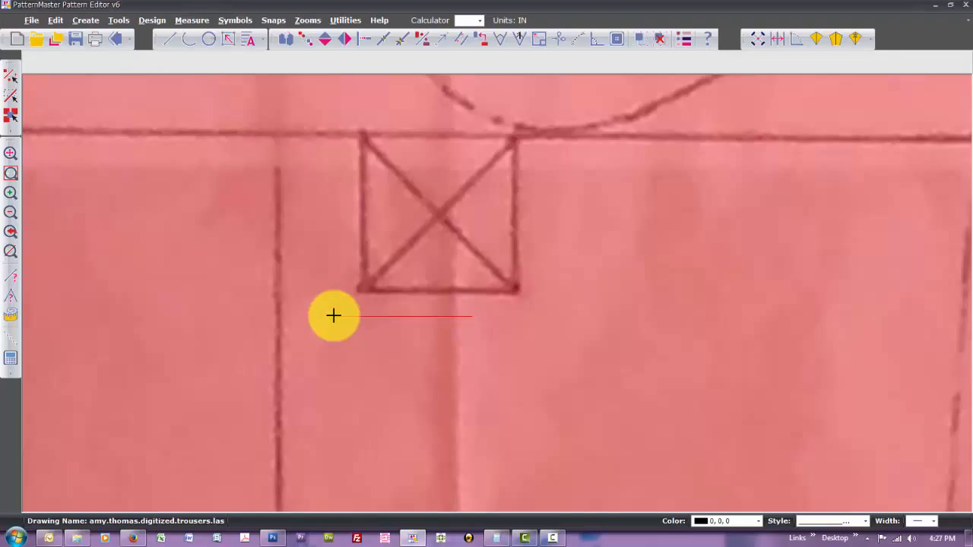
{"action": "left_click", "coordinate": [333, 315]}
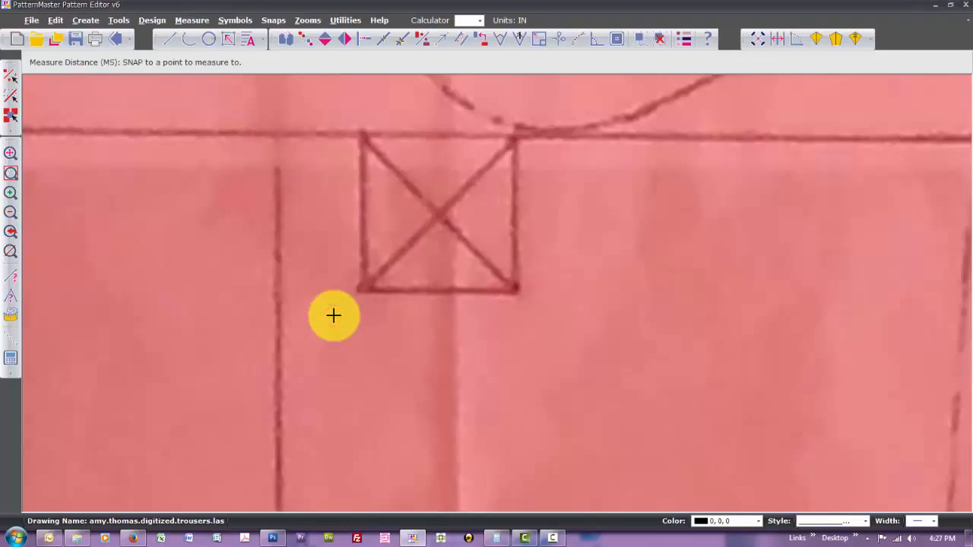
{"action": "left_click", "coordinate": [334, 315]}
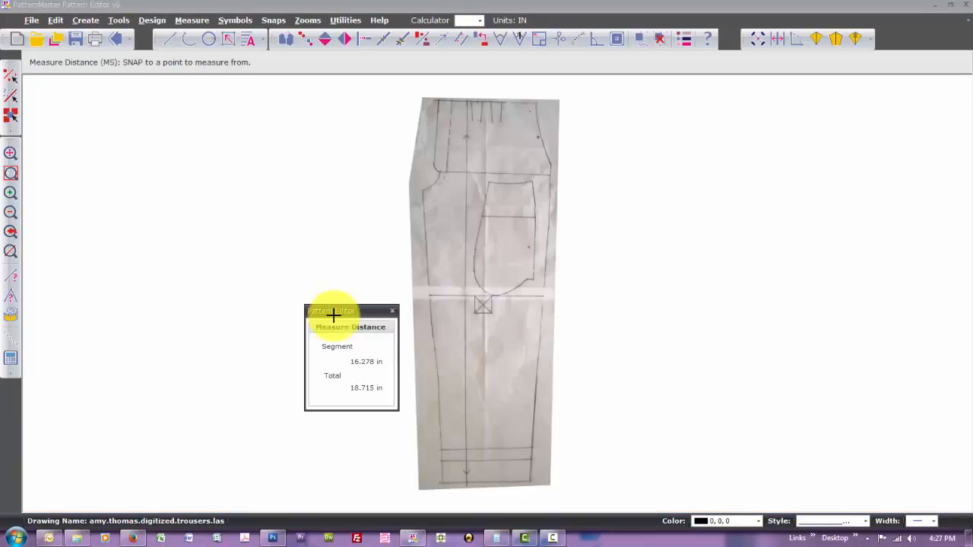
{"action": "left_click", "coordinate": [392, 311]}
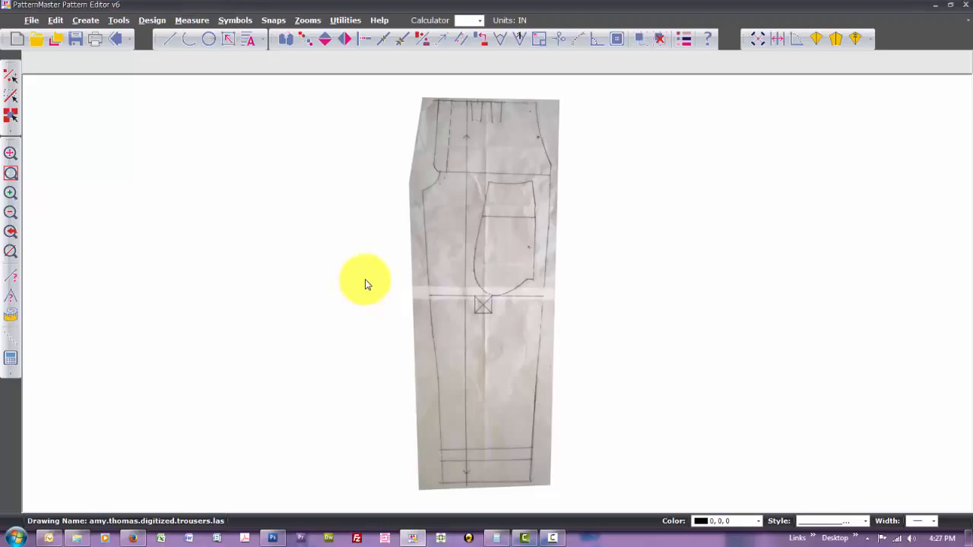
Measure the full length of the photographed grainline from the waist edge to the hem of the scaled image
{"action": "key", "text": "m"}
{"action": "key", "text": "s"}
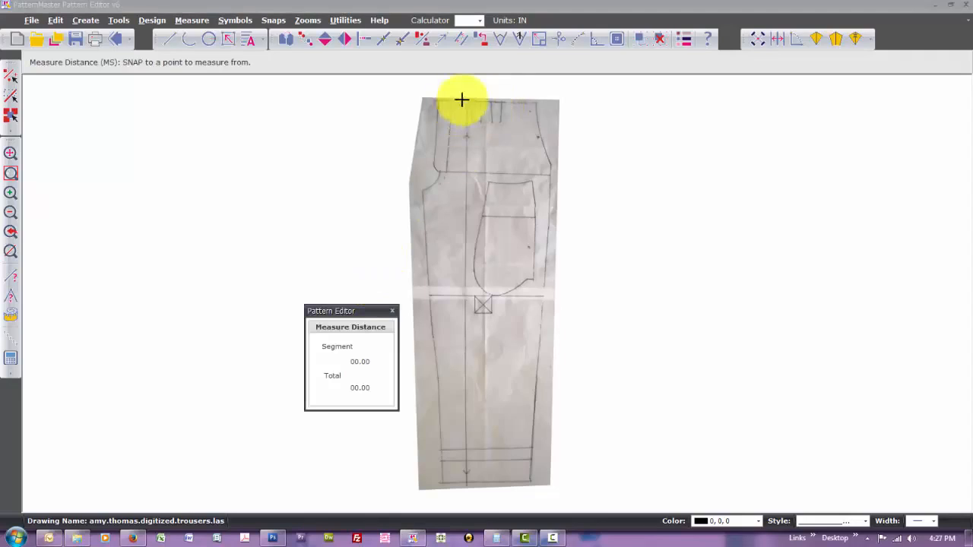
{"action": "left_click", "coordinate": [465, 99]}
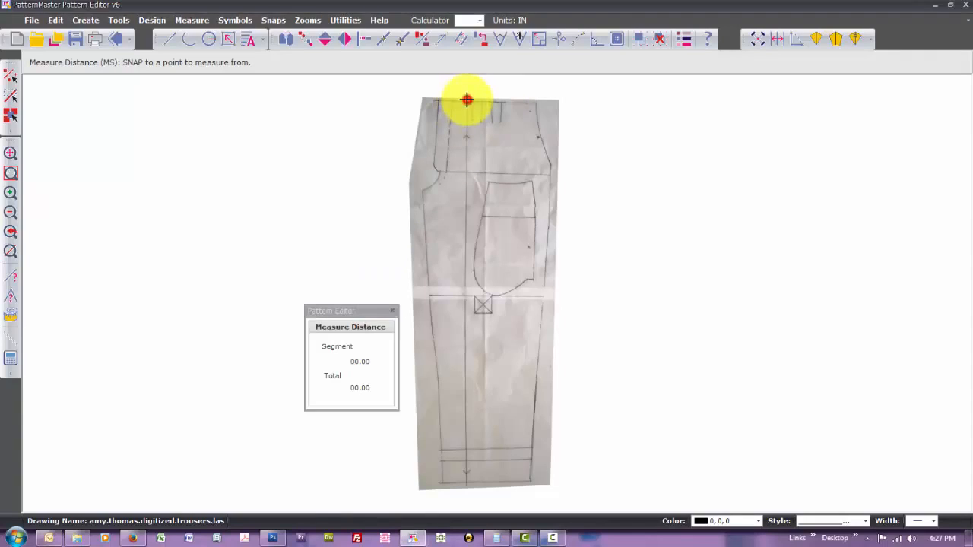
{"action": "left_click", "coordinate": [465, 483]}
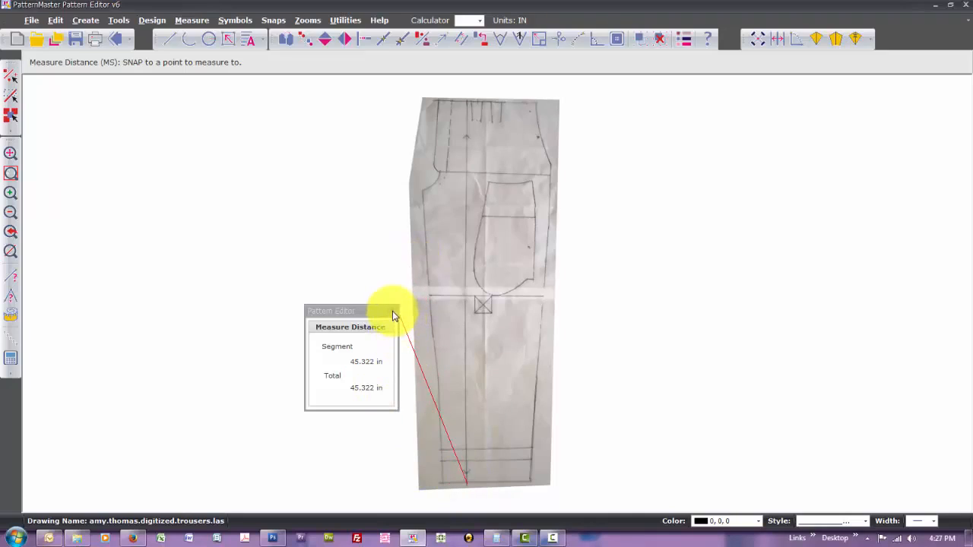
{"action": "left_click", "coordinate": [393, 312]}
Draw a 5 in vertical line straight down from the point where the photographed grainline meets the waist edge
{"action": "type", "text": "L"}
{"action": "key", "text": "Return"}
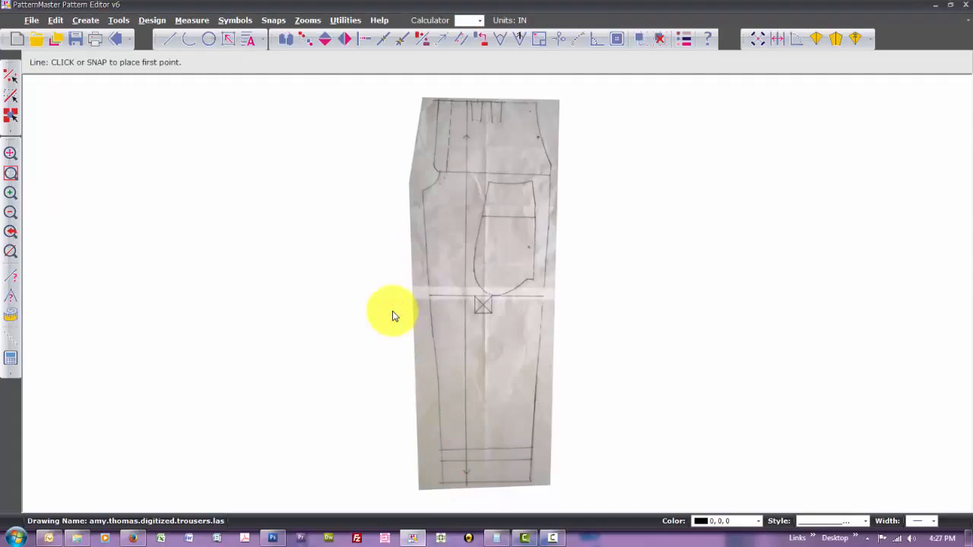
{"action": "type", "text": "W"}
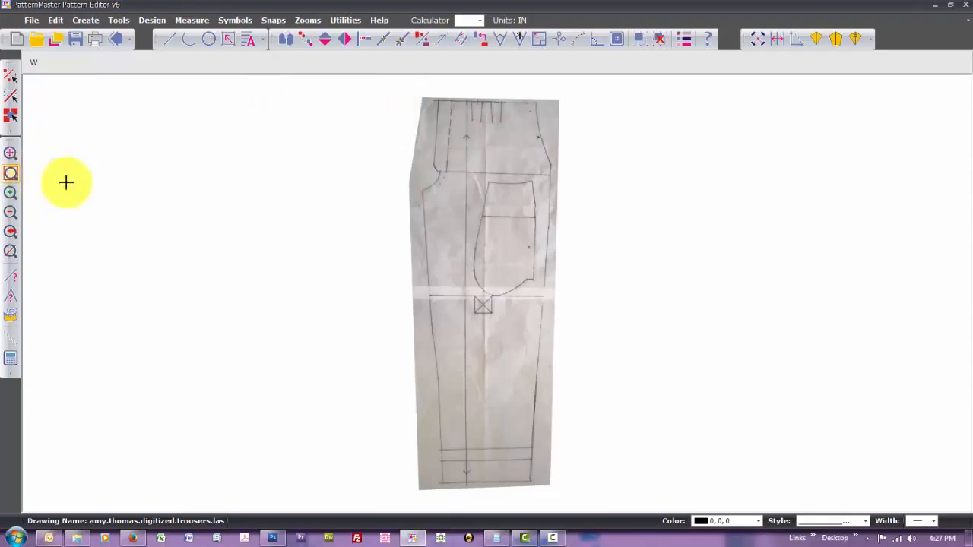
{"action": "left_click", "coordinate": [10, 174]}
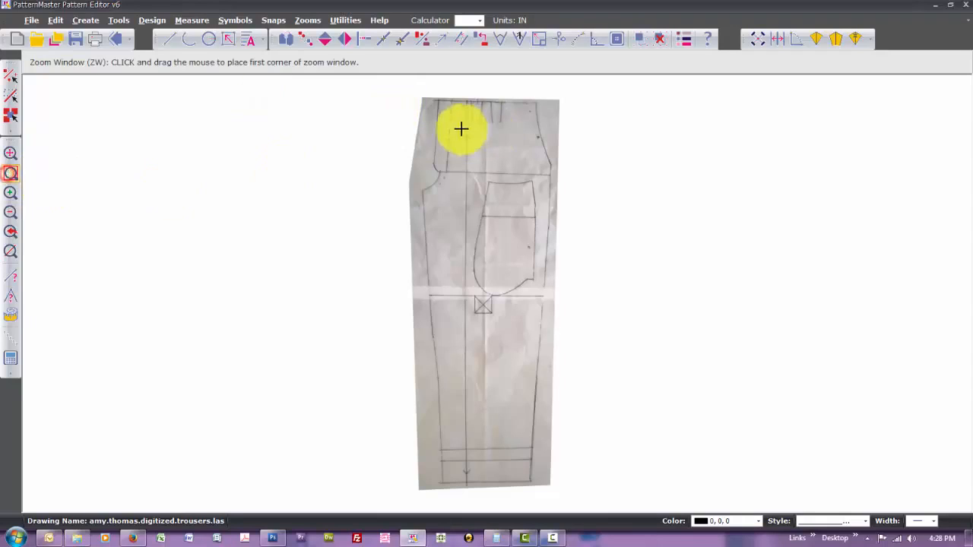
{"action": "left_click", "coordinate": [454, 83]}
{"action": "left_click", "coordinate": [503, 131]}
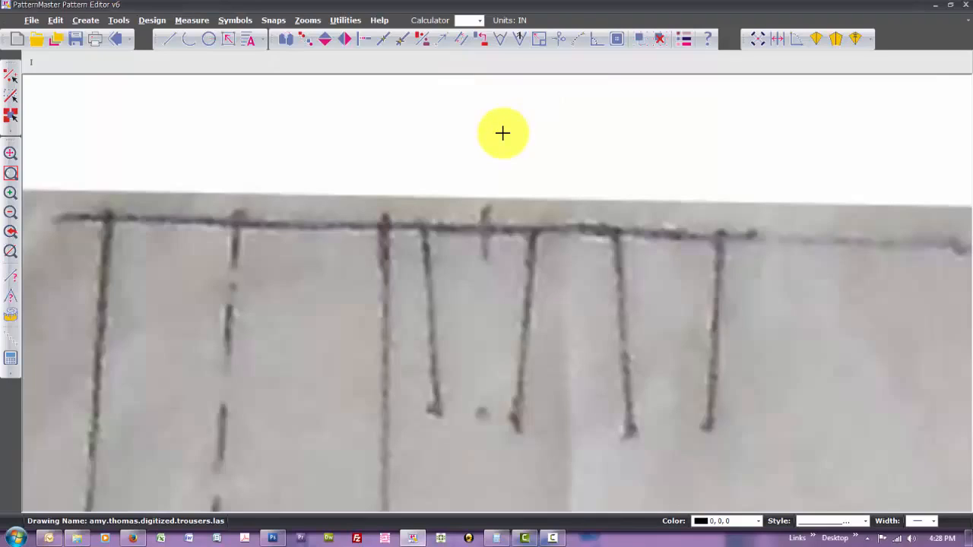
{"action": "left_click", "coordinate": [384, 224]}
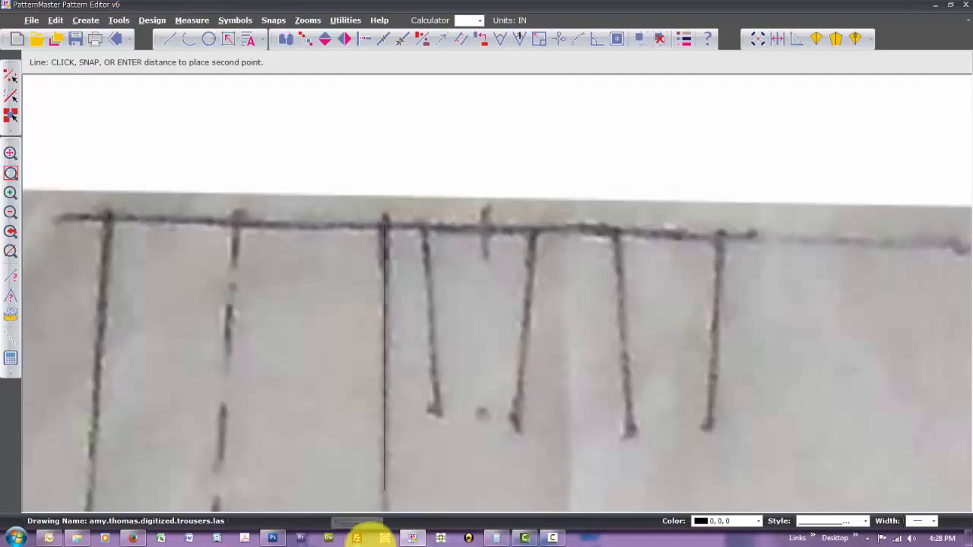
{"action": "type", "text": "5"}
{"action": "key", "text": "Return"}
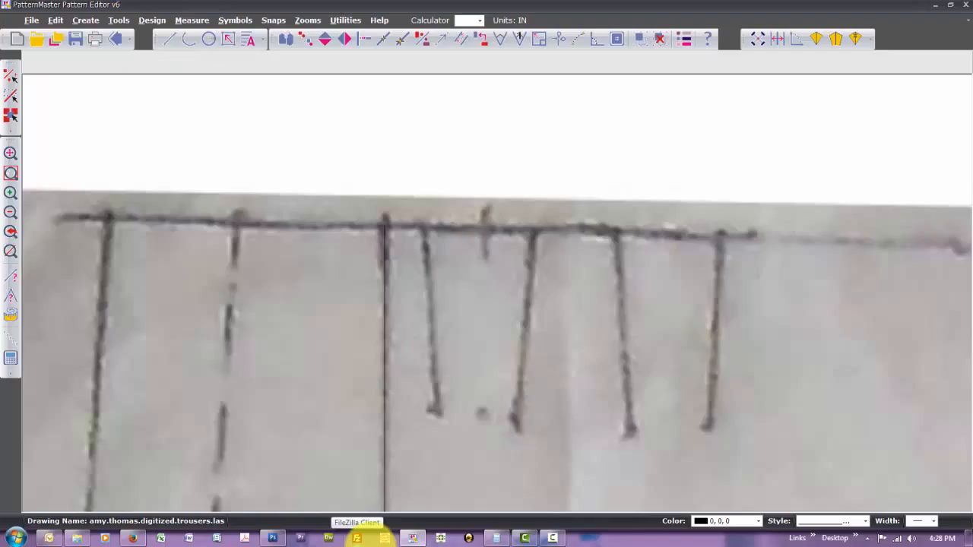
Use Move Point to extend the vertical line's lower end along the photographed grainline to just past the hem
{"action": "type", "text": "Z"}
{"action": "key", "text": "Return"}
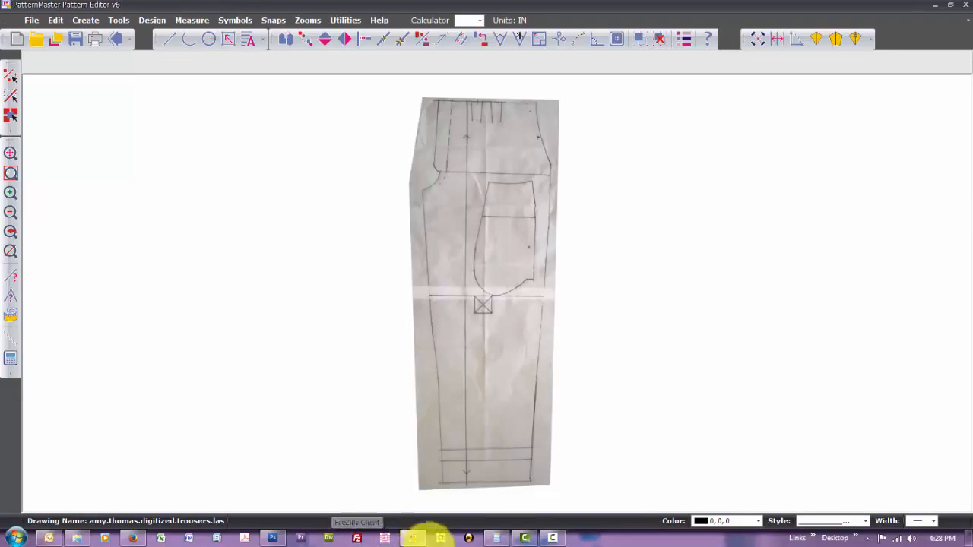
{"action": "type", "text": "ZW"}
{"action": "key", "text": "Return"}
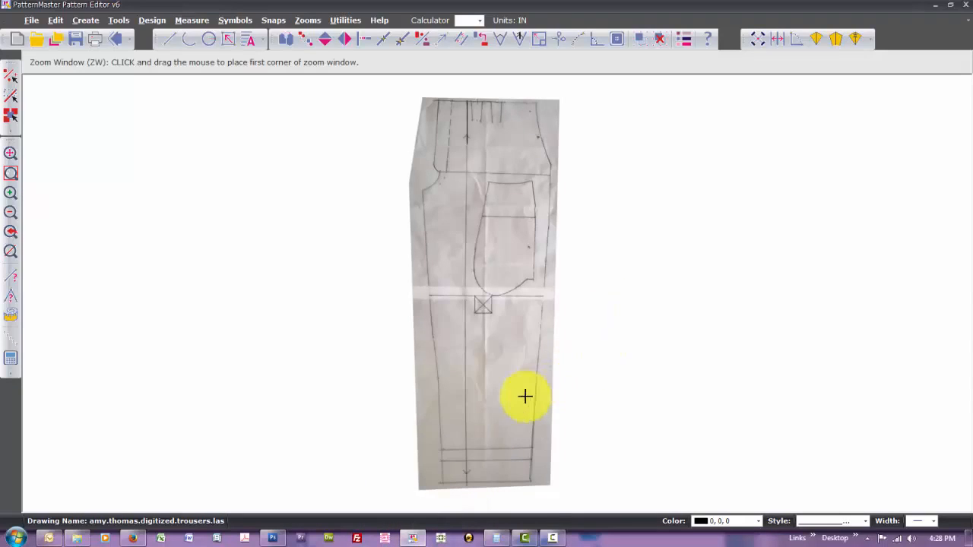
{"action": "left_click_drag", "start_coordinate": [463, 466], "coordinate": [481, 502]}
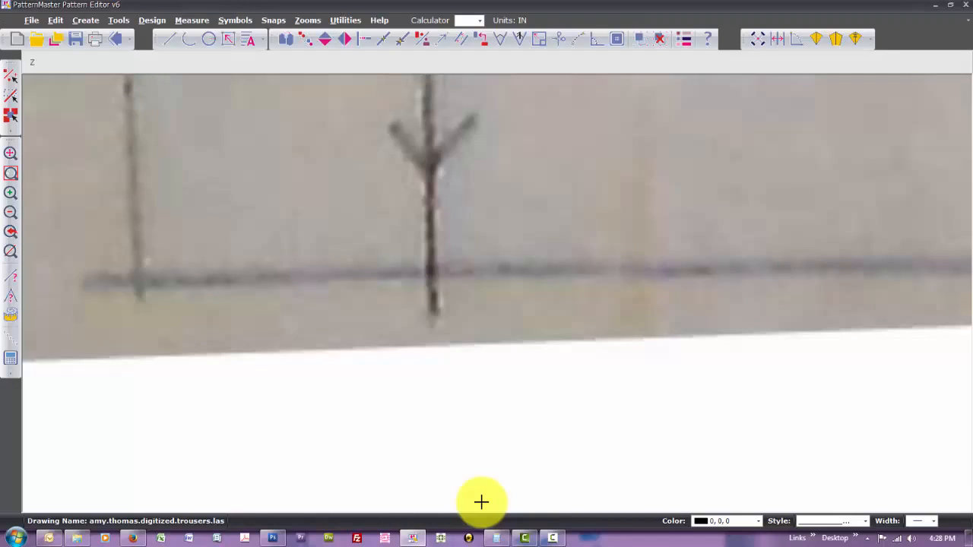
{"action": "type", "text": "z"}
{"action": "key", "text": "Return"}
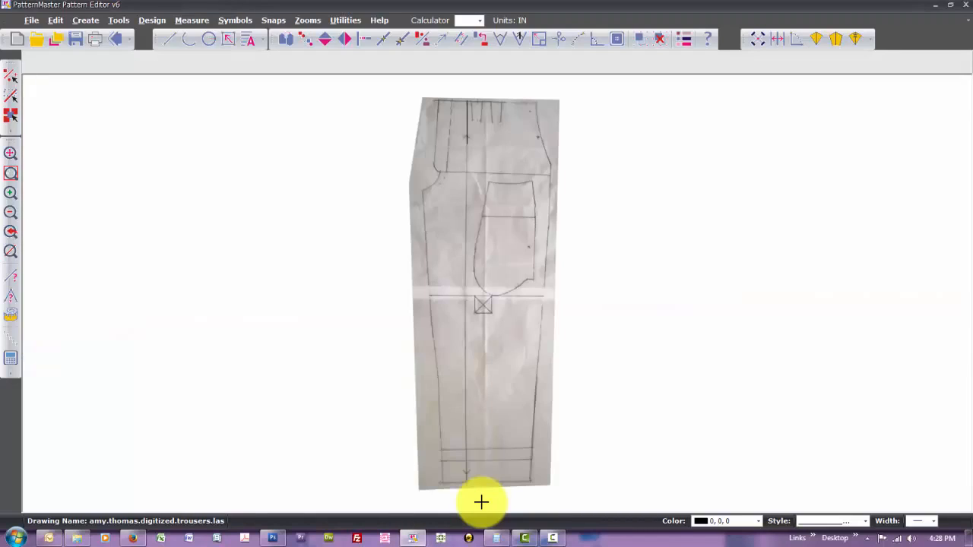
{"action": "left_click", "coordinate": [467, 136]}
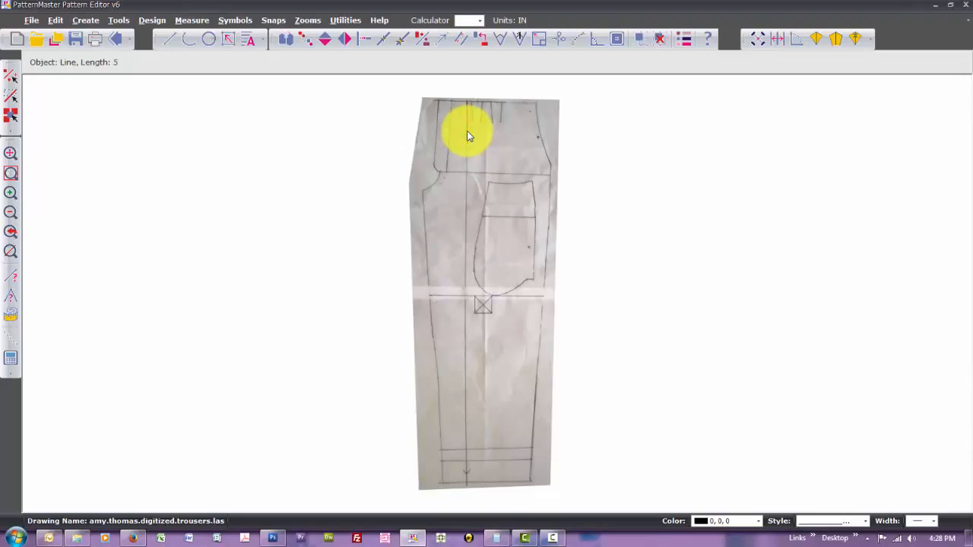
{"action": "type", "text": "mp"}
{"action": "key", "text": "Return"}
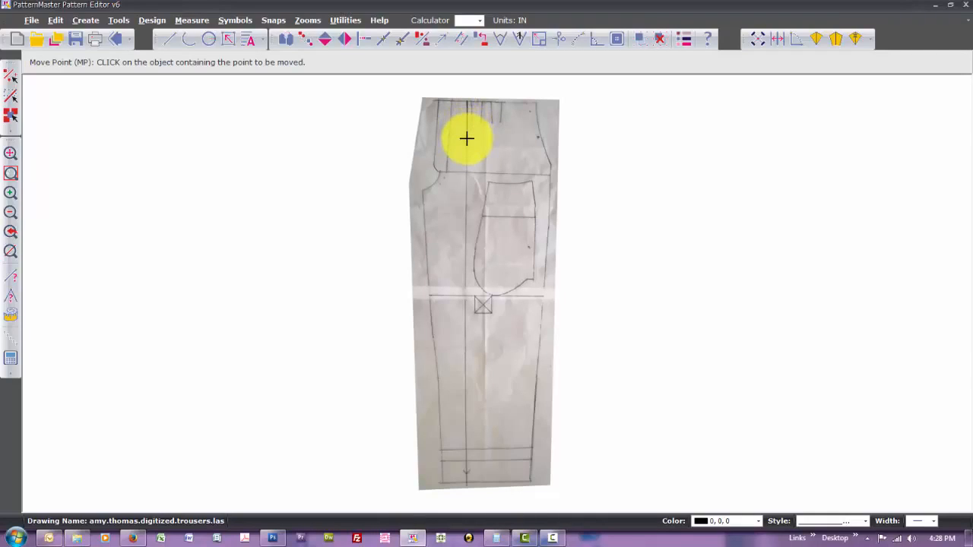
{"action": "left_click", "coordinate": [466, 138]}
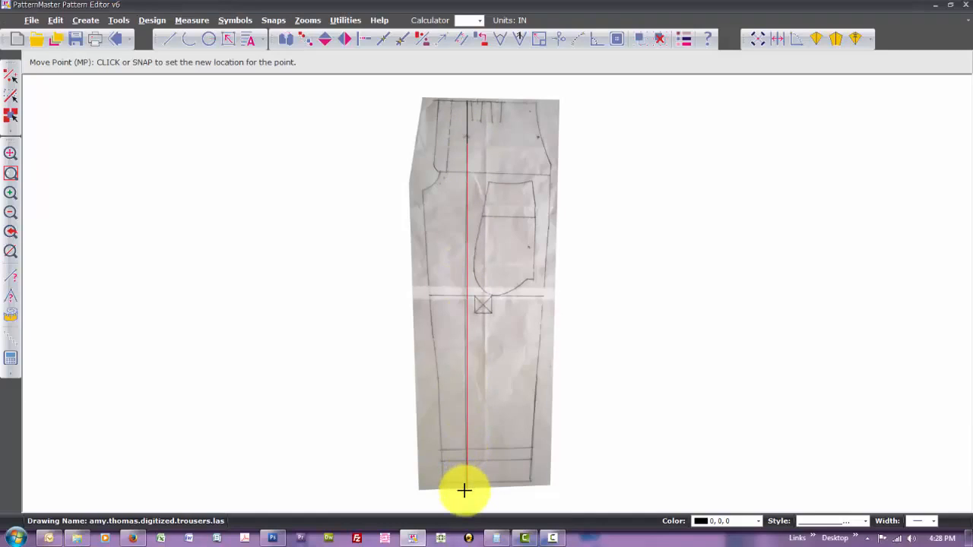
{"action": "left_click", "coordinate": [464, 491]}
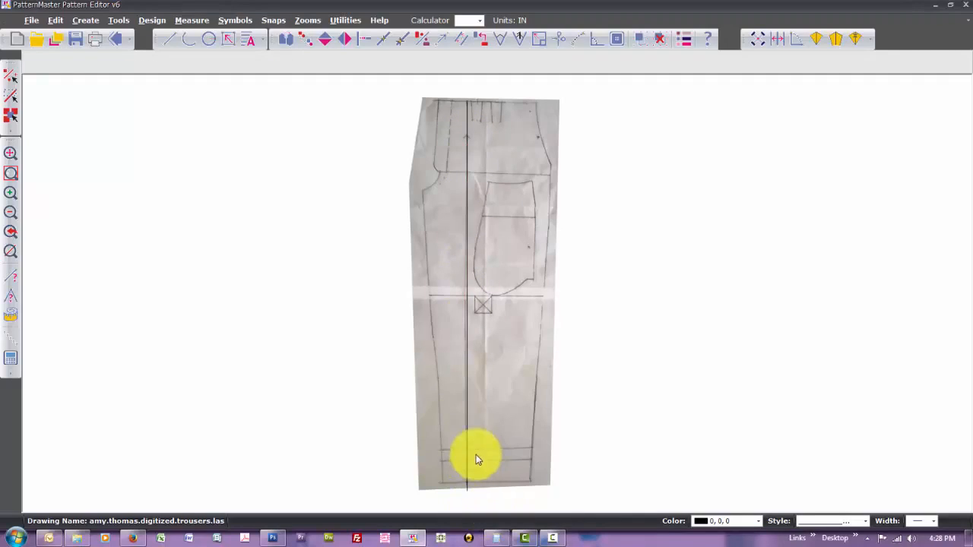
Measure the gap at the hem between the drawn vertical line and the photographed grainline
{"action": "left_click", "coordinate": [468, 454]}
{"action": "key", "text": "z"}
{"action": "key", "text": "w"}
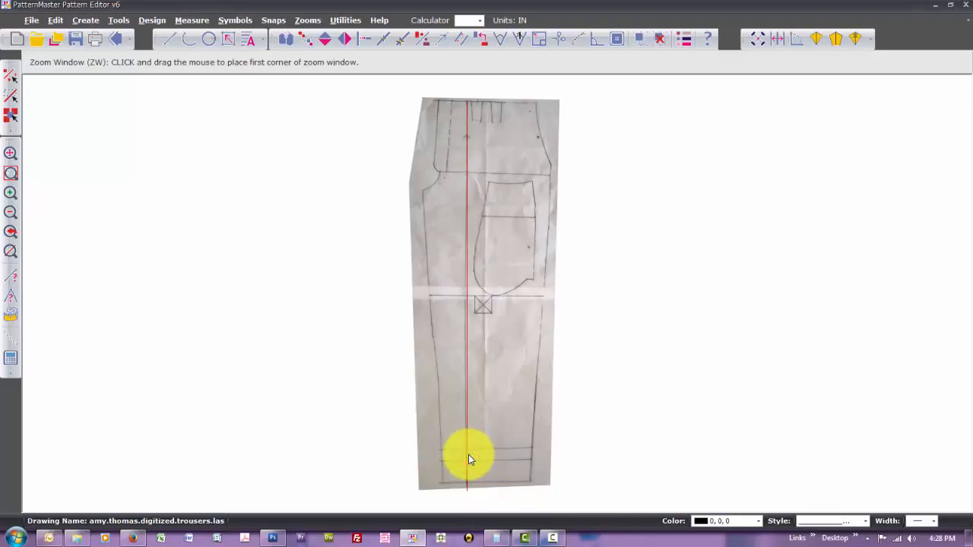
{"action": "left_click", "coordinate": [460, 463]}
{"action": "left_click", "coordinate": [493, 512]}
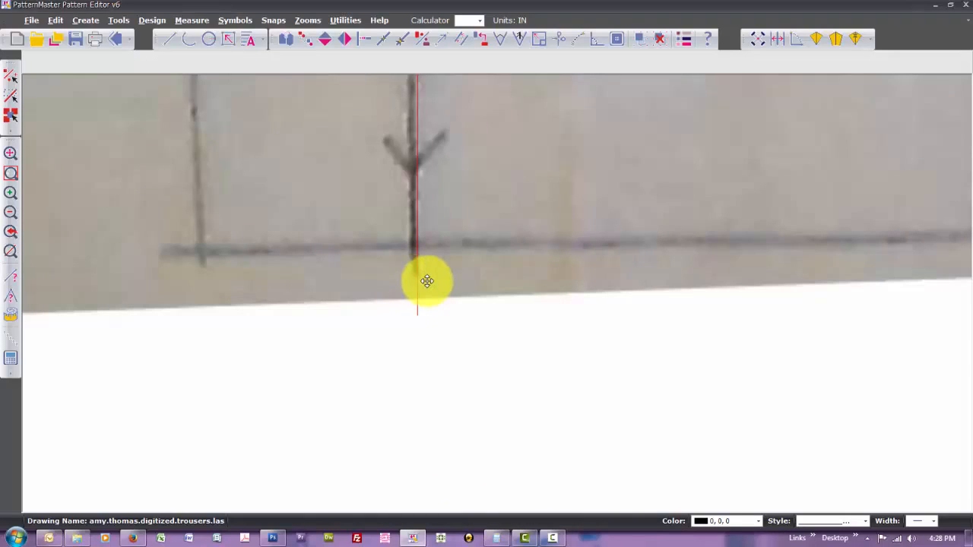
{"action": "key", "text": "m"}
{"action": "key", "text": "s"}
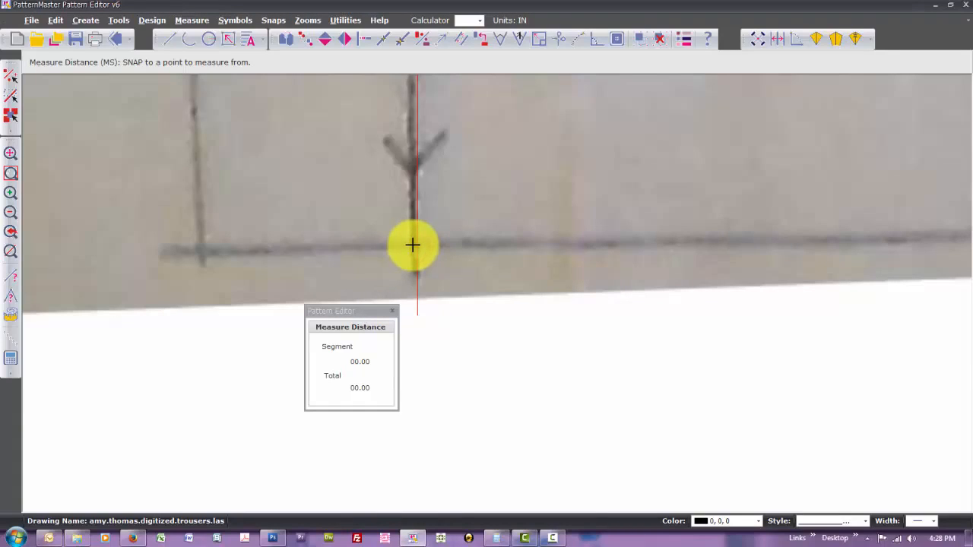
{"action": "left_click", "coordinate": [412, 245]}
{"action": "left_click", "coordinate": [392, 313]}
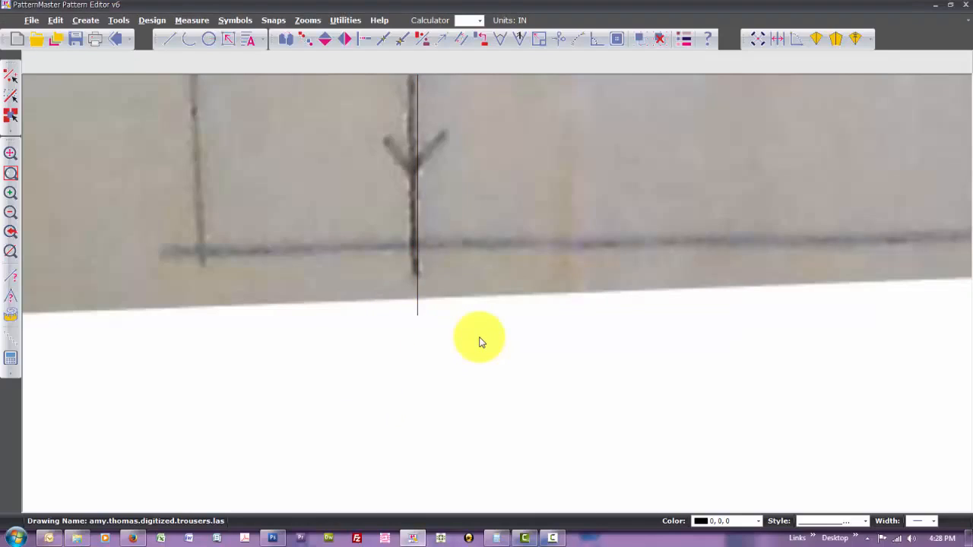
Select the scaled pattern image and set the Rotate by Units pivot where the grainline meets the waist edge
{"action": "key", "text": "Return"}
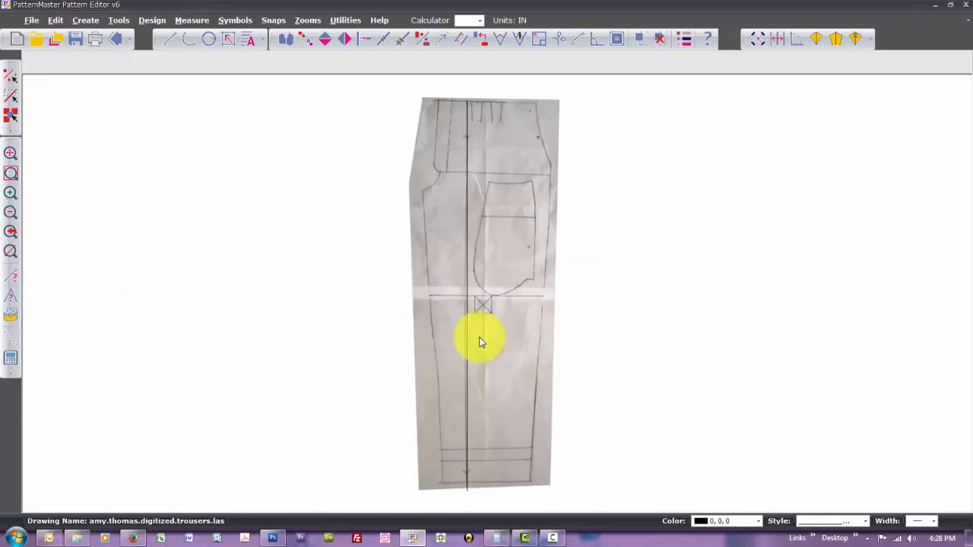
{"action": "type", "text": "ZW"}
{"action": "key", "text": "Return"}
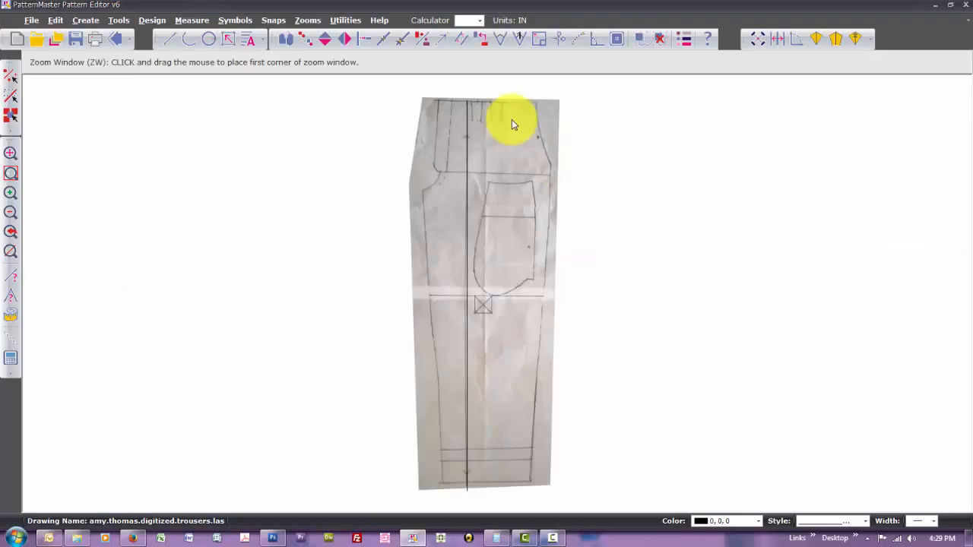
{"action": "left_click_drag", "start_coordinate": [453, 85], "coordinate": [482, 126]}
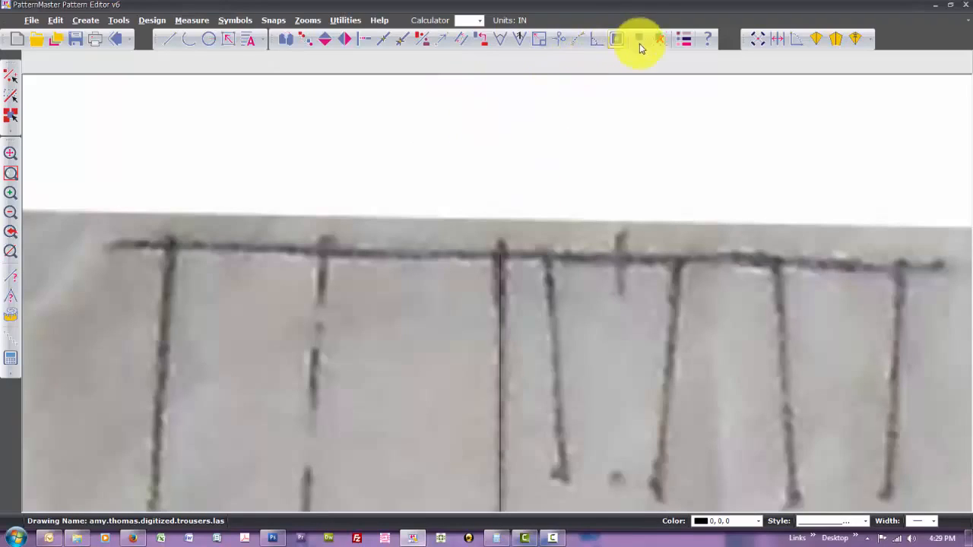
{"action": "left_click", "coordinate": [519, 39]}
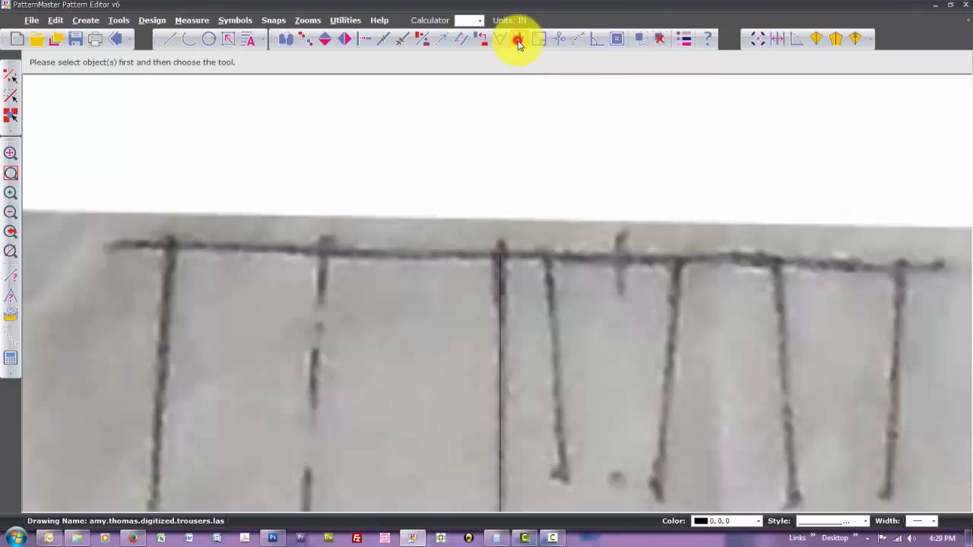
{"action": "left_click", "coordinate": [554, 225]}
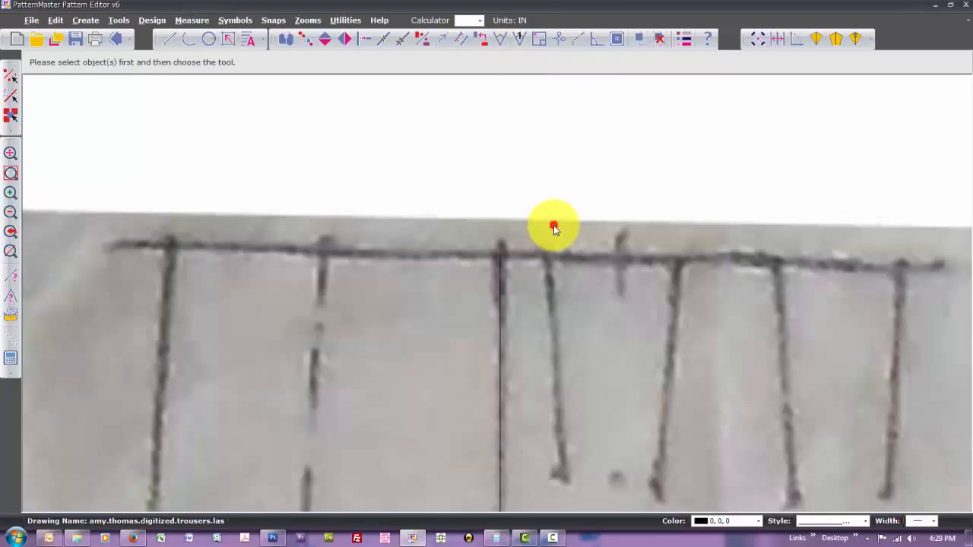
{"action": "left_click", "coordinate": [768, 232]}
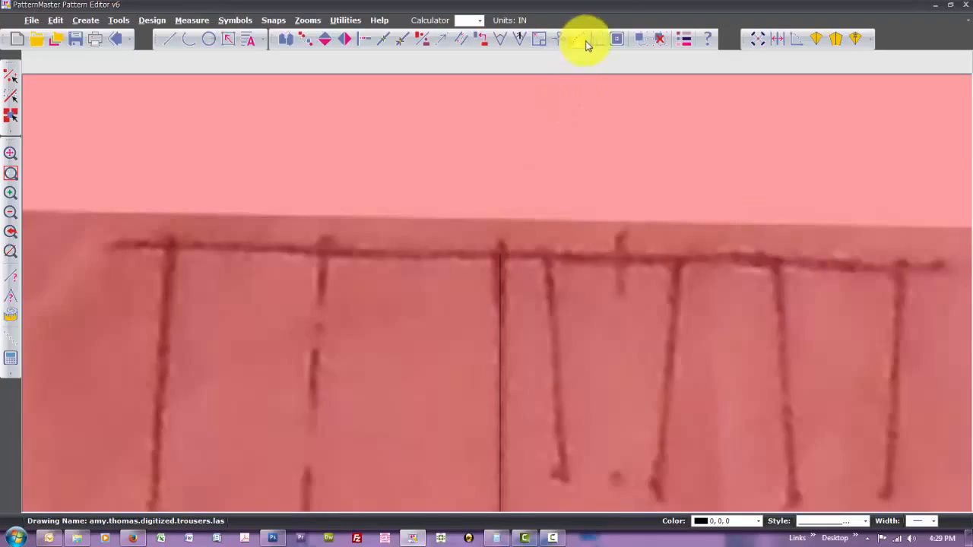
{"action": "left_click", "coordinate": [519, 39]}
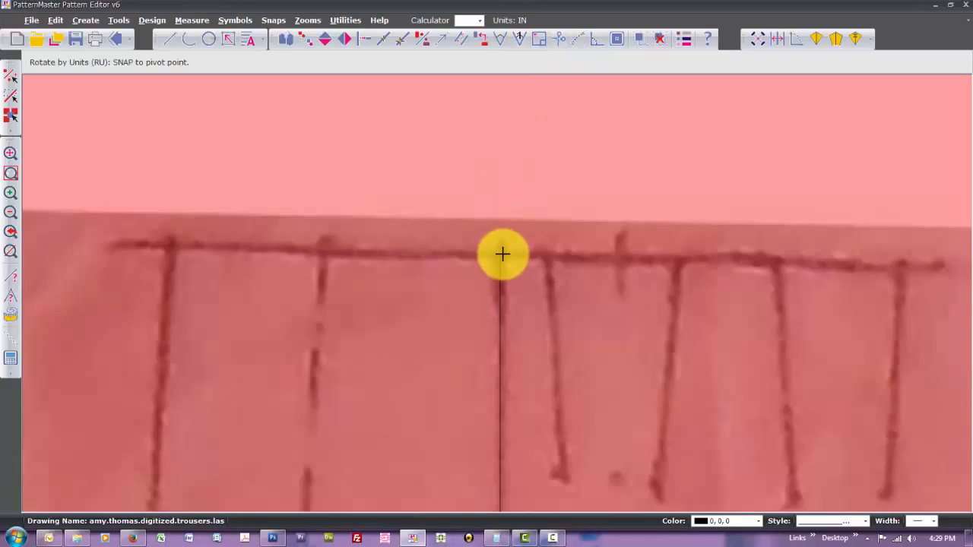
{"action": "left_click", "coordinate": [501, 254]}
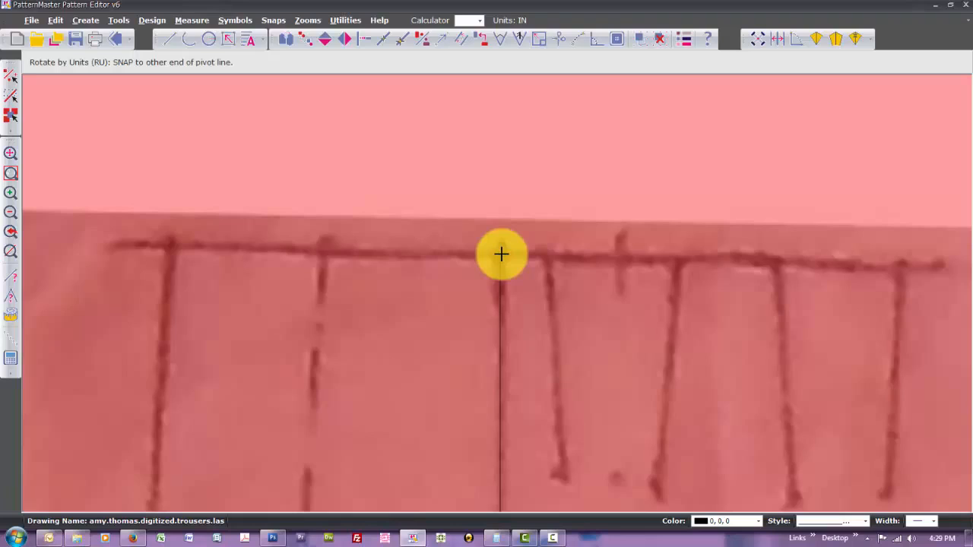
Set the pivot line's other end at the photographed grainline's hem end and rotate the image clockwise by .06 in
{"action": "type", "text": "zoom w"}
{"action": "key", "text": "Return"}
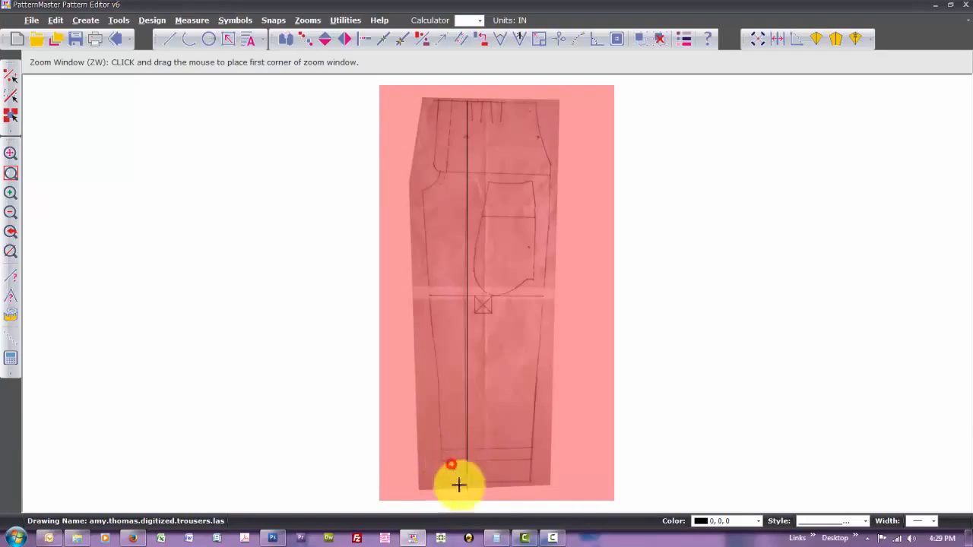
{"action": "left_click", "coordinate": [470, 506]}
{"action": "scroll", "coordinate": [472, 509], "scroll_direction": "up", "scroll_amount": 3}
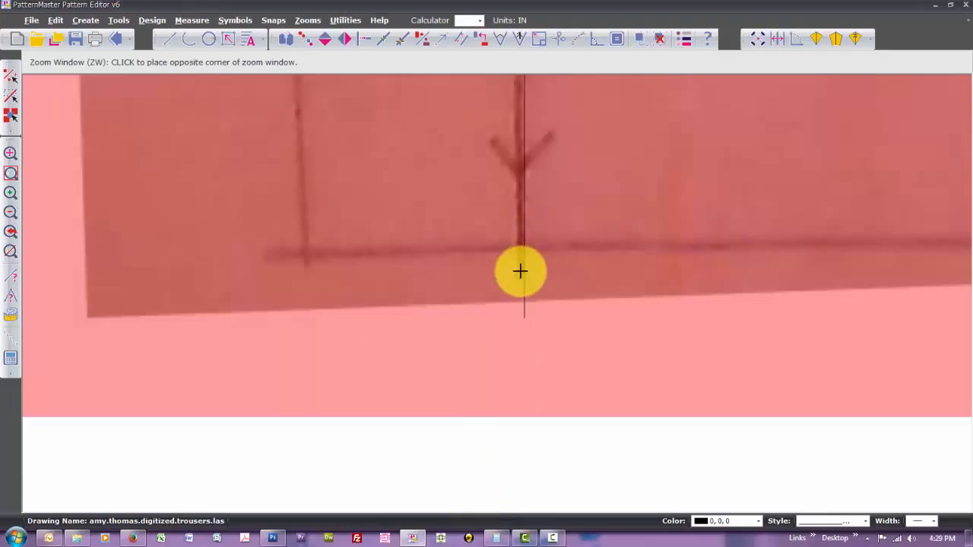
{"action": "left_click", "coordinate": [521, 271]}
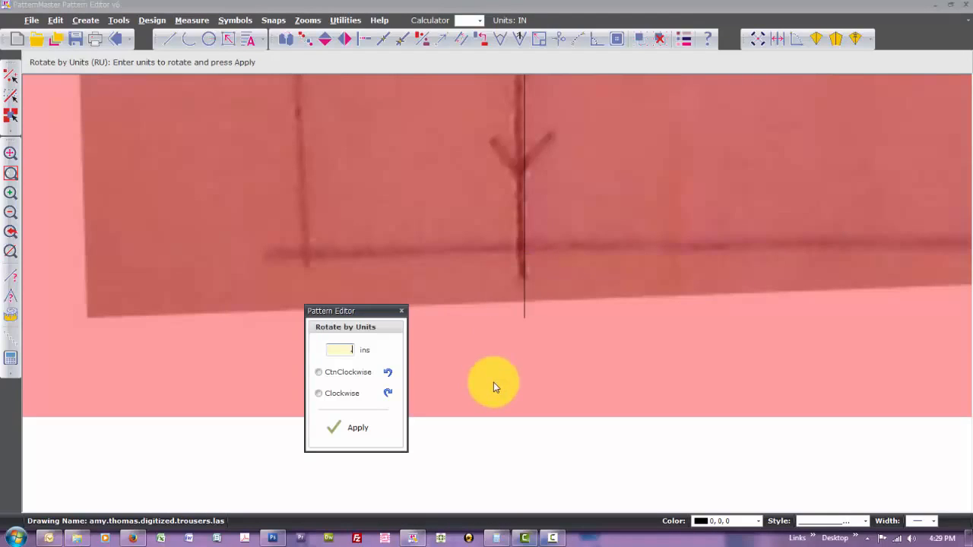
{"action": "type", "text": ".06"}
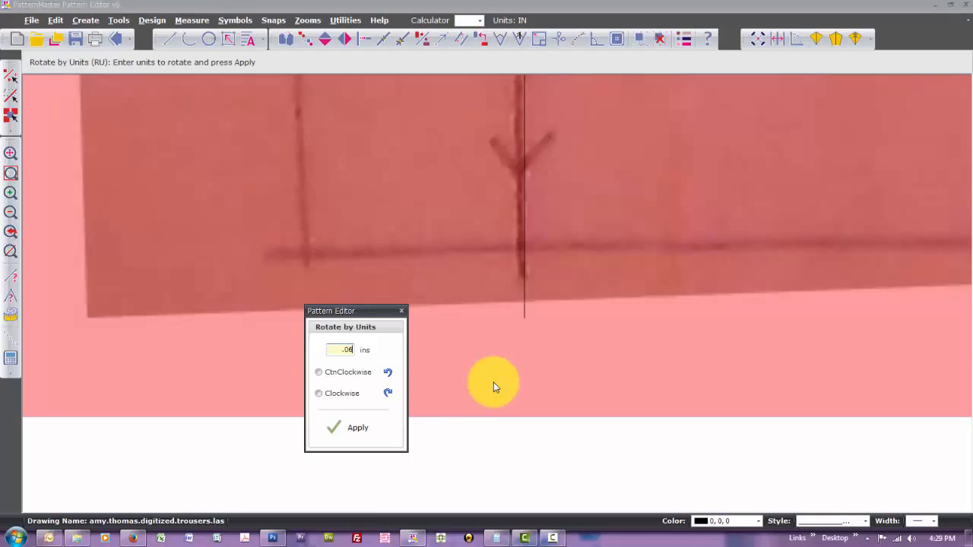
{"action": "left_click", "coordinate": [332, 393]}
{"action": "left_click", "coordinate": [352, 429]}
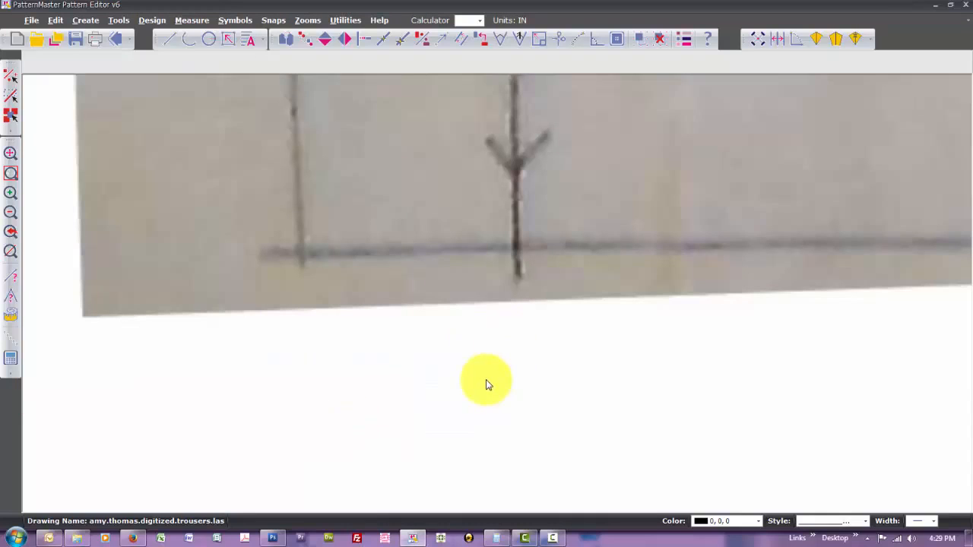
Move the drawn vertical line up along the grainline so its upper end extends above the waist edge
{"action": "key", "text": "Home"}
{"action": "left_click", "coordinate": [474, 185]}
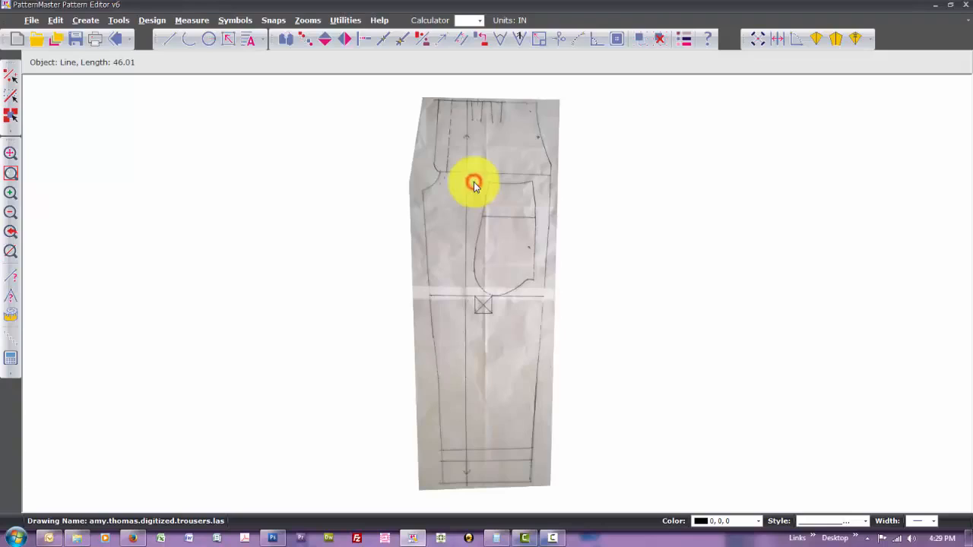
{"action": "left_click", "coordinate": [429, 145]}
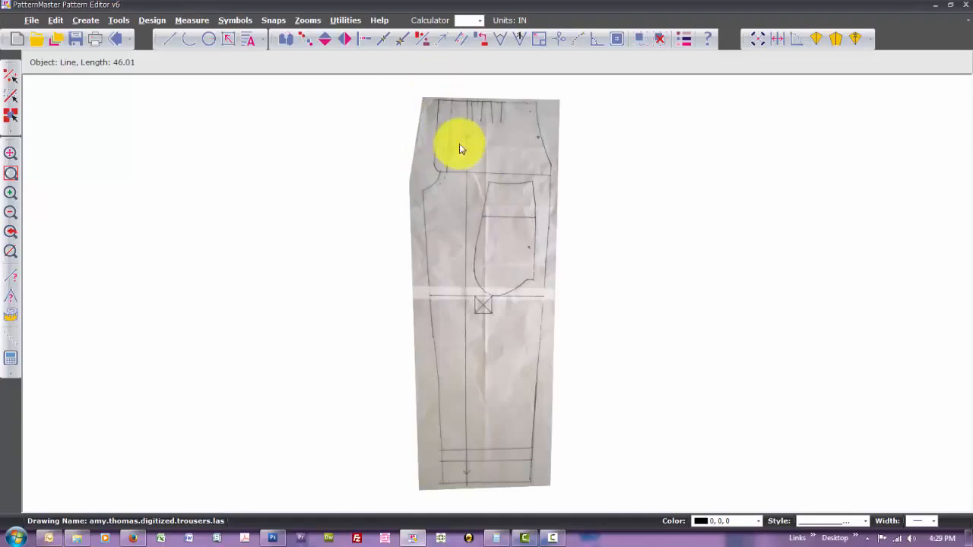
{"action": "left_click_drag", "start_coordinate": [464, 149], "coordinate": [464, 135]}
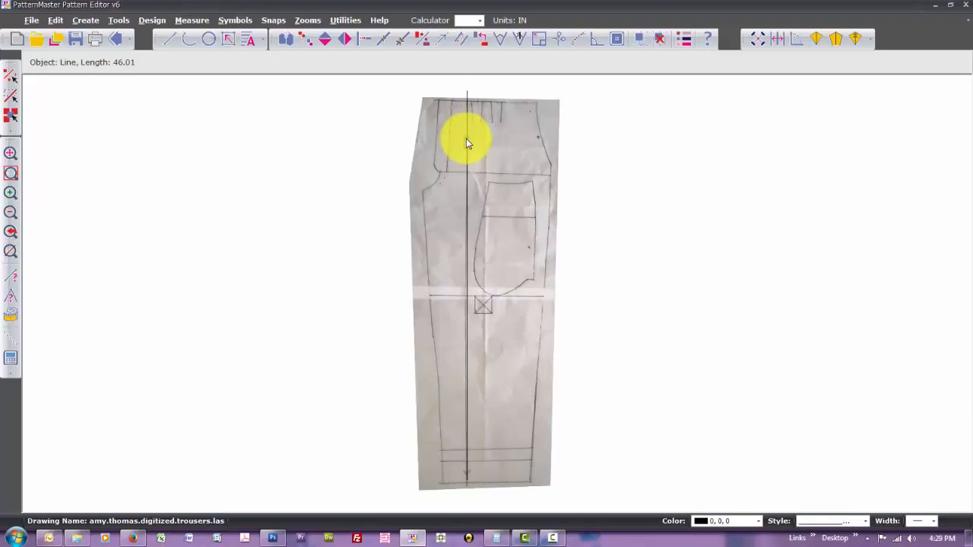
Use Move Point to extend the drawn line's lower end straight down past the bottom edge of the photo
{"action": "left_click", "coordinate": [466, 139]}
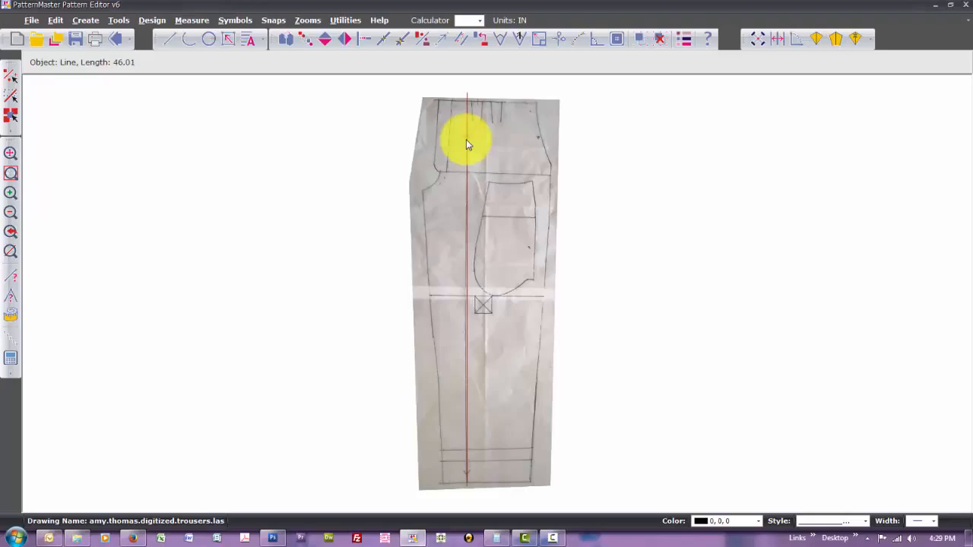
{"action": "key", "text": "m"}
{"action": "key", "text": "p"}
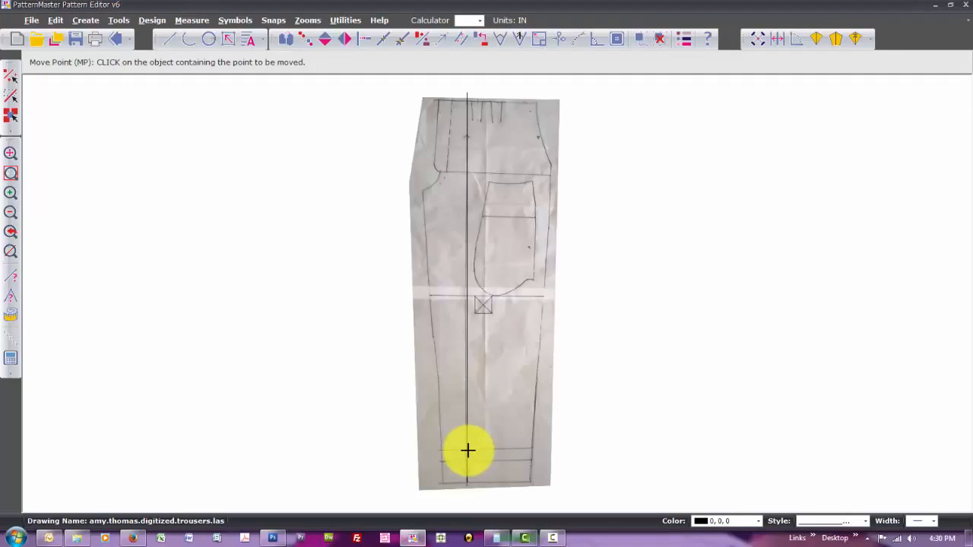
{"action": "left_click", "coordinate": [468, 450]}
{"action": "left_click", "coordinate": [467, 483]}
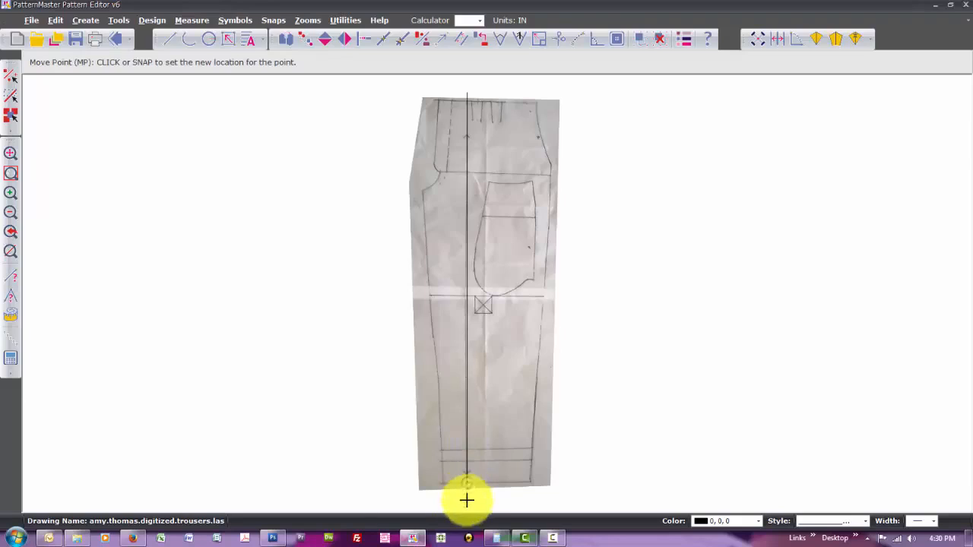
{"action": "left_click", "coordinate": [466, 511]}
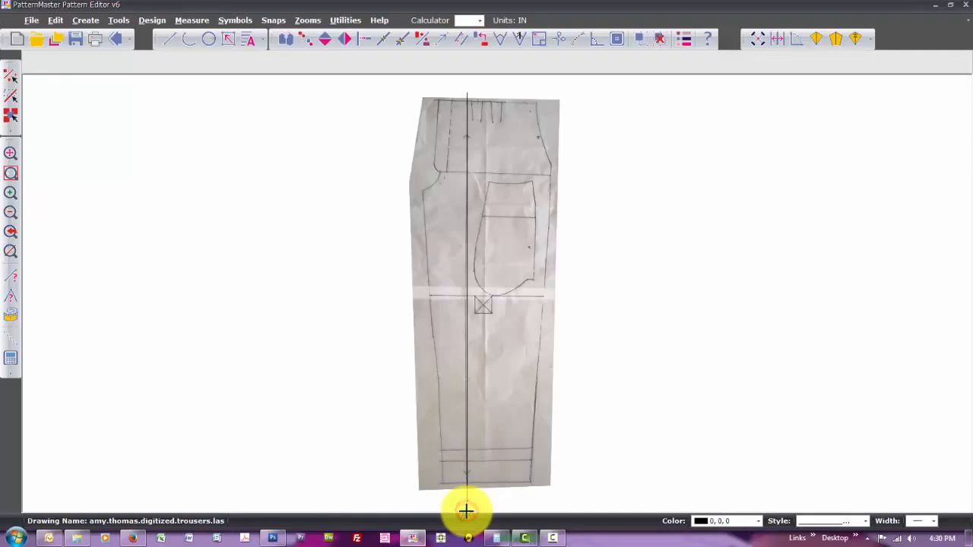
Measure the remaining gap at the hem from the drawn line to the rotated image's grainline
{"action": "key", "text": "z"}
{"action": "key", "text": "w"}
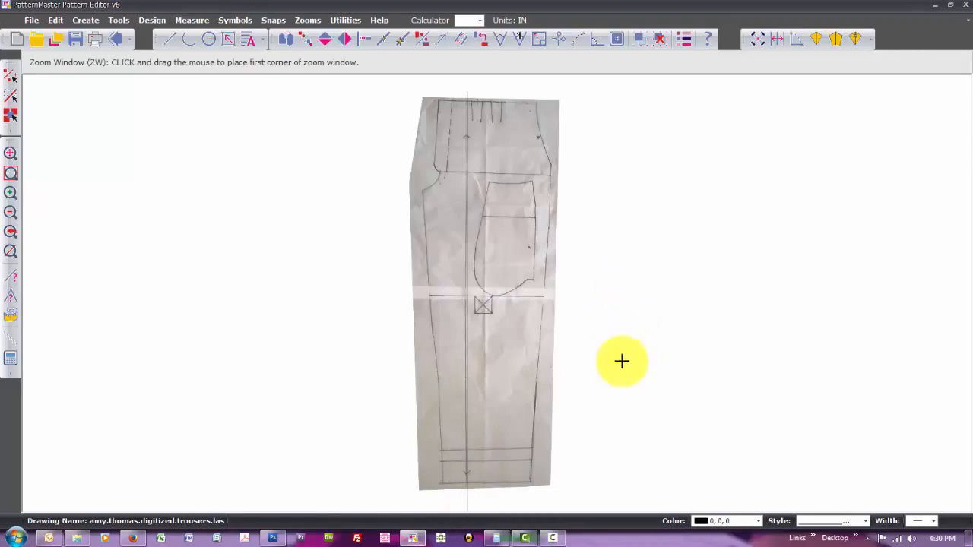
{"action": "left_click", "coordinate": [456, 460]}
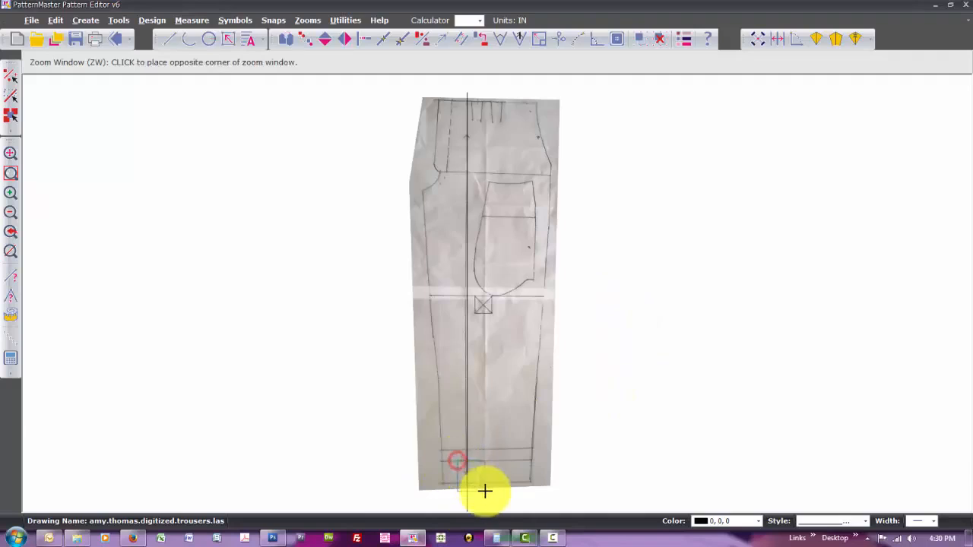
{"action": "left_click", "coordinate": [486, 491]}
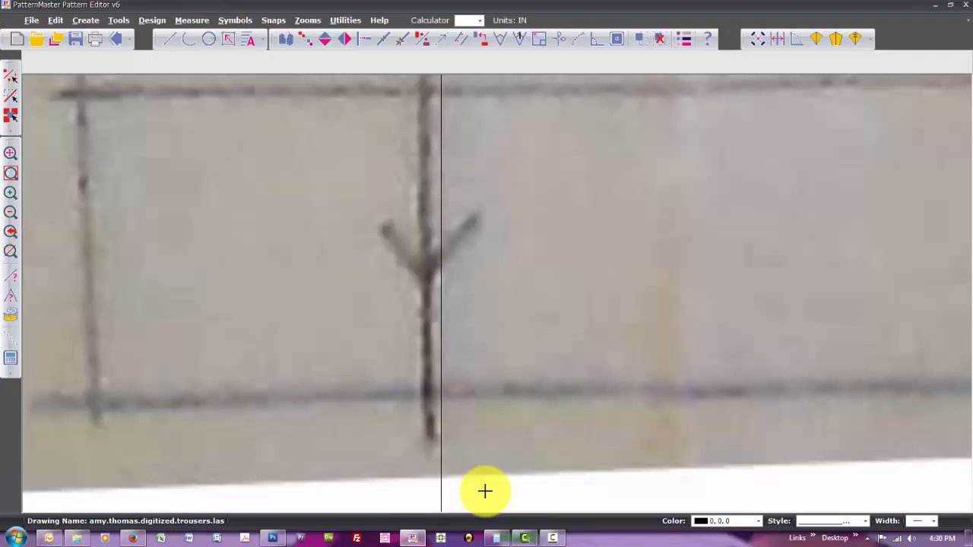
{"action": "key", "text": "m"}
{"action": "key", "text": "s"}
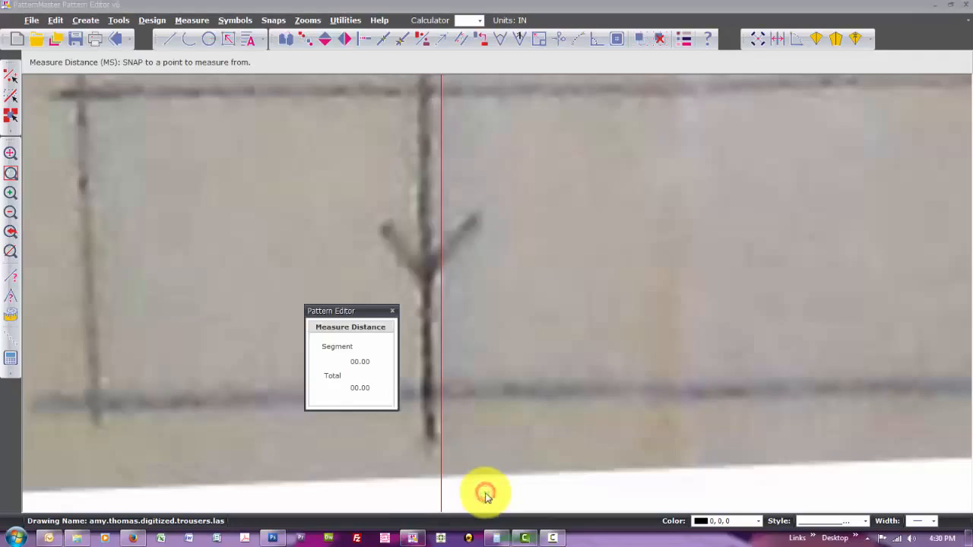
{"action": "left_click", "coordinate": [441, 393]}
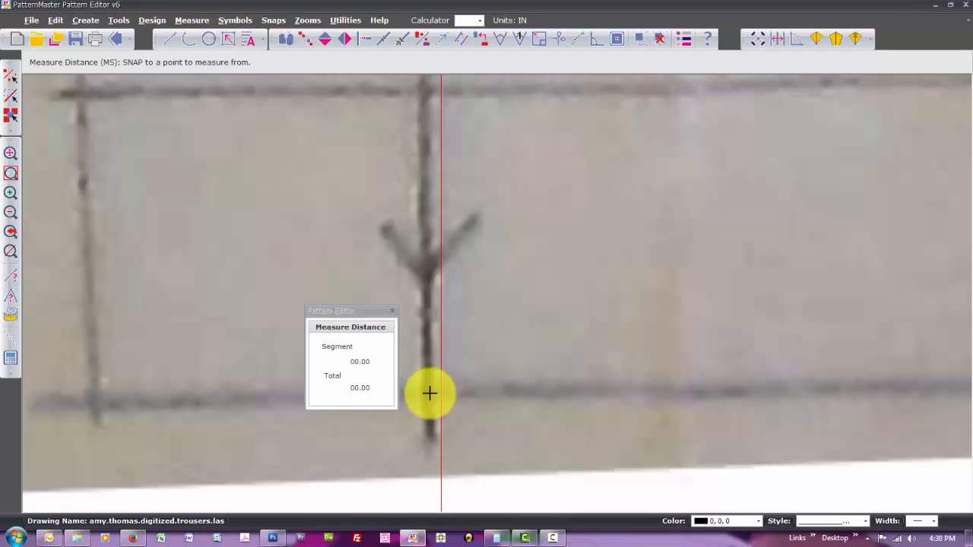
{"action": "left_click", "coordinate": [430, 394]}
{"action": "left_click", "coordinate": [395, 311]}
Select the pants image and start Rotate by Units with the pivot where the photographed grainline meets the waist edge
{"action": "type", "text": "z"}
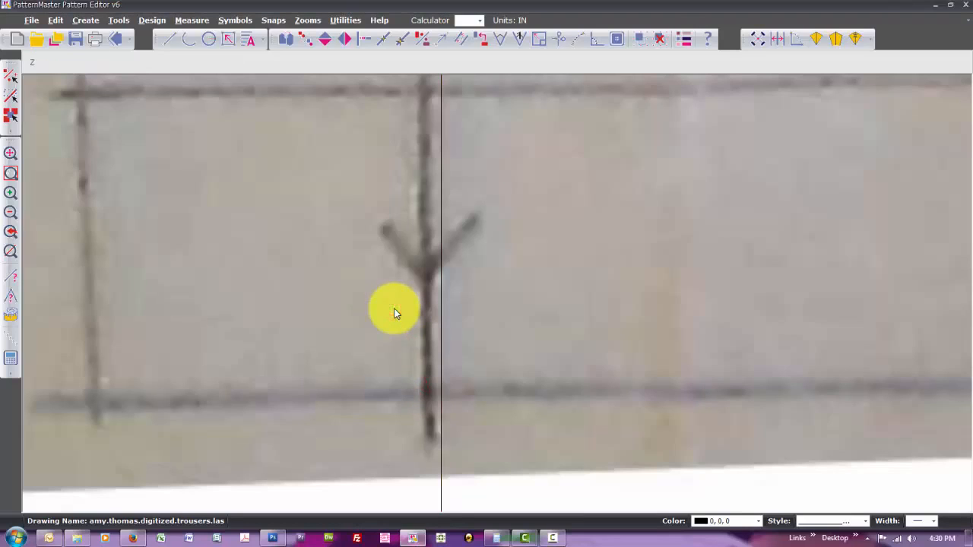
{"action": "type", "text": "azw"}
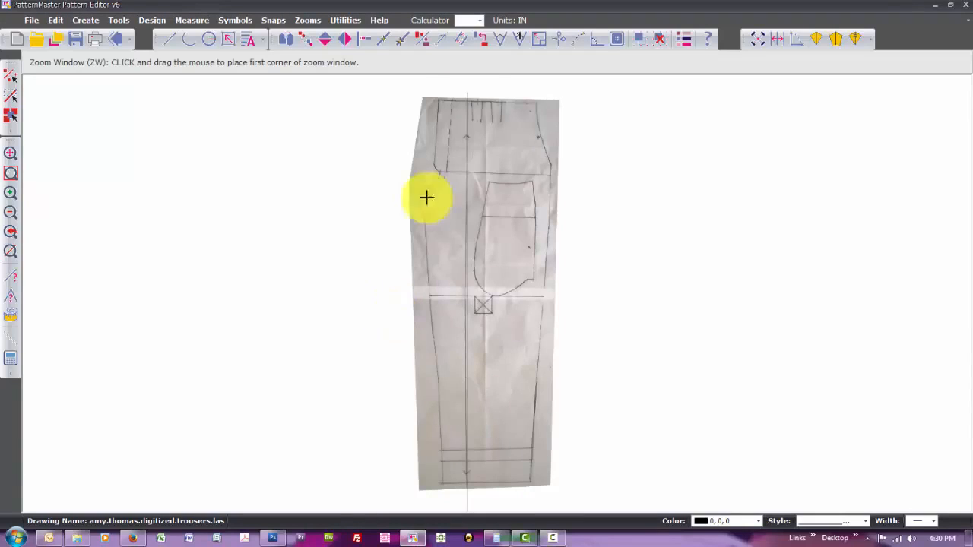
{"action": "left_click", "coordinate": [453, 86]}
{"action": "left_click", "coordinate": [488, 137]}
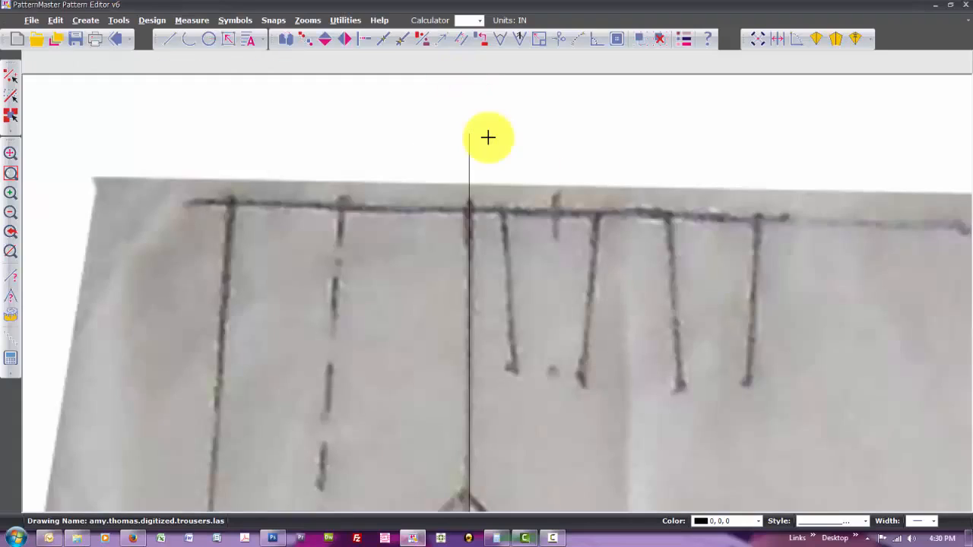
{"action": "left_click", "coordinate": [521, 41]}
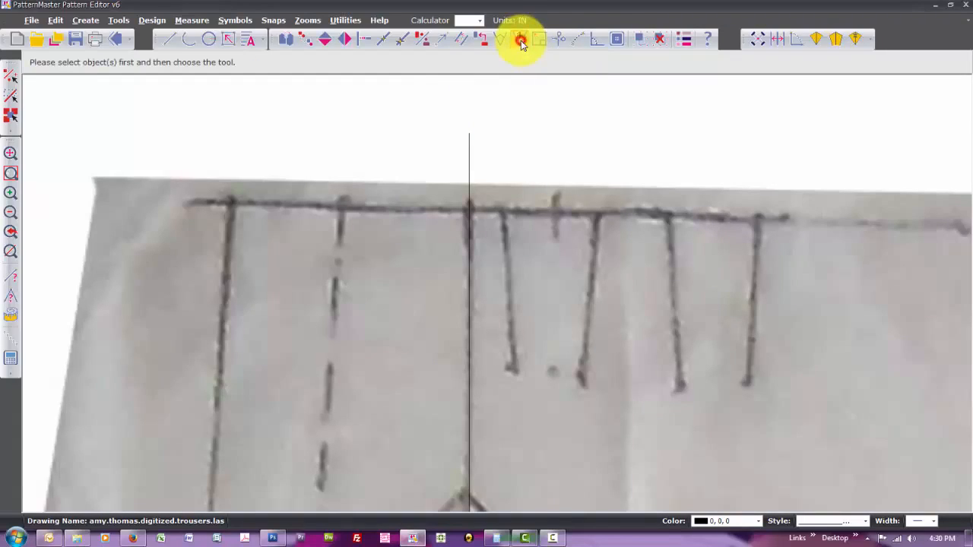
{"action": "left_click", "coordinate": [613, 206]}
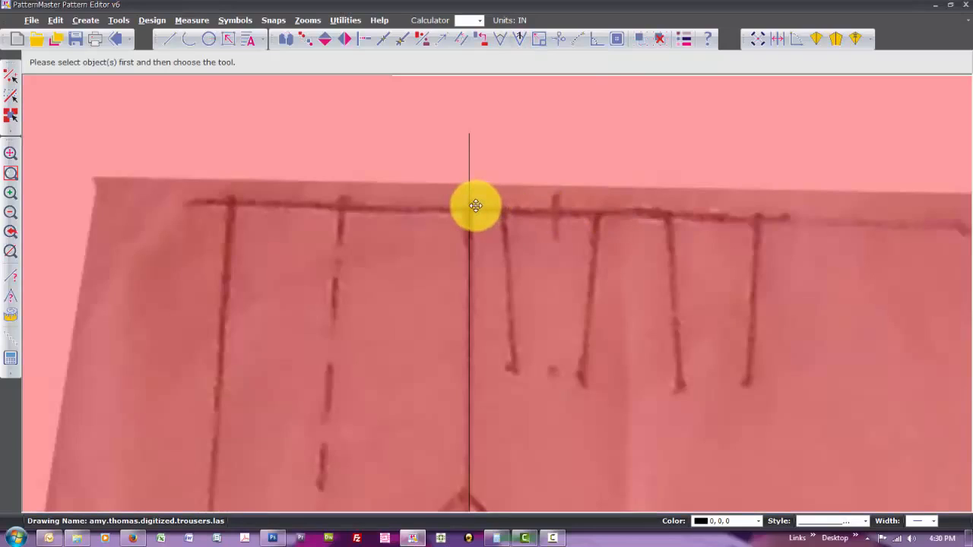
{"action": "left_click", "coordinate": [521, 40]}
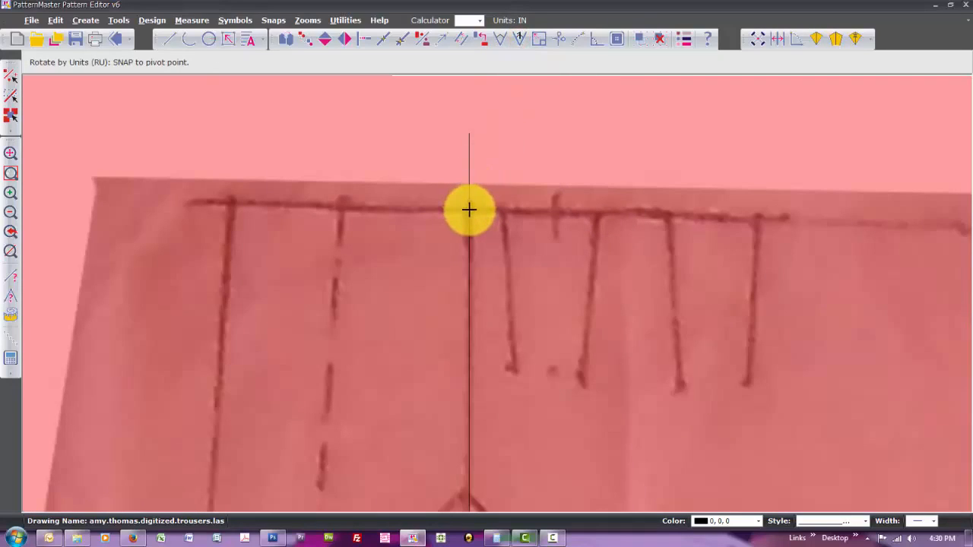
{"action": "left_click", "coordinate": [469, 210]}
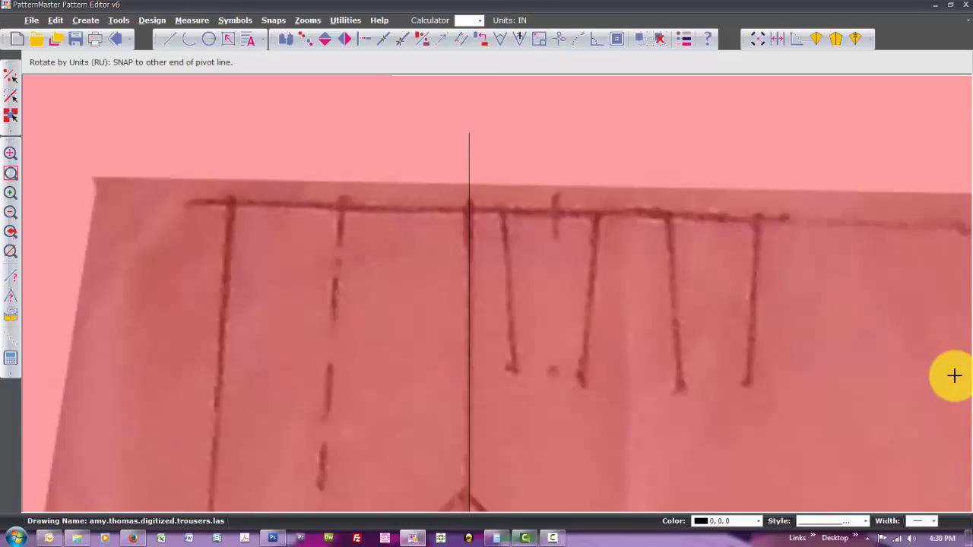
Set the pivot line's other end where the grainline crosses the hem and rotate the image clockwise by .097 in
{"action": "type", "text": "zw"}
{"action": "key", "text": "Return"}
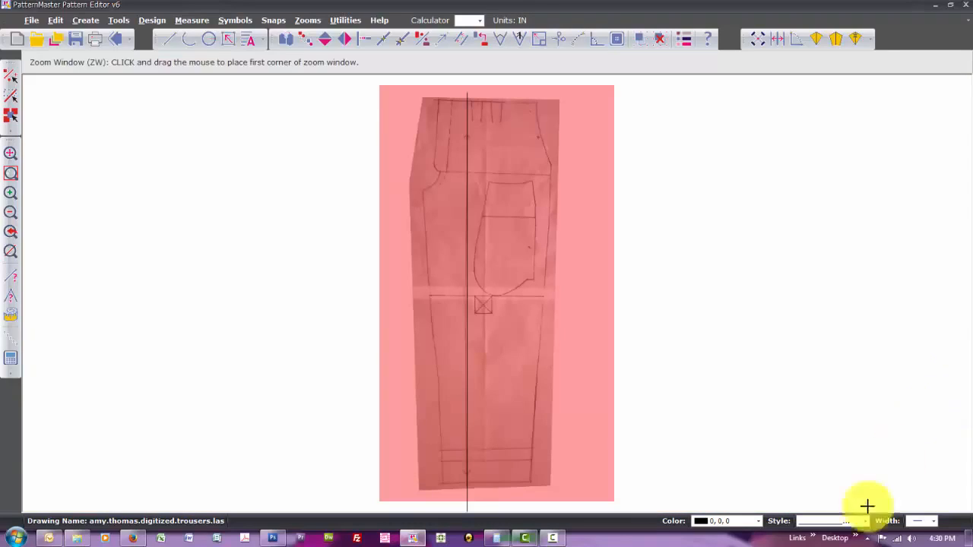
{"action": "left_click", "coordinate": [456, 469]}
{"action": "left_click", "coordinate": [488, 502]}
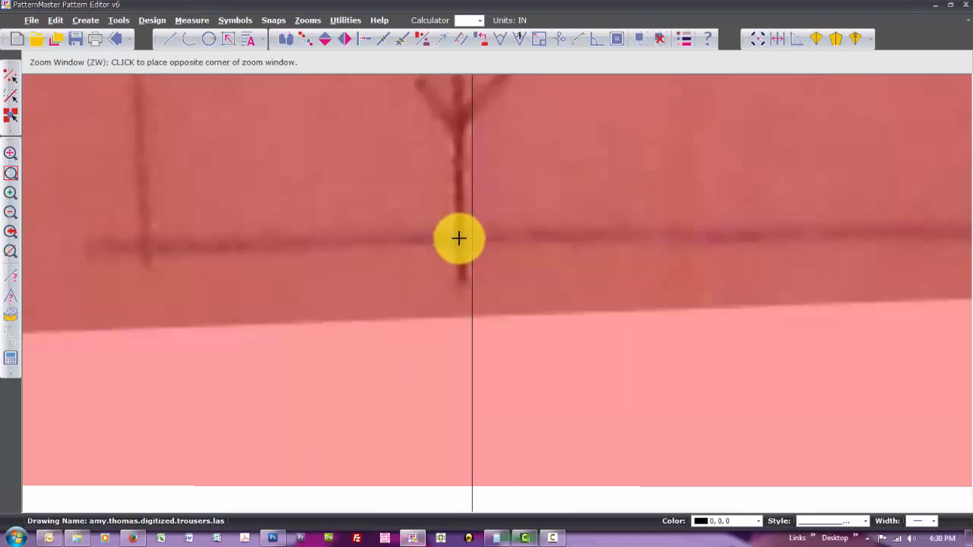
{"action": "type", "text": "ru"}
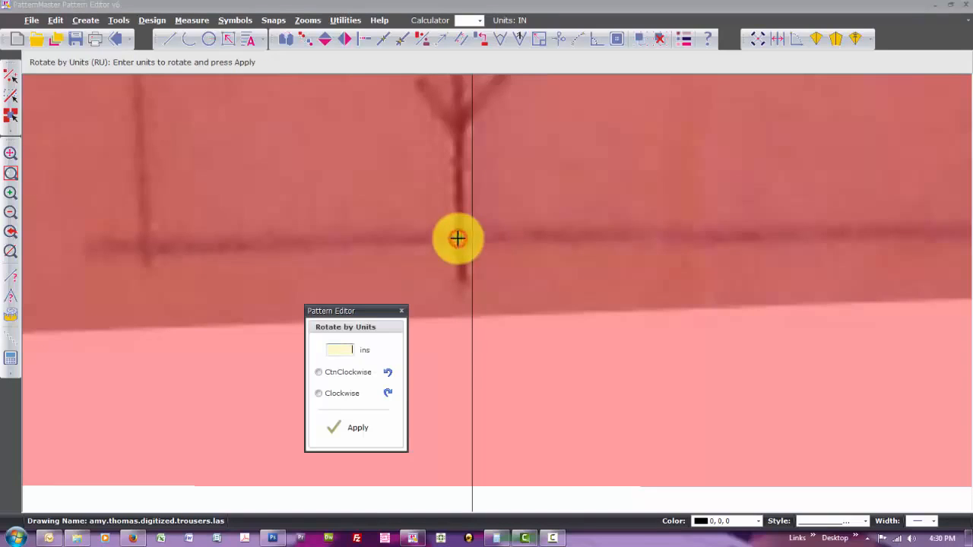
{"action": "type", "text": ".0978"}
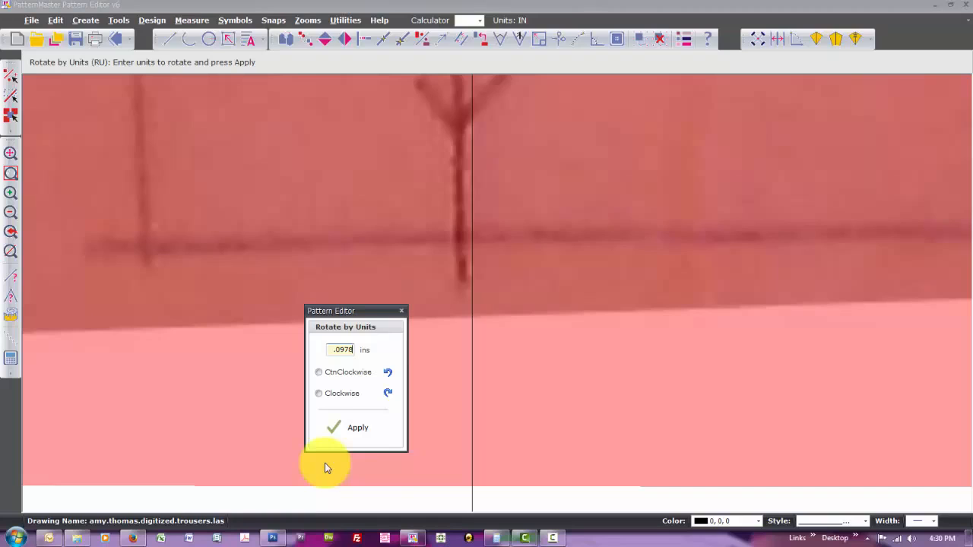
{"action": "key", "text": "BackSpace"}
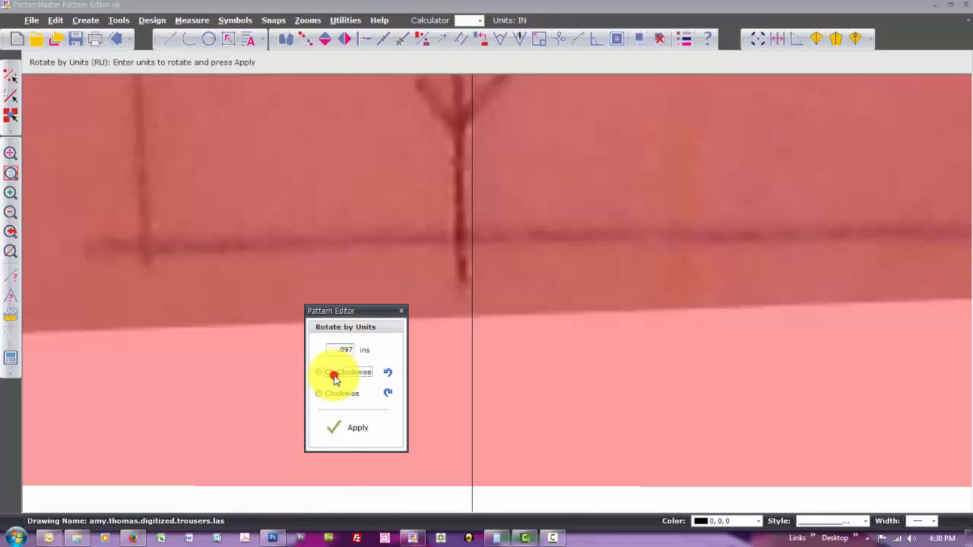
{"action": "left_click", "coordinate": [334, 393]}
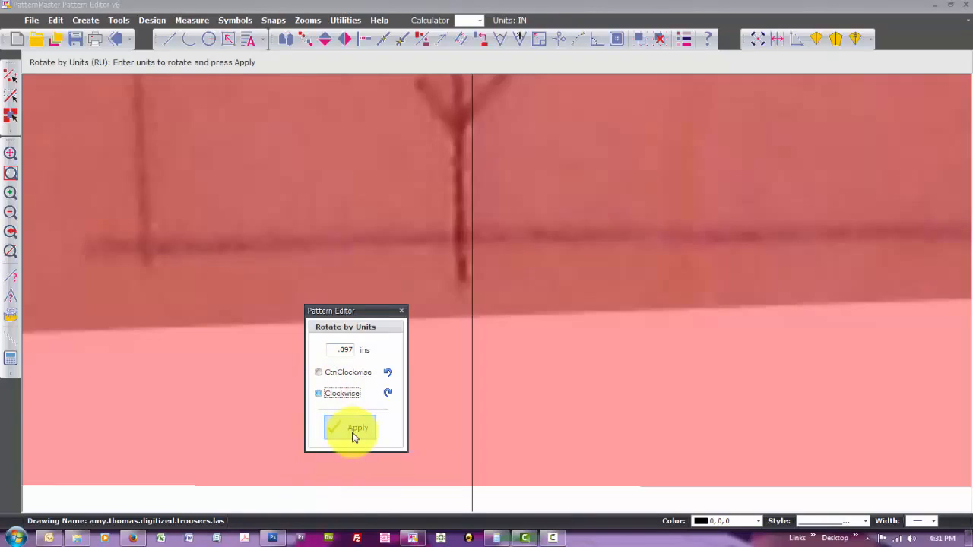
{"action": "left_click", "coordinate": [352, 436]}
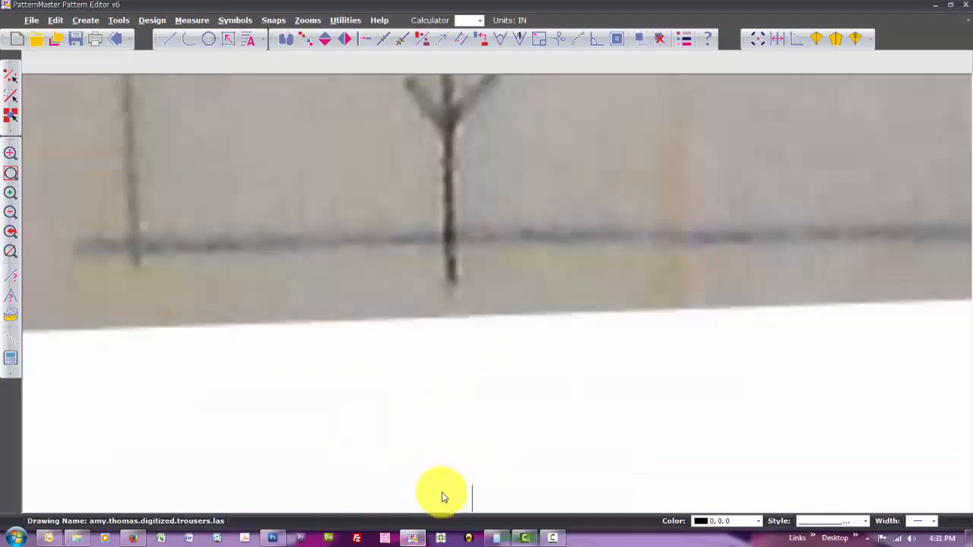
Select the drawn vertical line and compare it with the photographed grainline over the whole pants piece
{"action": "left_click", "coordinate": [471, 499]}
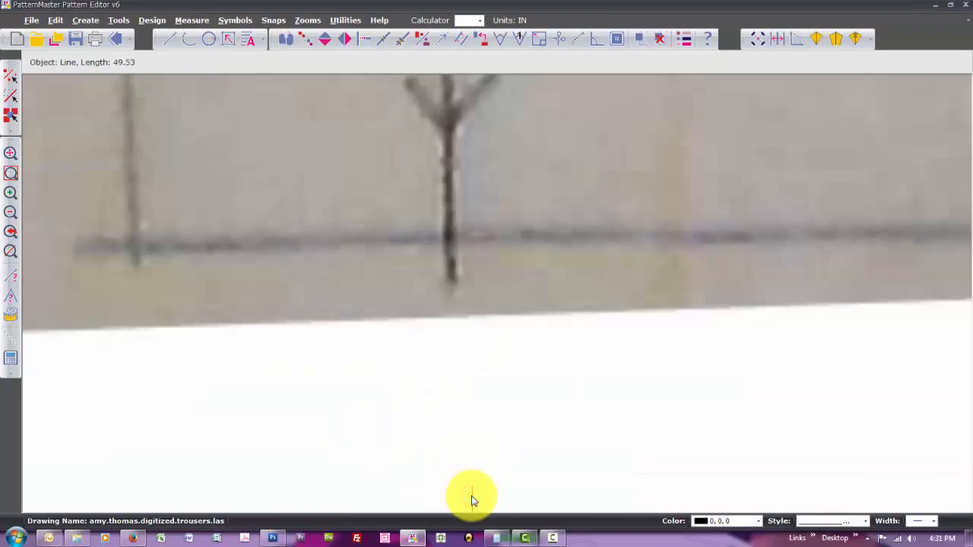
{"action": "left_click", "coordinate": [471, 478]}
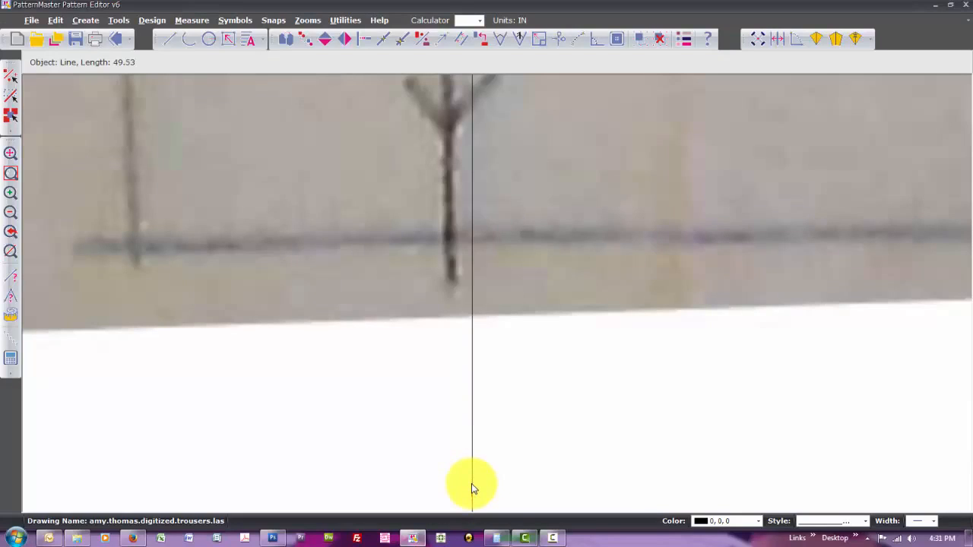
{"action": "left_click", "coordinate": [471, 488]}
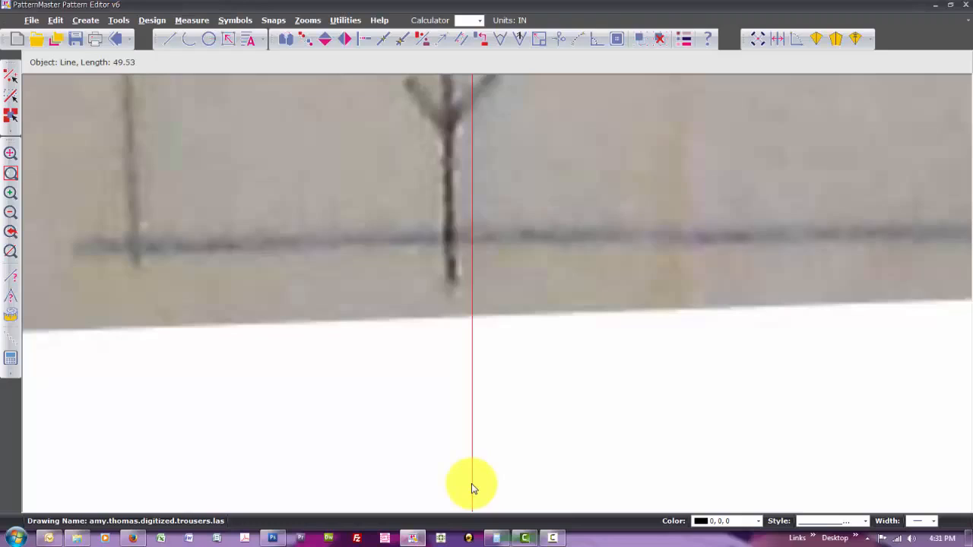
{"action": "key", "text": "Delete"}
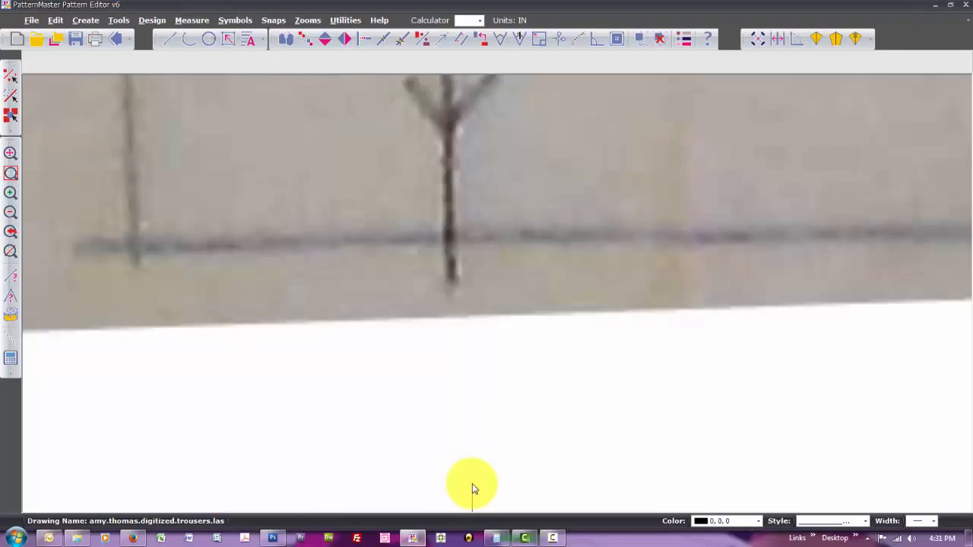
{"action": "left_click", "coordinate": [472, 484]}
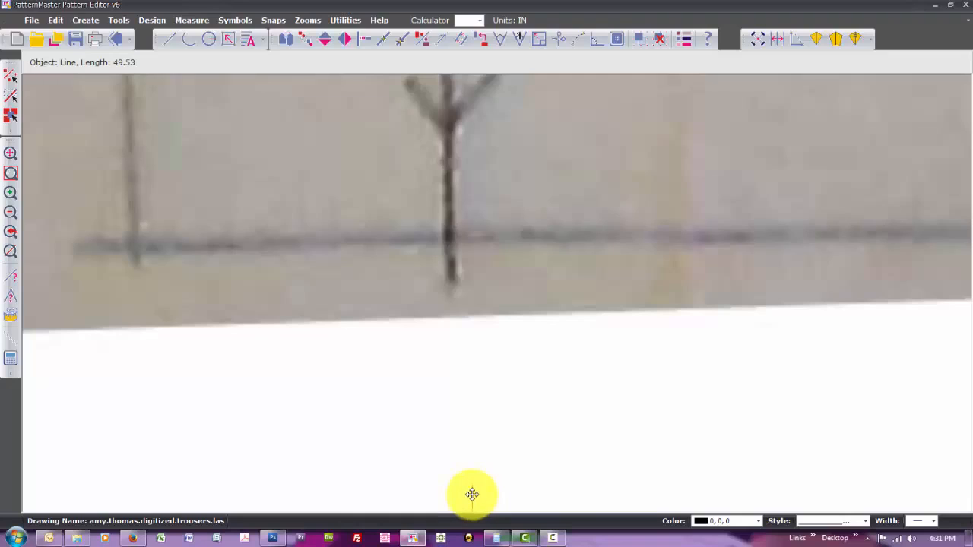
{"action": "left_click", "coordinate": [472, 495]}
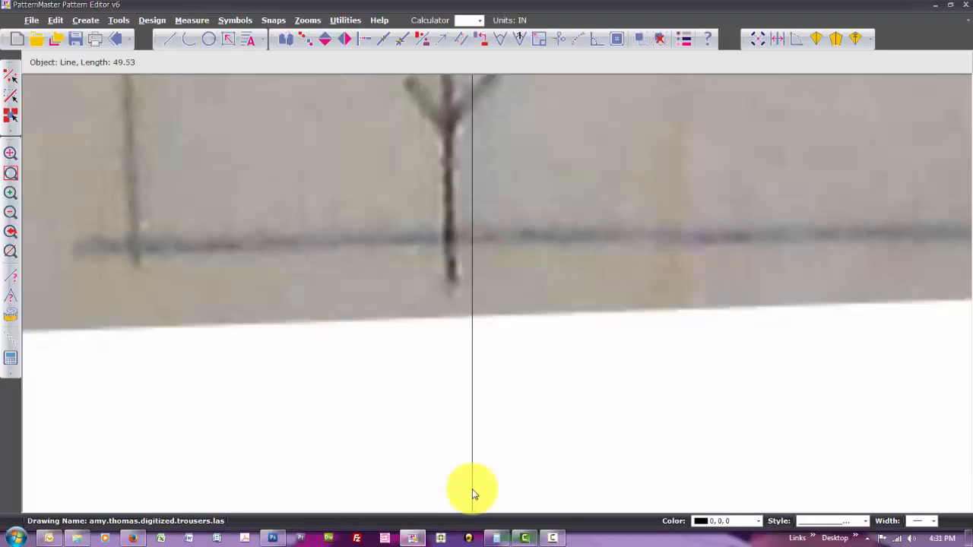
{"action": "key", "text": "F3"}
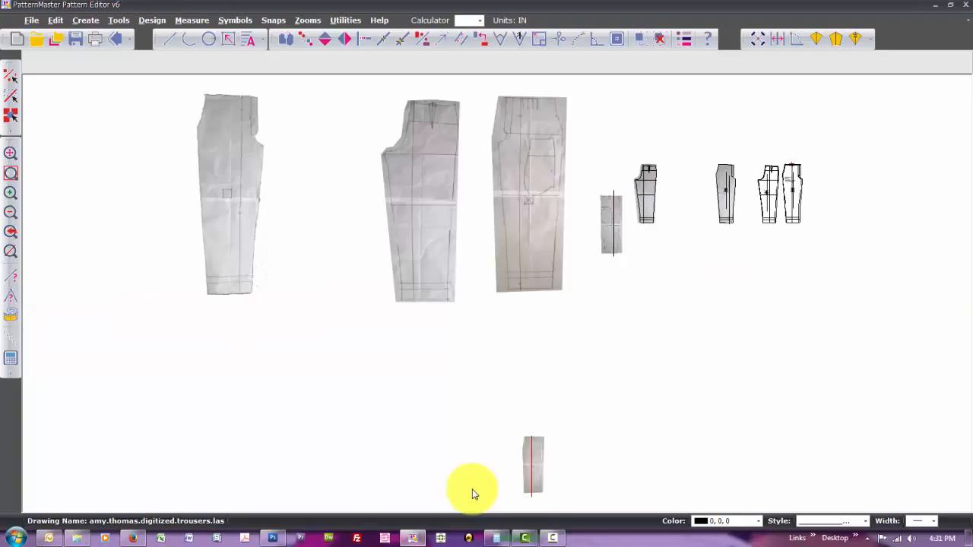
{"action": "key", "text": "F4"}
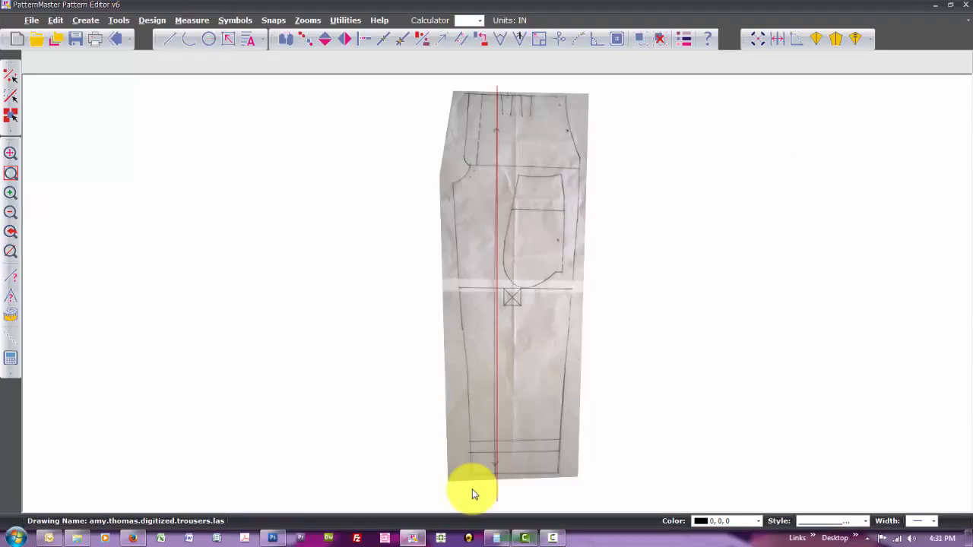
Select the pants image again and set the Rotate by Units pivot where the drawn line crosses the waist edge
{"action": "left_click", "coordinate": [569, 239]}
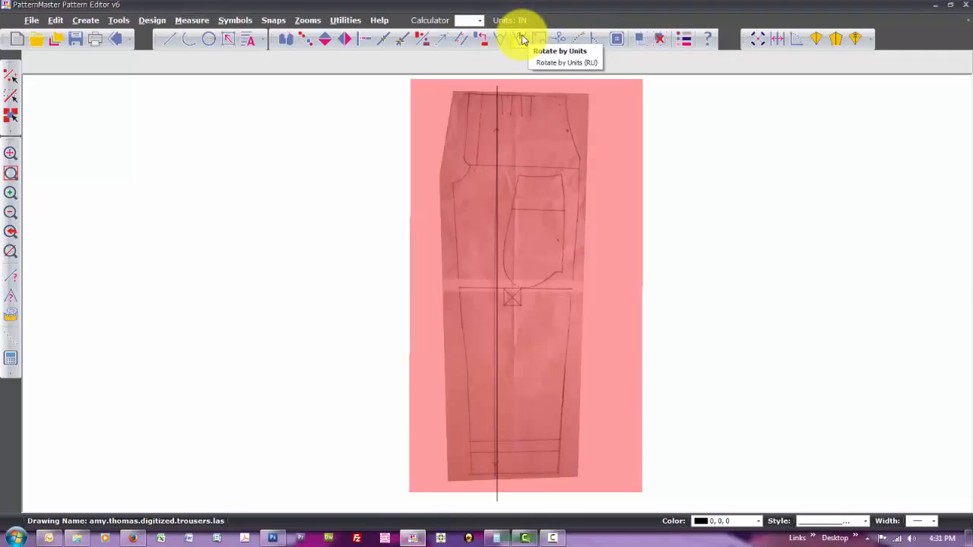
{"action": "left_click", "coordinate": [522, 40]}
{"action": "key", "text": "z"}
{"action": "key", "text": "w"}
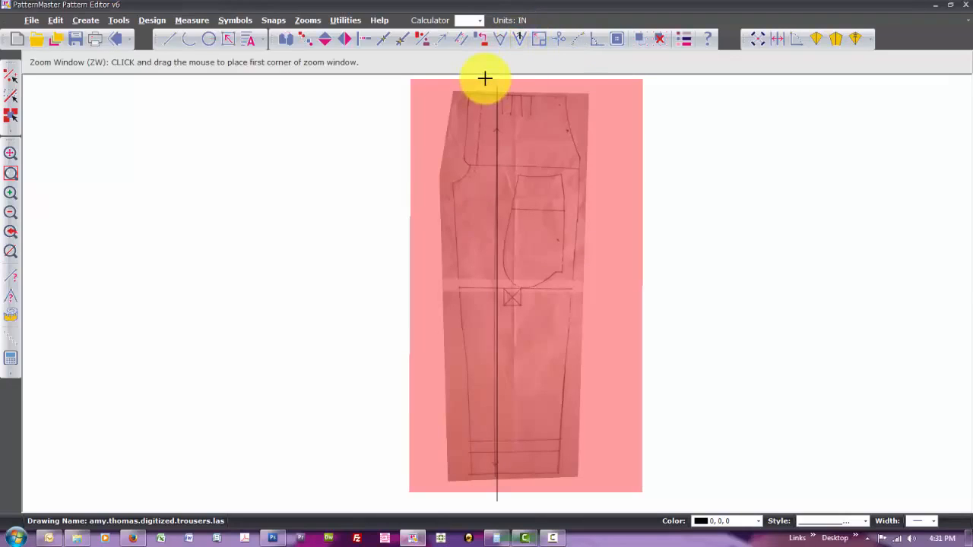
{"action": "left_click", "coordinate": [485, 78]}
{"action": "scroll", "coordinate": [497, 102], "scroll_direction": "up", "scroll_amount": 3}
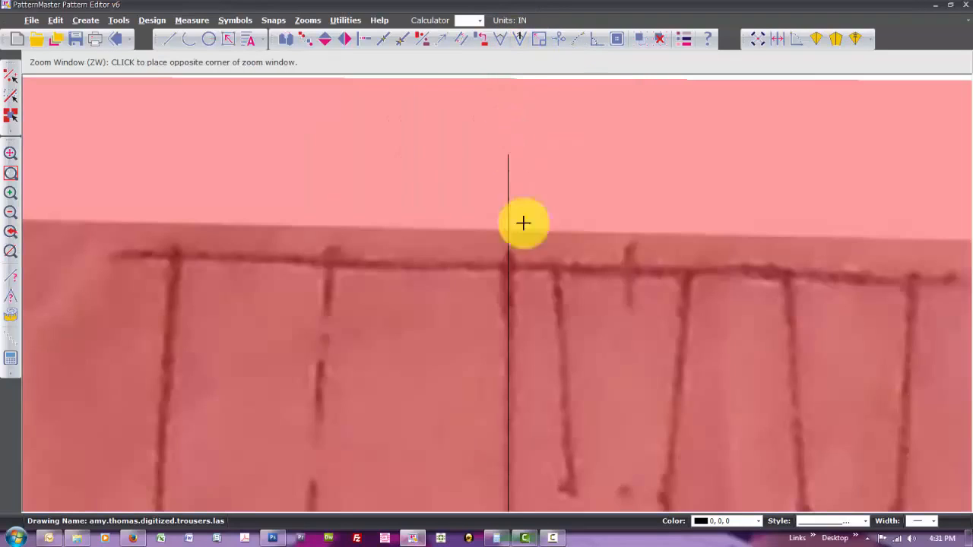
{"action": "left_click", "coordinate": [509, 264]}
Set the pivot line's other end at the photographed grainline's hem crossing and rotate the image counterclockwise by .097 in
{"action": "key", "text": "z"}
{"action": "key", "text": "a"}
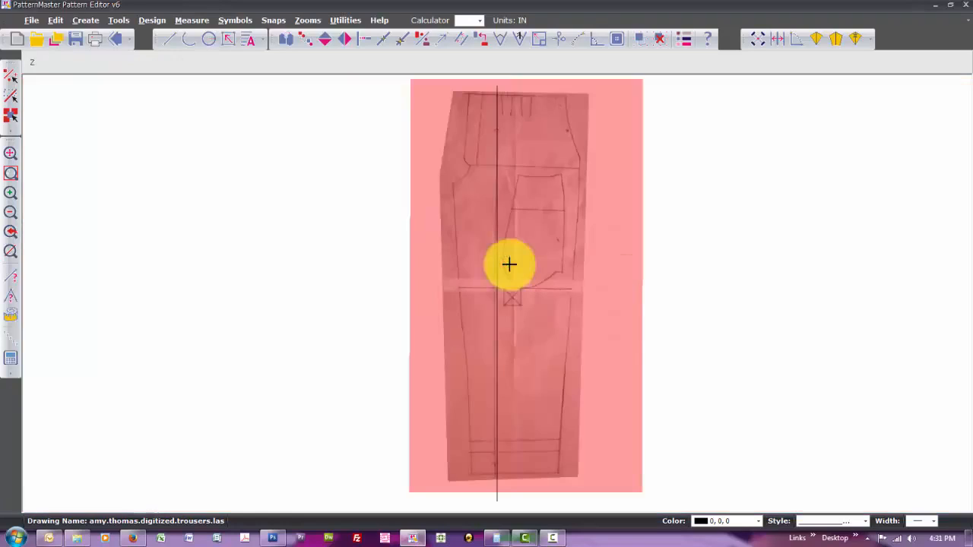
{"action": "key", "text": "w"}
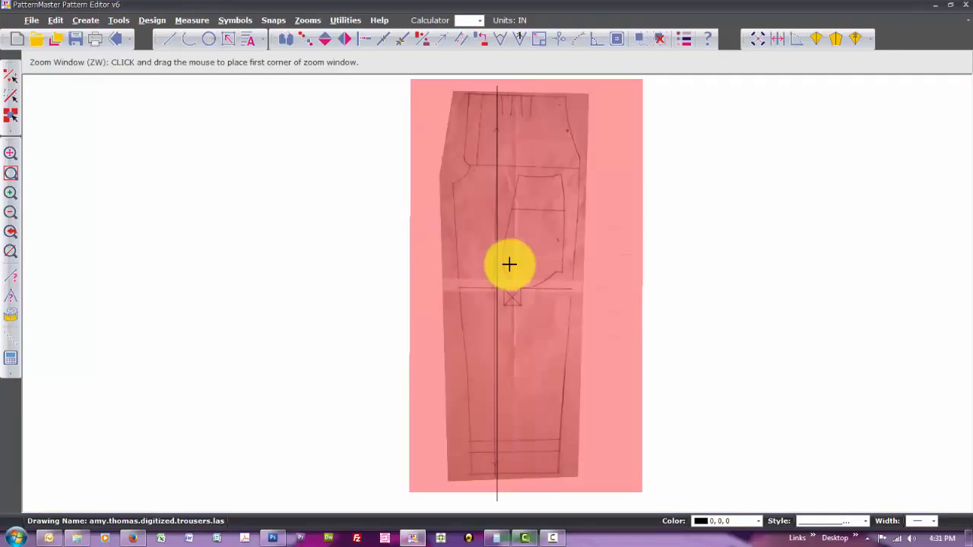
{"action": "left_click", "coordinate": [482, 460]}
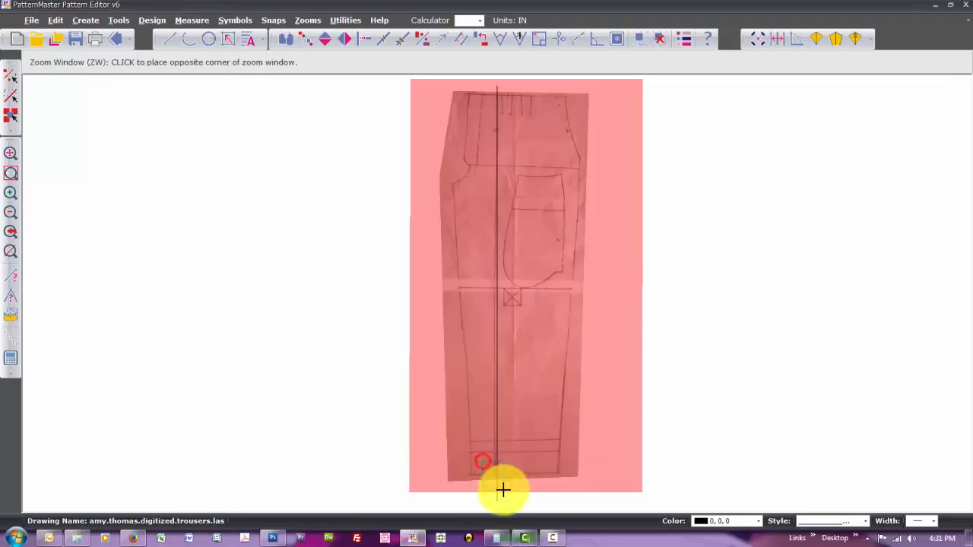
{"action": "left_click", "coordinate": [502, 489]}
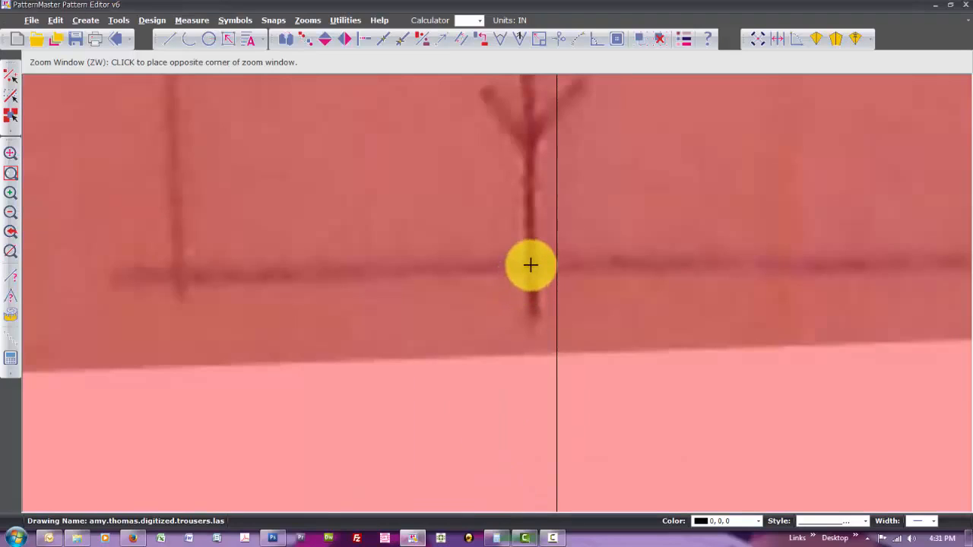
{"action": "key", "text": "r"}
{"action": "key", "text": "u"}
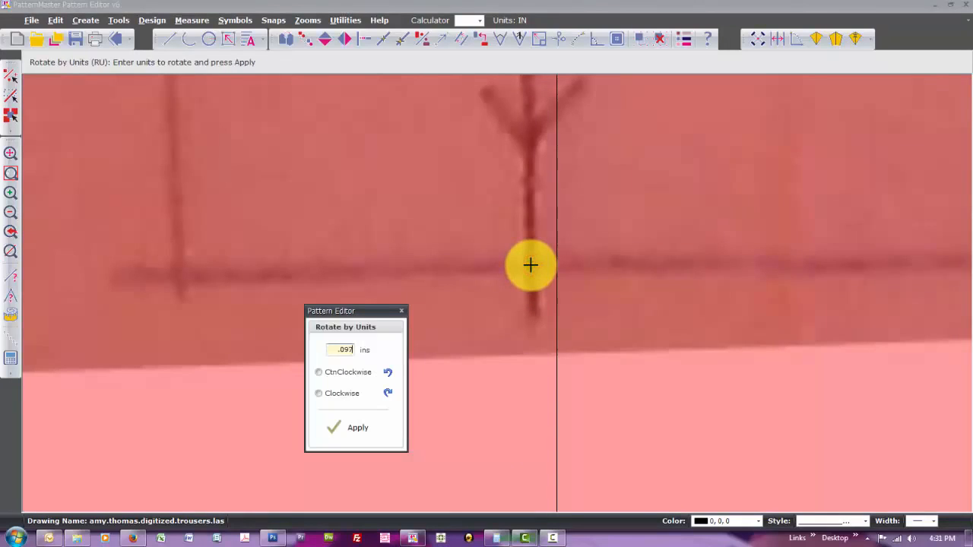
{"action": "left_click", "coordinate": [330, 372]}
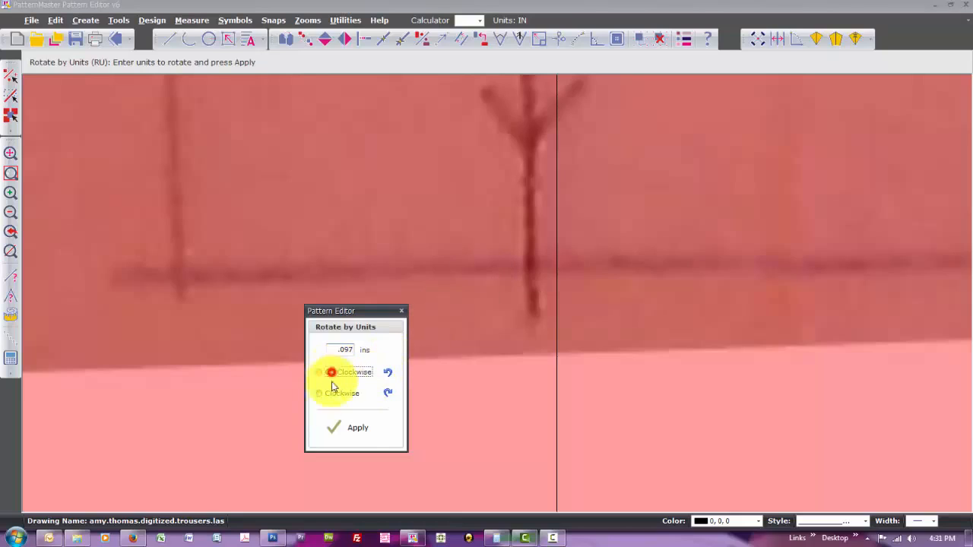
{"action": "left_click", "coordinate": [353, 426]}
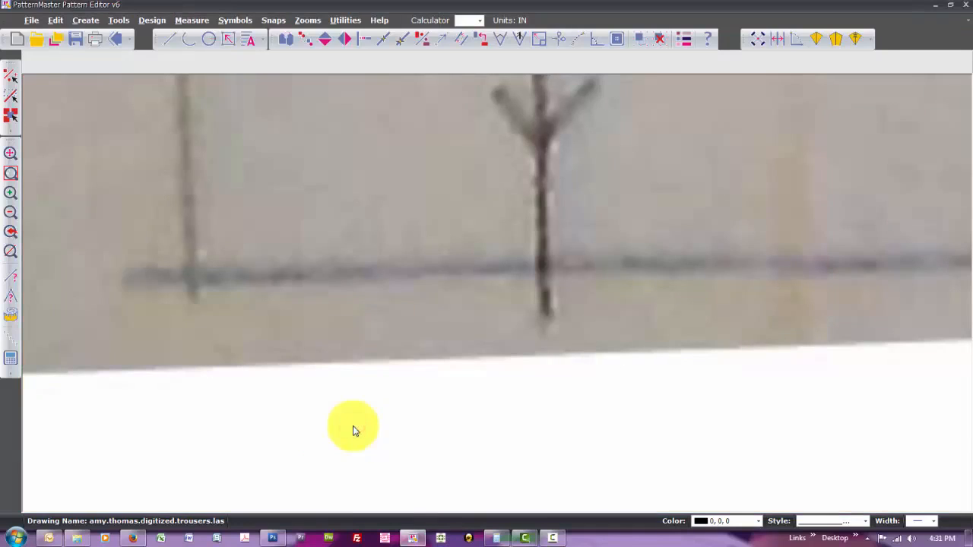
Move the drawn vertical line sideways onto the photographed grainline at the hem and check the alignment over the full piece
{"action": "left_click", "coordinate": [556, 370]}
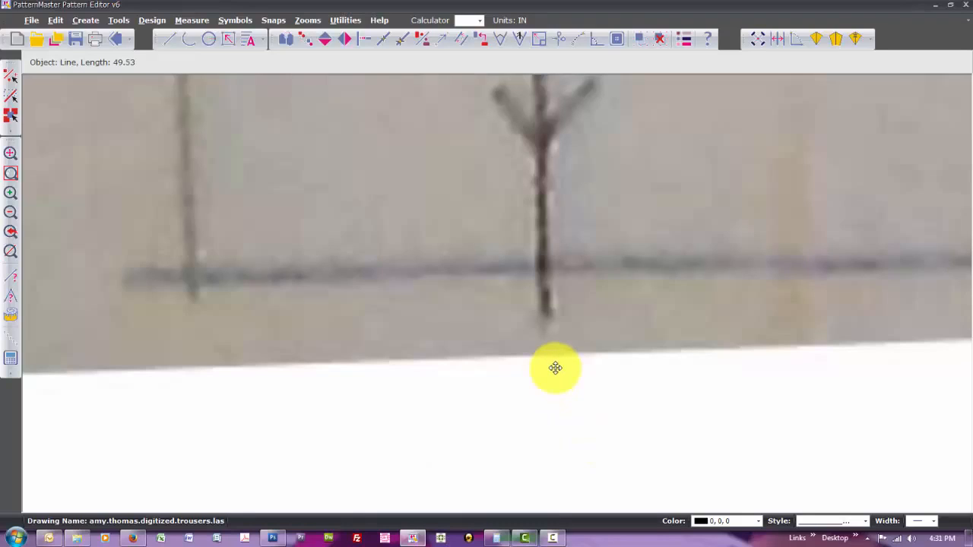
{"action": "left_click", "coordinate": [555, 369]}
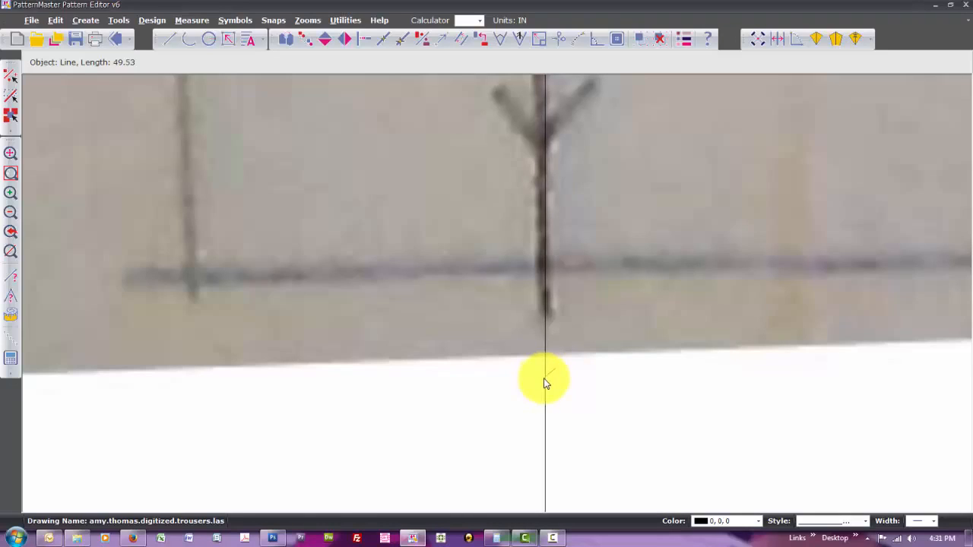
{"action": "left_click", "coordinate": [545, 383]}
{"action": "key", "text": "l"}
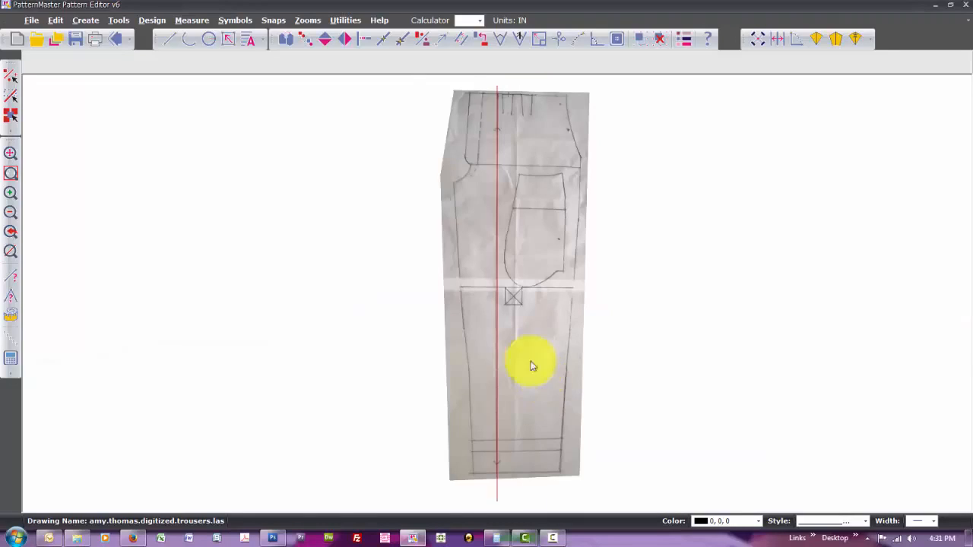
Measure a distance from the point where the drawn vertical line crosses the photographed waist edge
{"action": "key", "text": "z"}
{"action": "key", "text": "w"}
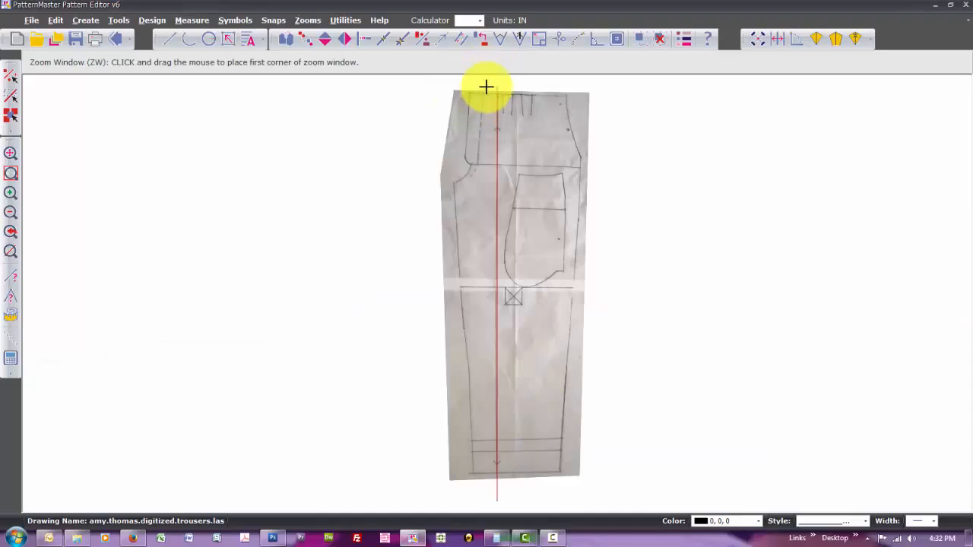
{"action": "left_click", "coordinate": [488, 86]}
{"action": "left_click", "coordinate": [508, 110]}
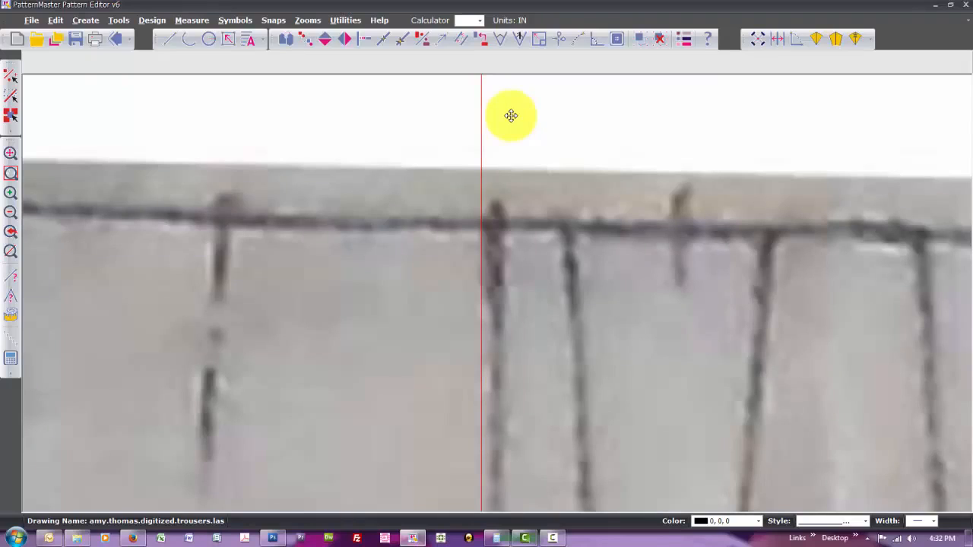
{"action": "key", "text": "s"}
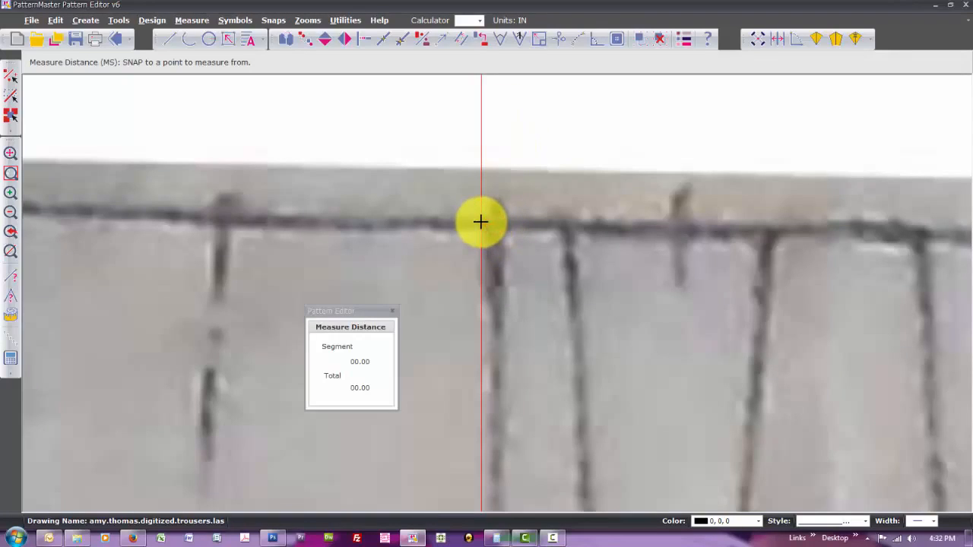
{"action": "left_click", "coordinate": [481, 222]}
{"action": "key", "text": "Escape"}
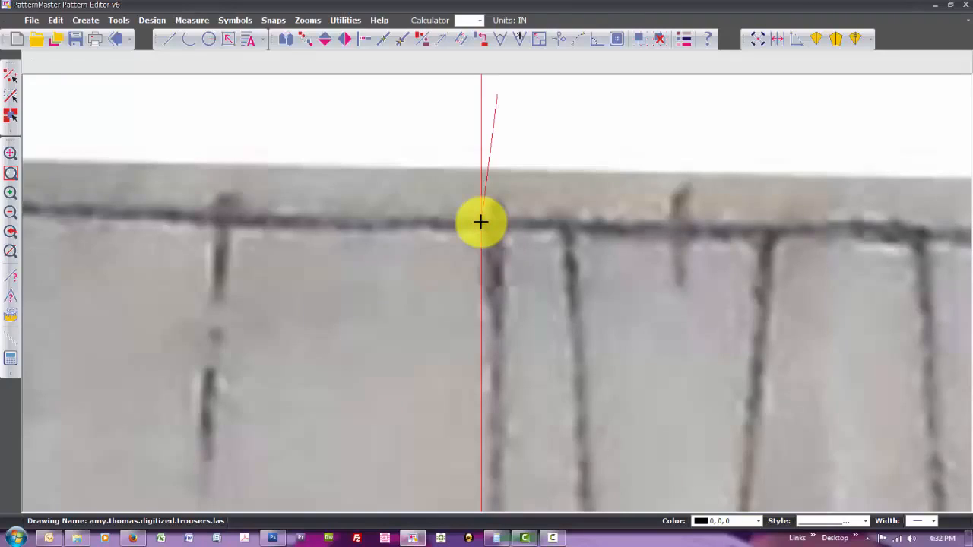
{"action": "left_click", "coordinate": [480, 222]}
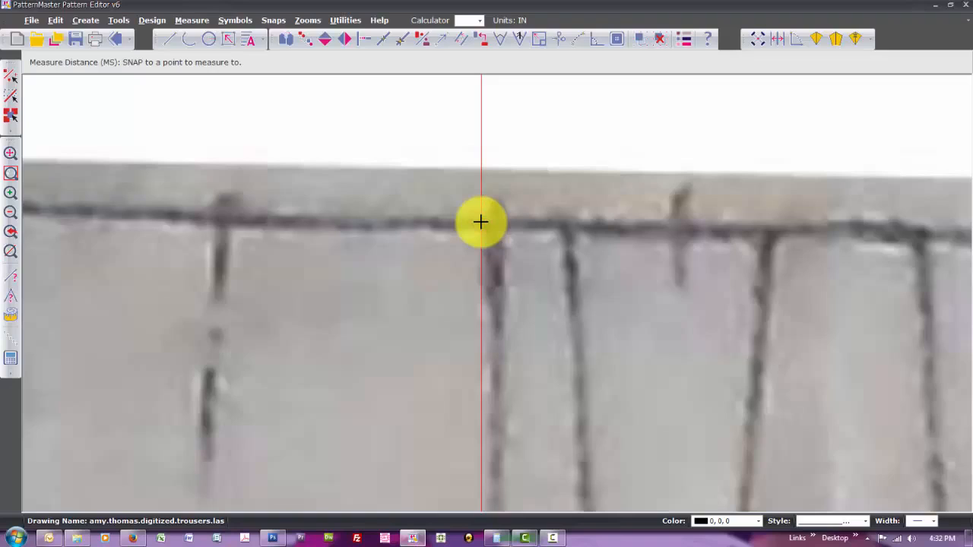
{"action": "left_click", "coordinate": [481, 221]}
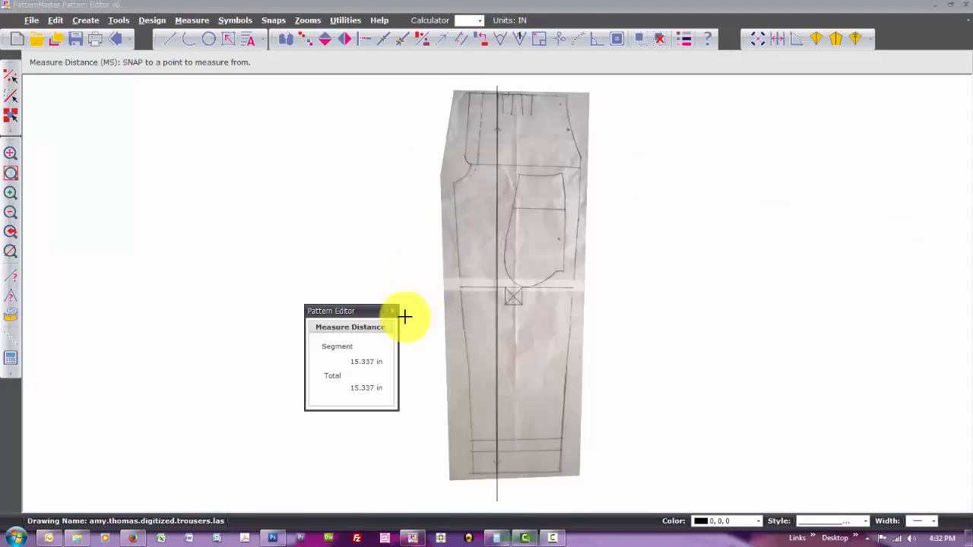
{"action": "left_click", "coordinate": [395, 312]}
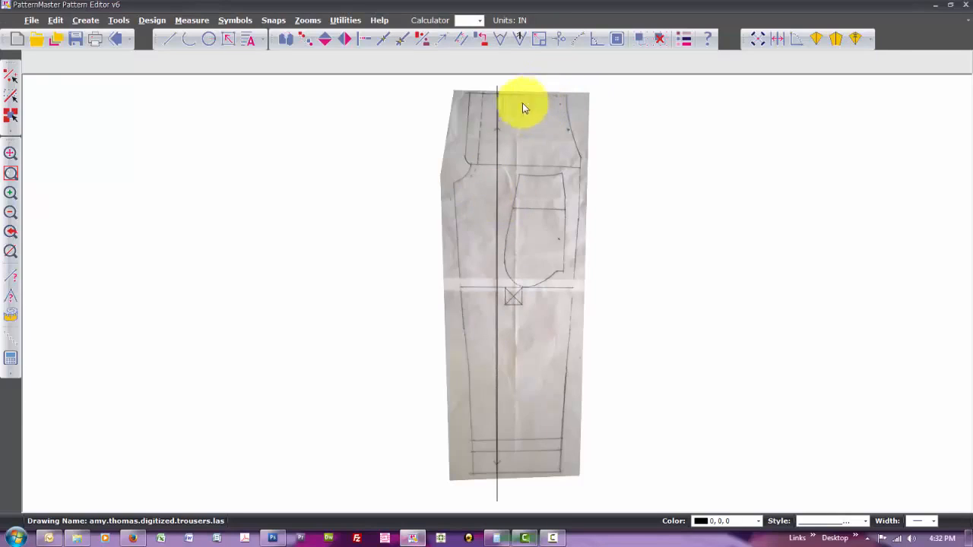
Draw a horizontal line about 10.4 in long across the photographed hem, from one leg edge to the other
{"action": "left_click", "coordinate": [535, 475]}
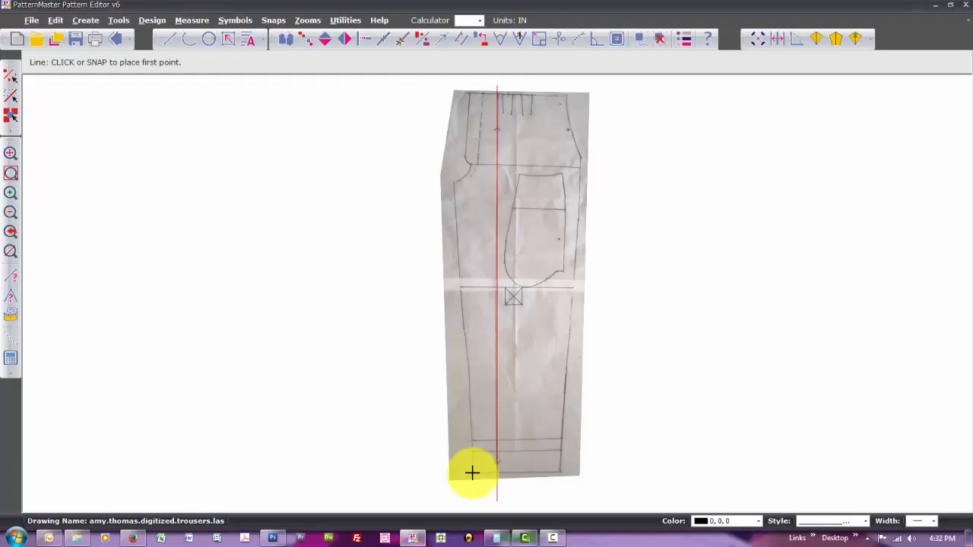
{"action": "key", "text": "z"}
{"action": "key", "text": "w"}
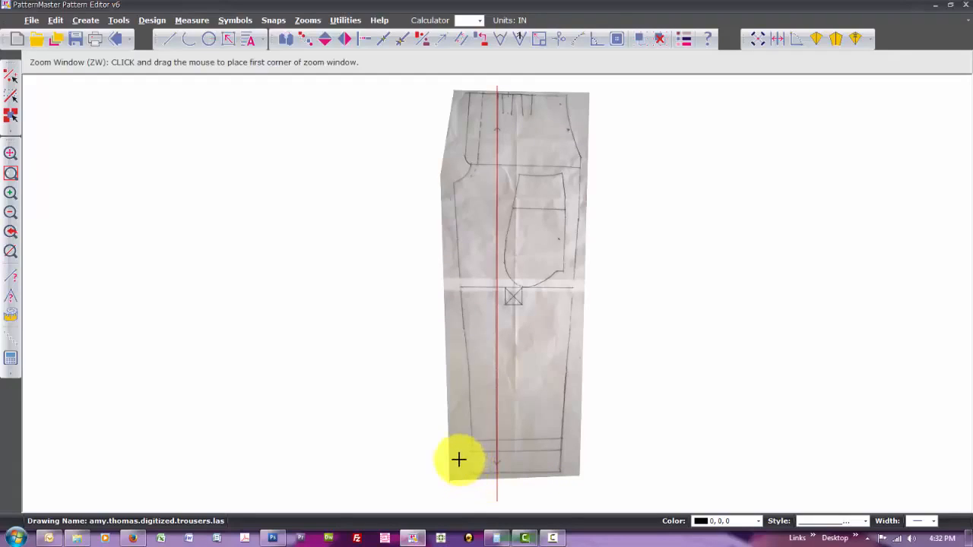
{"action": "left_click_drag", "start_coordinate": [459, 461], "coordinate": [591, 488]}
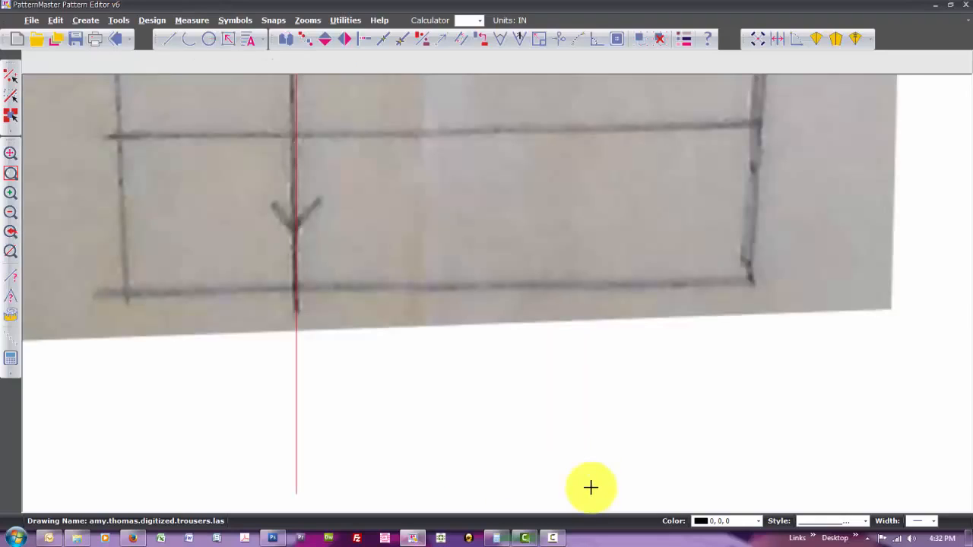
{"action": "scroll", "coordinate": [590, 488], "scroll_direction": "up", "scroll_amount": 3}
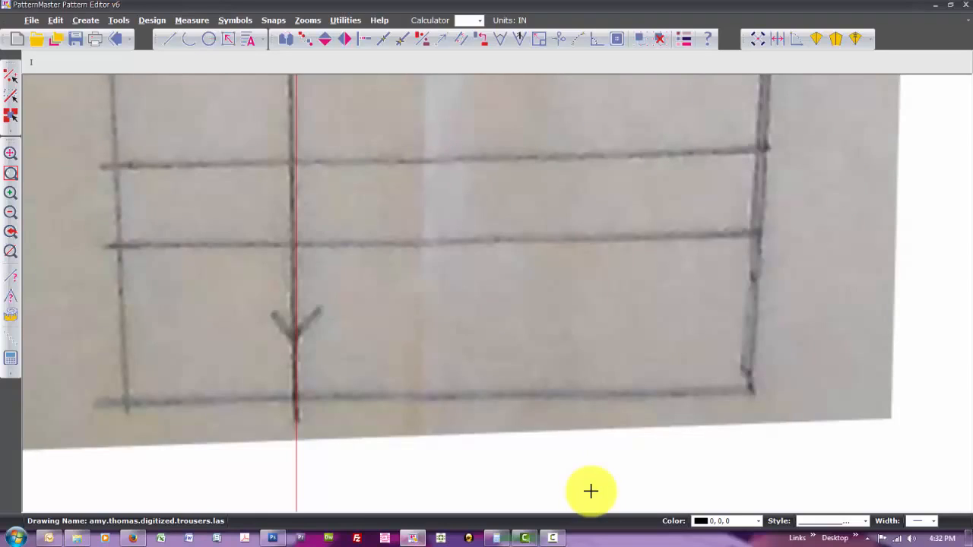
{"action": "left_click", "coordinate": [591, 492]}
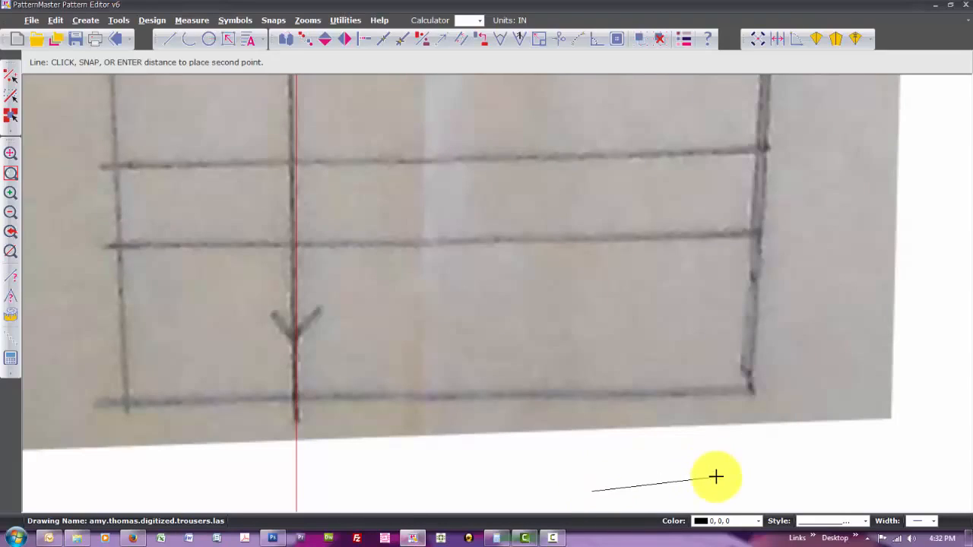
{"action": "key", "text": "Escape"}
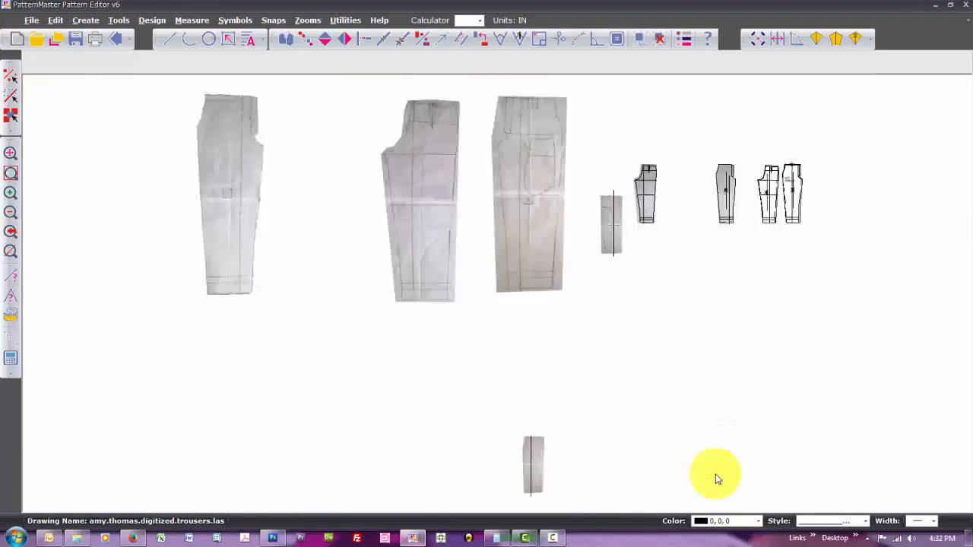
{"action": "key", "text": "l"}
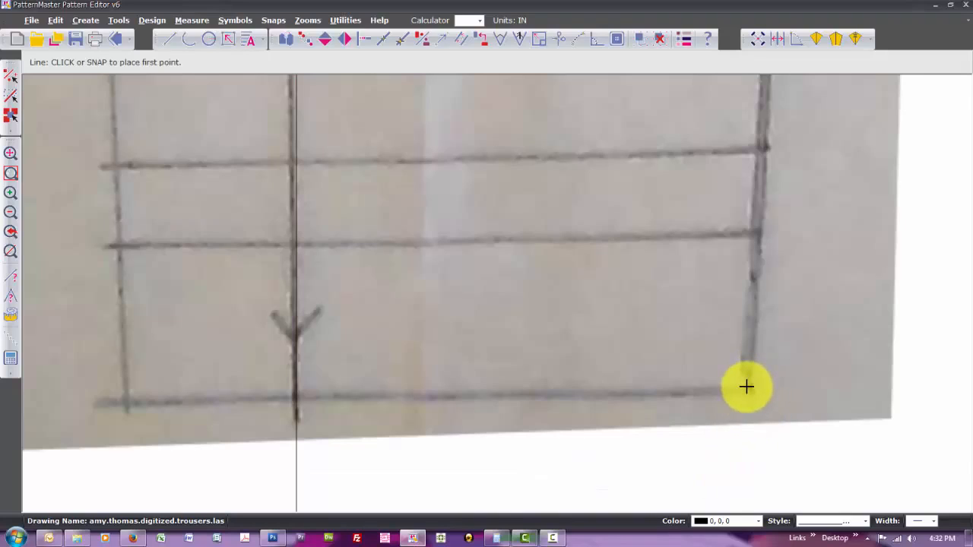
{"action": "left_click", "coordinate": [126, 403]}
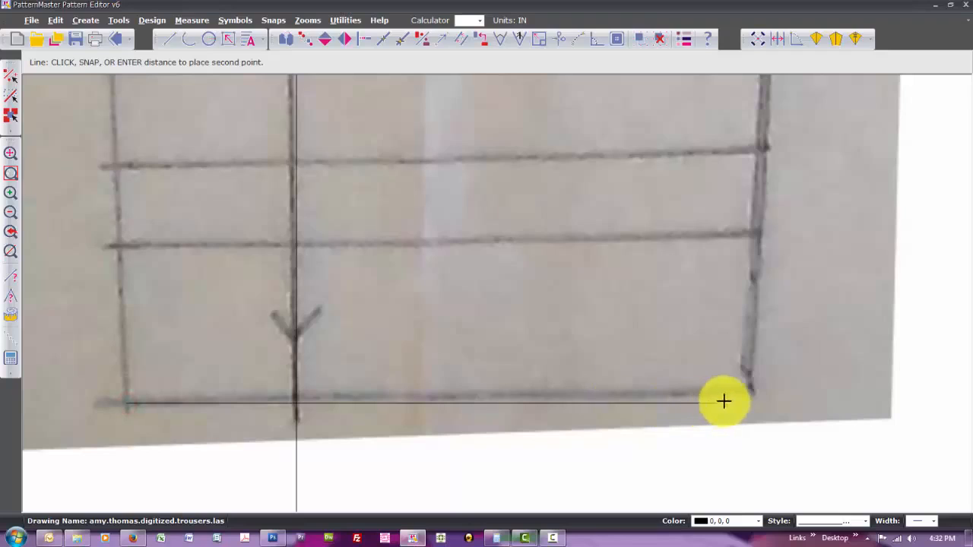
{"action": "left_click", "coordinate": [753, 403]}
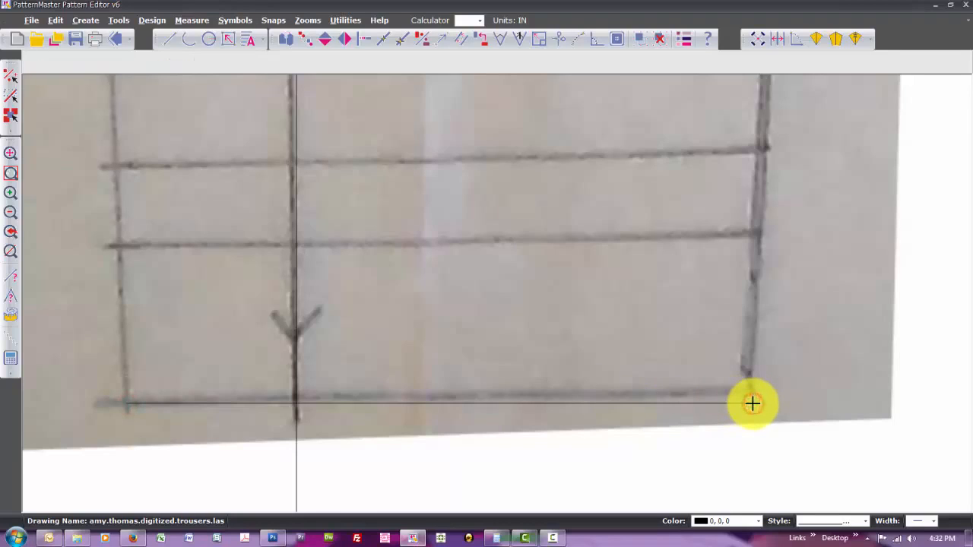
Copy the drawn hem line twice at even spacing up the leg and move the middle copy onto the photographed lower fold line
{"action": "left_click", "coordinate": [735, 405]}
{"action": "key", "text": "c"}
{"action": "key", "text": "o"}
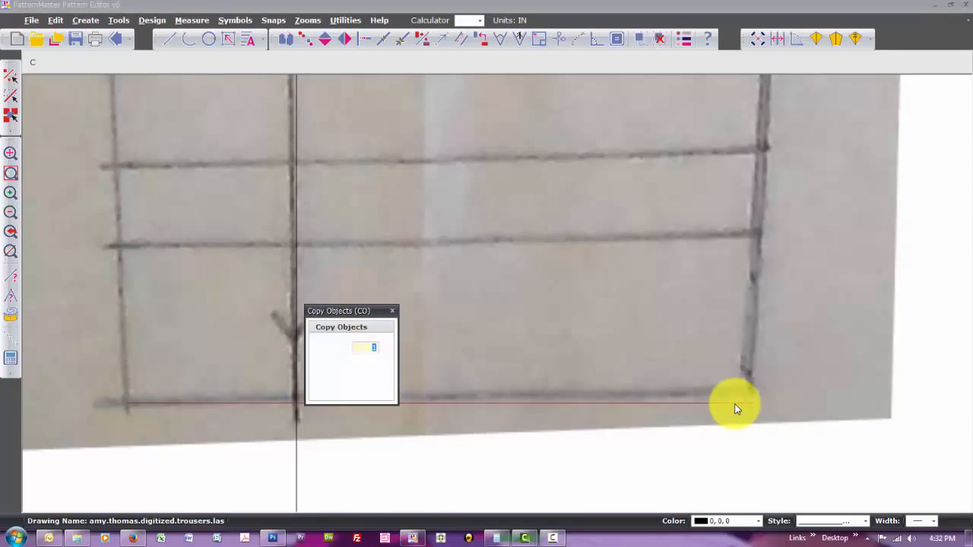
{"action": "type", "text": "2"}
{"action": "key", "text": "Return"}
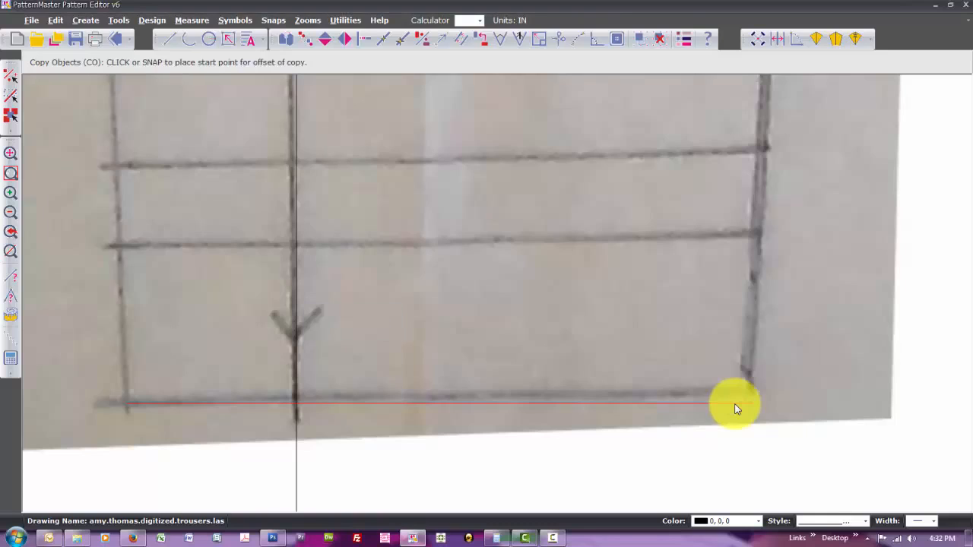
{"action": "left_click", "coordinate": [734, 403]}
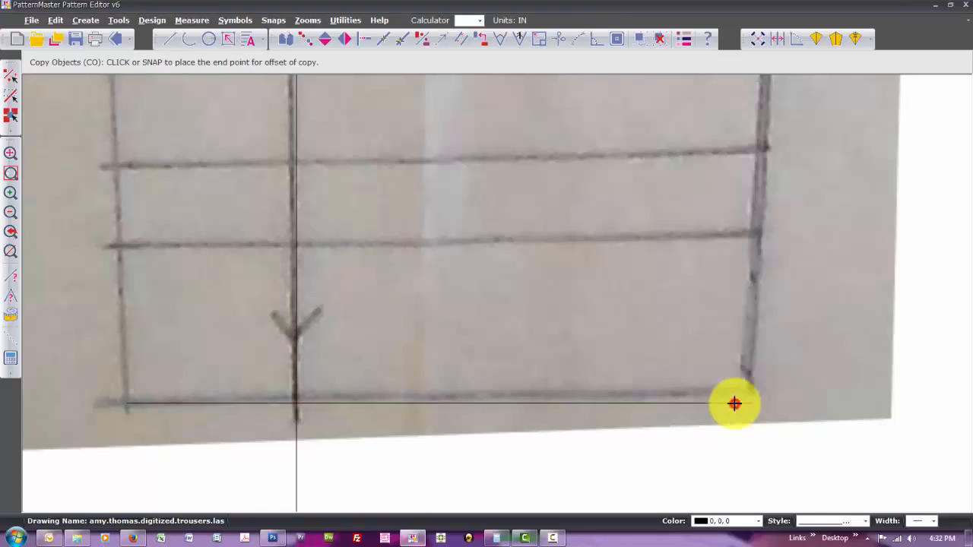
{"action": "left_click", "coordinate": [736, 280]}
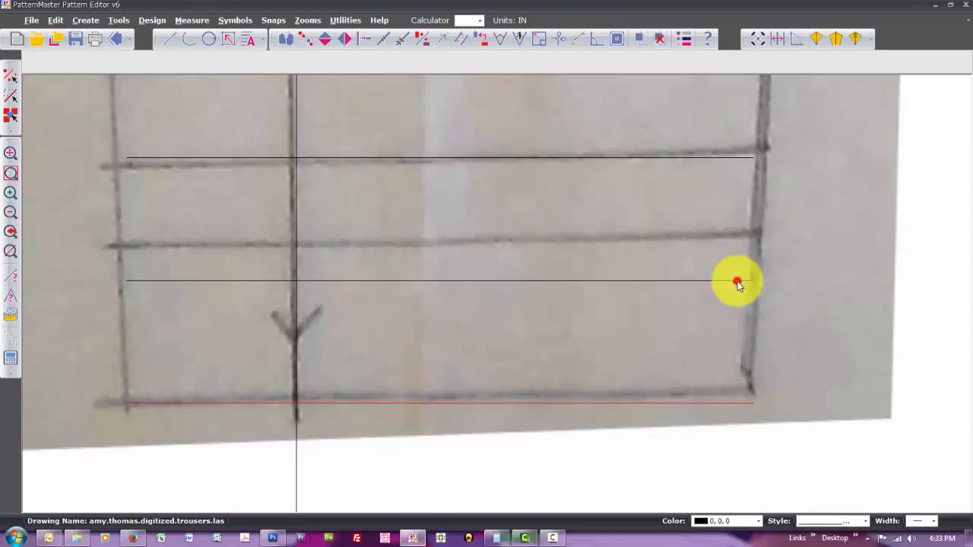
{"action": "left_click", "coordinate": [727, 243]}
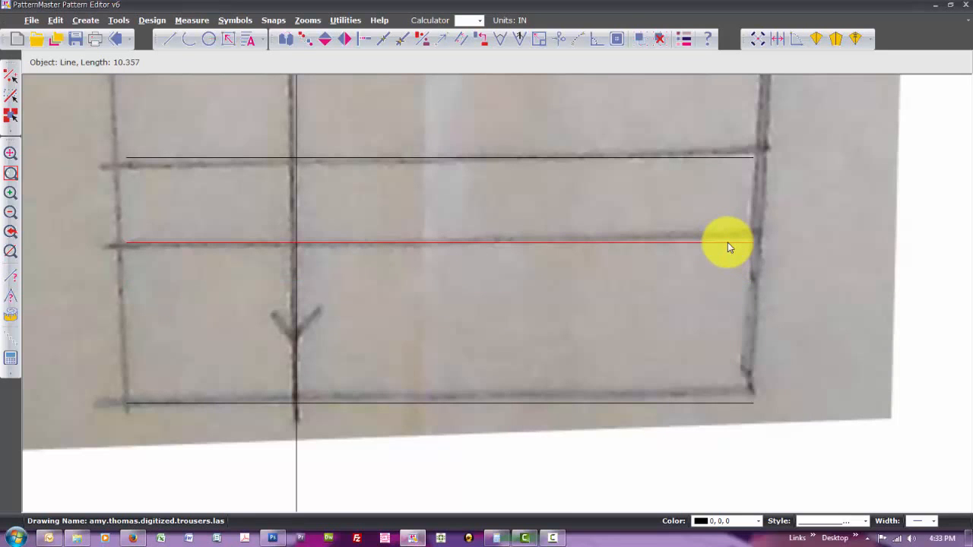
Place a vertical Two-way Grain symbol of length 35 beside the drawn vertical line, with its upper end near pocket level
{"action": "key", "text": "Up"}
{"action": "key", "text": "Up"}
{"action": "key", "text": "Up"}
{"action": "key", "text": "Up"}
{"action": "key", "text": "Up"}
{"action": "key", "text": "Up"}
{"action": "key", "text": "Up"}
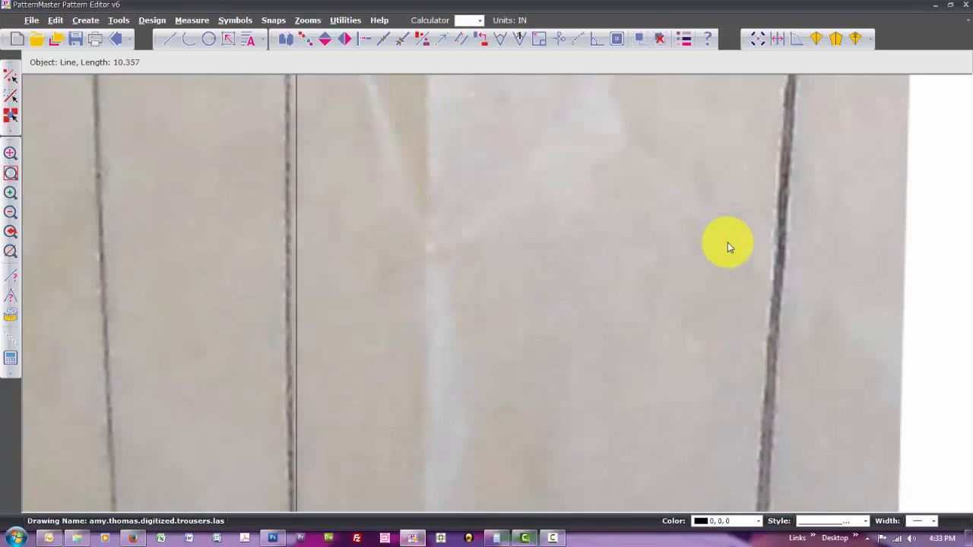
{"action": "key", "text": "Up"}
{"action": "key", "text": "Up"}
{"action": "key", "text": "Up"}
{"action": "key", "text": "Up"}
{"action": "key", "text": "Up"}
{"action": "key", "text": "Up"}
{"action": "key", "text": "Up"}
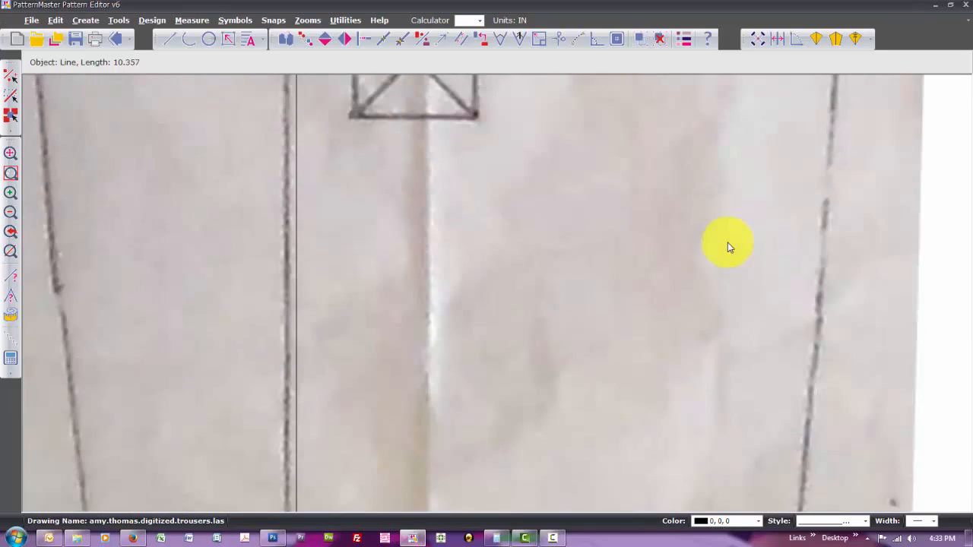
{"action": "key", "text": "Up"}
{"action": "key", "text": "Up"}
{"action": "key", "text": "Up"}
{"action": "key", "text": "Up"}
{"action": "key", "text": "Up"}
{"action": "key", "text": "Up"}
{"action": "key", "text": "Up"}
{"action": "key", "text": "Up"}
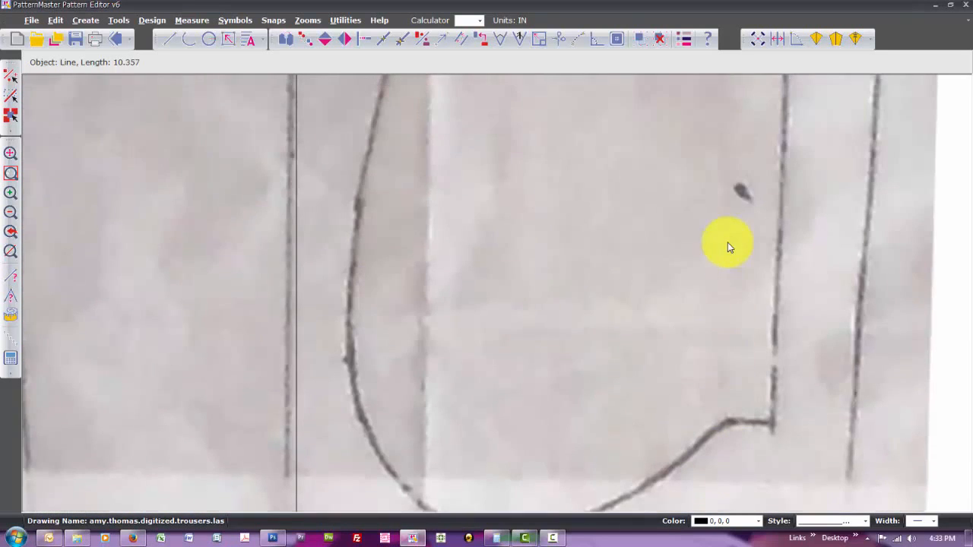
{"action": "key", "text": "Up"}
{"action": "key", "text": "Up"}
{"action": "key", "text": "Up"}
{"action": "key", "text": "Up"}
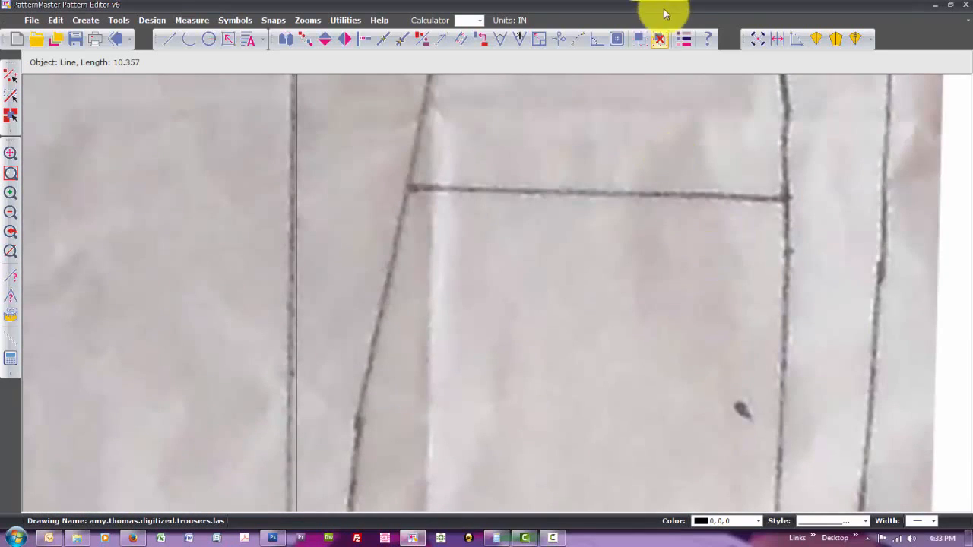
{"action": "left_click", "coordinate": [617, 39]}
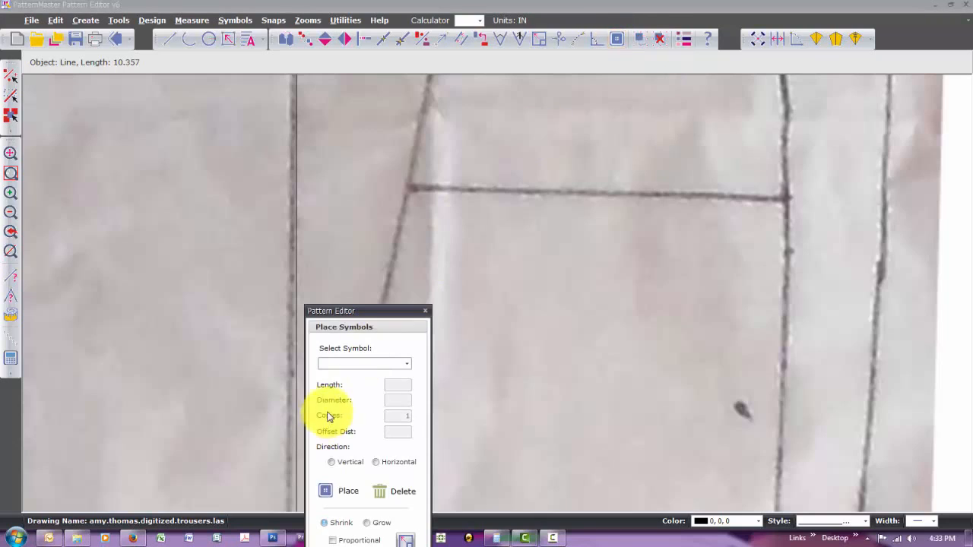
{"action": "left_click", "coordinate": [407, 364]}
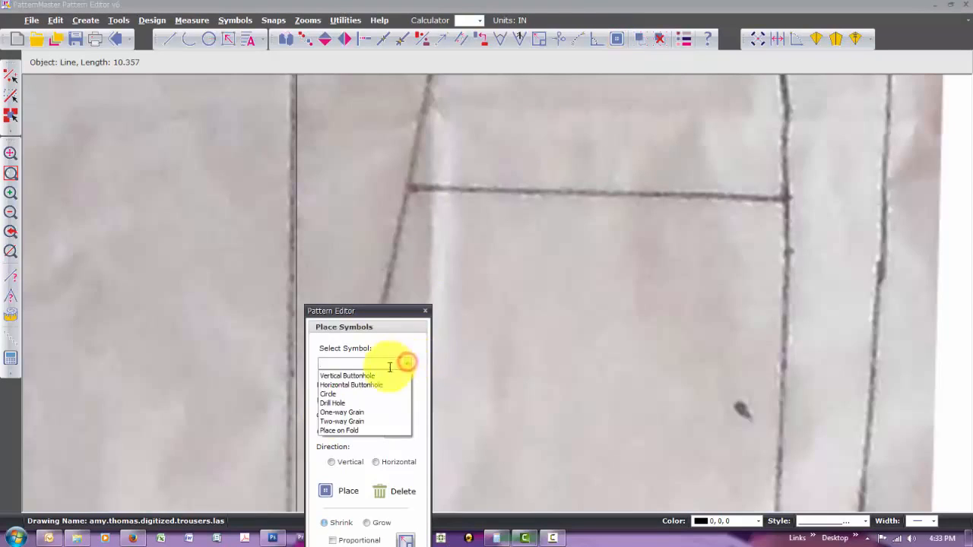
{"action": "left_click", "coordinate": [368, 421]}
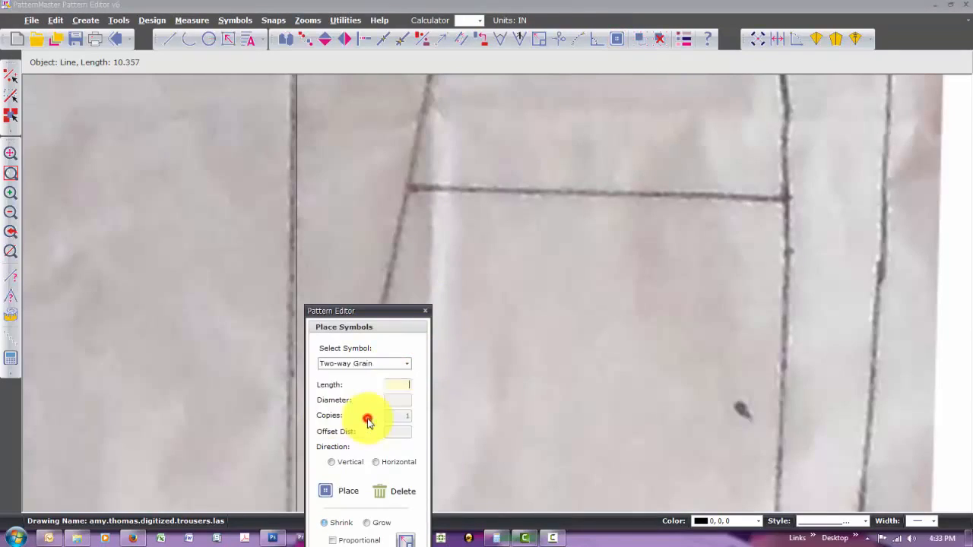
{"action": "left_click", "coordinate": [403, 384]}
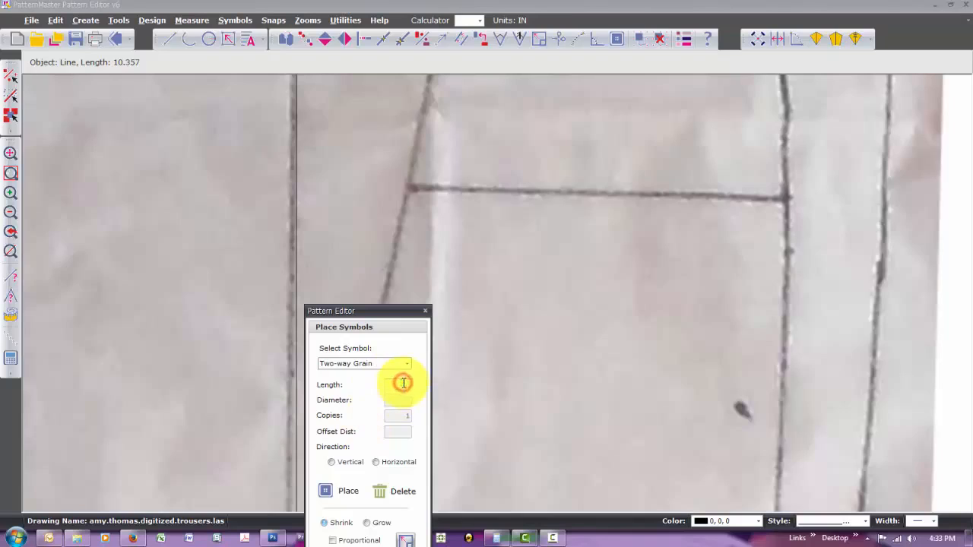
{"action": "type", "text": "35"}
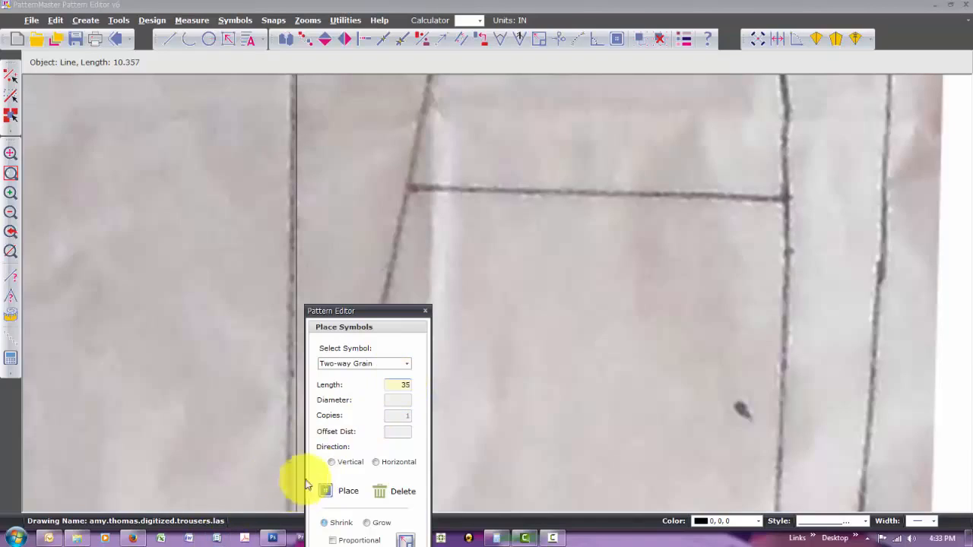
{"action": "left_click", "coordinate": [333, 464]}
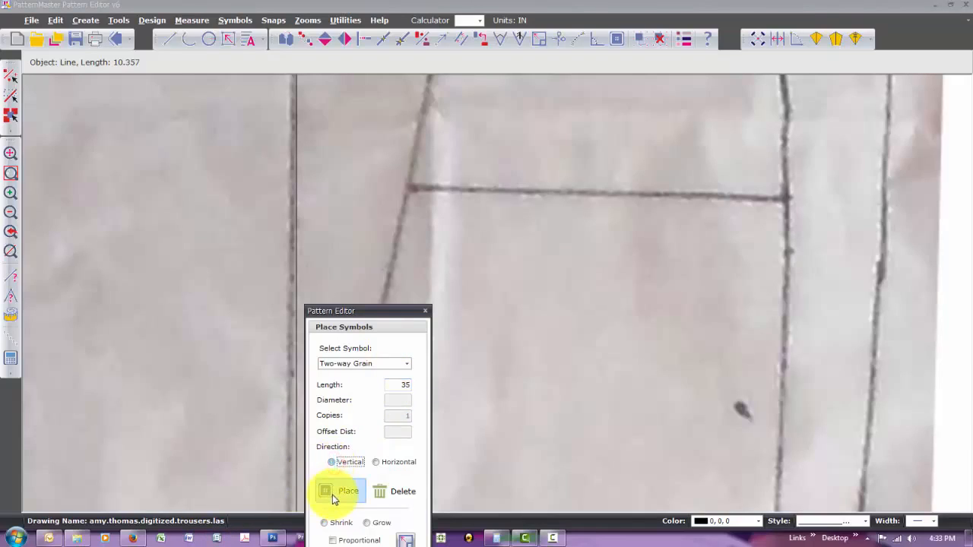
{"action": "left_click", "coordinate": [327, 491]}
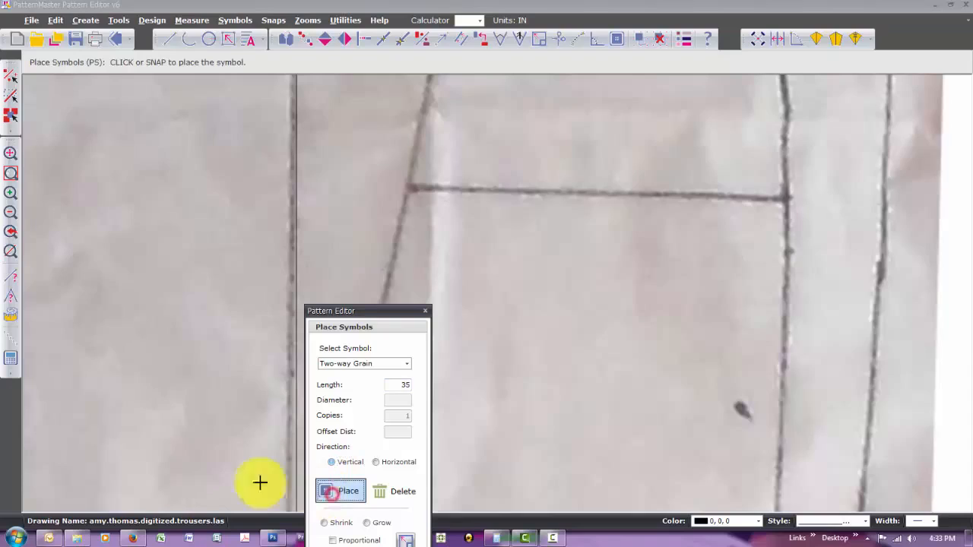
{"action": "left_click", "coordinate": [114, 251]}
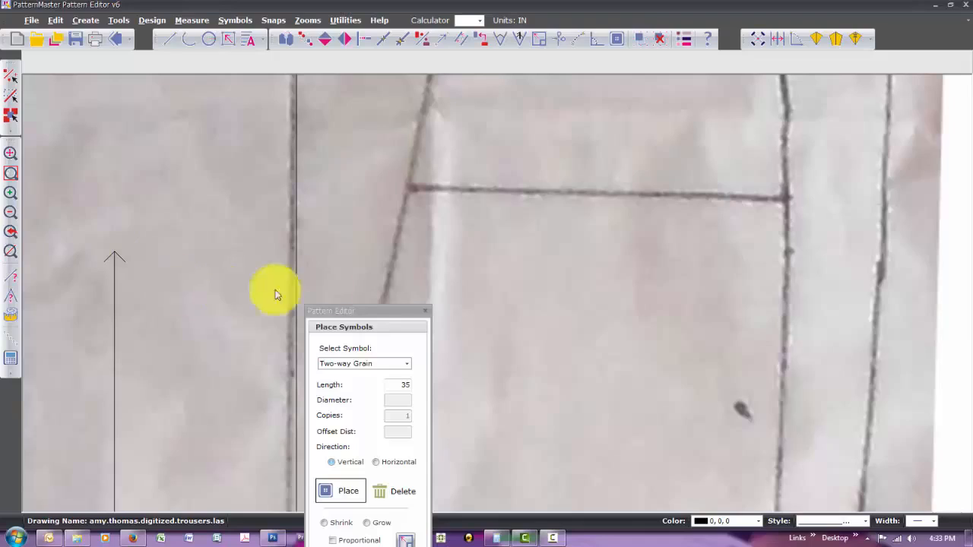
Place a vertical Two-way Grain symbol of length 6 inside the photographed pocket piece, below its horizontal line
{"action": "left_click", "coordinate": [400, 386]}
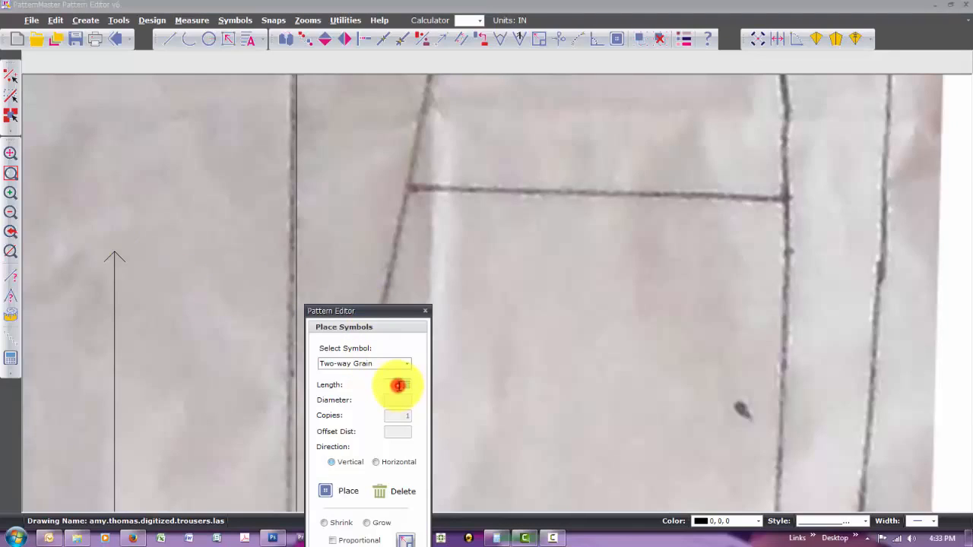
{"action": "type", "text": "6"}
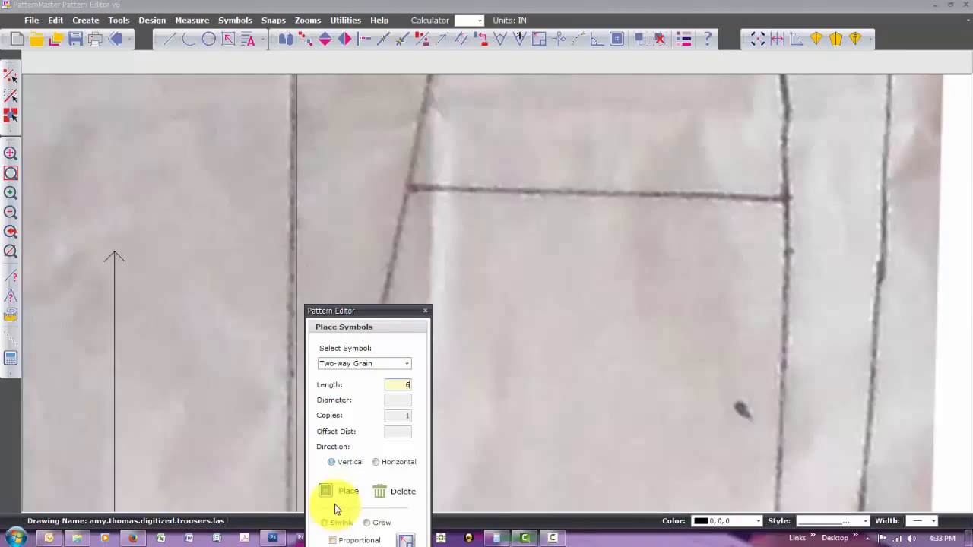
{"action": "left_click", "coordinate": [345, 463]}
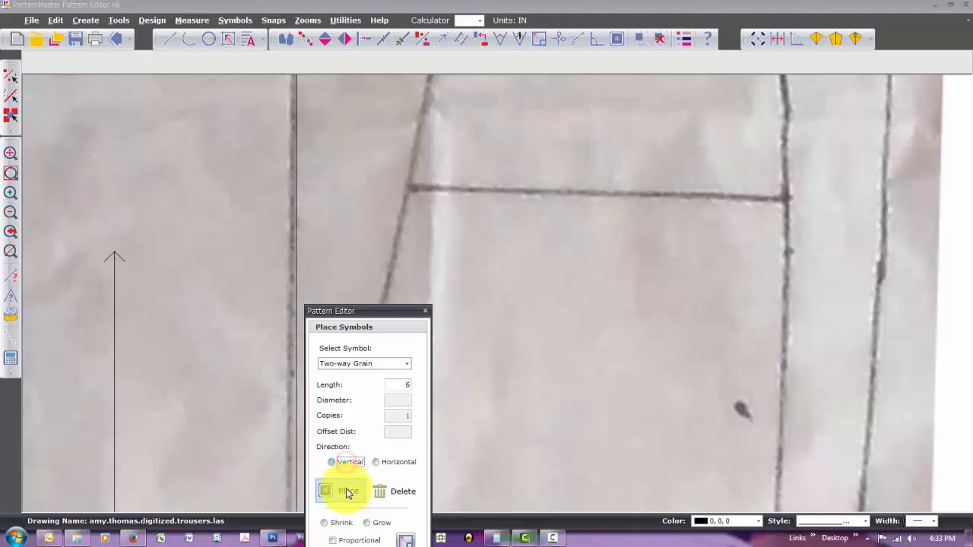
{"action": "left_click", "coordinate": [348, 491]}
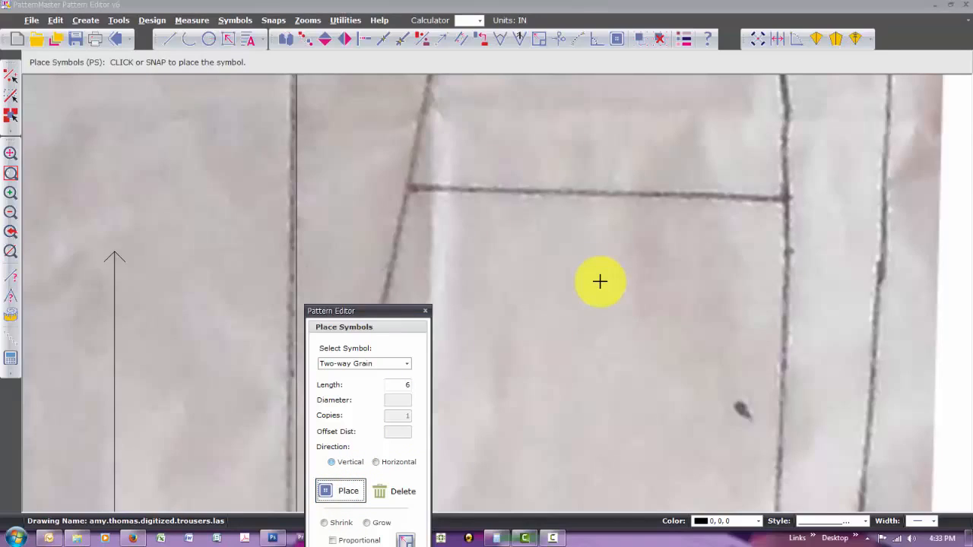
{"action": "left_click", "coordinate": [600, 283]}
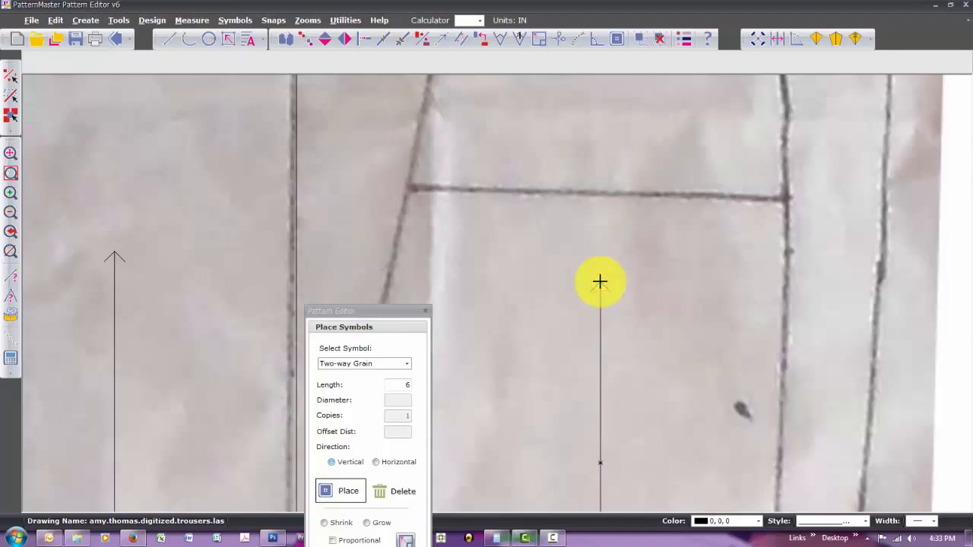
{"action": "left_click", "coordinate": [427, 310]}
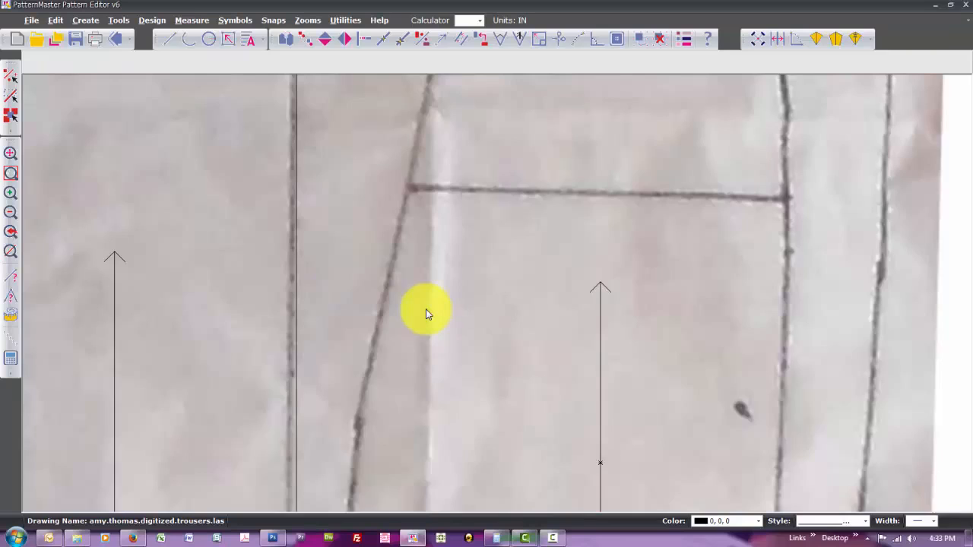
Move the long grainline symbol up along the pants so its upper end sits just below the waist, beside the drawn vertical line
{"action": "scroll", "coordinate": [425, 309], "scroll_direction": "down", "scroll_amount": 5}
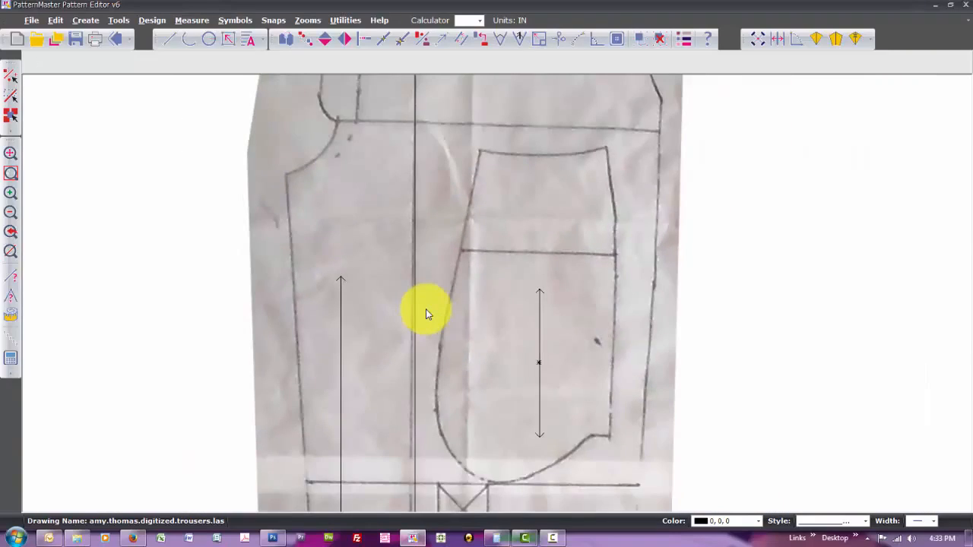
{"action": "scroll", "coordinate": [426, 313], "scroll_direction": "down", "scroll_amount": 4}
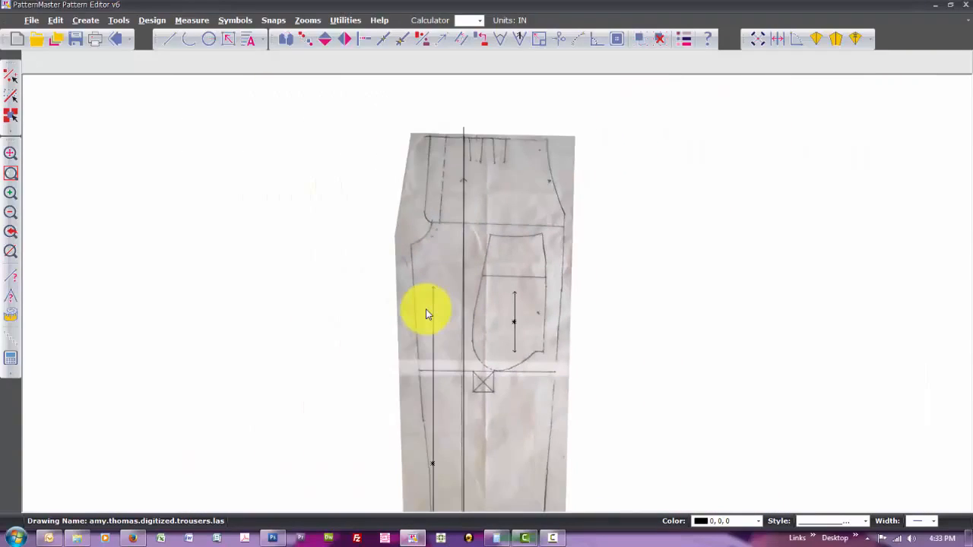
{"action": "left_click", "coordinate": [431, 314]}
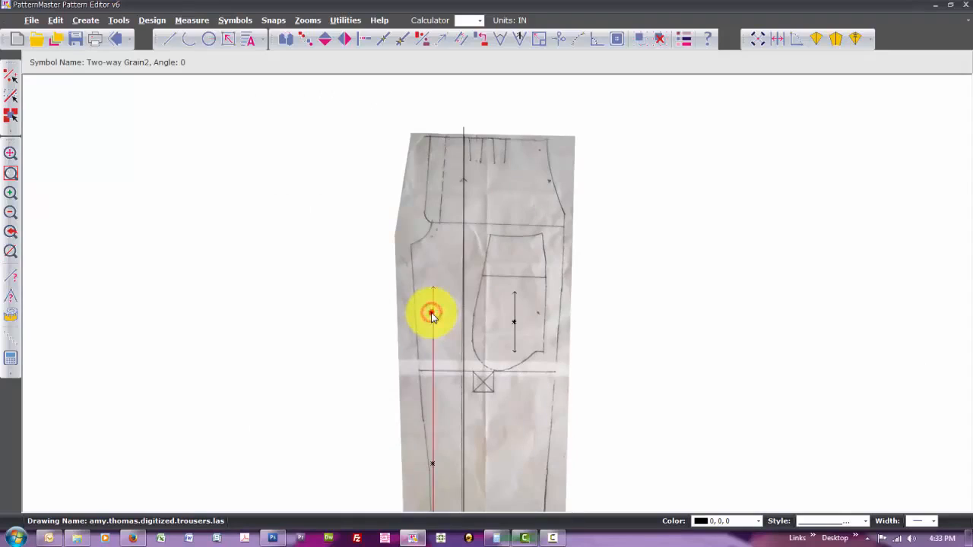
{"action": "left_click", "coordinate": [453, 186]}
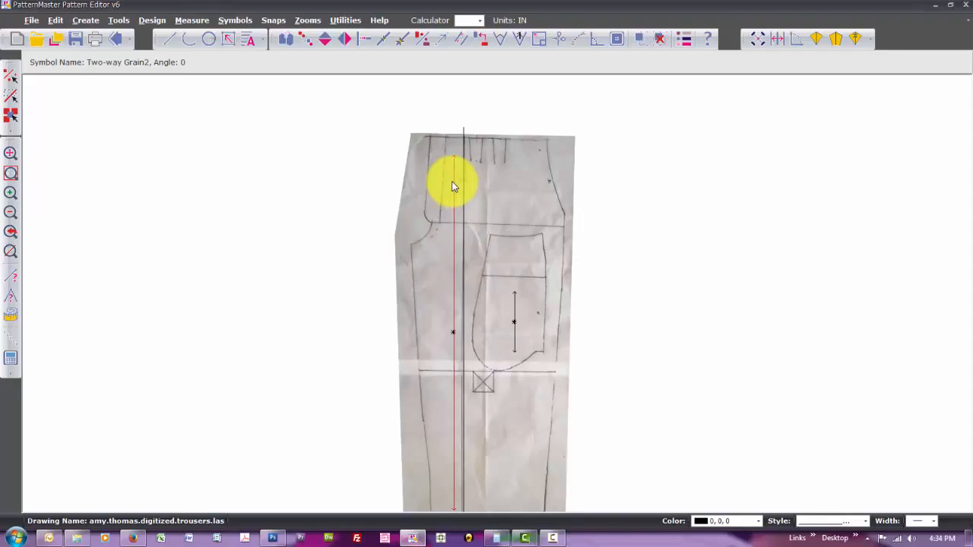
Trace the curved upper edge of the photographed pocket with an arc from corner to corner
{"action": "key", "text": "z"}
{"action": "key", "text": "w"}
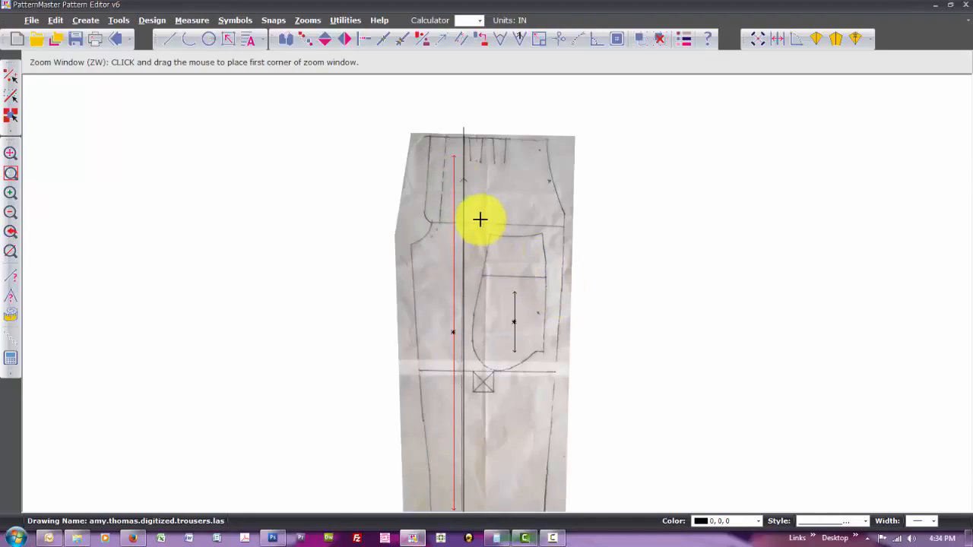
{"action": "left_click_drag", "start_coordinate": [479, 220], "coordinate": [566, 408]}
{"action": "left_click", "coordinate": [565, 407]}
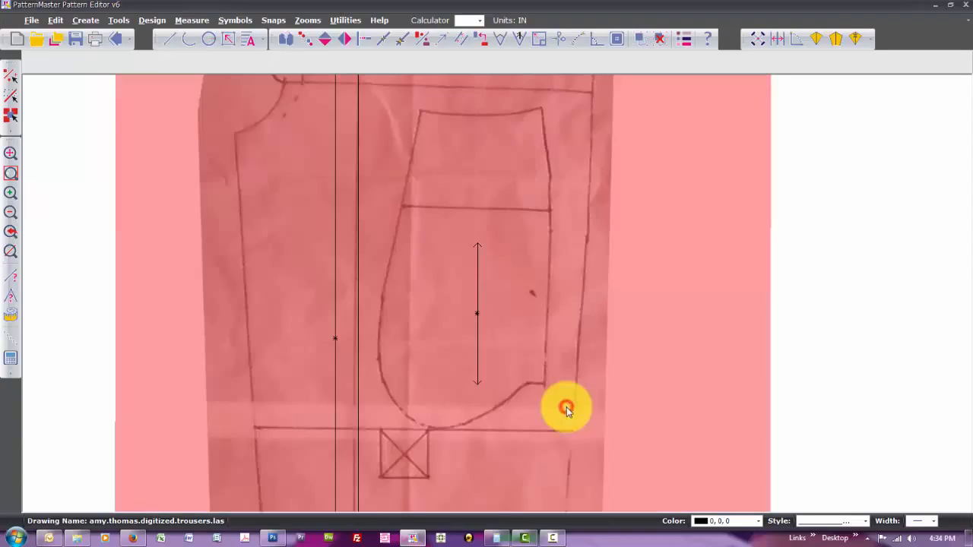
{"action": "left_click", "coordinate": [892, 177]}
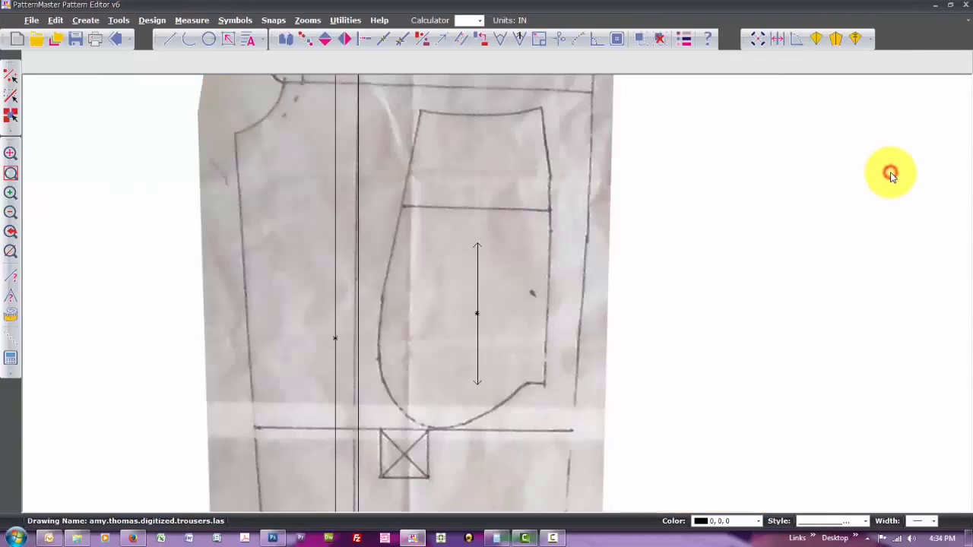
{"action": "key", "text": "a"}
{"action": "key", "text": "r"}
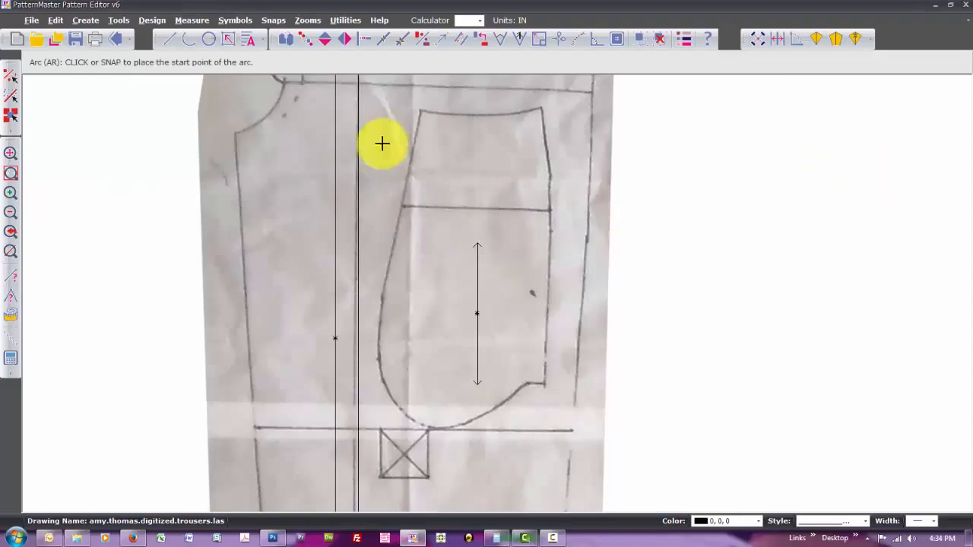
{"action": "left_click", "coordinate": [419, 112]}
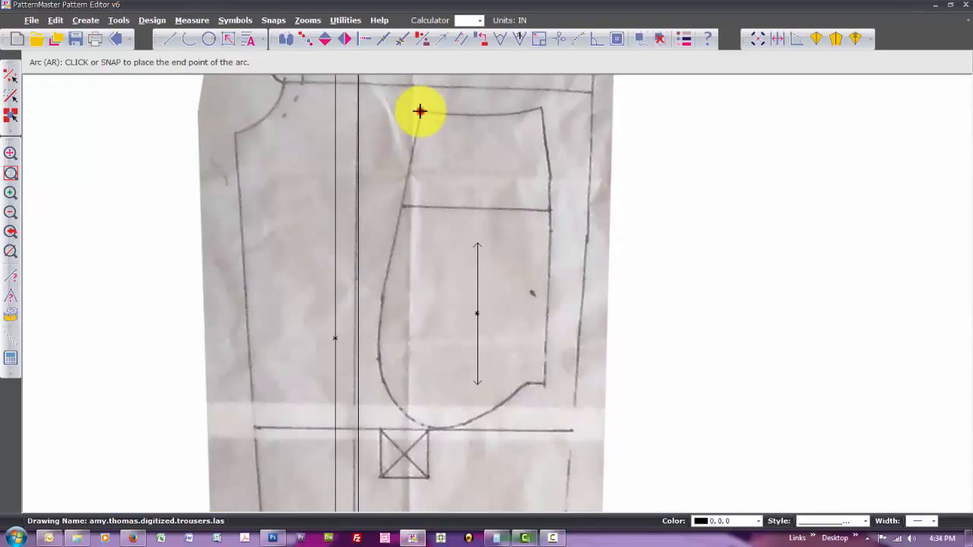
{"action": "left_click", "coordinate": [541, 108]}
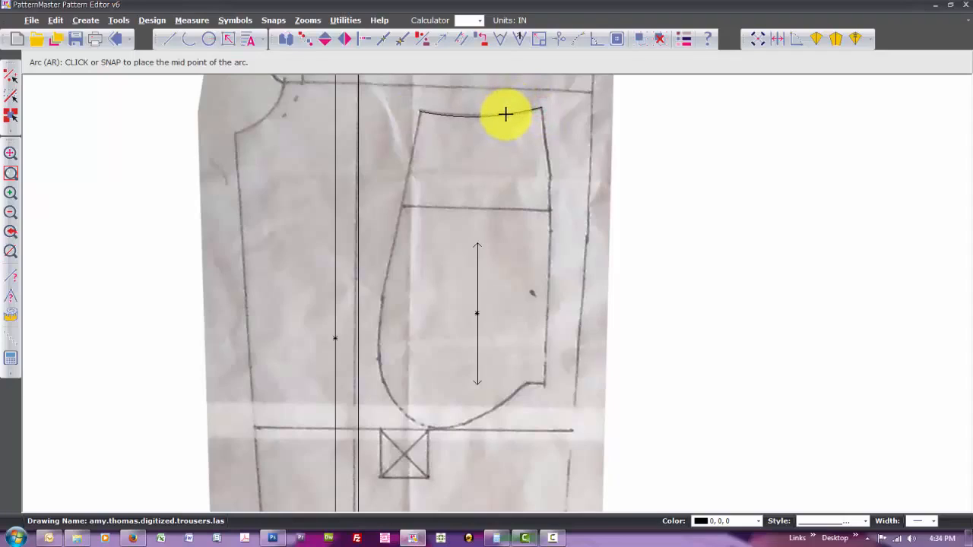
{"action": "left_click", "coordinate": [505, 112]}
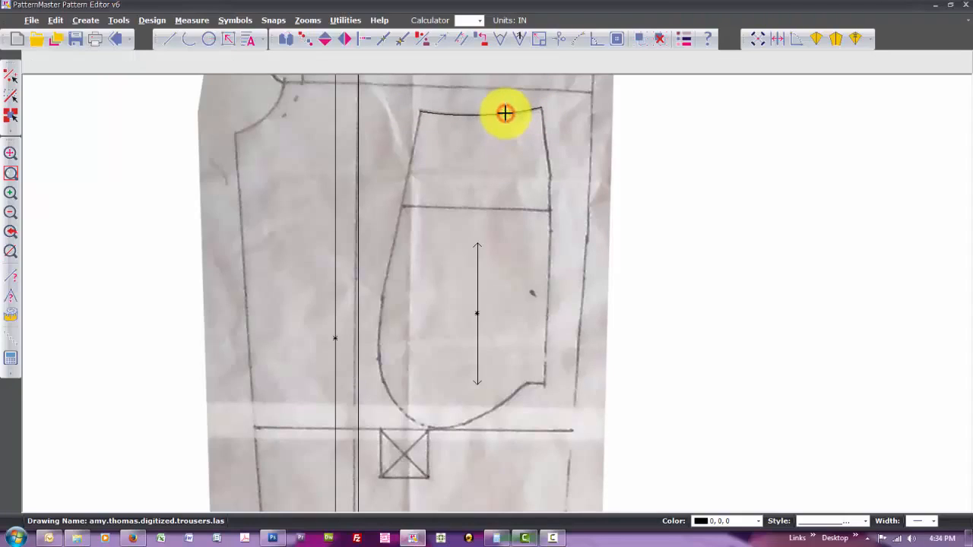
Draw a line along the pocket's slanted left edge, from the upper corner to the mark where the curve begins
{"action": "key", "text": "l"}
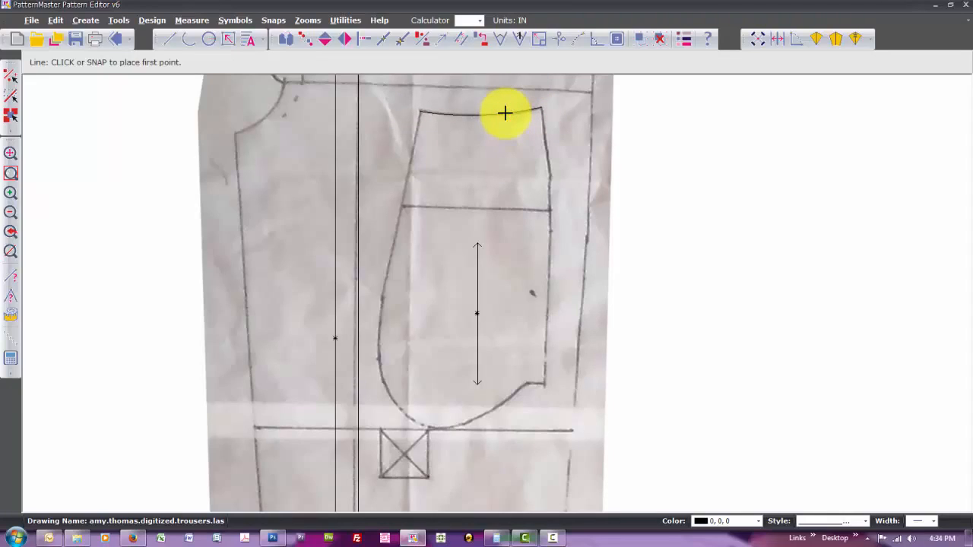
{"action": "left_click", "coordinate": [420, 112]}
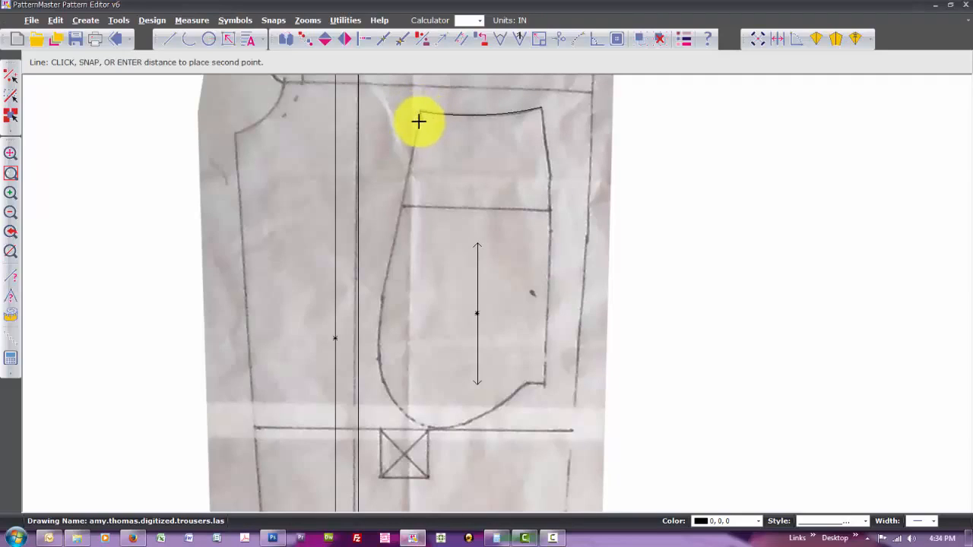
{"action": "left_click", "coordinate": [381, 300]}
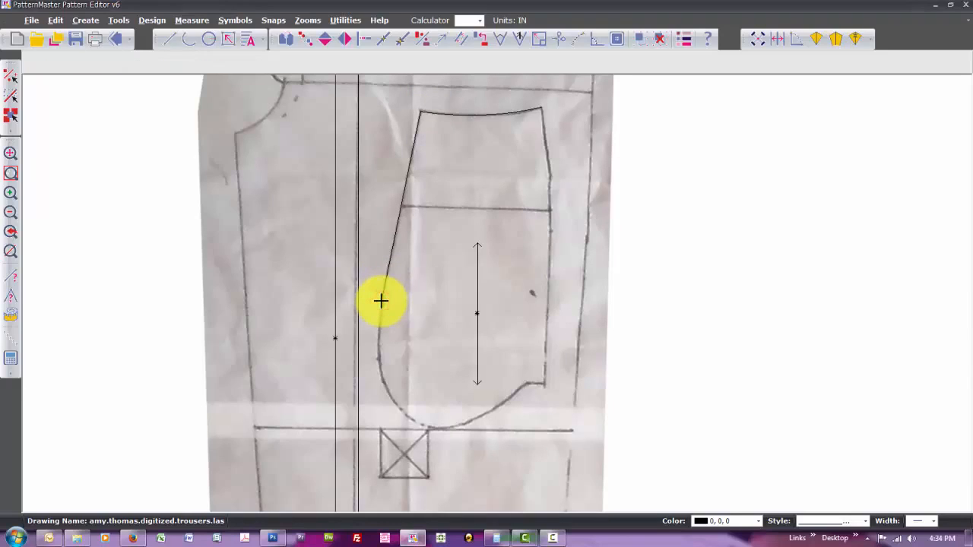
Draw a short arc on the pocket's left edge, continuing from the slanted line's lower end to the next photographed mark
{"action": "type", "text": "AR"}
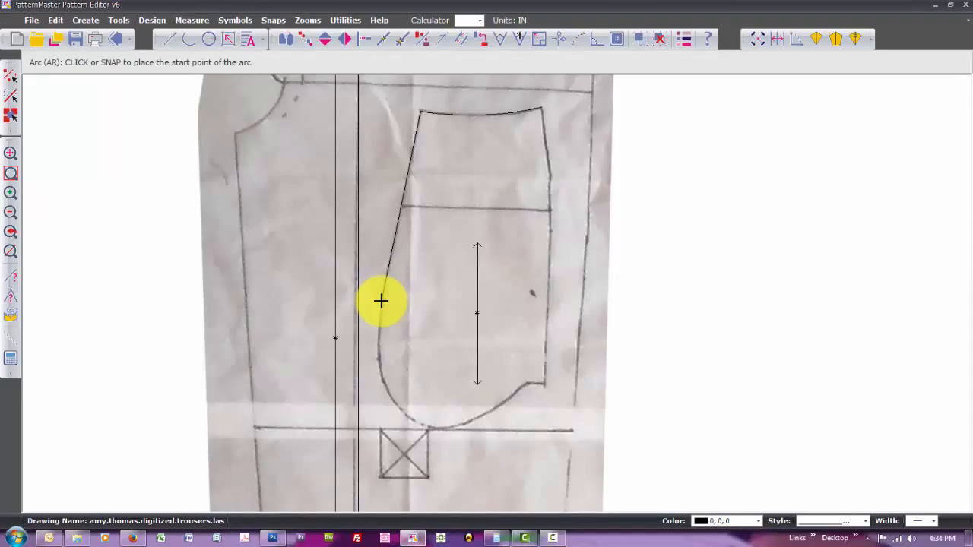
{"action": "left_click", "coordinate": [381, 300]}
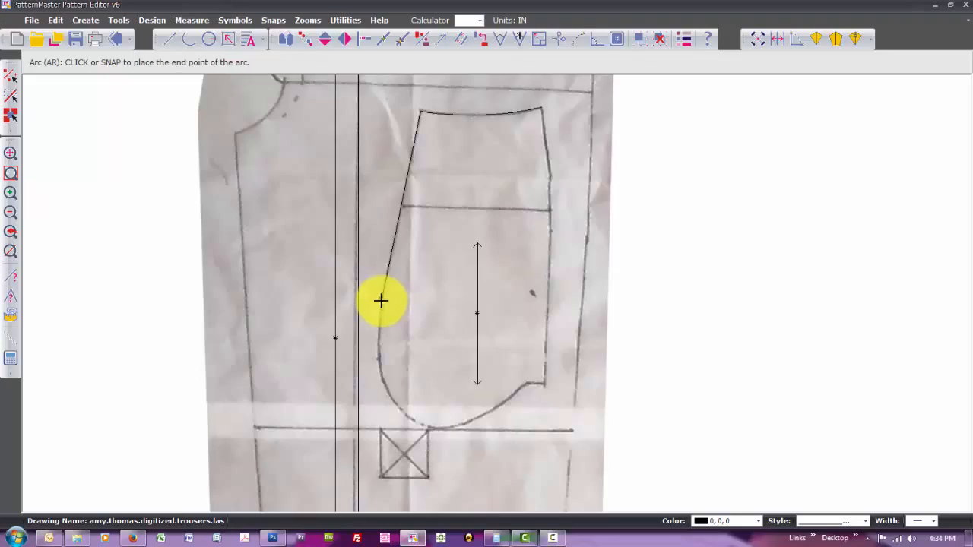
{"action": "left_click", "coordinate": [378, 359]}
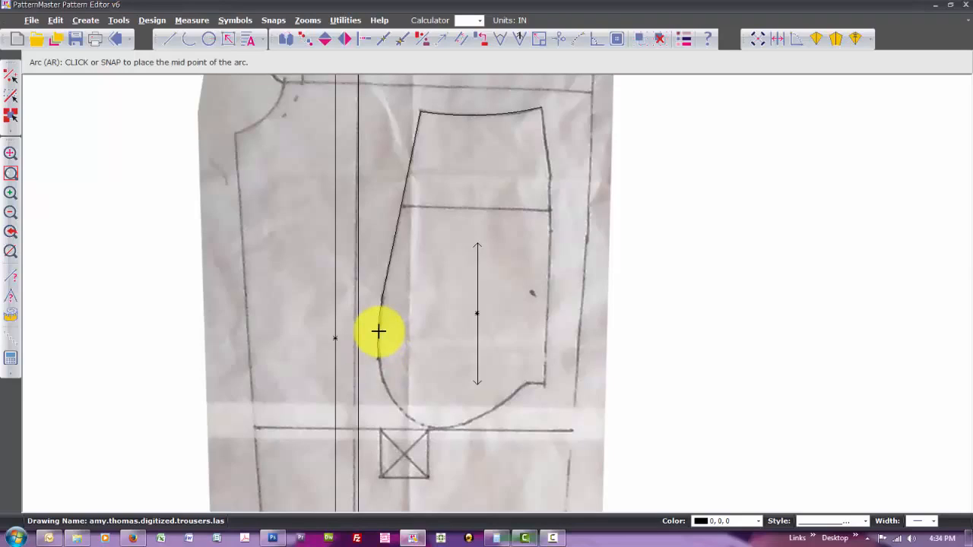
{"action": "left_click", "coordinate": [379, 332]}
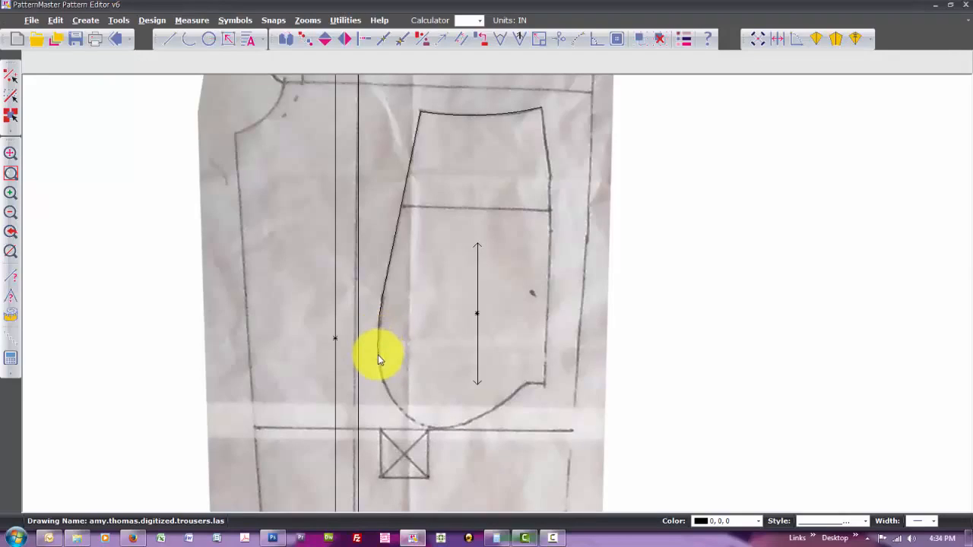
{"action": "left_click", "coordinate": [377, 359]}
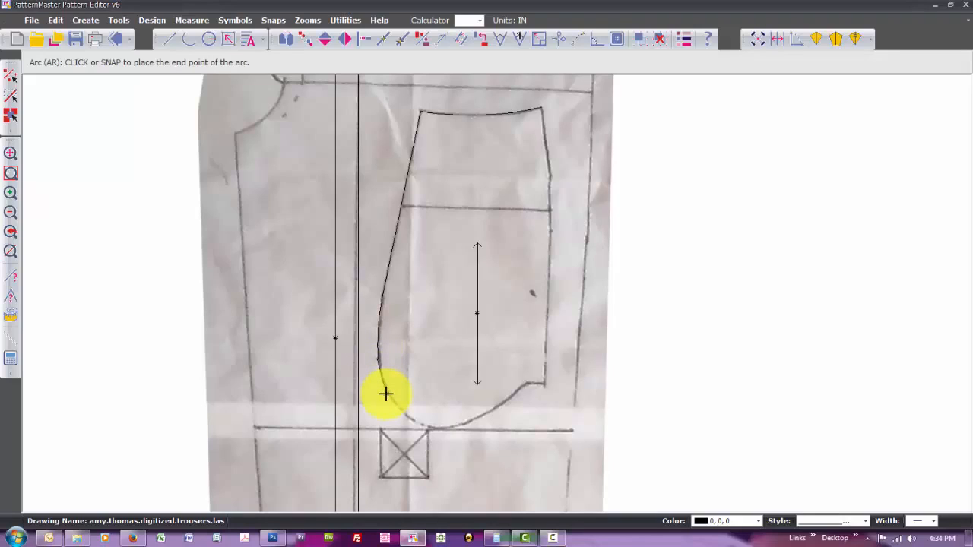
{"action": "left_click", "coordinate": [386, 394]}
{"action": "left_click", "coordinate": [392, 391]}
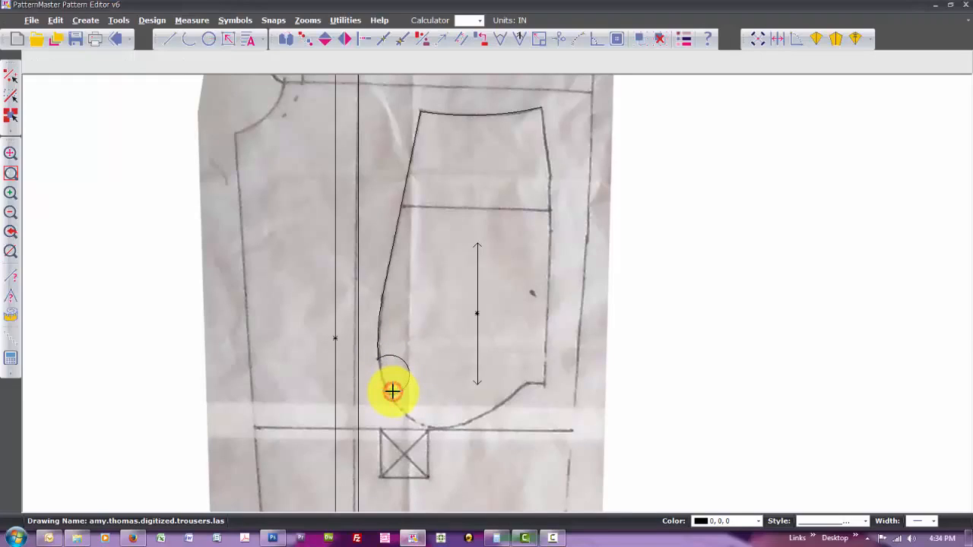
Trace the pocket's lower left curve with an arc from the short side arc's end to the pocket's lowest point
{"action": "type", "text": "r"}
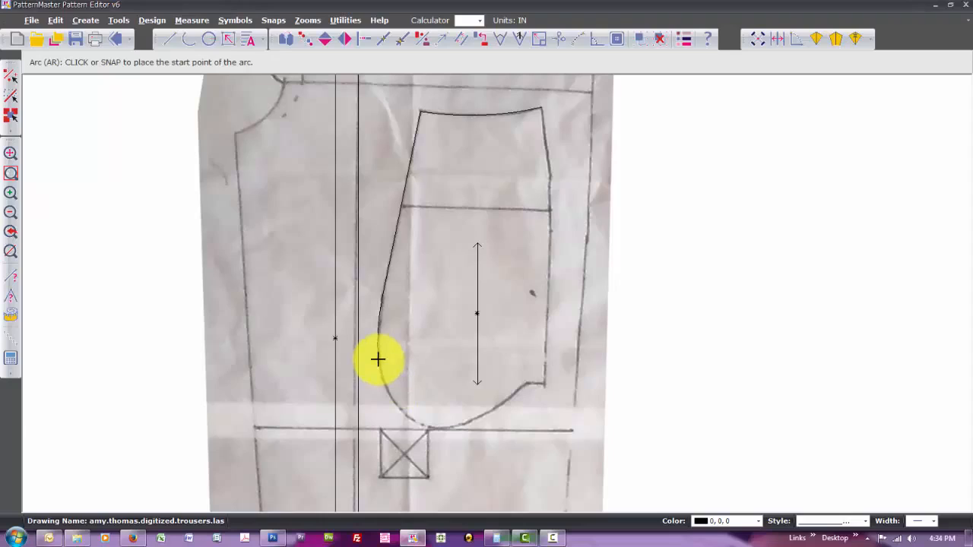
{"action": "left_click", "coordinate": [378, 359]}
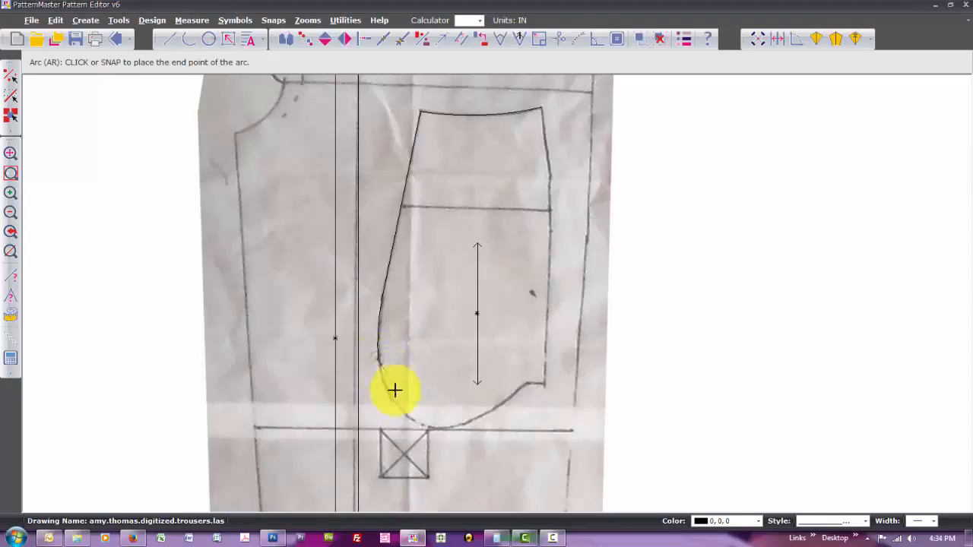
{"action": "left_click", "coordinate": [434, 430]}
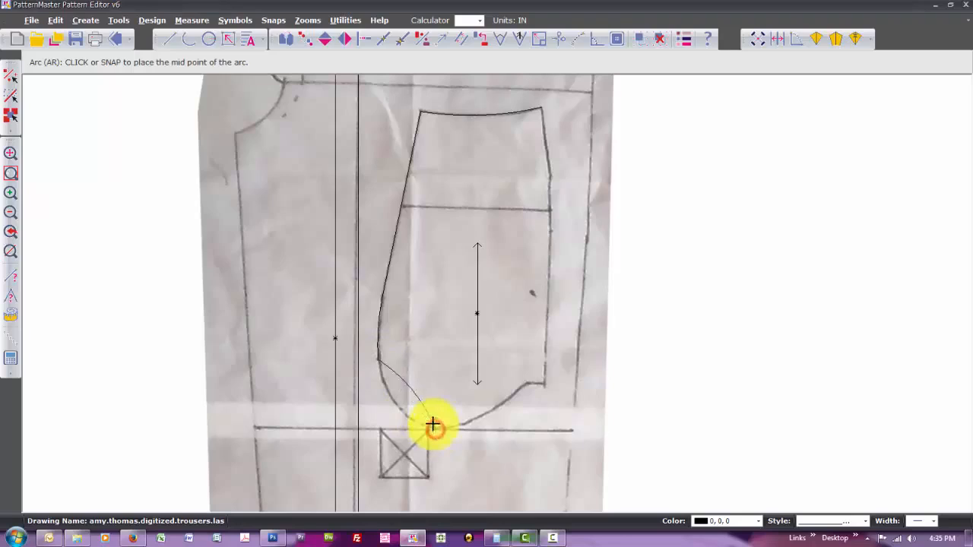
{"action": "left_click", "coordinate": [398, 407]}
Draw an arc along the pocket's lower right curve, from its lowest point up to the corner of the small ledge
{"action": "right_click", "coordinate": [398, 407]}
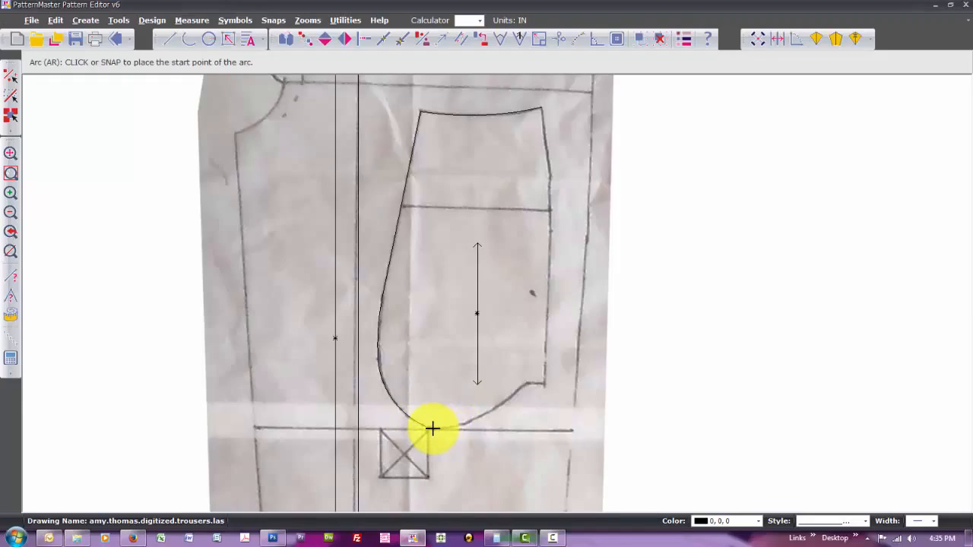
{"action": "left_click", "coordinate": [432, 429]}
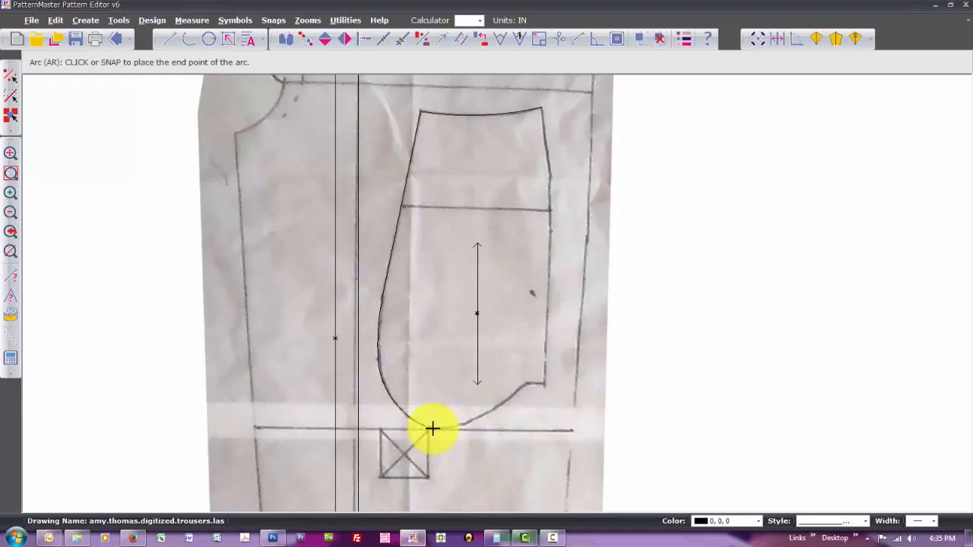
{"action": "left_click", "coordinate": [526, 382]}
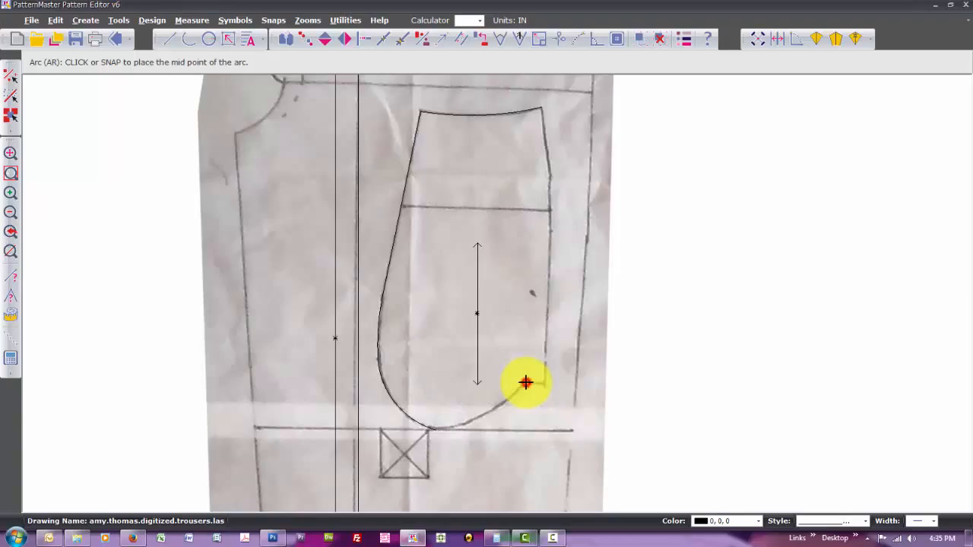
{"action": "left_click", "coordinate": [494, 409]}
Draw a short line along the small ledge, from the lower curve's end to the pocket's right side edge
{"action": "key", "text": "l"}
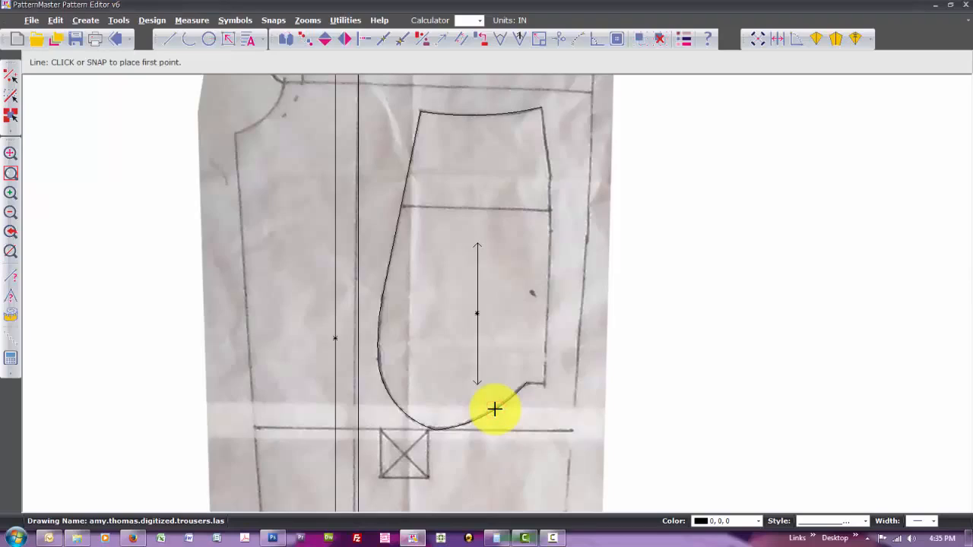
{"action": "left_click", "coordinate": [527, 383]}
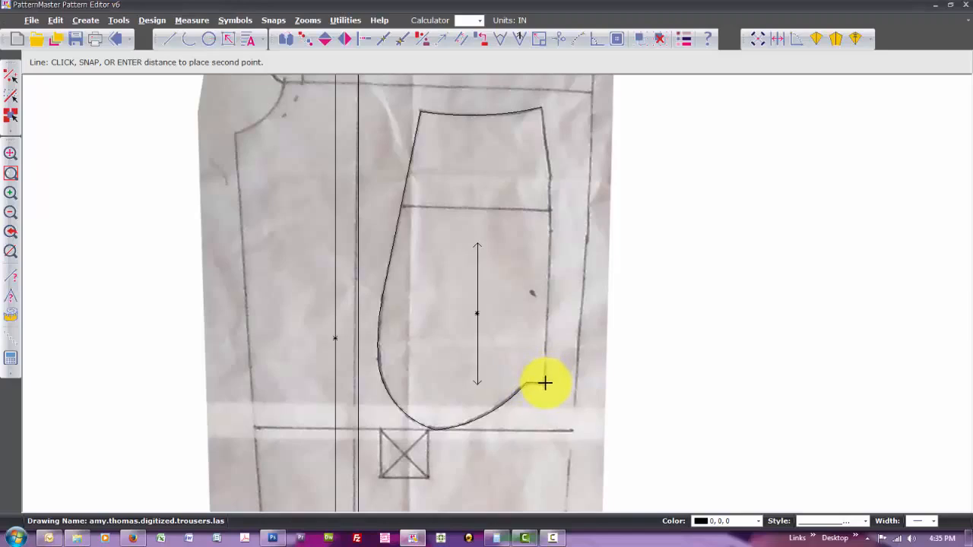
{"action": "left_click", "coordinate": [545, 384]}
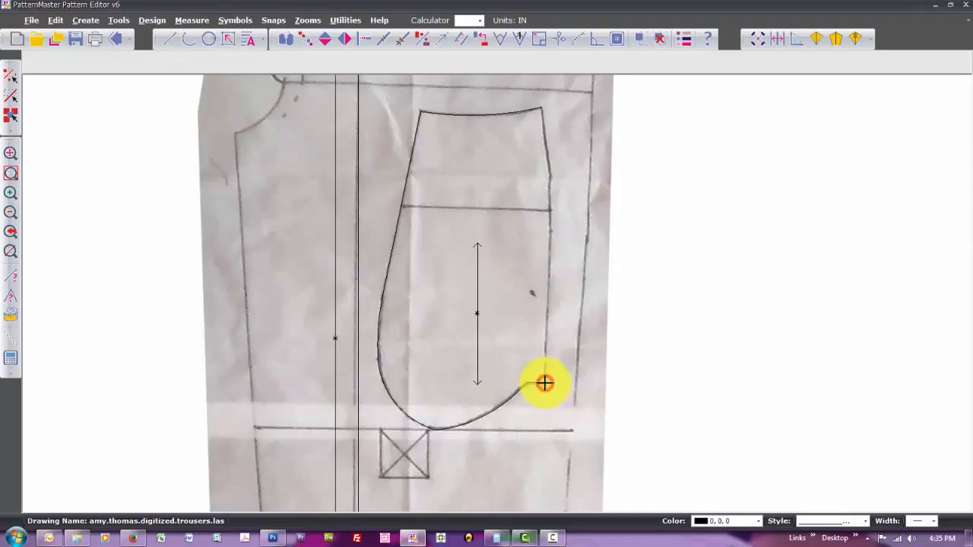
Draw a line up the pocket's right edge, from the small ledge's outer end to the photographed mark below the horizontal line
{"action": "key", "text": "Return"}
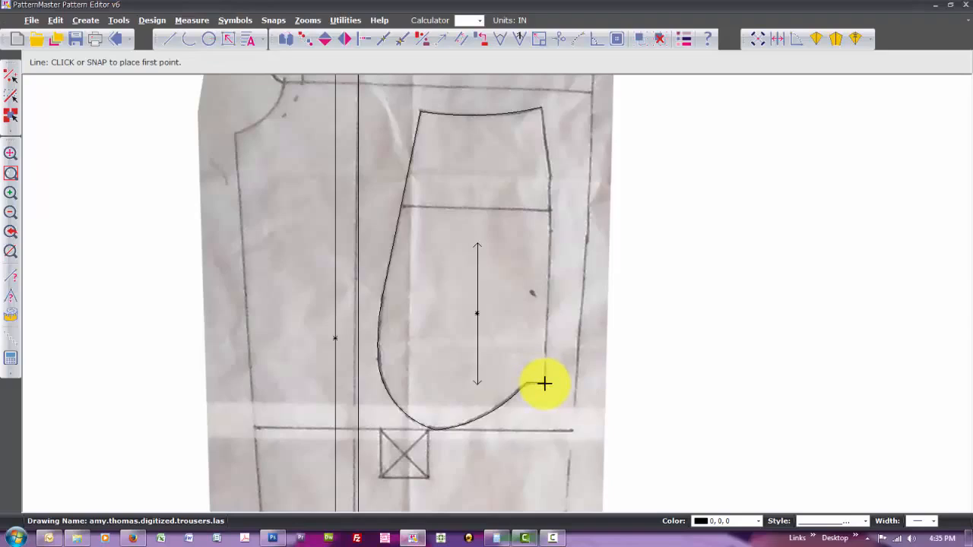
{"action": "left_click", "coordinate": [544, 383]}
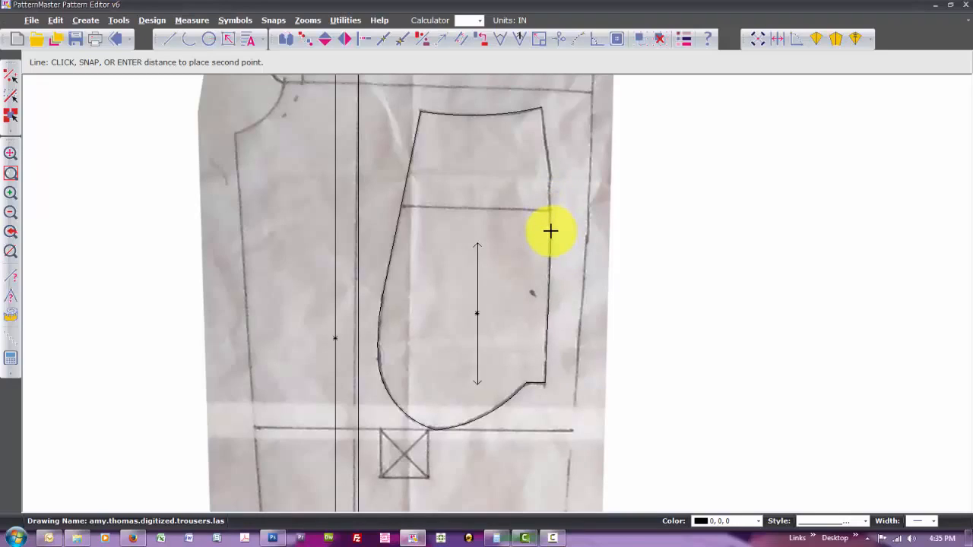
{"action": "left_click", "coordinate": [550, 230]}
Trace the pocket's upper right edge with an arc from the side line's upper end to the top right corner
{"action": "key", "text": "a"}
{"action": "key", "text": "r"}
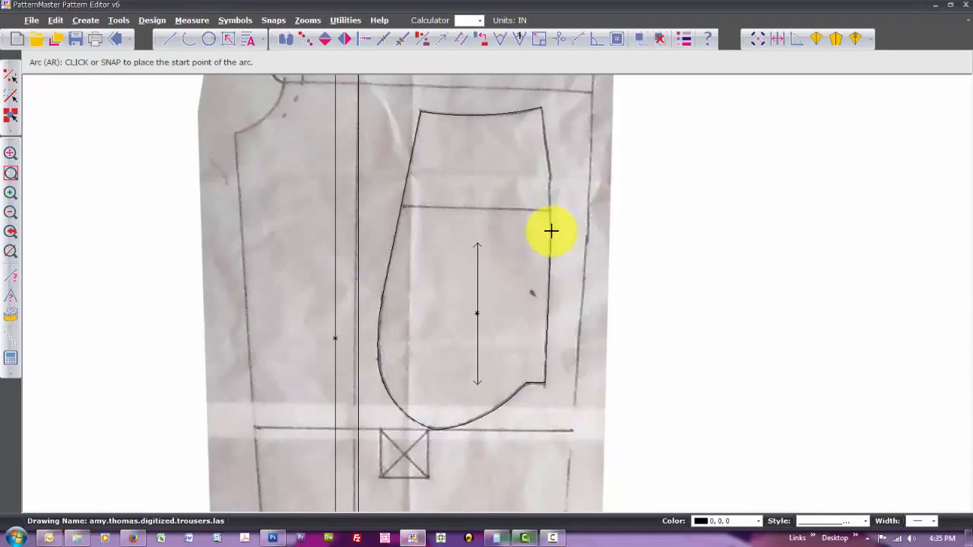
{"action": "left_click", "coordinate": [551, 230]}
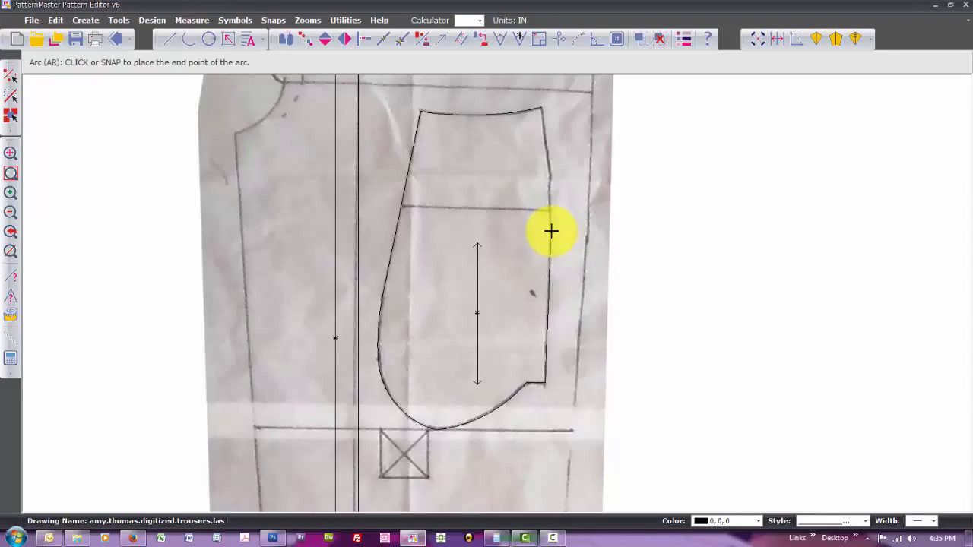
{"action": "left_click", "coordinate": [540, 108]}
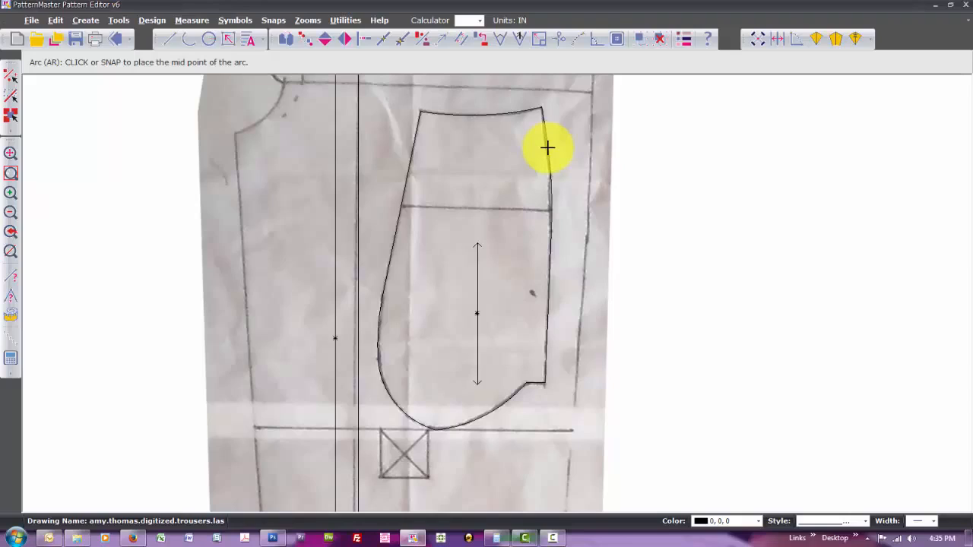
{"action": "left_click", "coordinate": [547, 148]}
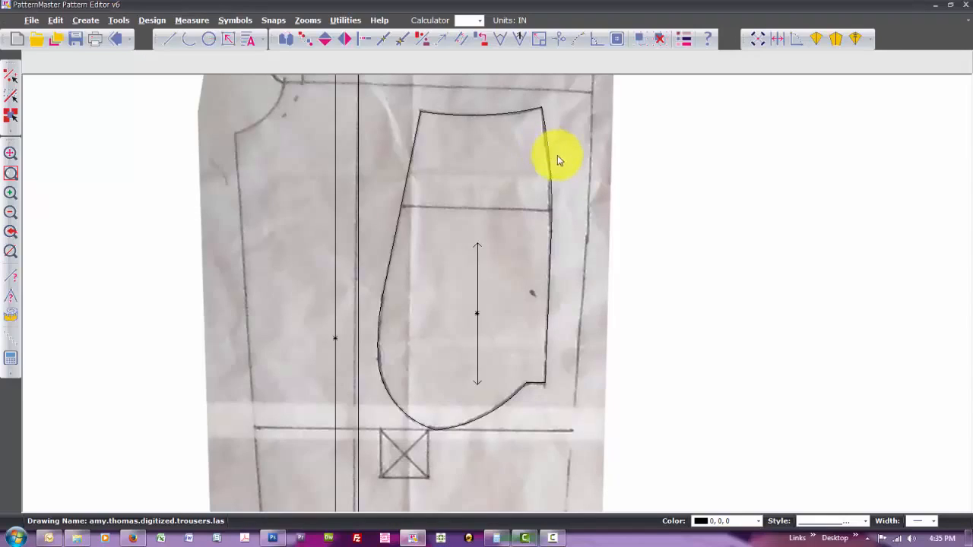
Draw a horizontal line across the pocket from the right edge to the left edge, following the photographed line above the grainline
{"action": "key", "text": "l"}
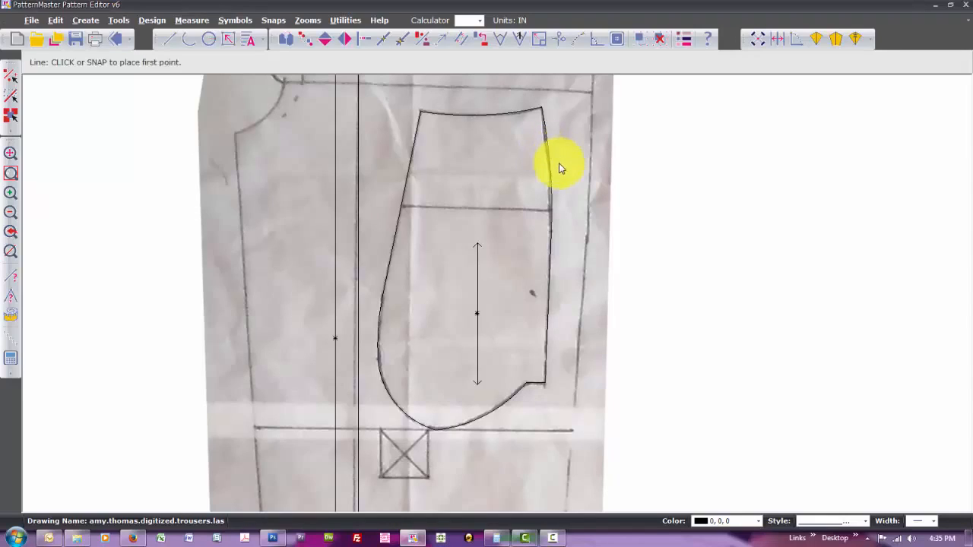
{"action": "left_click", "coordinate": [551, 210]}
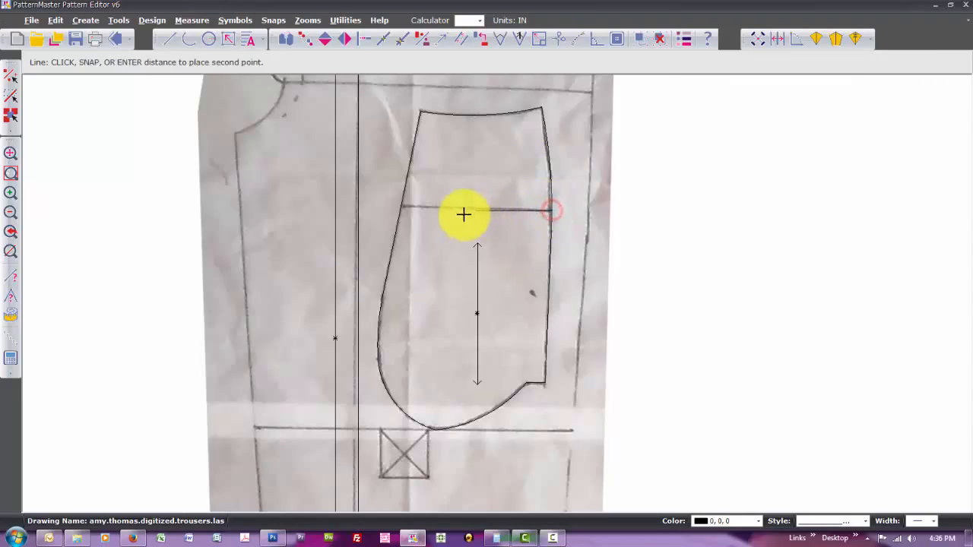
{"action": "left_click", "coordinate": [400, 213]}
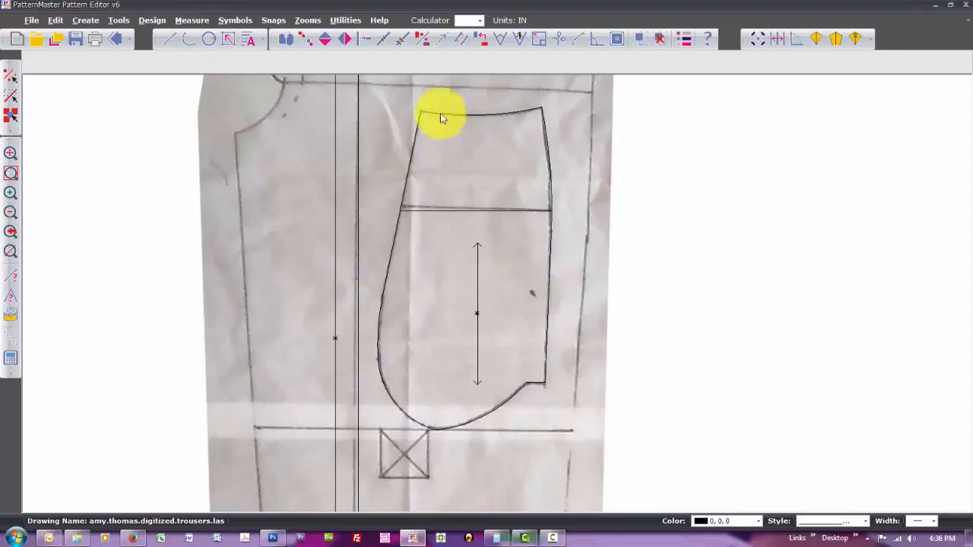
Select the whole traced pocket with its grainline and move it off the photograph into the blank area on the right
{"action": "left_click_drag", "start_coordinate": [366, 90], "coordinate": [567, 433]}
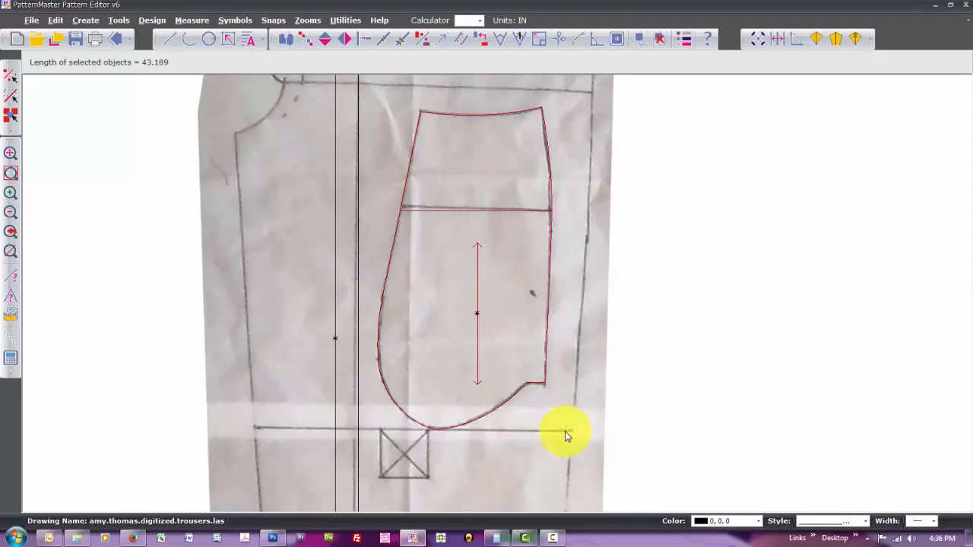
{"action": "left_click", "coordinate": [477, 228]}
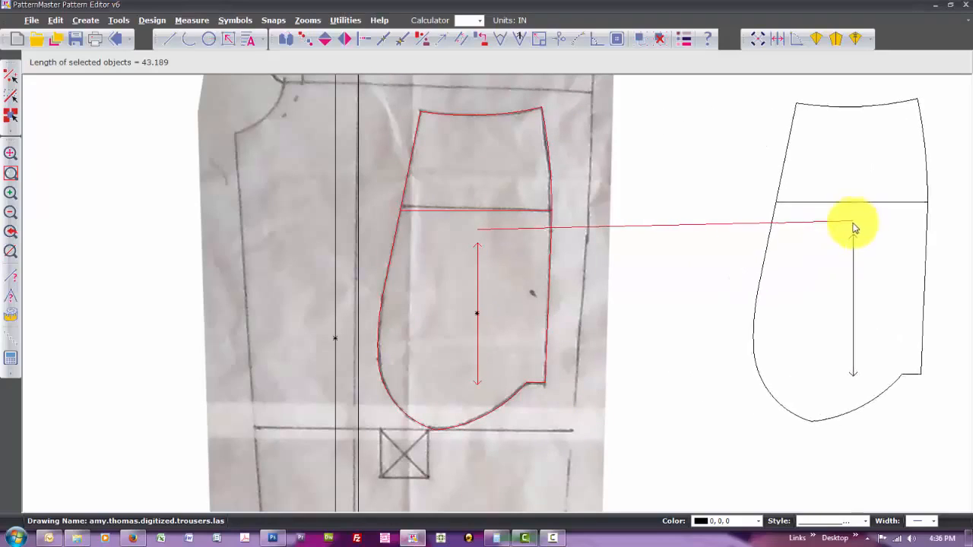
{"action": "left_click", "coordinate": [854, 231]}
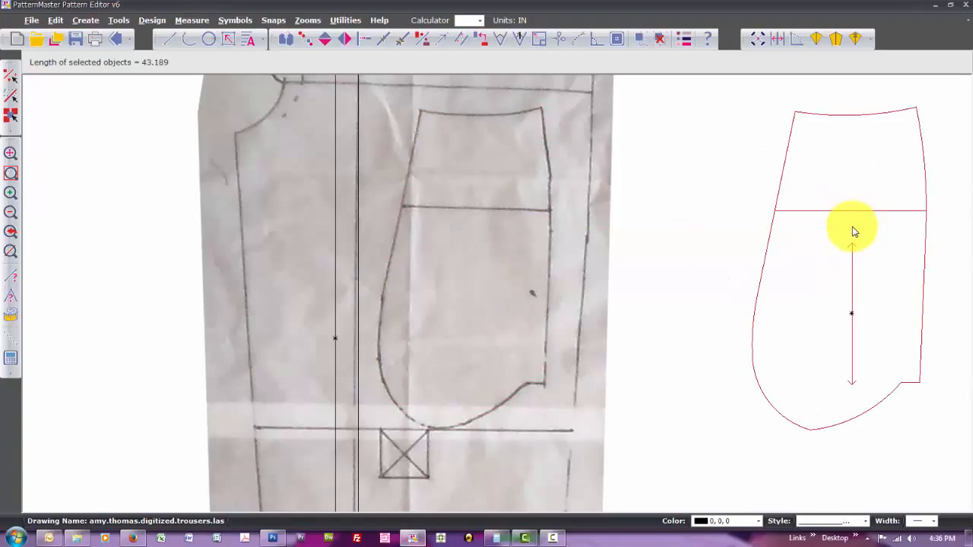
{"action": "key", "text": "a"}
{"action": "key", "text": "r"}
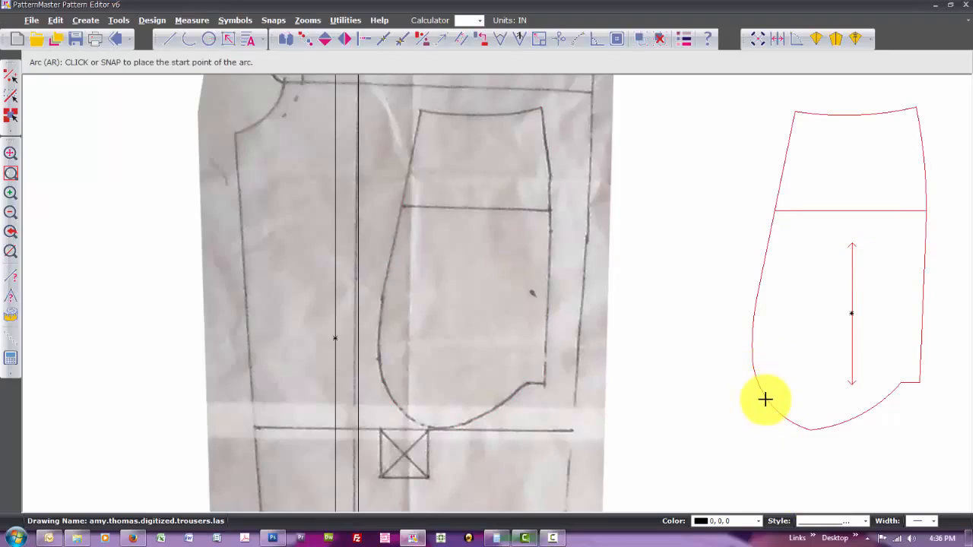
{"action": "left_click", "coordinate": [768, 400]}
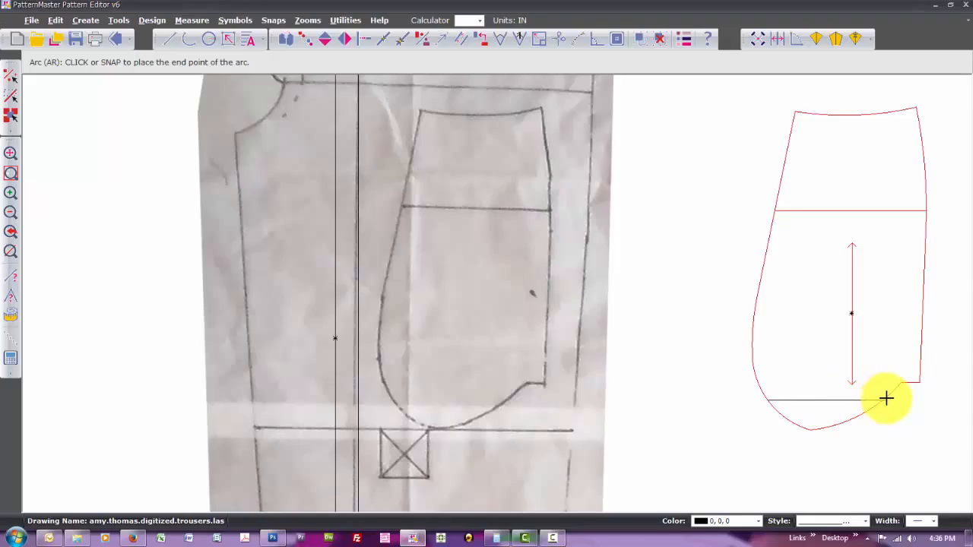
{"action": "left_click", "coordinate": [887, 399]}
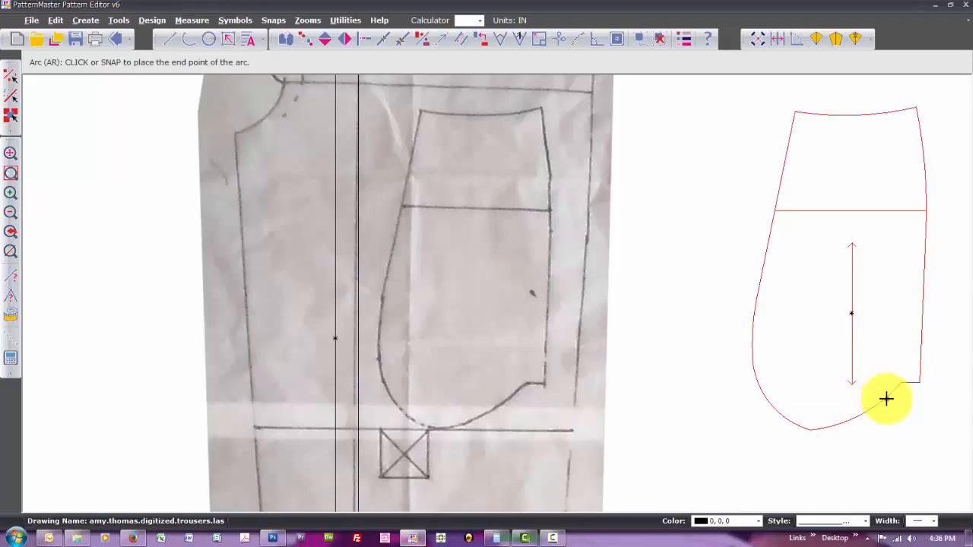
{"action": "left_click", "coordinate": [818, 417]}
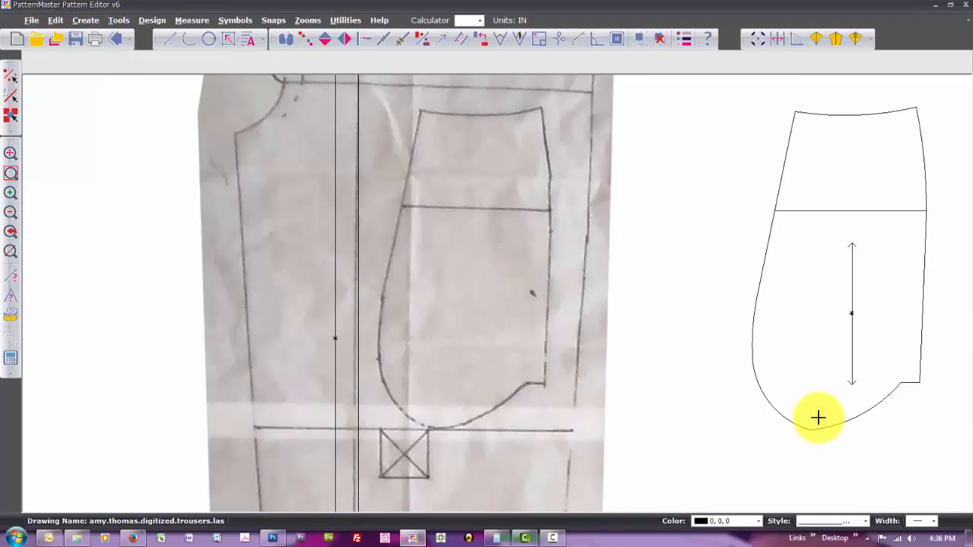
Try to round the pocket's lower point with one arc from the ledge's inner corner across to the lower left curve
{"action": "type", "text": "w"}
{"action": "key", "text": "Return"}
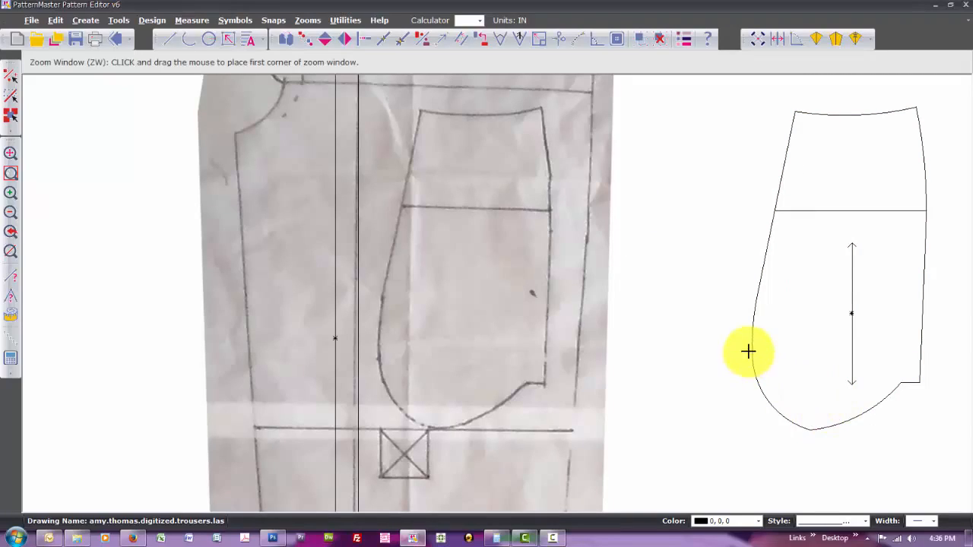
{"action": "left_click_drag", "start_coordinate": [748, 351], "coordinate": [926, 454]}
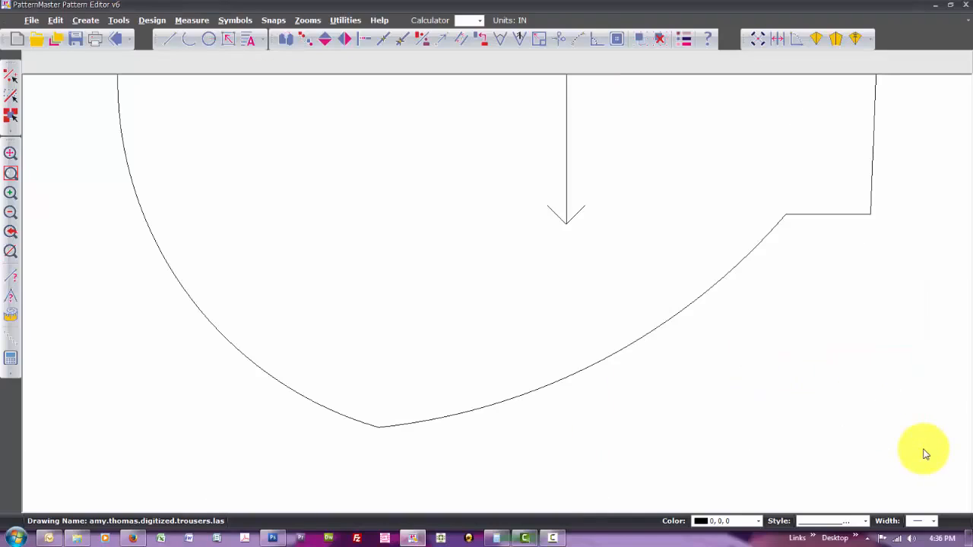
{"action": "type", "text": "ar"}
{"action": "key", "text": "Return"}
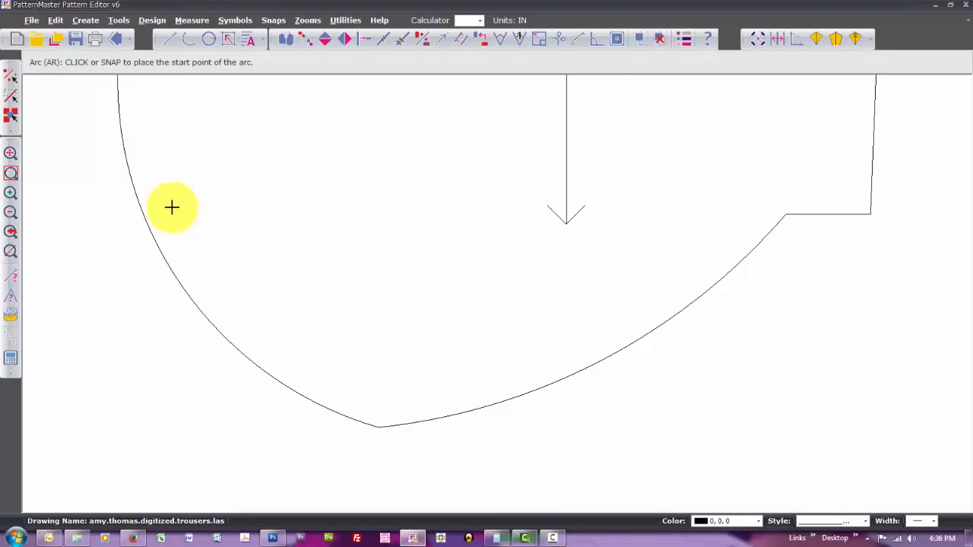
{"action": "left_click", "coordinate": [786, 215]}
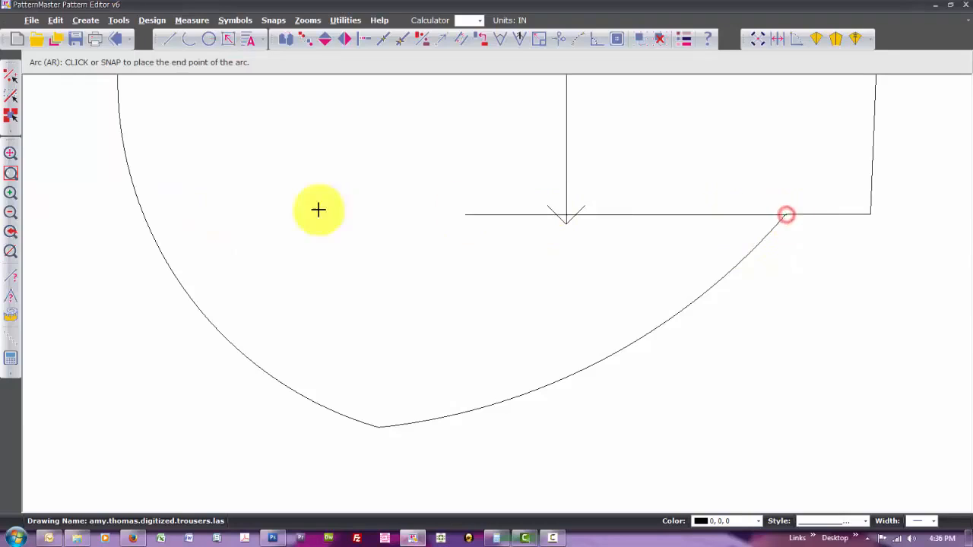
{"action": "left_click", "coordinate": [143, 215]}
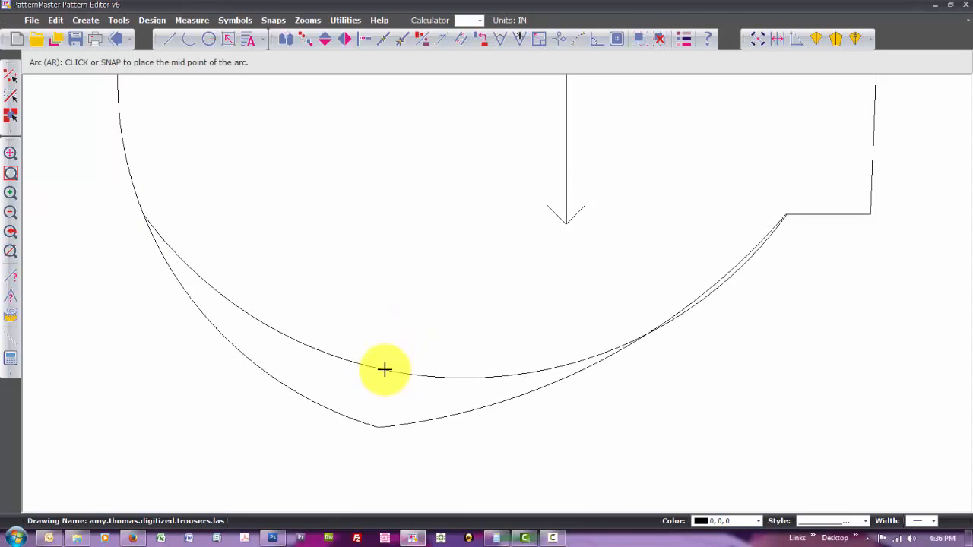
{"action": "left_click", "coordinate": [384, 371]}
{"action": "left_click", "coordinate": [385, 371]}
{"action": "key", "text": "Delete"}
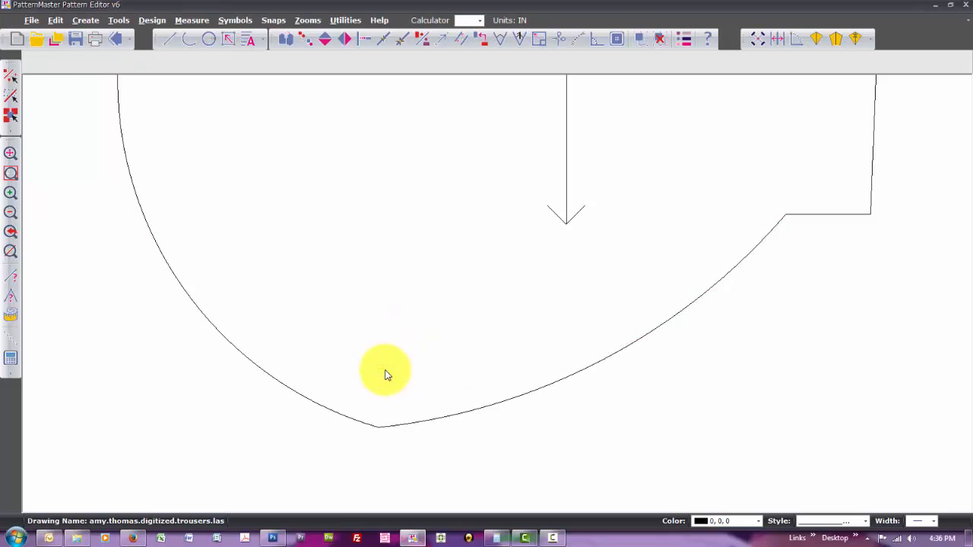
Draw a shallow arc bridging the pocket's pointed bottom, from midway along the lower left curve to the lower right curve
{"action": "key", "text": "r"}
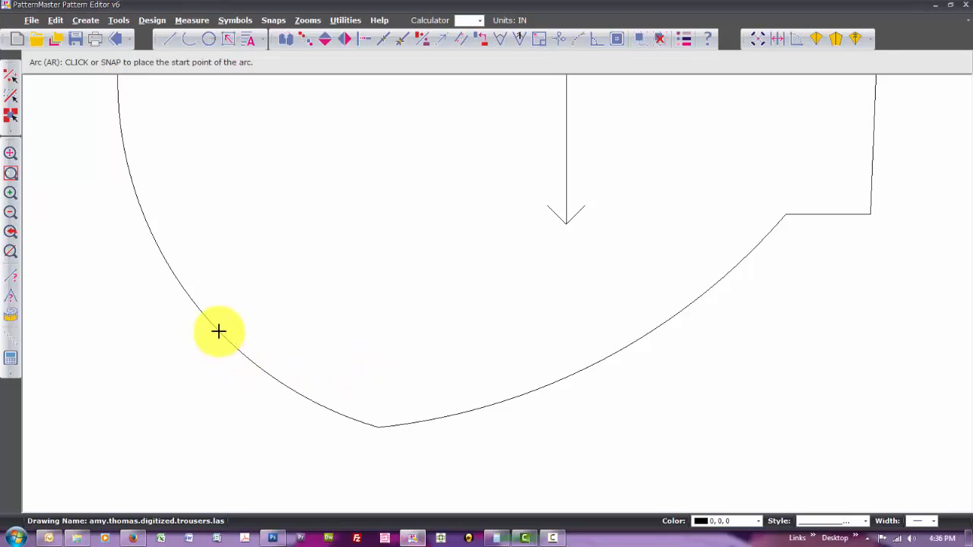
{"action": "left_click", "coordinate": [218, 332]}
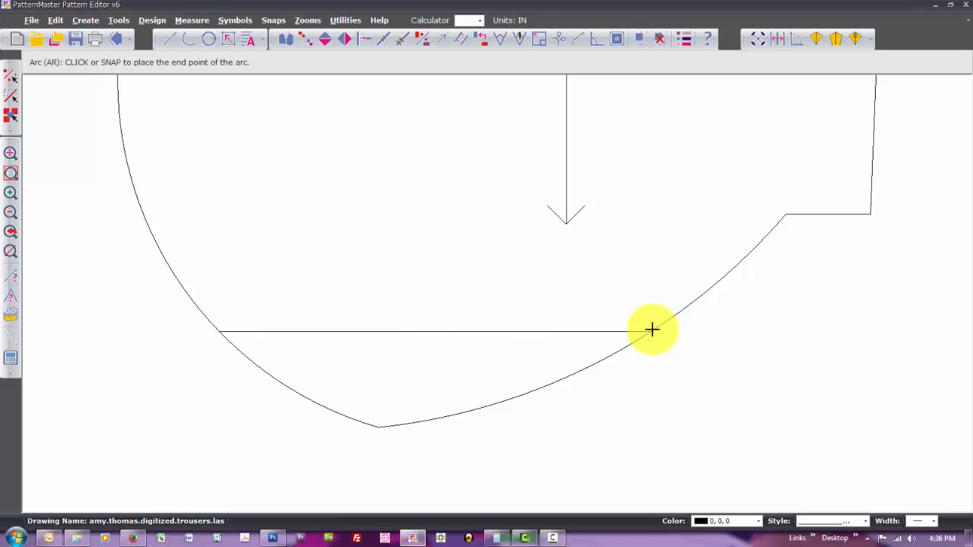
{"action": "left_click", "coordinate": [653, 331]}
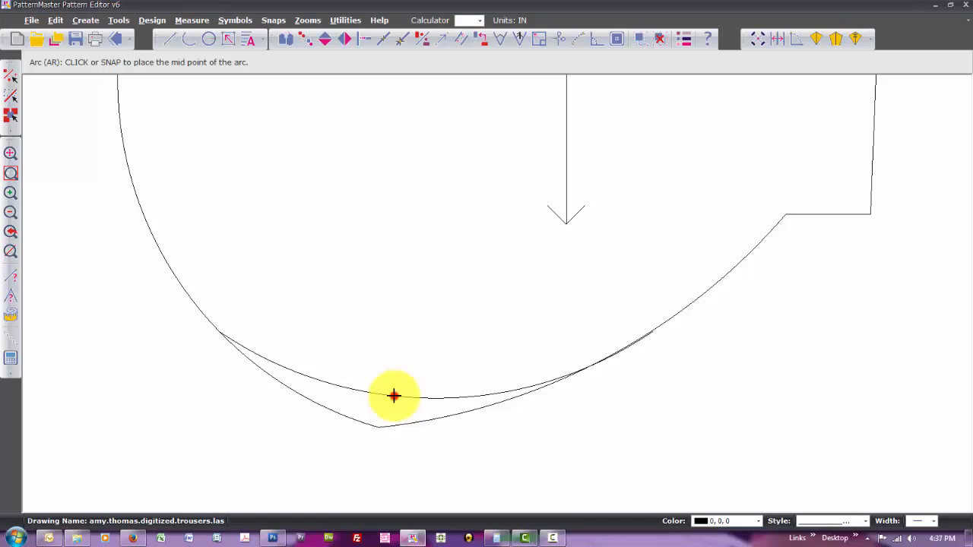
{"action": "left_click", "coordinate": [394, 396]}
Intersect the pocket's lower left curve with the new bottom arc so they meet at the arc's left end
{"action": "key", "text": "z"}
{"action": "key", "text": "w"}
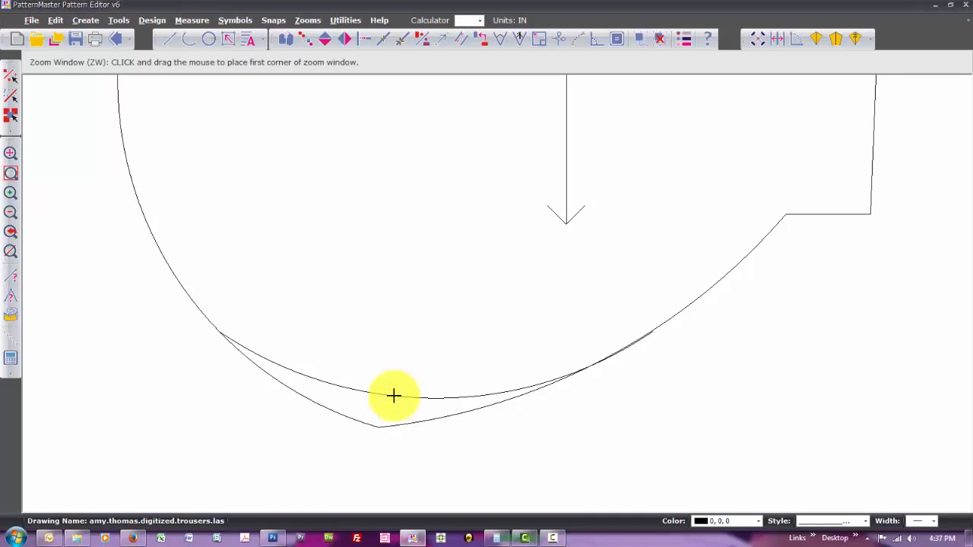
{"action": "left_click", "coordinate": [191, 307]}
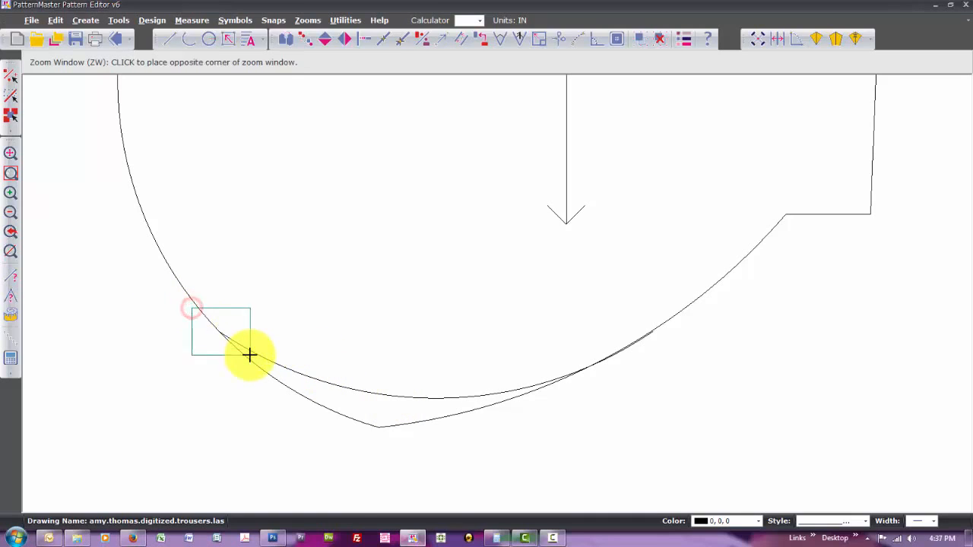
{"action": "left_click", "coordinate": [250, 353]}
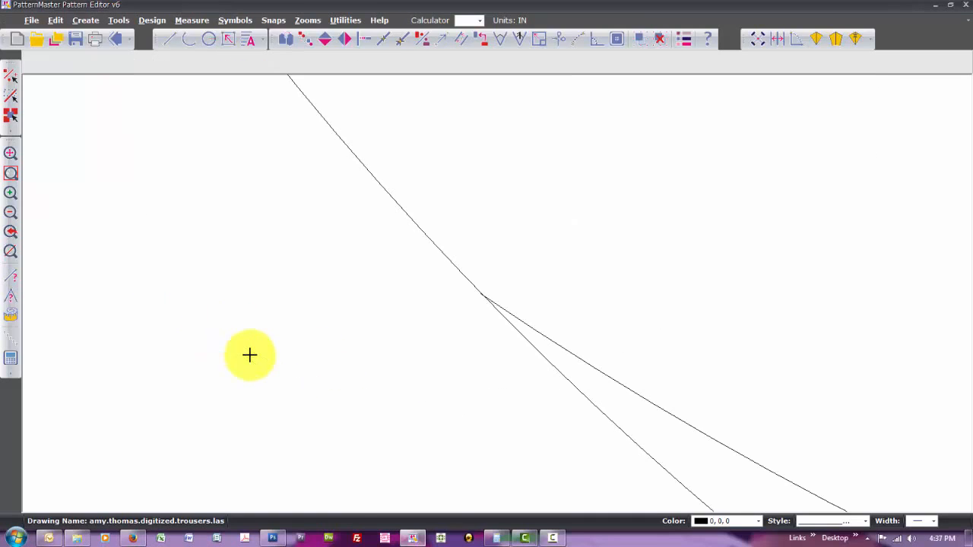
{"action": "key", "text": "i"}
{"action": "key", "text": "n"}
{"action": "left_click", "coordinate": [466, 281]}
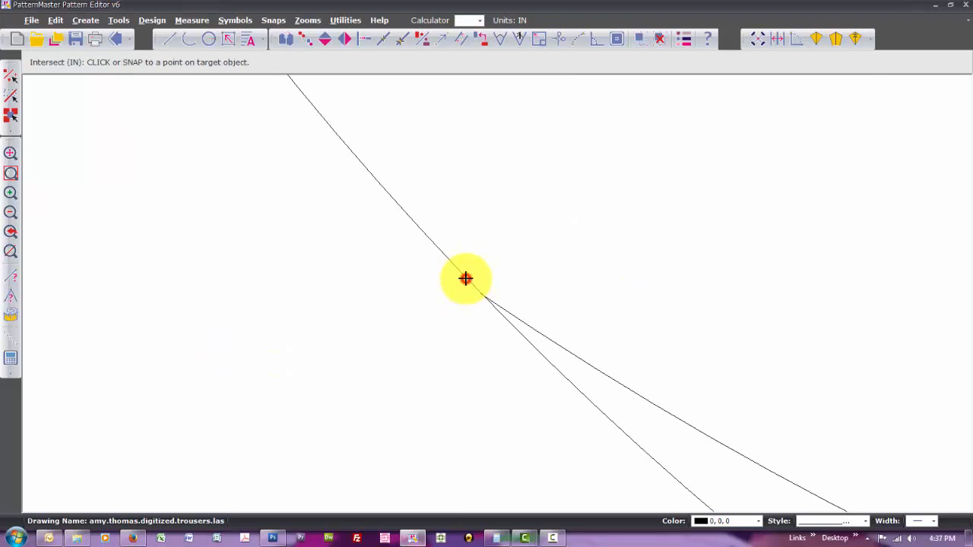
{"action": "left_click", "coordinate": [542, 336]}
Move the bottom arc's right endpoint onto the pocket's lower right curve with Move Point
{"action": "key", "text": "Right"}
{"action": "key", "text": "Right"}
{"action": "key", "text": "Right"}
{"action": "key", "text": "Right"}
{"action": "key", "text": "Right"}
{"action": "key", "text": "Right"}
{"action": "key", "text": "Right"}
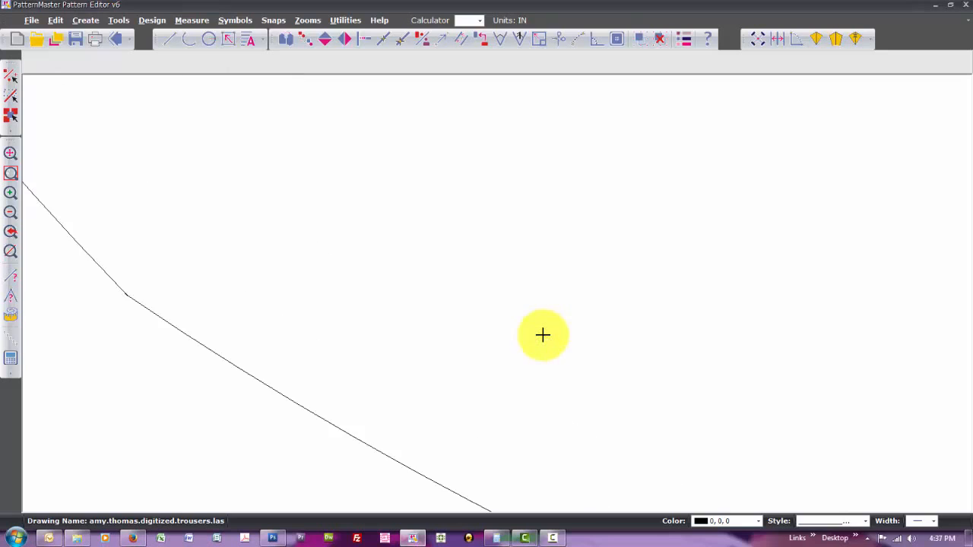
{"action": "key", "text": "Down"}
{"action": "key", "text": "Down"}
{"action": "key", "text": "Down"}
{"action": "key", "text": "Down"}
{"action": "key", "text": "Down"}
{"action": "key", "text": "Down"}
{"action": "key", "text": "Down"}
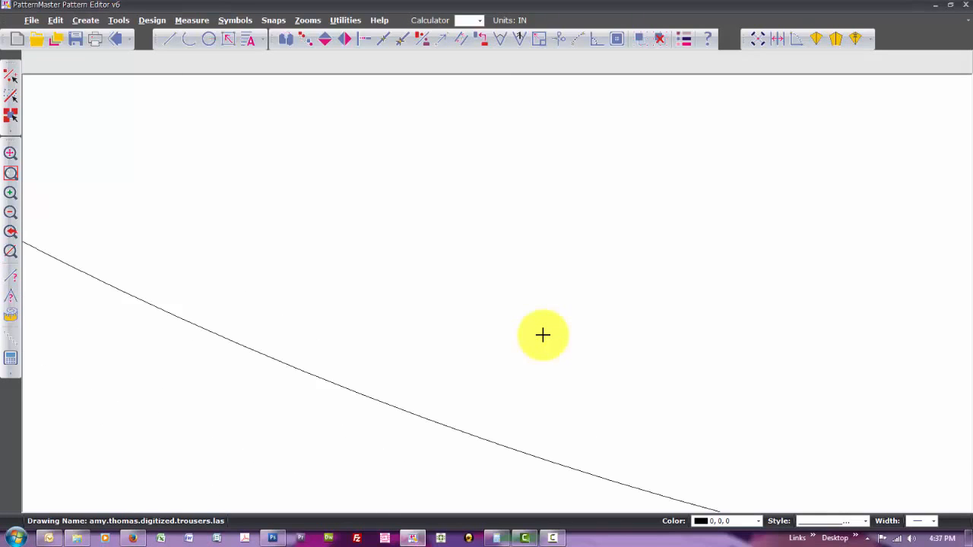
{"action": "key", "text": "Right"}
{"action": "key", "text": "Right"}
{"action": "key", "text": "Right"}
{"action": "key", "text": "Right"}
{"action": "key", "text": "Right"}
{"action": "key", "text": "Right"}
{"action": "key", "text": "Down"}
{"action": "key", "text": "Down"}
{"action": "key", "text": "Down"}
{"action": "key", "text": "Down"}
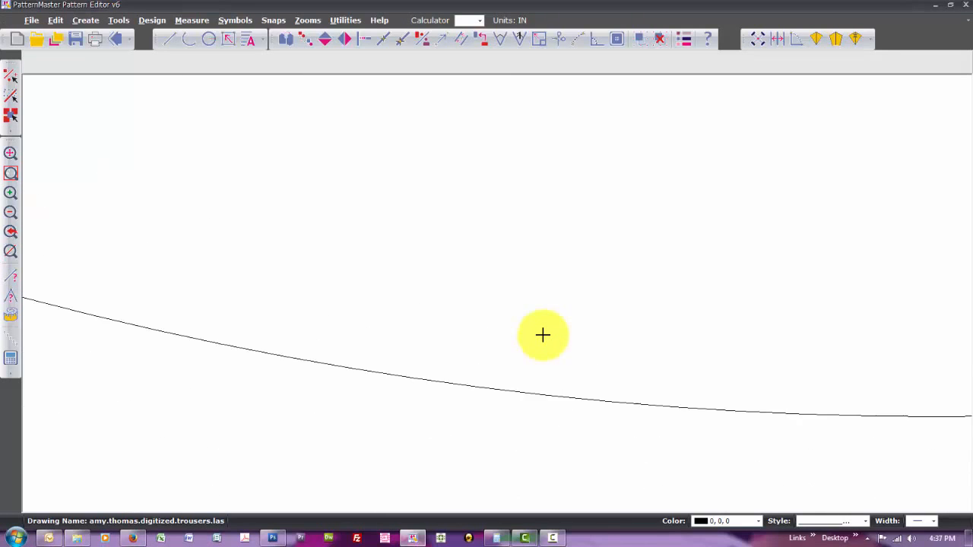
{"action": "key", "text": "Right"}
{"action": "key", "text": "Right"}
{"action": "key", "text": "Right"}
{"action": "key", "text": "Right"}
{"action": "key", "text": "Right"}
{"action": "key", "text": "Right"}
{"action": "key", "text": "Right"}
{"action": "key", "text": "Right"}
{"action": "key", "text": "Right"}
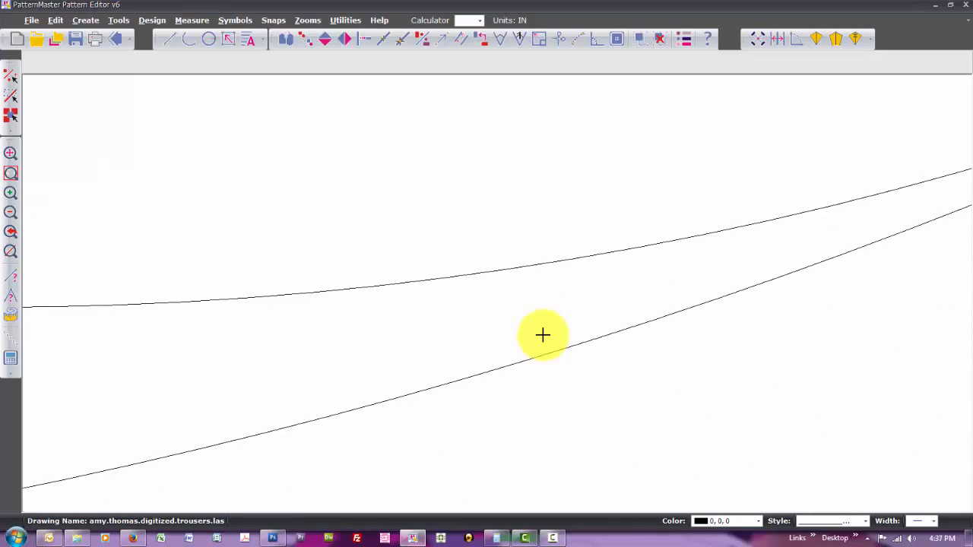
{"action": "key", "text": "Up"}
{"action": "key", "text": "Up"}
{"action": "key", "text": "Up"}
{"action": "key", "text": "Right"}
{"action": "key", "text": "Right"}
{"action": "key", "text": "Right"}
{"action": "key", "text": "Right"}
{"action": "key", "text": "Right"}
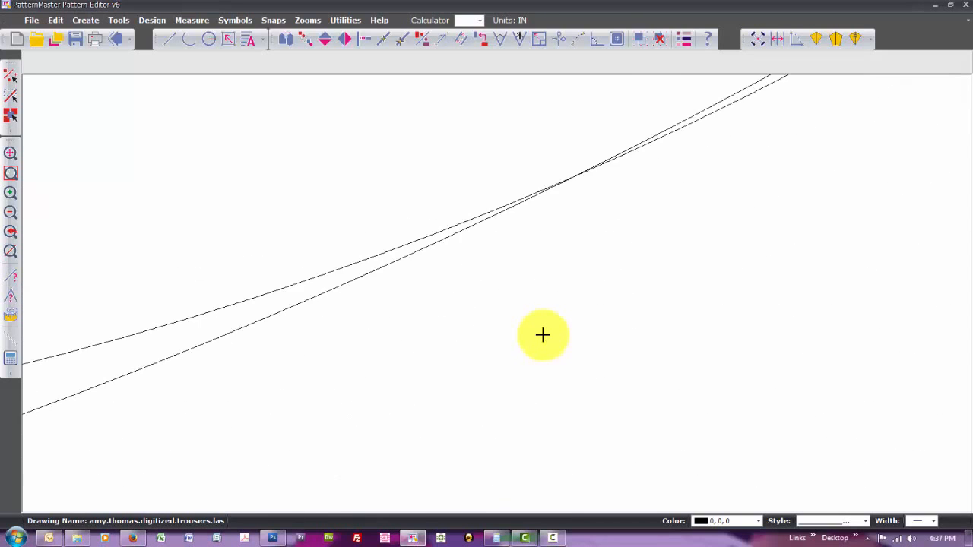
{"action": "key", "text": "Up"}
{"action": "key", "text": "Up"}
{"action": "key", "text": "Up"}
{"action": "key", "text": "Right"}
{"action": "key", "text": "Right"}
{"action": "key", "text": "Right"}
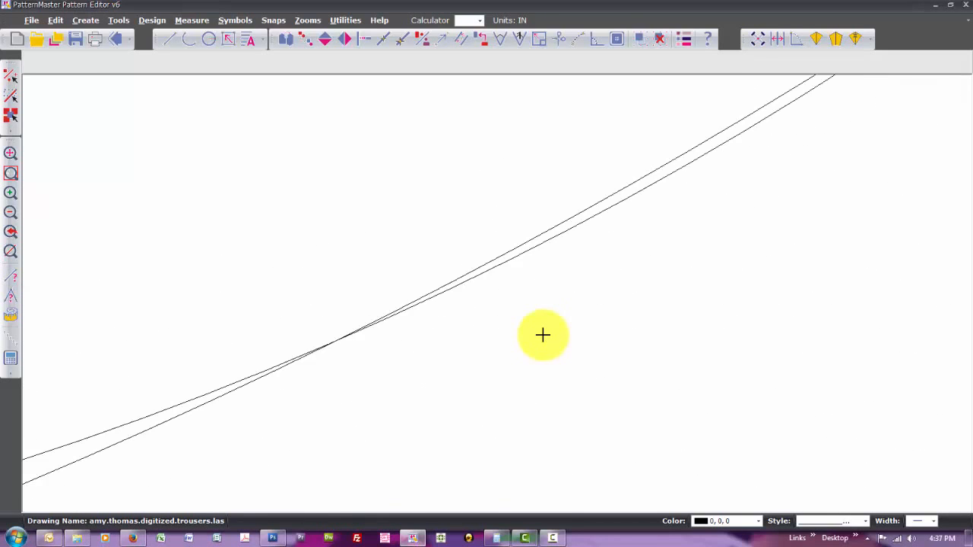
{"action": "key", "text": "Up"}
{"action": "key", "text": "Up"}
{"action": "key", "text": "Up"}
{"action": "key", "text": "Up"}
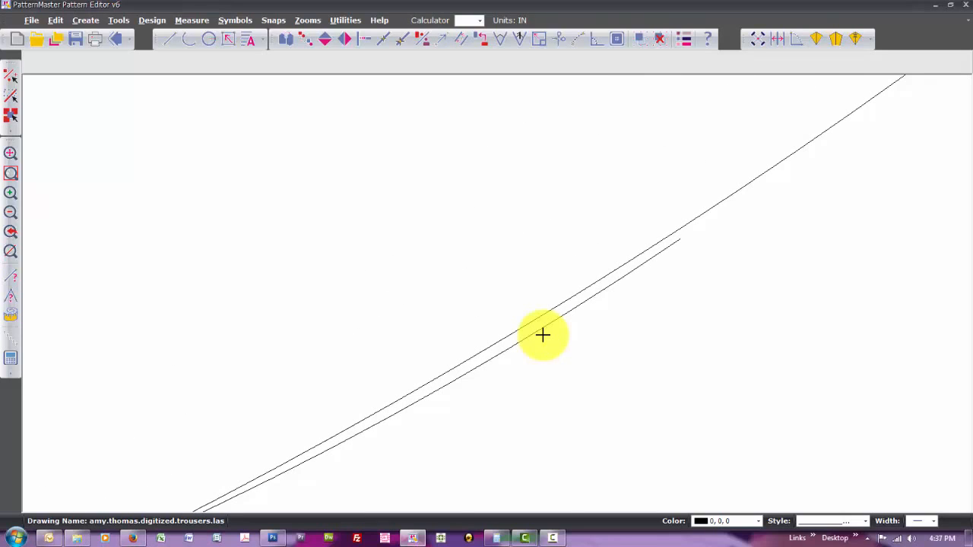
{"action": "key", "text": "m"}
{"action": "key", "text": "p"}
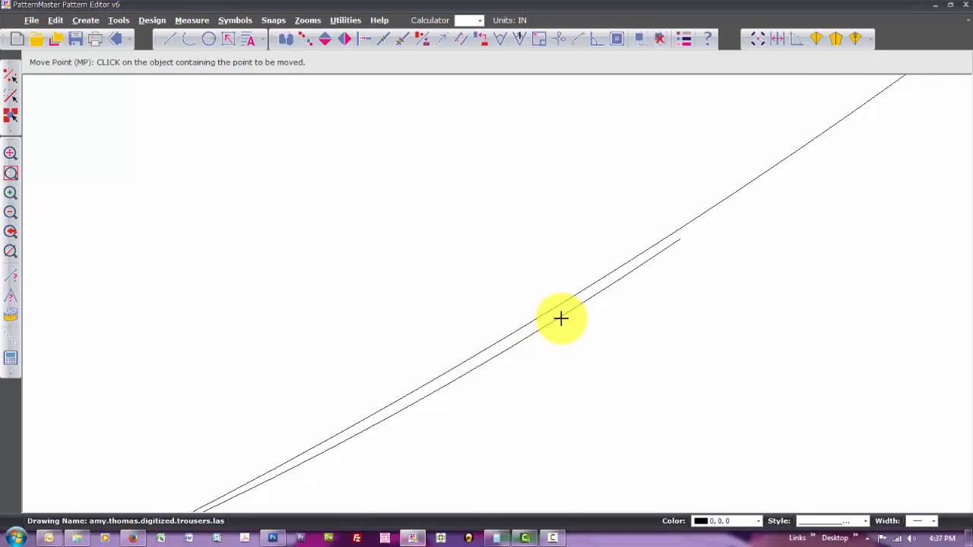
{"action": "left_click", "coordinate": [560, 316]}
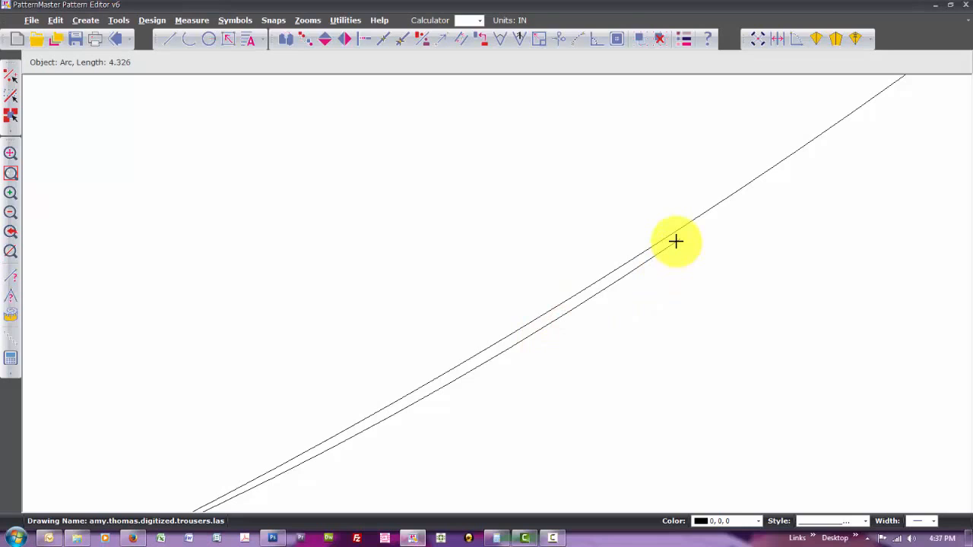
{"action": "left_click", "coordinate": [679, 240]}
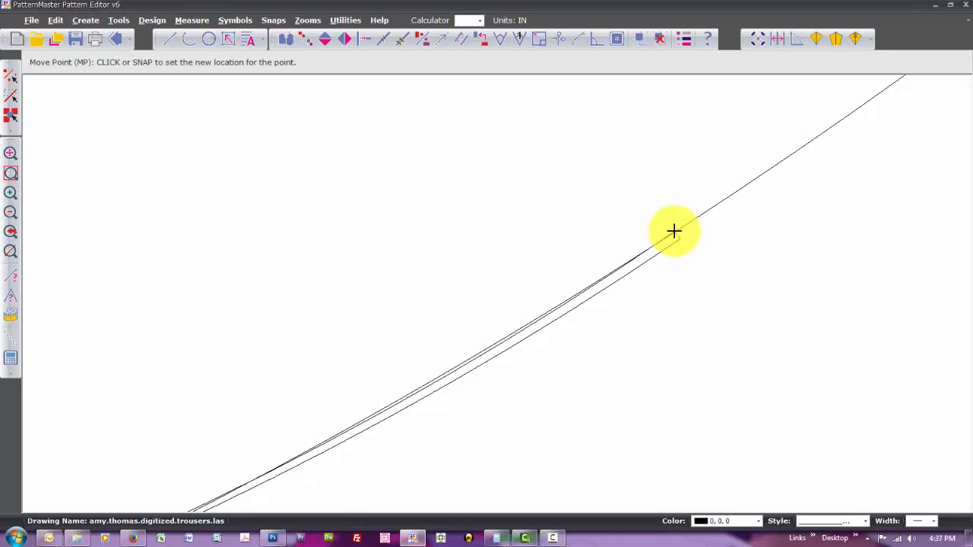
{"action": "left_click", "coordinate": [674, 232]}
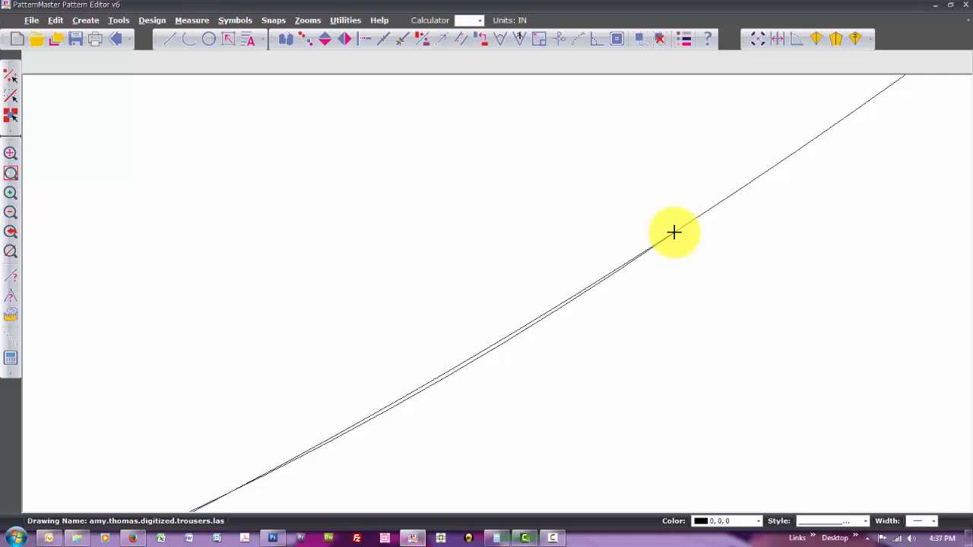
Try to intersect the pocket's lower right curve with the bottom arc at the arc's right end
{"action": "left_click", "coordinate": [676, 233]}
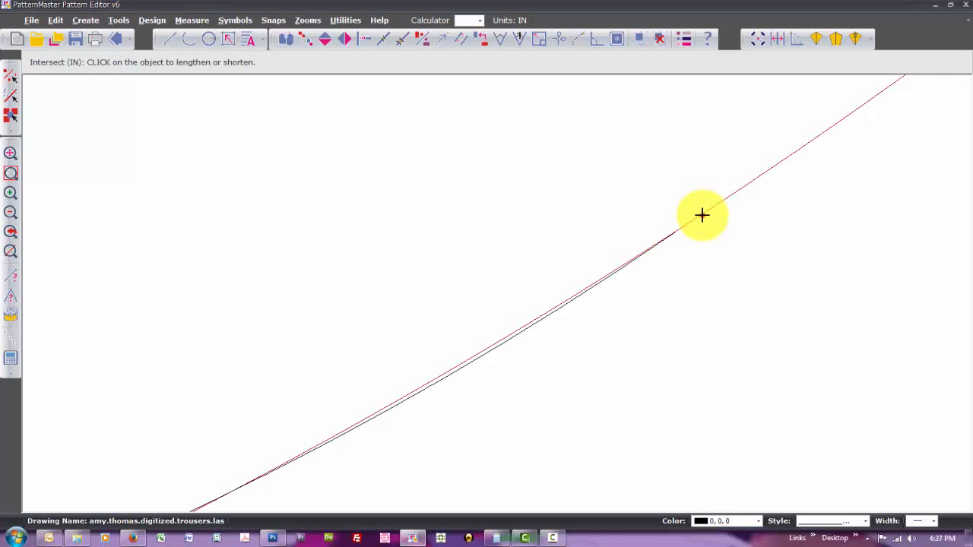
{"action": "left_click", "coordinate": [702, 215]}
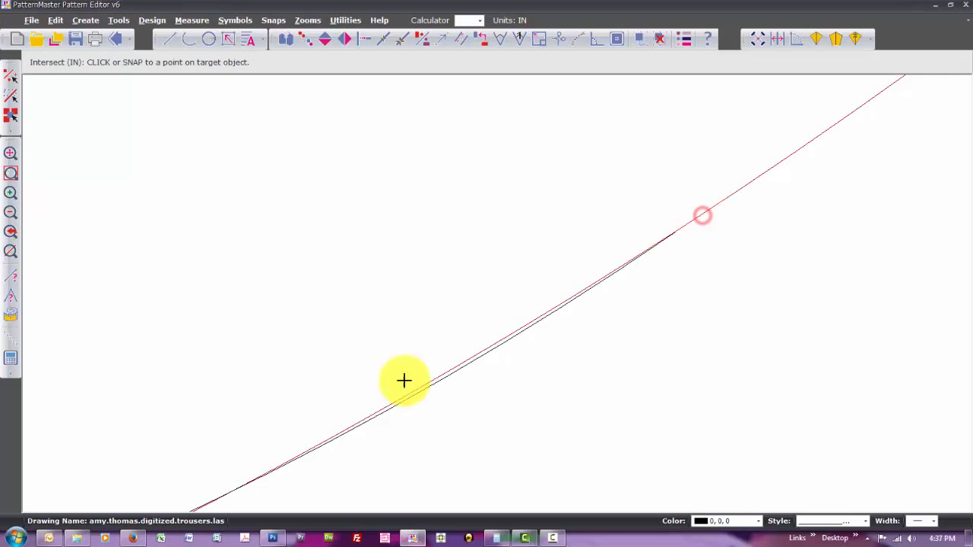
{"action": "left_click", "coordinate": [374, 417]}
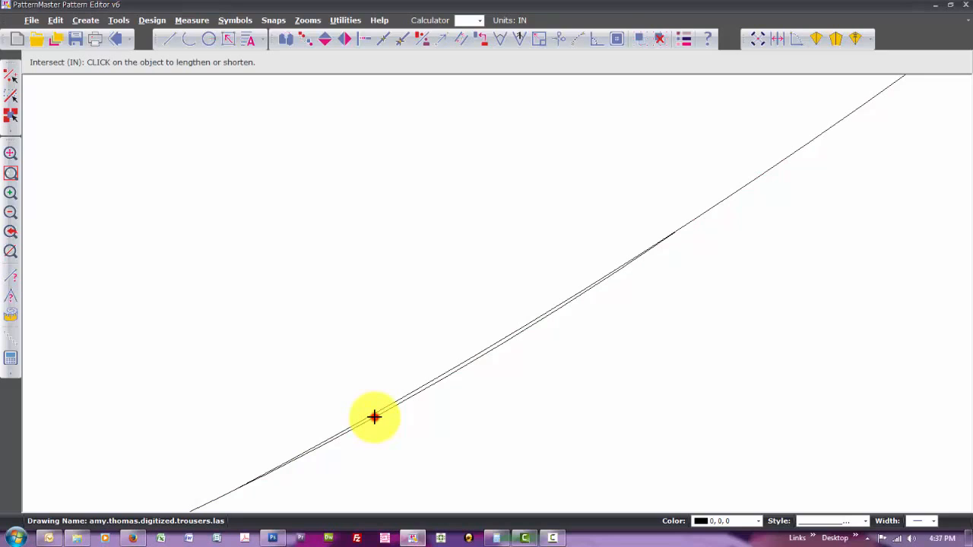
{"action": "left_click", "coordinate": [374, 418]}
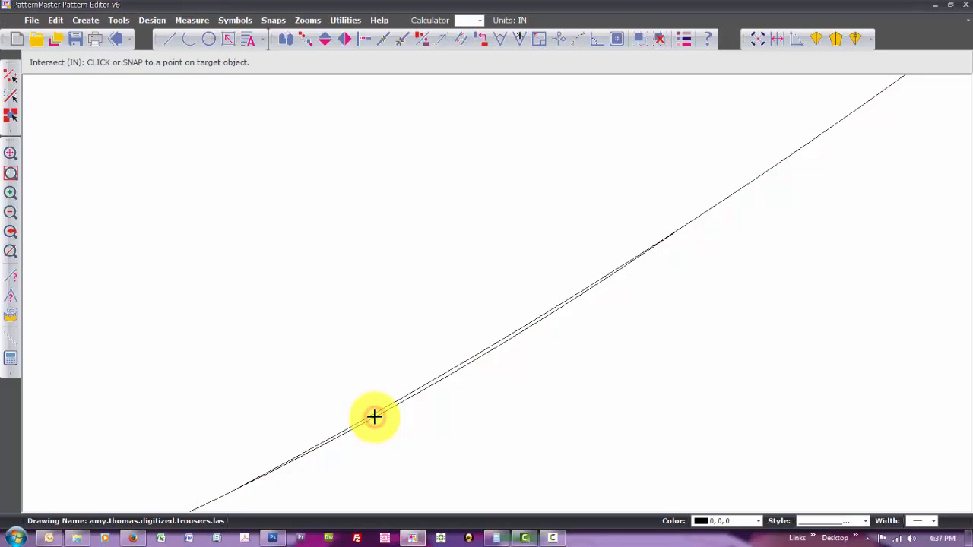
{"action": "left_click", "coordinate": [705, 212]}
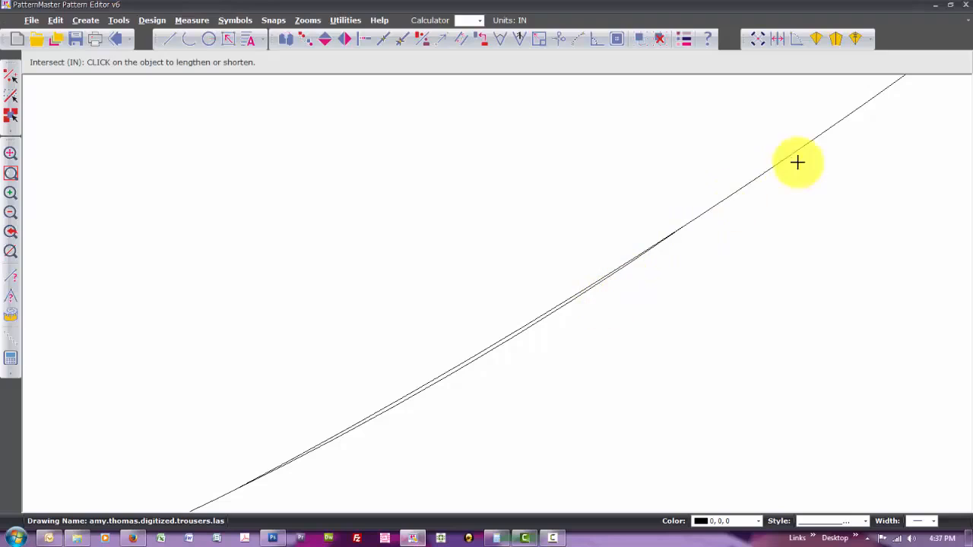
{"action": "left_click", "coordinate": [754, 178]}
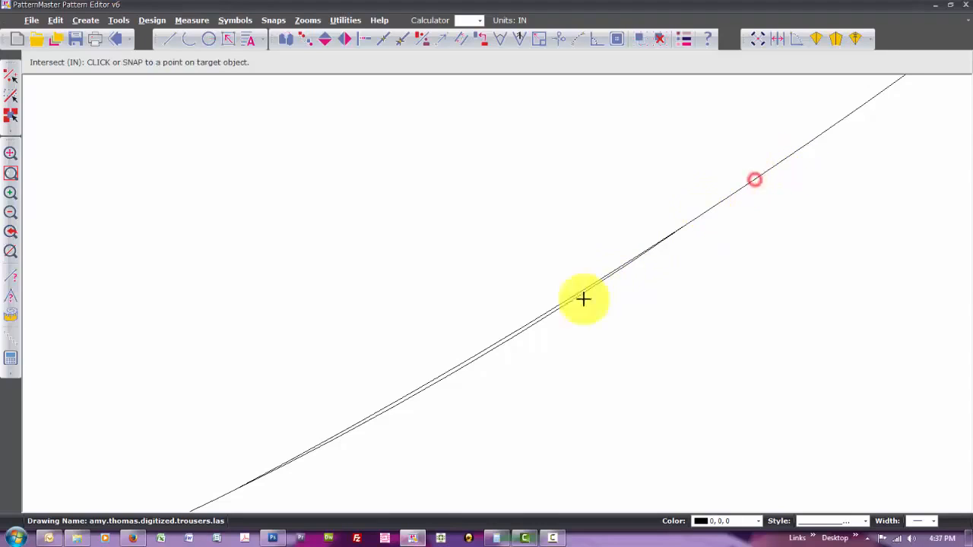
{"action": "left_click", "coordinate": [419, 387]}
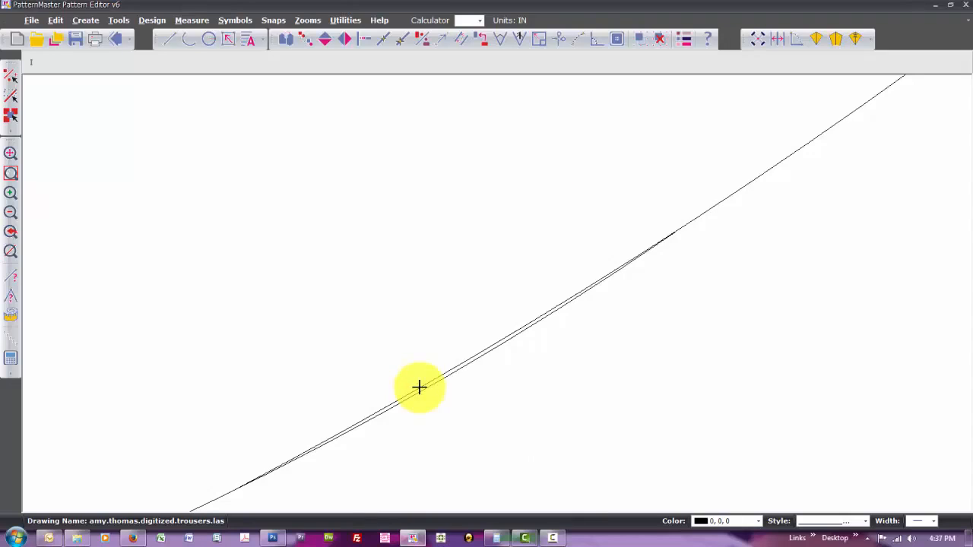
{"action": "left_click", "coordinate": [692, 220]}
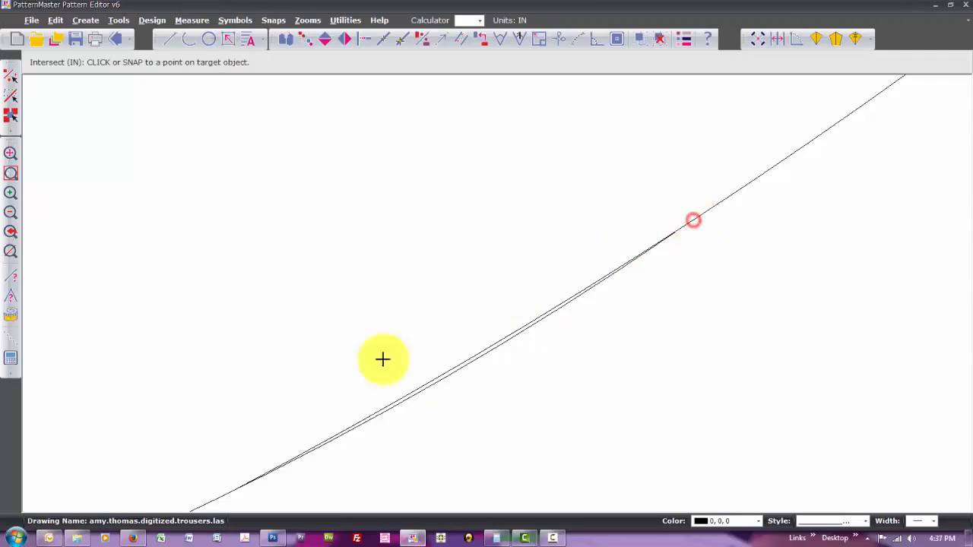
{"action": "left_click", "coordinate": [446, 372]}
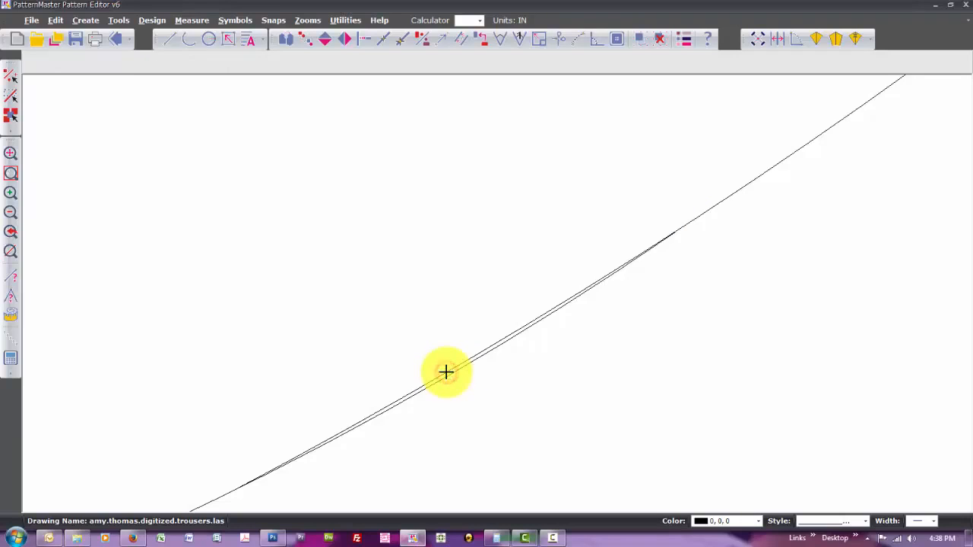
{"action": "left_click", "coordinate": [446, 376]}
{"action": "left_click", "coordinate": [449, 380]}
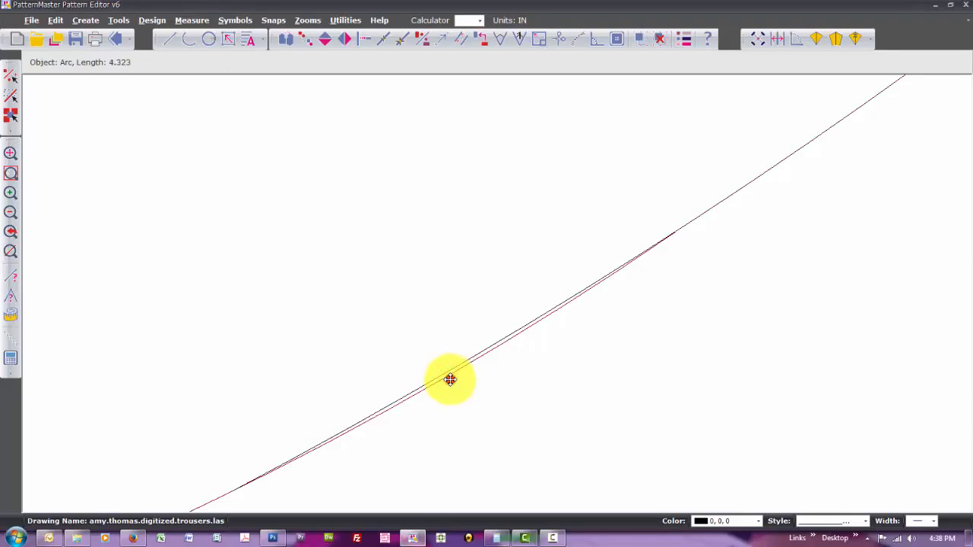
Refine the bottom arc's right endpoint with Move Point so it reaches the lower right curve at close magnification
{"action": "key", "text": "z"}
{"action": "key", "text": "w"}
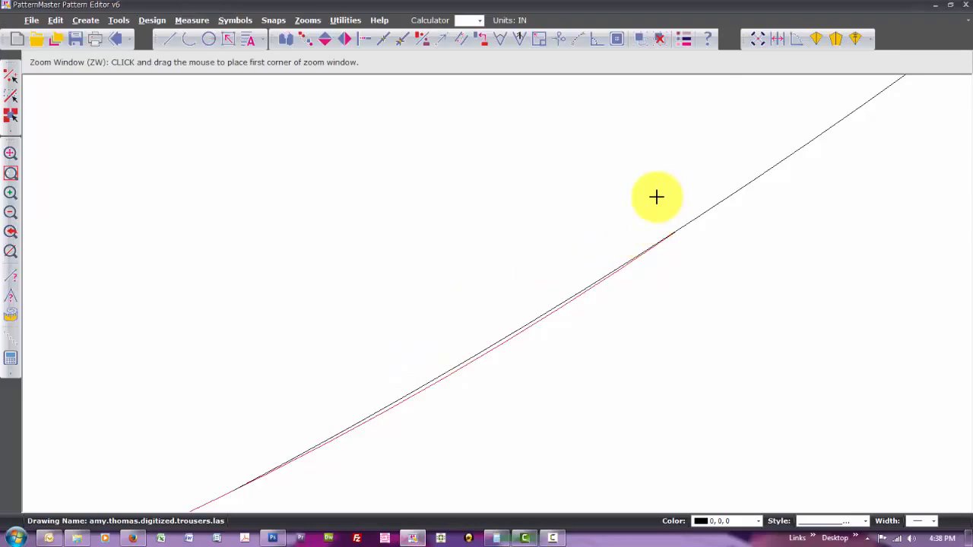
{"action": "left_click_drag", "start_coordinate": [658, 197], "coordinate": [706, 322]}
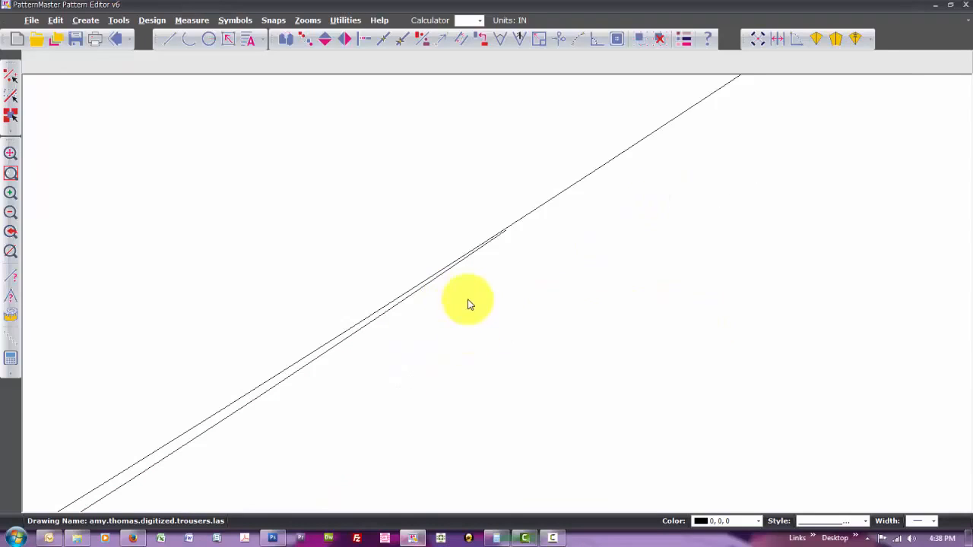
{"action": "key", "text": "m"}
{"action": "key", "text": "p"}
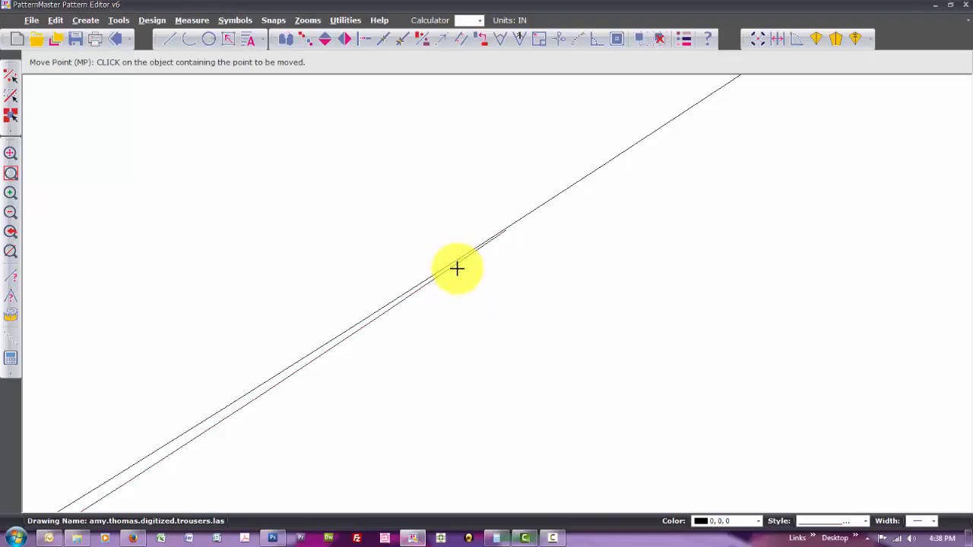
{"action": "left_click", "coordinate": [504, 230]}
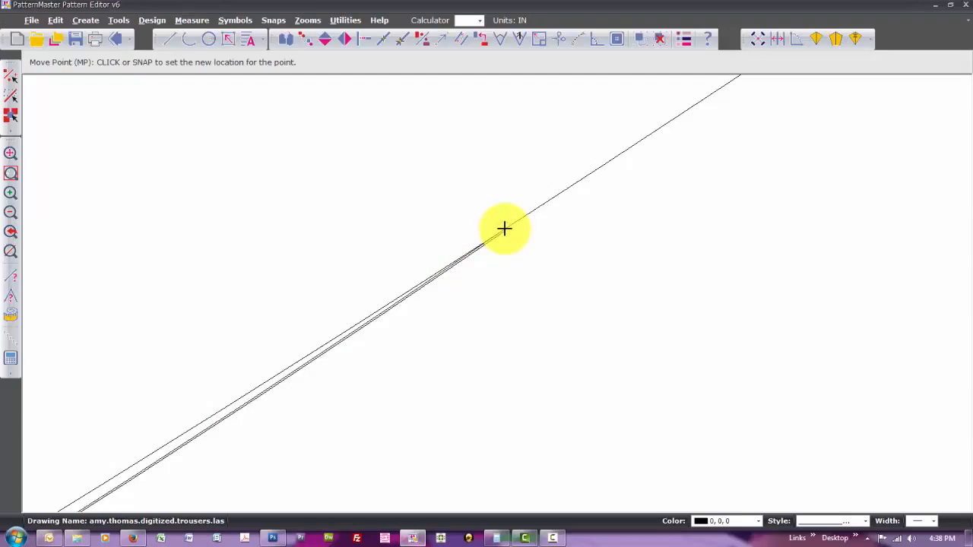
{"action": "left_click", "coordinate": [504, 228]}
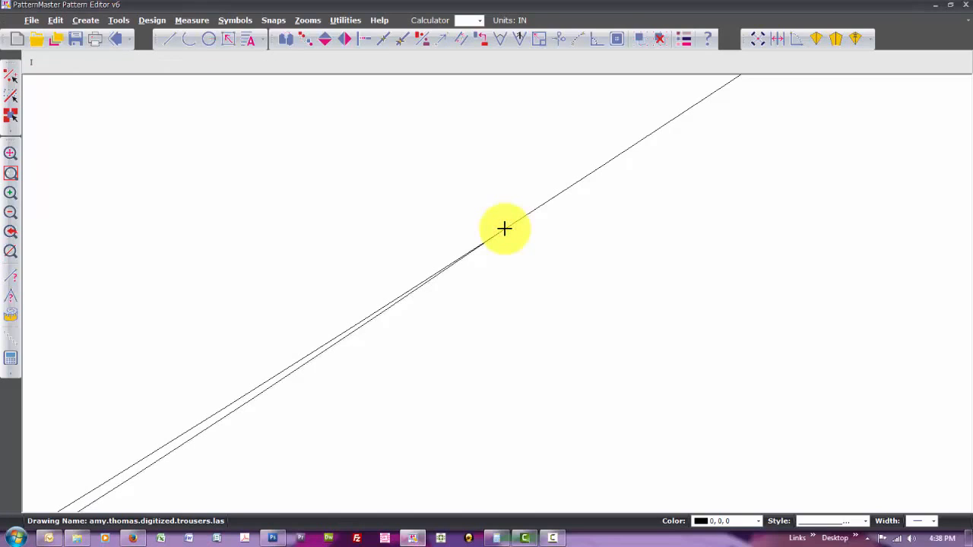
Intersect the pocket's lower right curve with the bottom arc, removing the part of the curve alongside the arc
{"action": "key", "text": "i"}
{"action": "key", "text": "n"}
{"action": "left_click", "coordinate": [534, 211]}
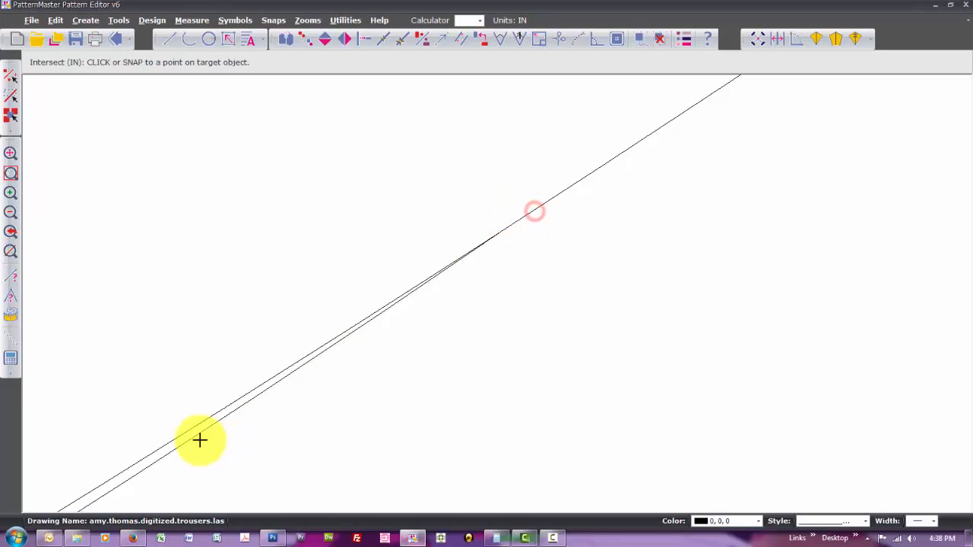
{"action": "left_click", "coordinate": [199, 433]}
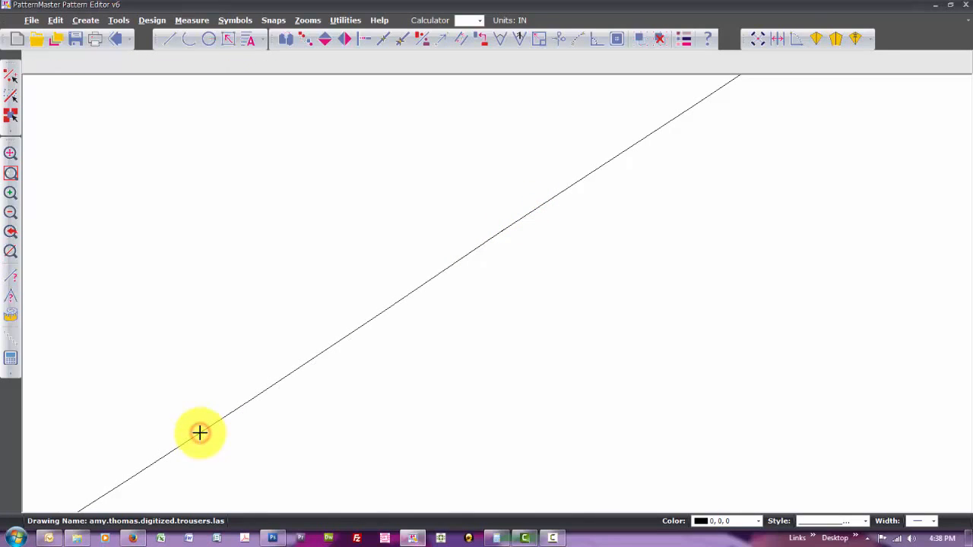
Examine the pocket's whole bottom edge, from the lower left curve to the ledge, for smooth transitions
{"action": "key", "text": "z"}
{"action": "key", "text": "o"}
{"action": "key", "text": "z"}
{"action": "key", "text": "o"}
{"action": "key", "text": "z"}
{"action": "key", "text": "o"}
{"action": "key", "text": "z"}
{"action": "key", "text": "o"}
{"action": "key", "text": "z"}
{"action": "key", "text": "o"}
{"action": "key", "text": "z"}
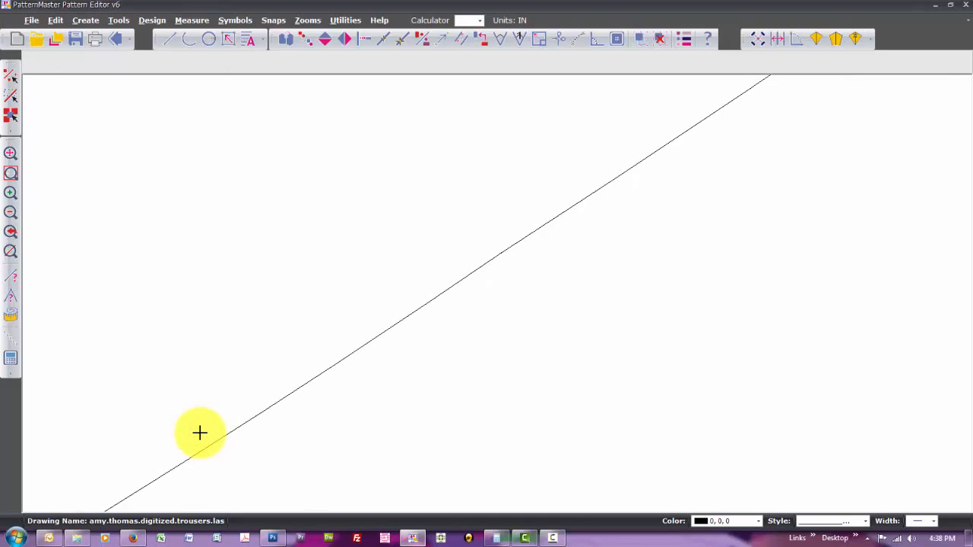
{"action": "key", "text": "o"}
{"action": "key", "text": "z"}
{"action": "key", "text": "o"}
{"action": "key", "text": "z"}
{"action": "key", "text": "o"}
{"action": "key", "text": "z"}
{"action": "key", "text": "o"}
{"action": "key", "text": "z"}
{"action": "key", "text": "o"}
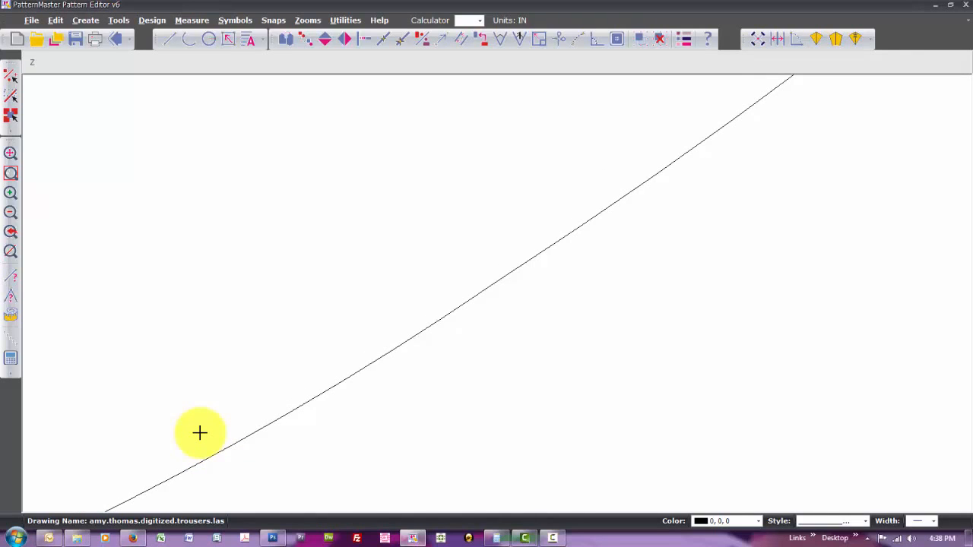
{"action": "key", "text": "z"}
{"action": "key", "text": "o"}
{"action": "key", "text": "z"}
{"action": "key", "text": "o"}
{"action": "key", "text": "z"}
{"action": "key", "text": "o"}
{"action": "key", "text": "z"}
{"action": "key", "text": "o"}
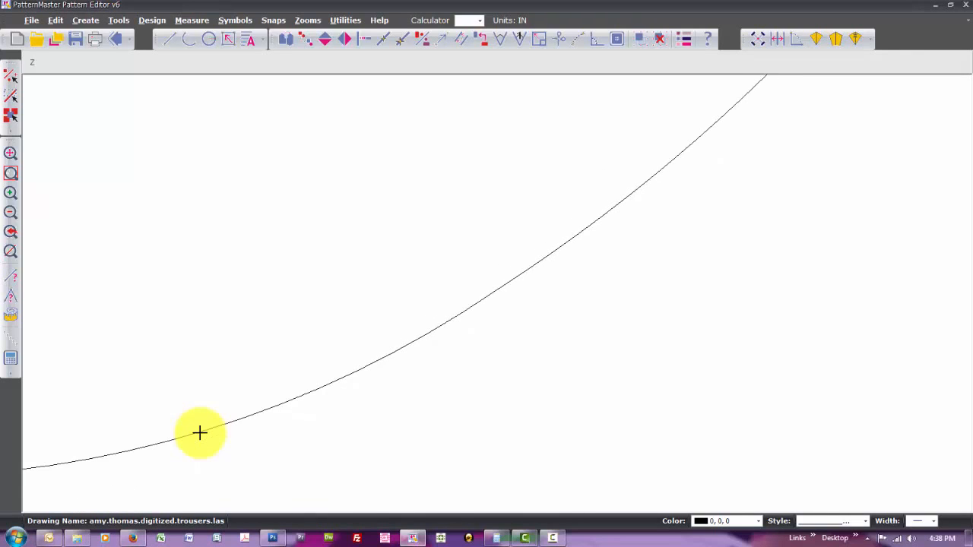
{"action": "key", "text": "z"}
{"action": "key", "text": "o"}
{"action": "key", "text": "z"}
{"action": "key", "text": "o"}
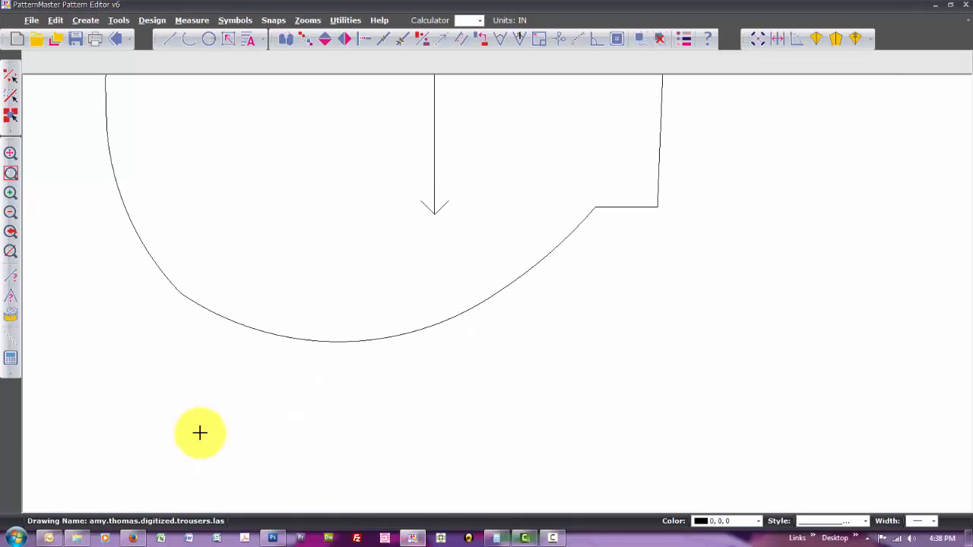
Draw a smoothing arc about 2.18 inches long across the corner between the pocket's lower left curve and the bottom arc
{"action": "key", "text": "a"}
{"action": "key", "text": "r"}
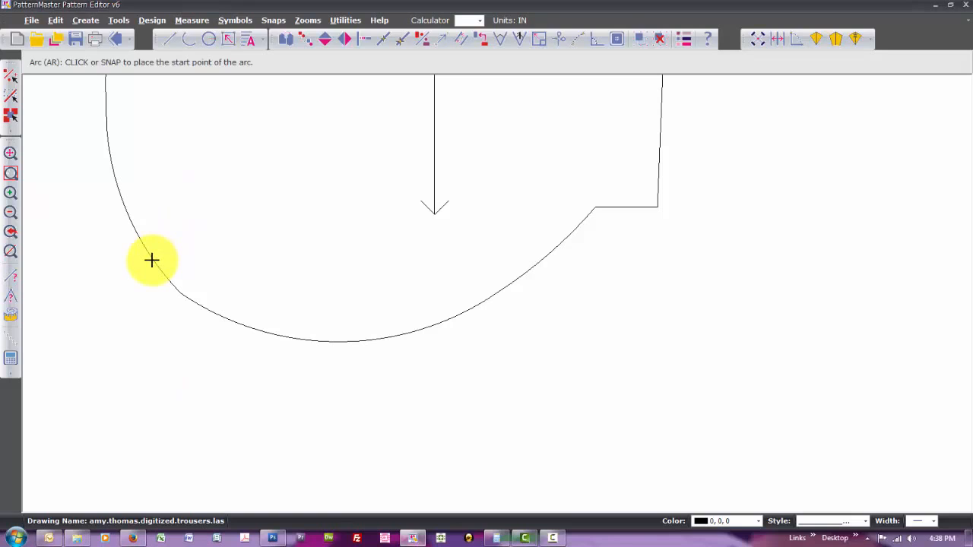
{"action": "key", "text": "z"}
{"action": "key", "text": "w"}
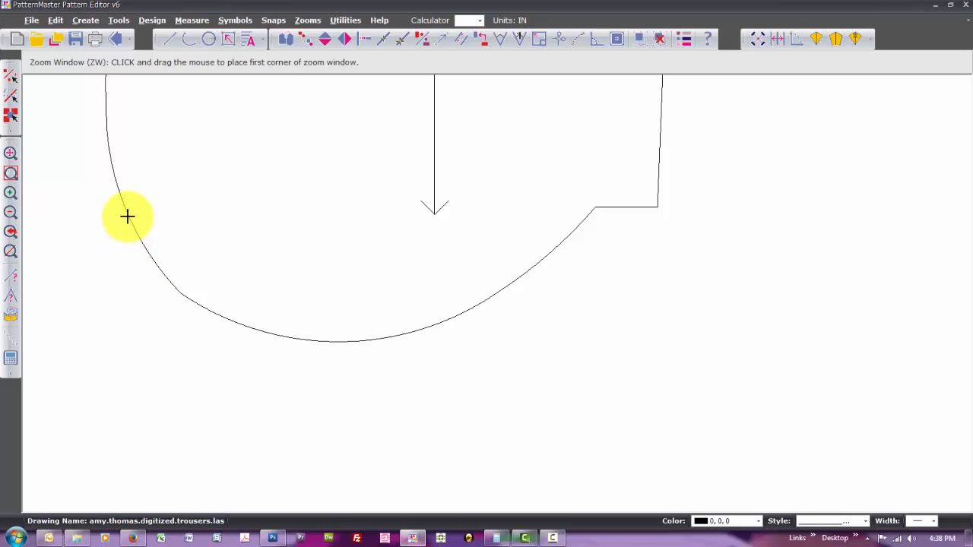
{"action": "left_click_drag", "start_coordinate": [127, 216], "coordinate": [242, 373]}
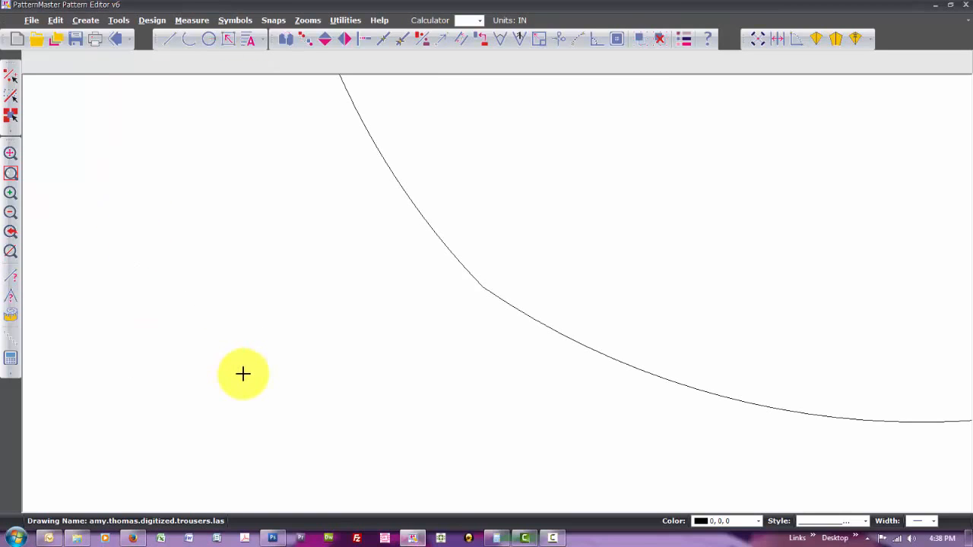
{"action": "left_click", "coordinate": [354, 105]}
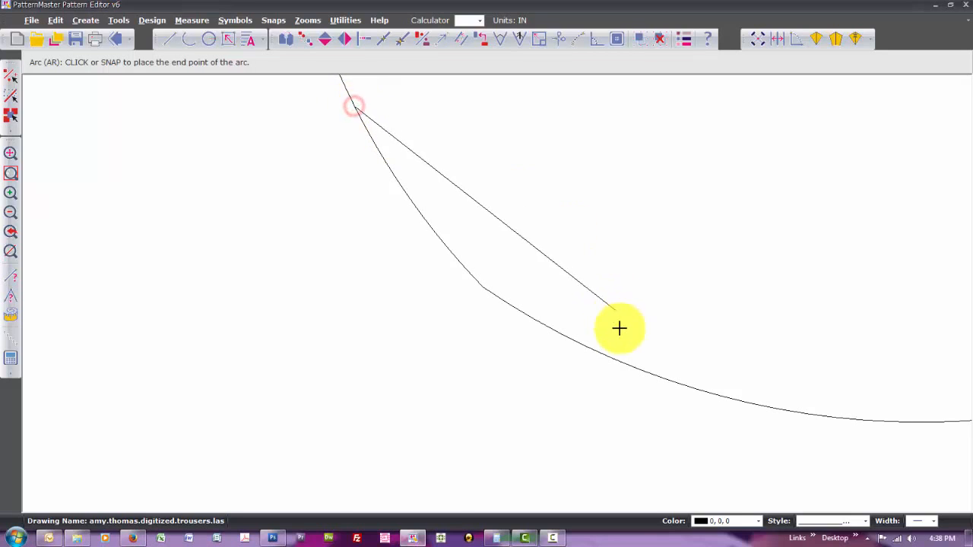
{"action": "left_click", "coordinate": [711, 393]}
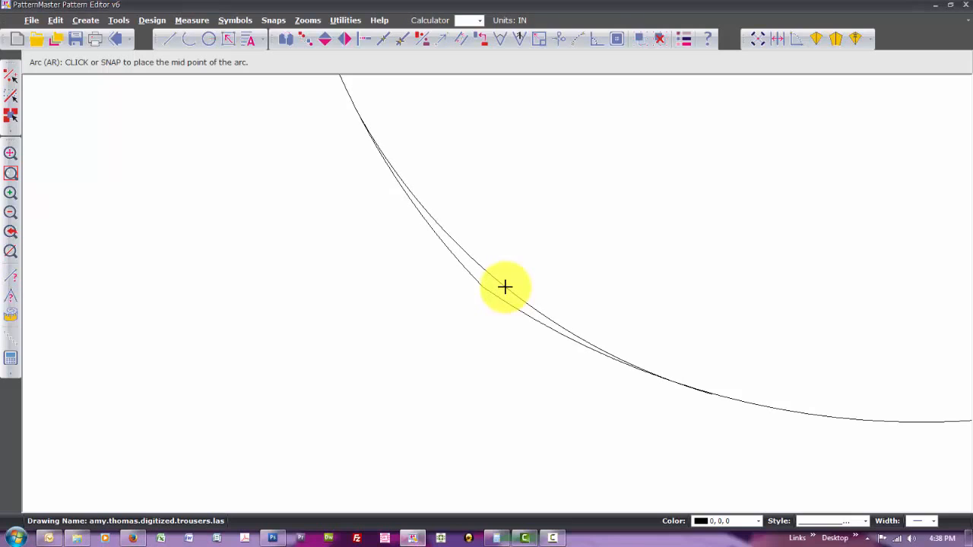
{"action": "left_click", "coordinate": [506, 288]}
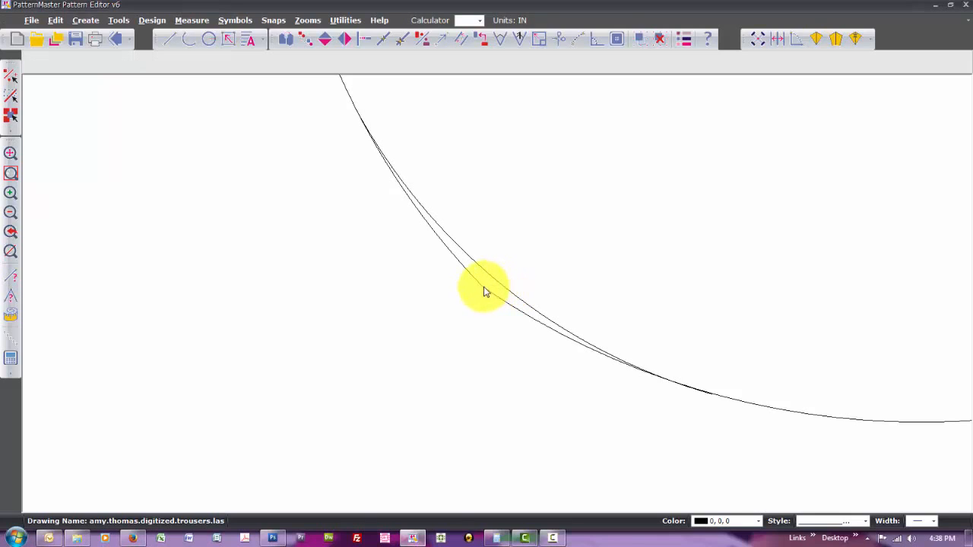
Intersect the pocket's lower left curve with the new smoothing arc, trimming the part of the curve beyond it
{"action": "left_click", "coordinate": [286, 39]}
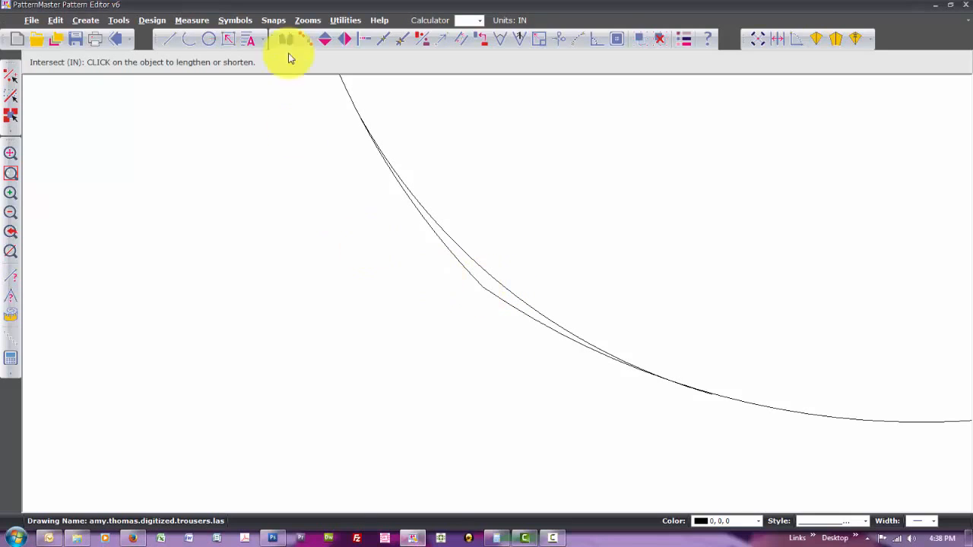
{"action": "left_click", "coordinate": [351, 100]}
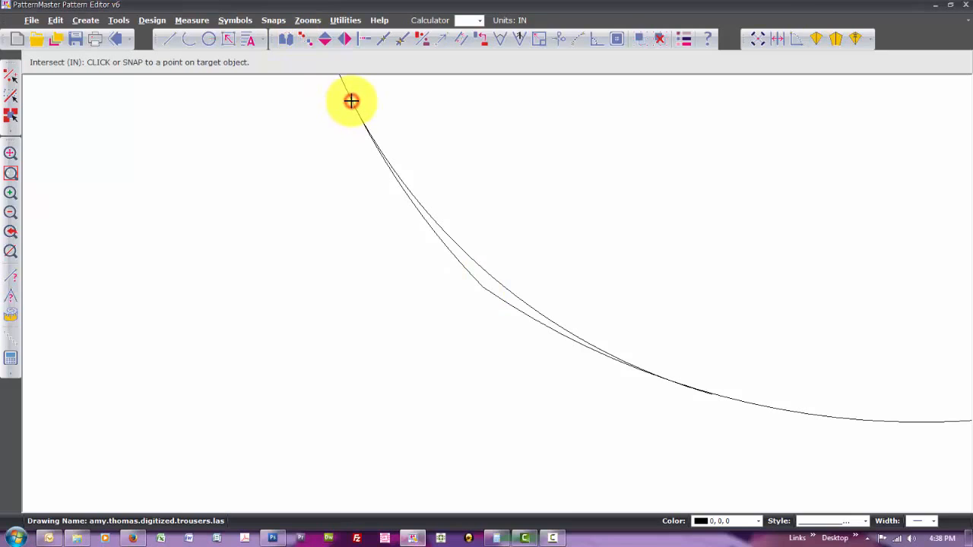
{"action": "left_click", "coordinate": [493, 277]}
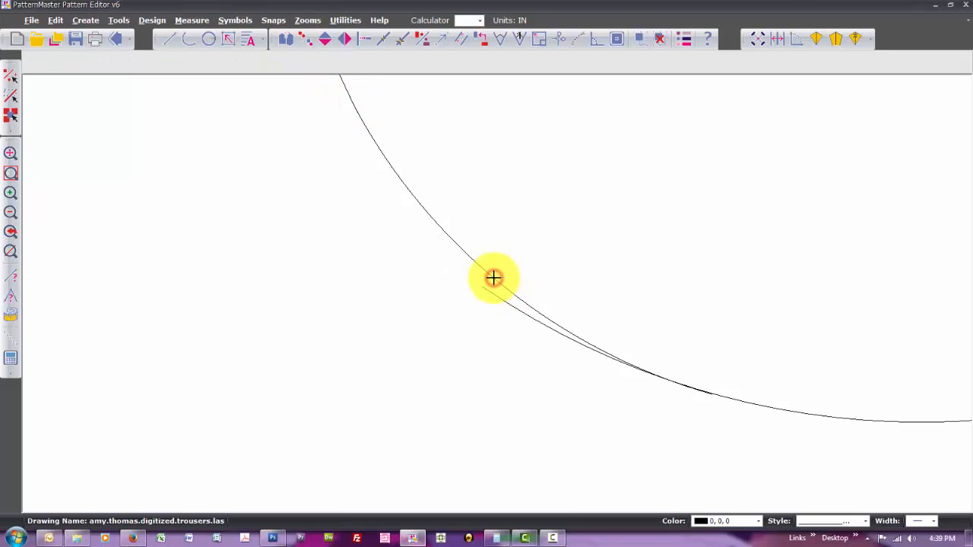
Refine the smoothing arc's right endpoint with Move Point so it lies on the pocket's bottom arc
{"action": "left_click", "coordinate": [850, 423]}
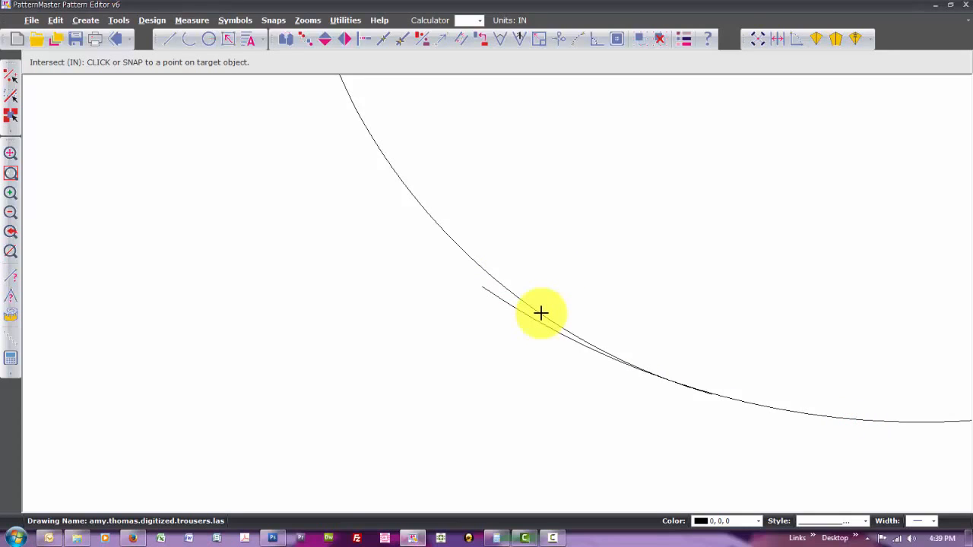
{"action": "type", "text": "zw"}
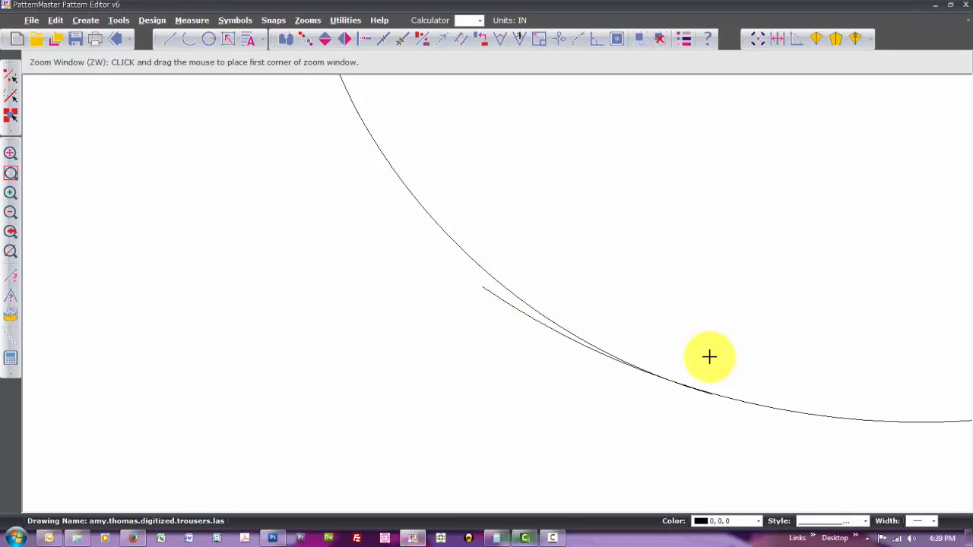
{"action": "left_click", "coordinate": [685, 352]}
{"action": "left_click", "coordinate": [750, 444]}
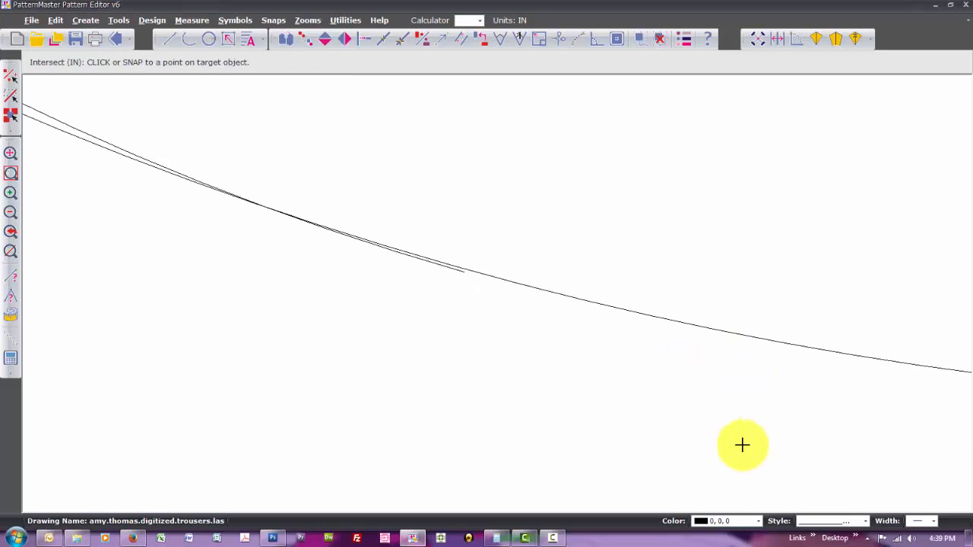
{"action": "type", "text": "mp"}
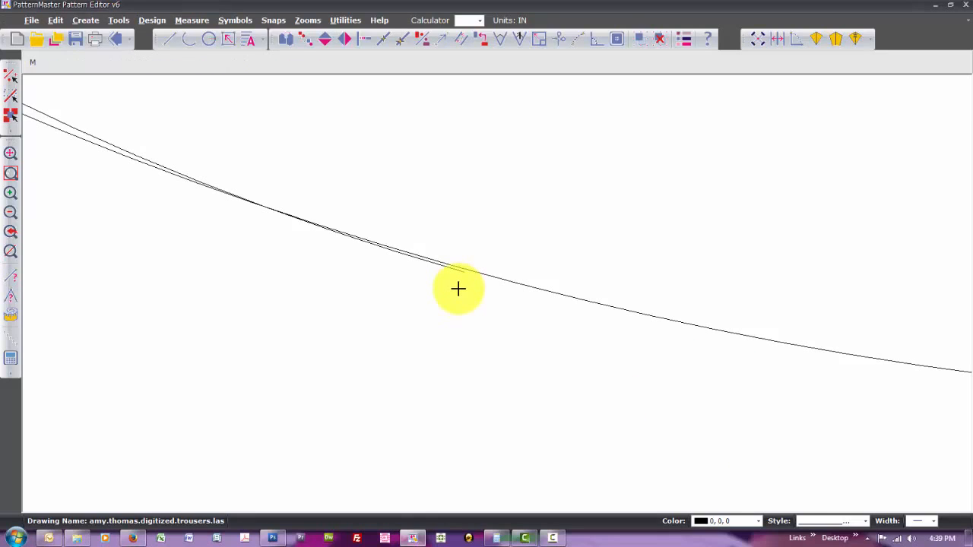
{"action": "left_click", "coordinate": [449, 266]}
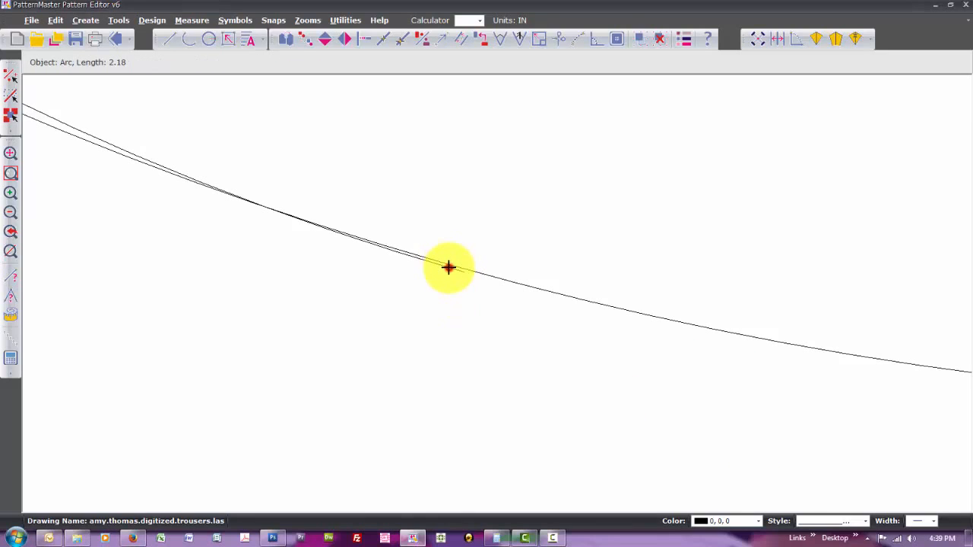
{"action": "left_click", "coordinate": [464, 271]}
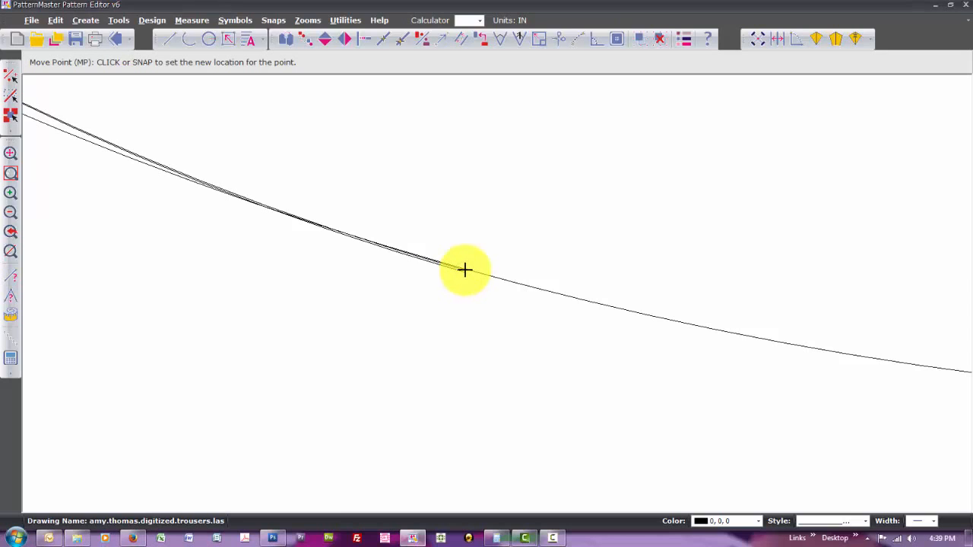
{"action": "left_click", "coordinate": [467, 269]}
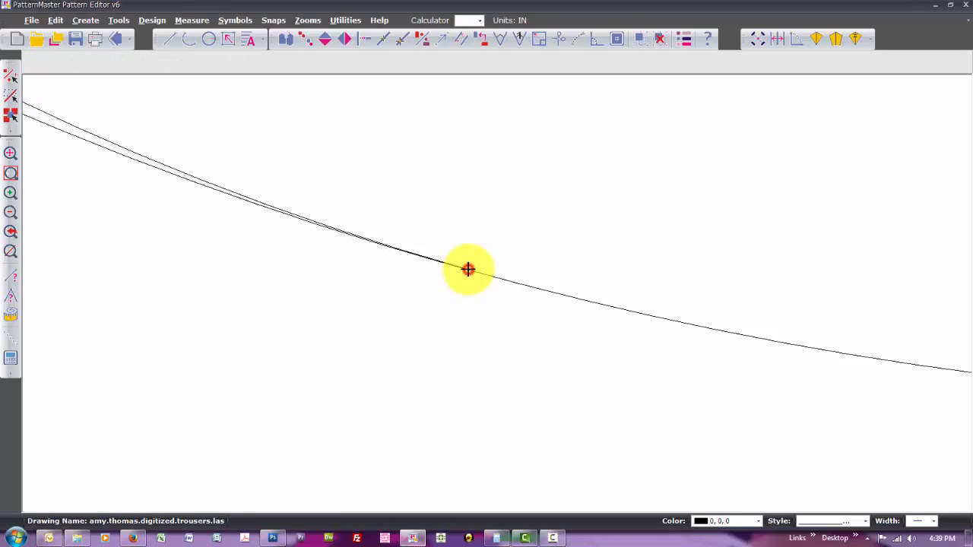
Intersect the pocket's bottom arc with the smoothing arc, removing the leftover segment alongside it
{"action": "type", "text": "in"}
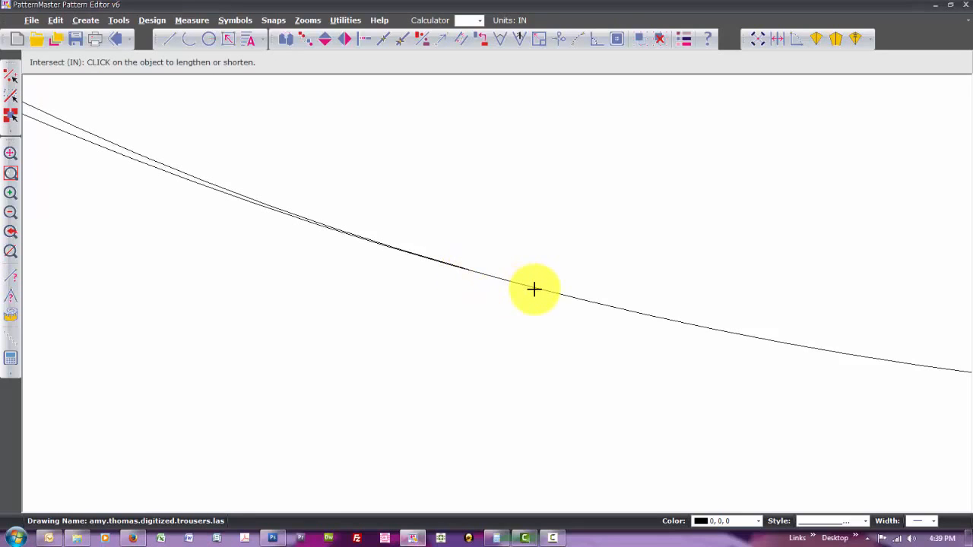
{"action": "type", "text": "zozozo"}
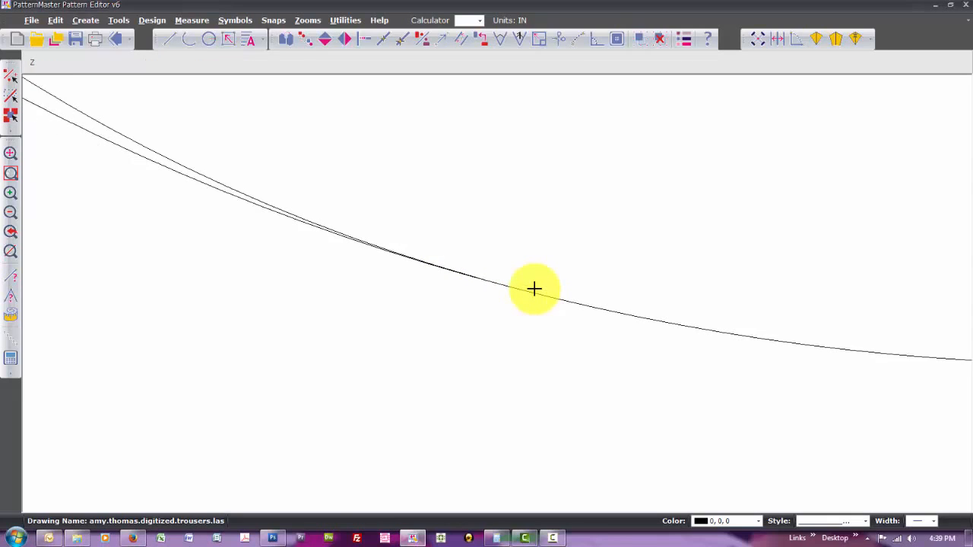
{"action": "type", "text": "zozo"}
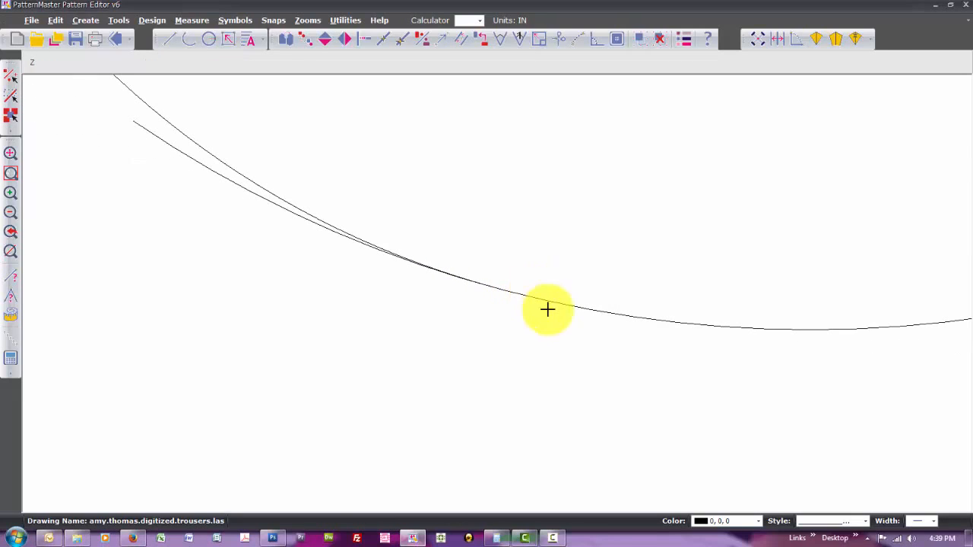
{"action": "left_click", "coordinate": [553, 303]}
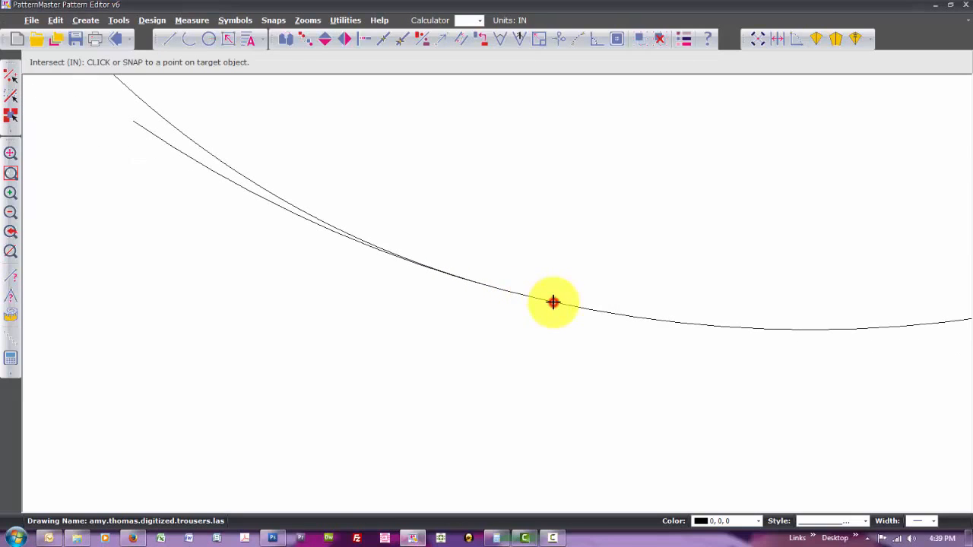
{"action": "left_click", "coordinate": [224, 162]}
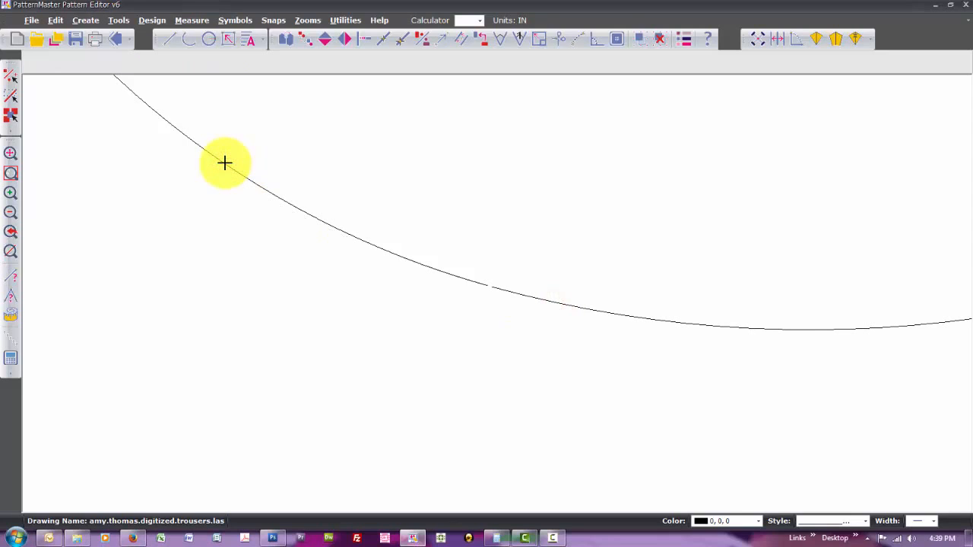
Try to close the small gap between the smoothing arc and the bottom arc by intersecting them with each other
{"action": "type", "text": "zozozozo"}
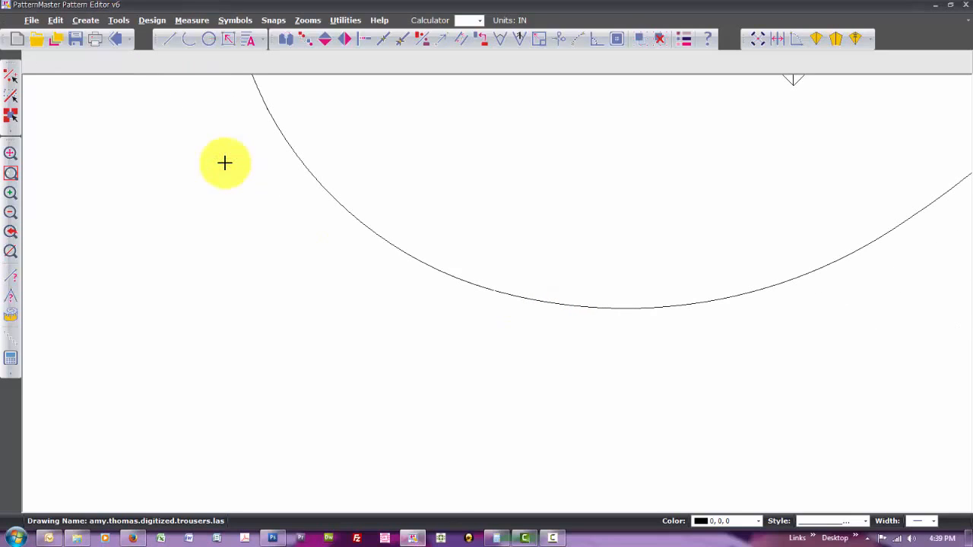
{"action": "type", "text": "in"}
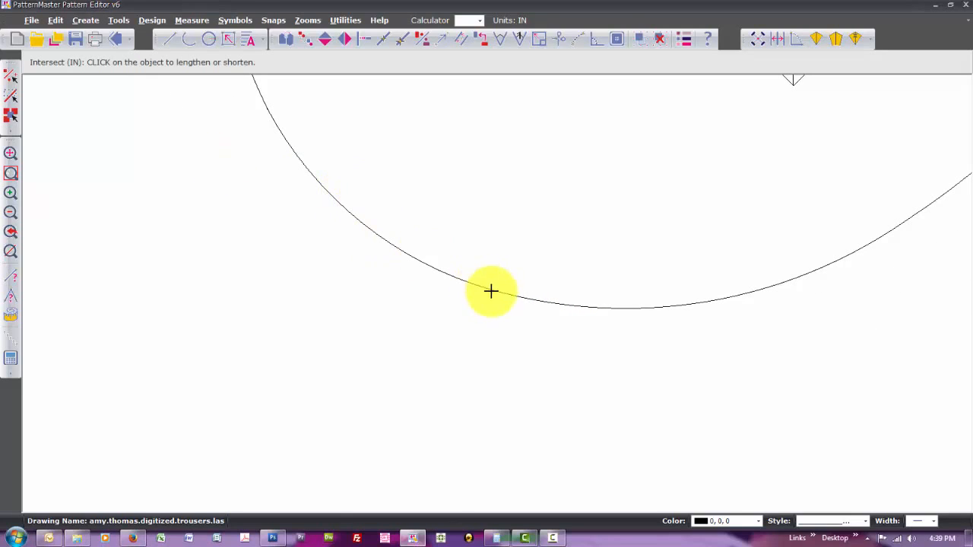
{"action": "left_click", "coordinate": [510, 295]}
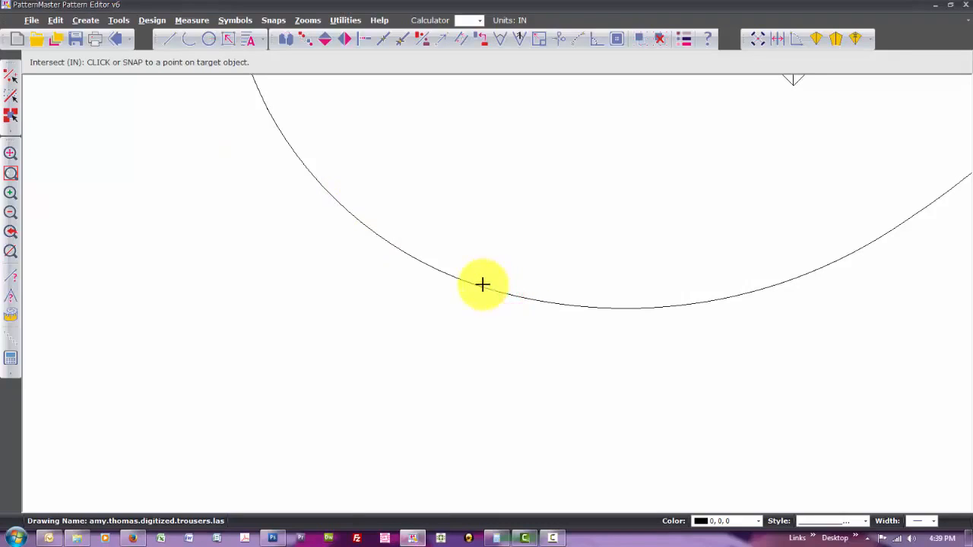
{"action": "left_click", "coordinate": [482, 287]}
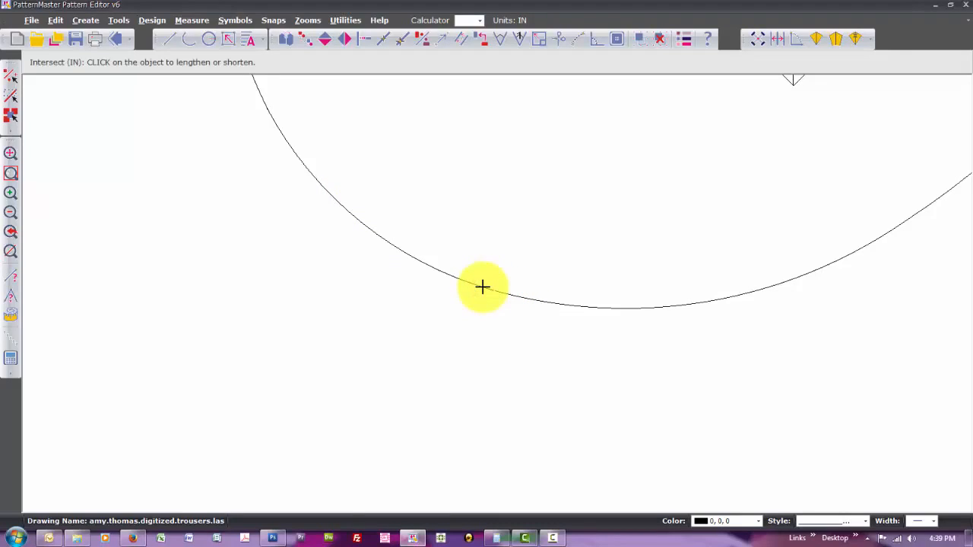
{"action": "left_click", "coordinate": [482, 287]}
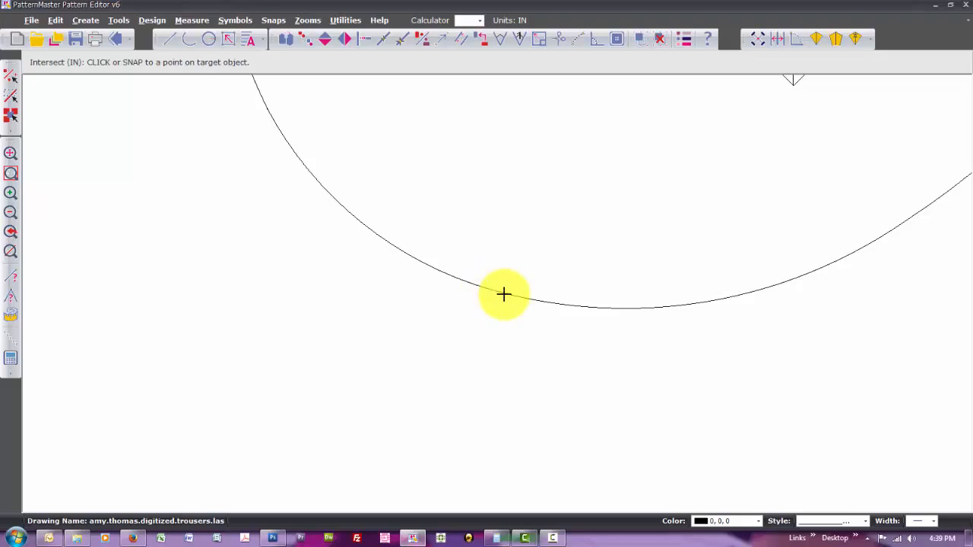
{"action": "left_click", "coordinate": [504, 293]}
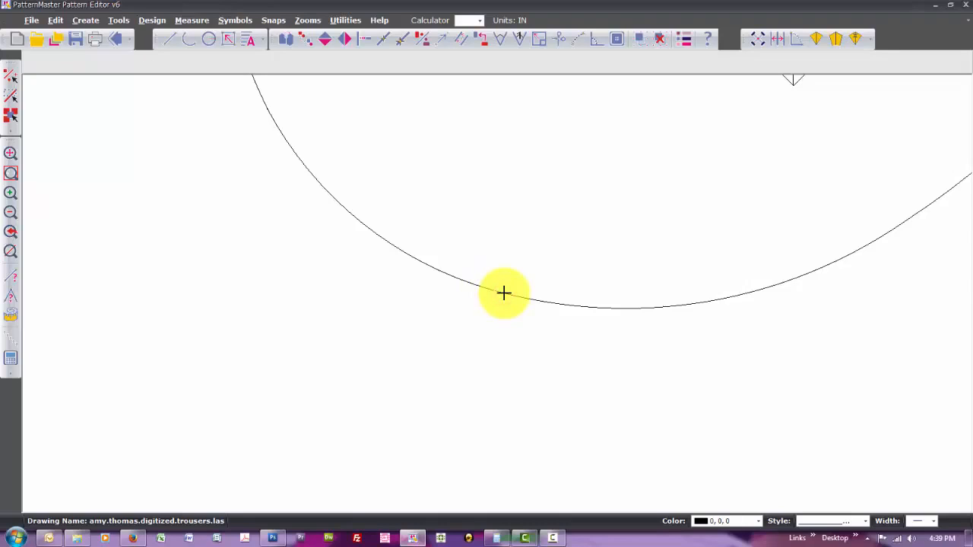
Move the smoothing arc's right endpoint onto the left end of the bottom arc to close the gap, and review the whole pocket
{"action": "type", "text": "ZW"}
{"action": "key", "text": "Return"}
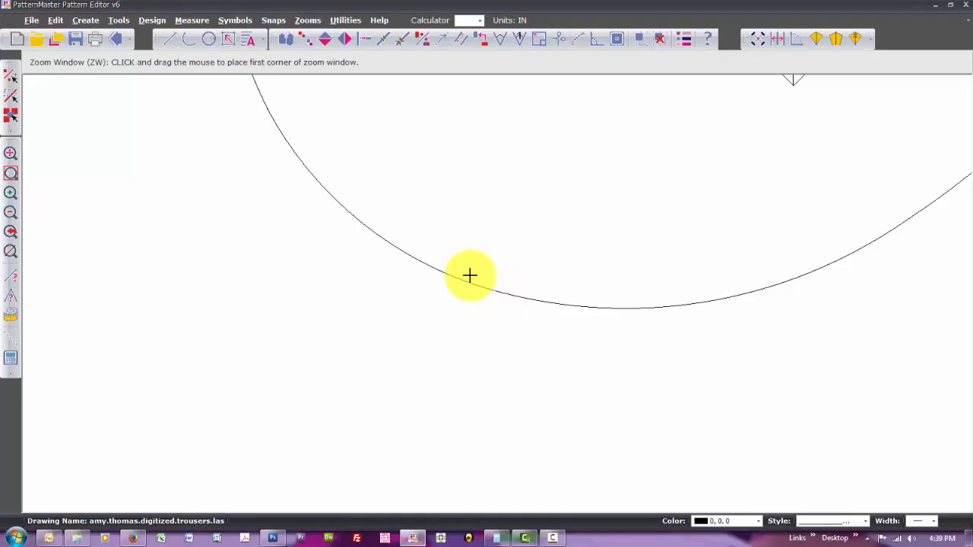
{"action": "left_click_drag", "start_coordinate": [469, 275], "coordinate": [551, 343]}
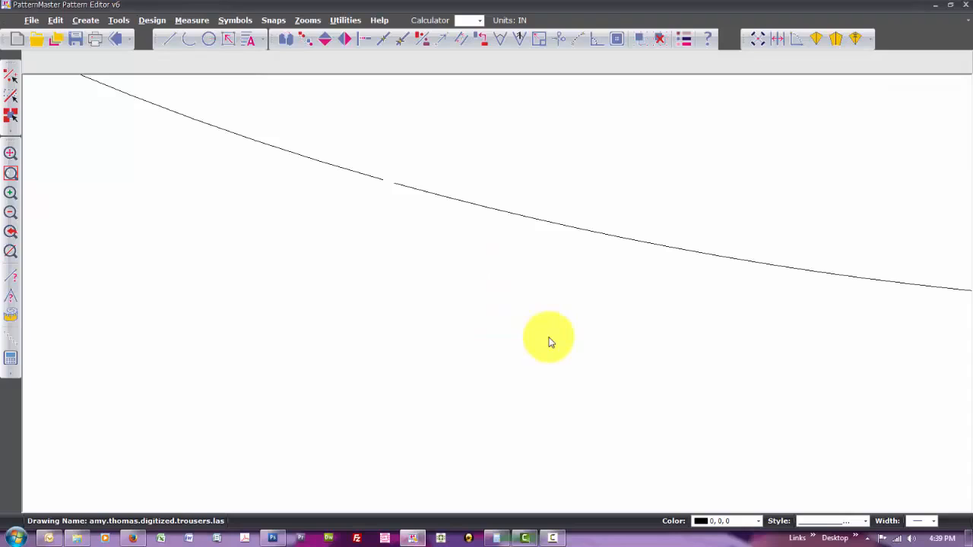
{"action": "type", "text": "MP"}
{"action": "key", "text": "Return"}
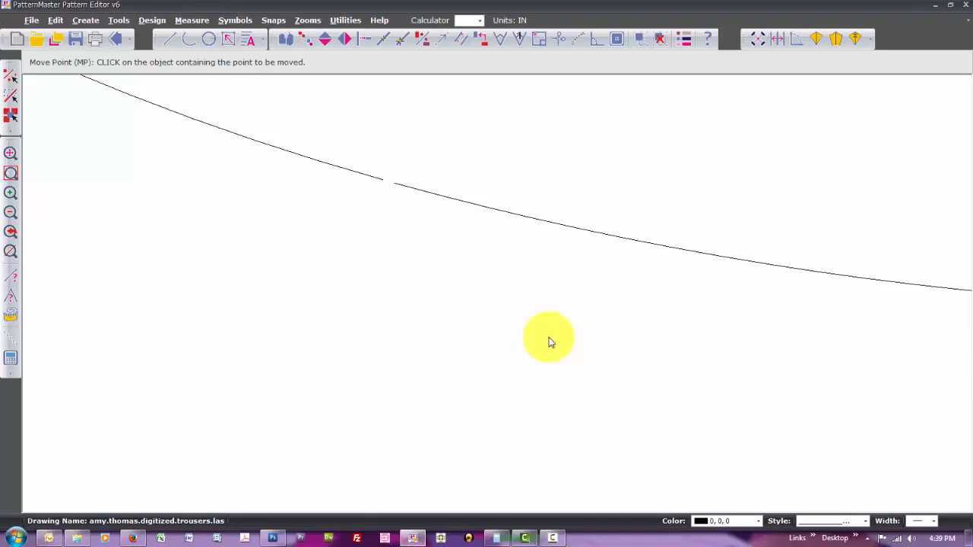
{"action": "left_click", "coordinate": [363, 174]}
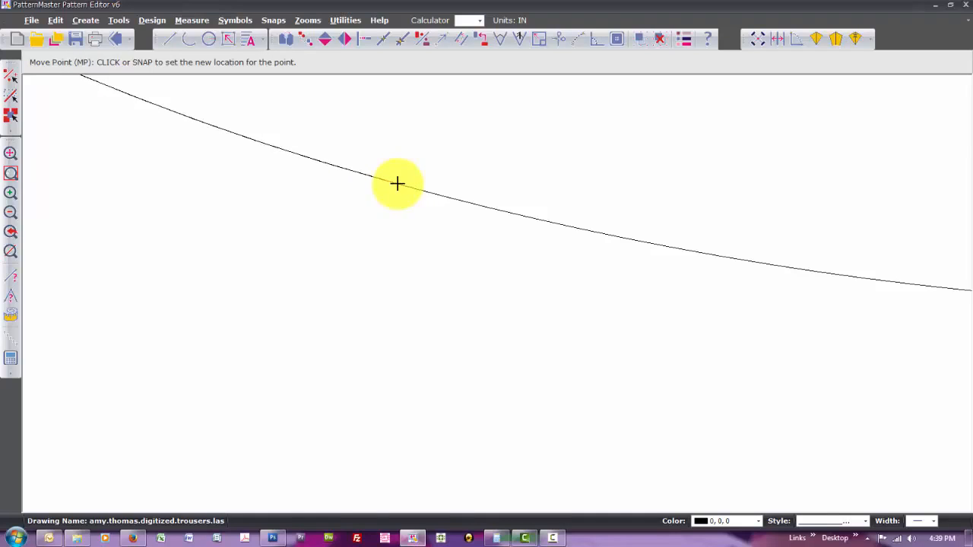
{"action": "left_click", "coordinate": [397, 183]}
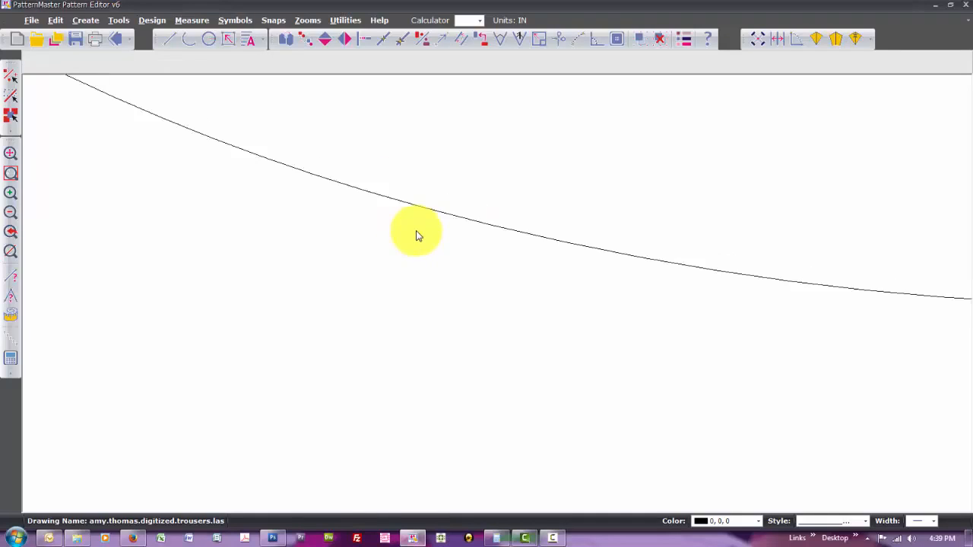
{"action": "scroll", "coordinate": [417, 237], "scroll_direction": "down", "scroll_amount": 5}
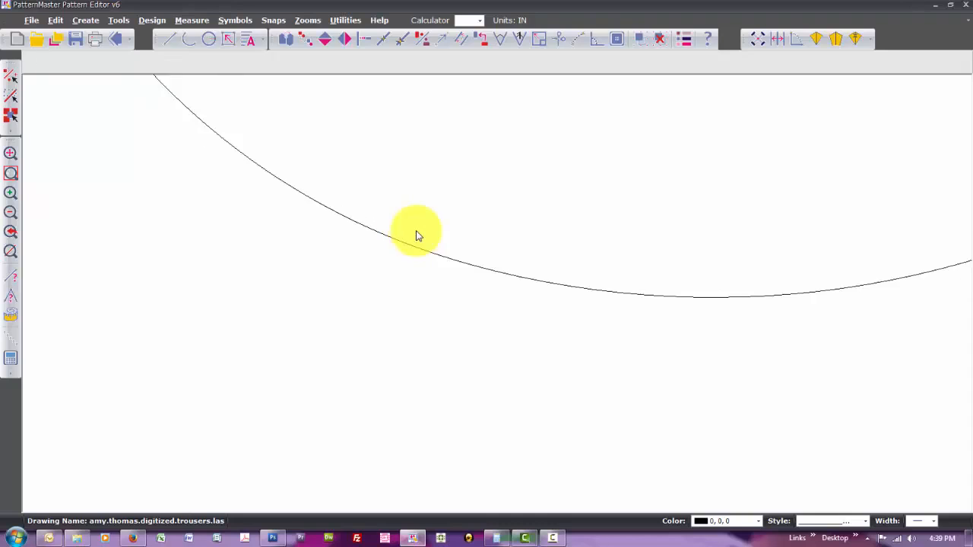
{"action": "scroll", "coordinate": [417, 236], "scroll_direction": "down", "scroll_amount": 5}
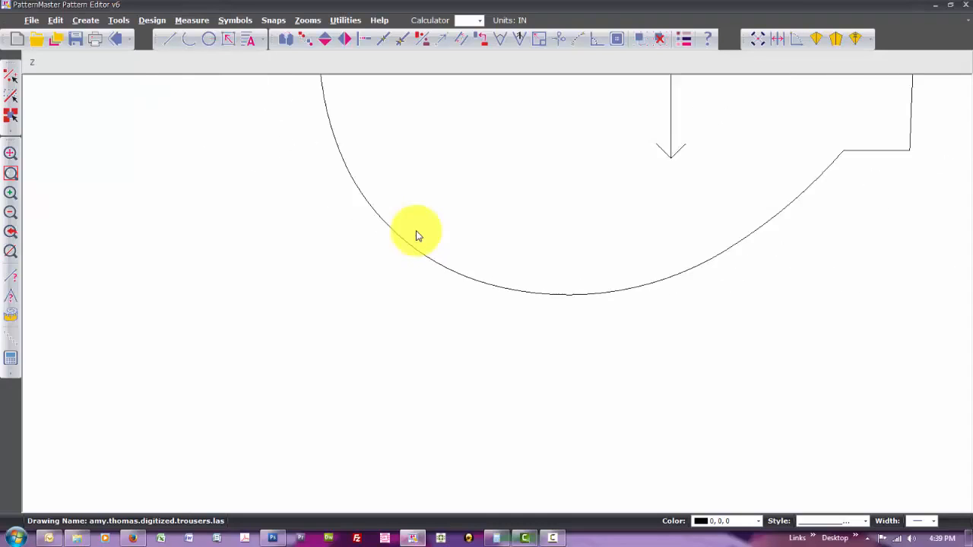
{"action": "scroll", "coordinate": [416, 237], "scroll_direction": "down", "scroll_amount": 4}
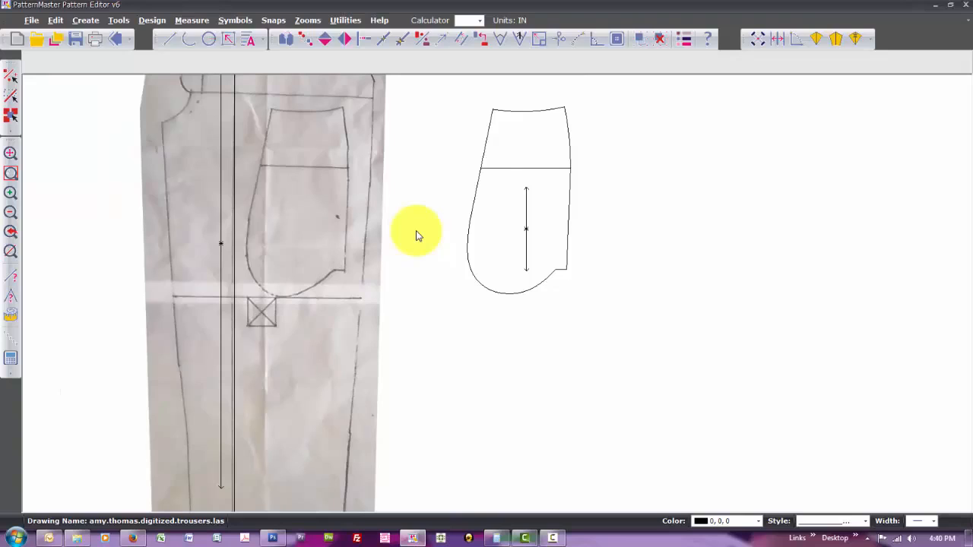
Label the pocket piece with the text "Pocket inset" and "Cut 2 of fabric" beside the grainline, below the horizontal line
{"action": "scroll", "coordinate": [417, 236], "scroll_direction": "up", "scroll_amount": 3}
{"action": "key", "text": "Return"}
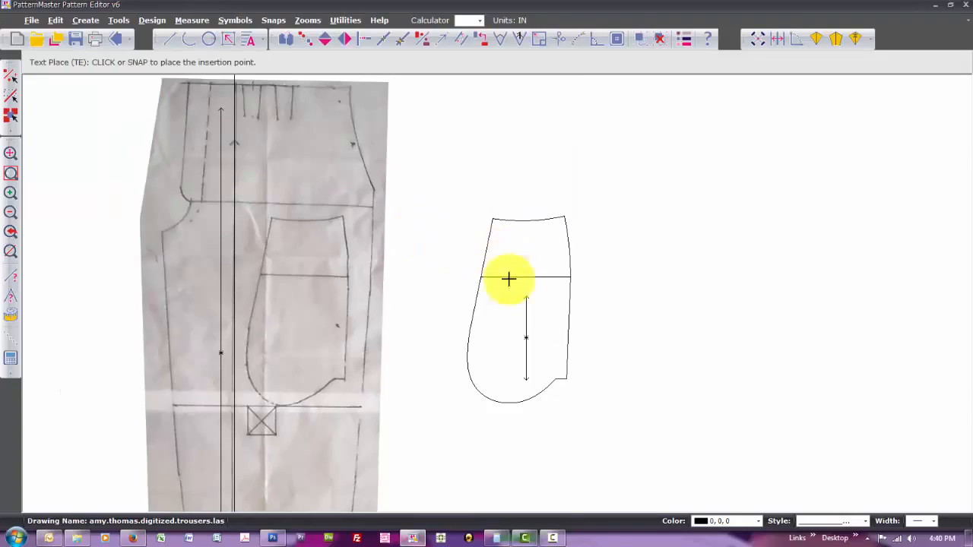
{"action": "left_click", "coordinate": [485, 311]}
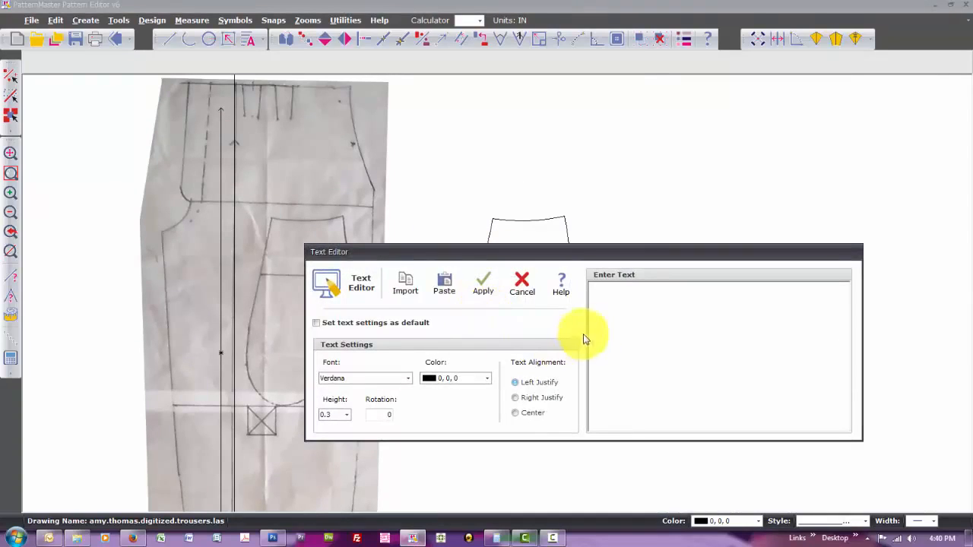
{"action": "left_click", "coordinate": [632, 303]}
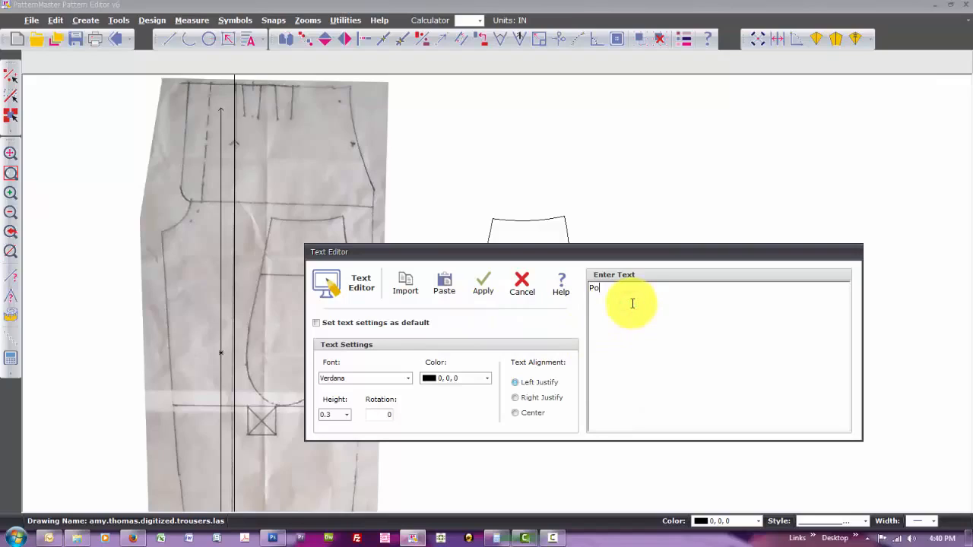
{"action": "type", "text": "Pocket inset"}
{"action": "left_click", "coordinate": [494, 286]}
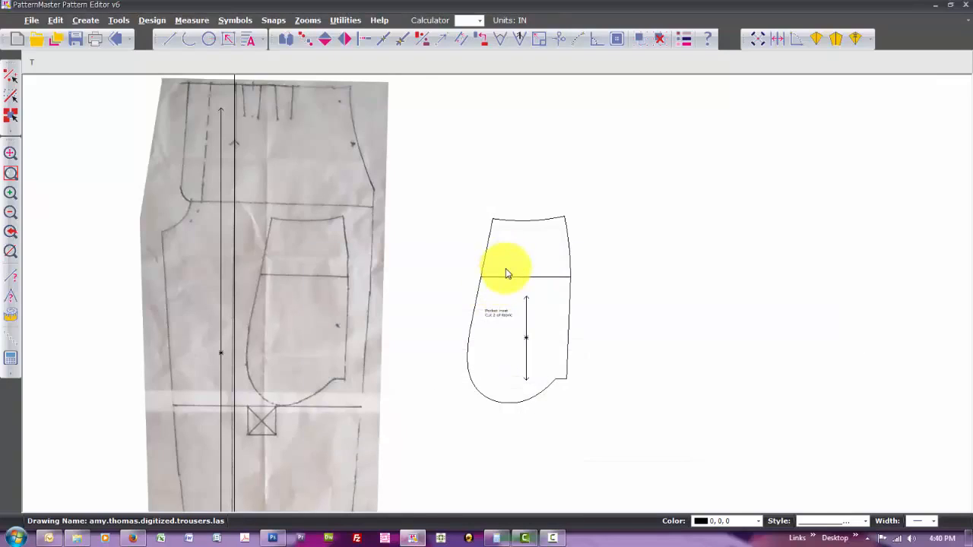
Place the text "High hipline" just above the horizontal line across the pocket piece
{"action": "left_click", "coordinate": [498, 273]}
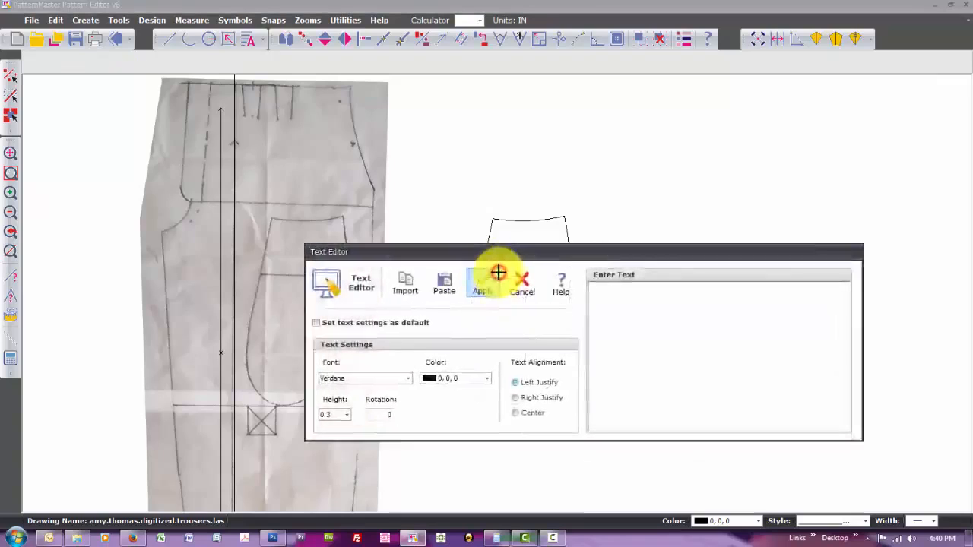
{"action": "left_click", "coordinate": [620, 292]}
{"action": "type", "text": "High hi"}
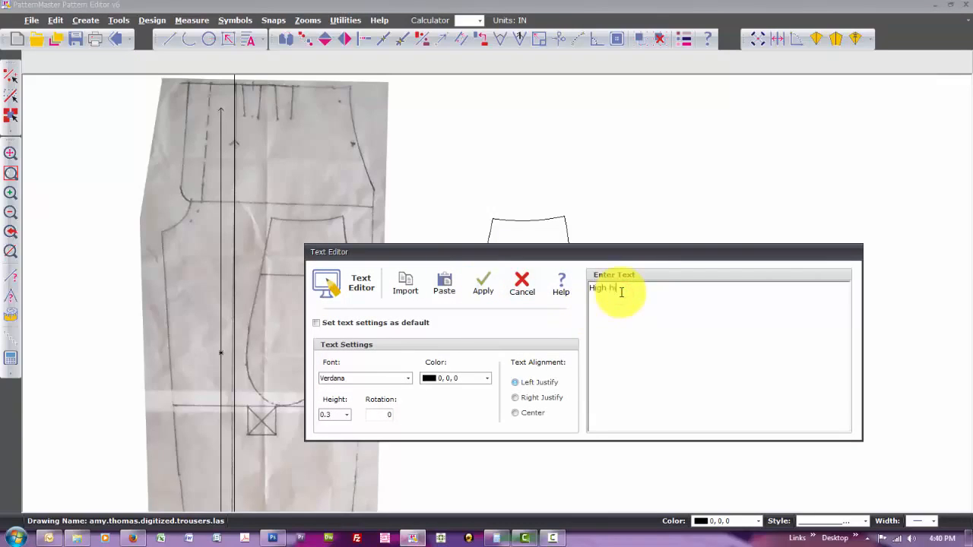
{"action": "type", "text": "pline"}
{"action": "left_click", "coordinate": [482, 283]}
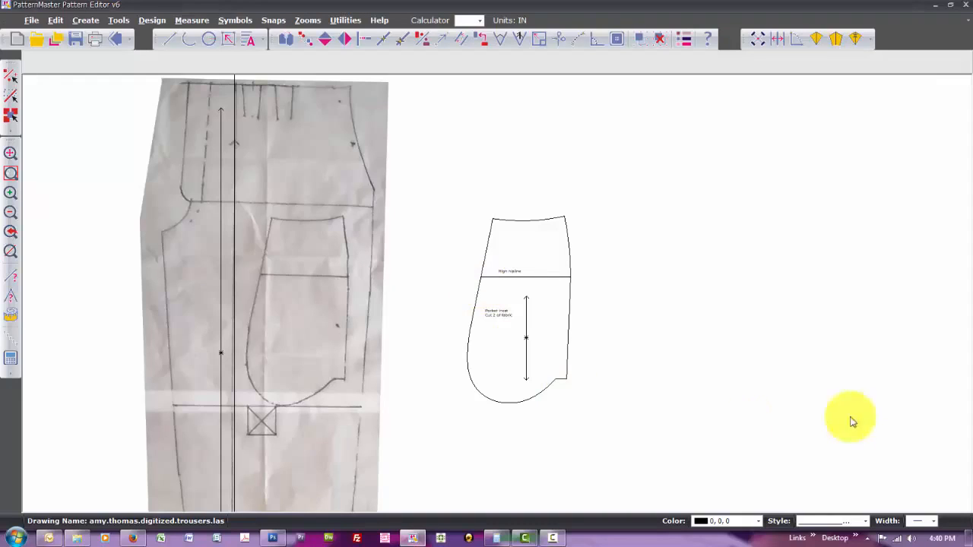
Switch the line style to dashed and offset the pocket's top edge and both right-side edge segments inward by 0.625 in
{"action": "left_click", "coordinate": [867, 521]}
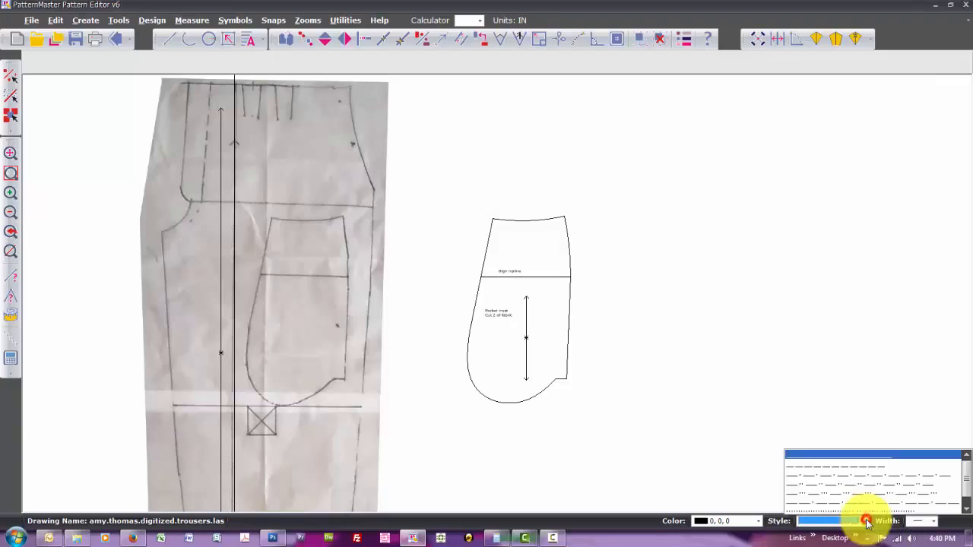
{"action": "left_click", "coordinate": [837, 467]}
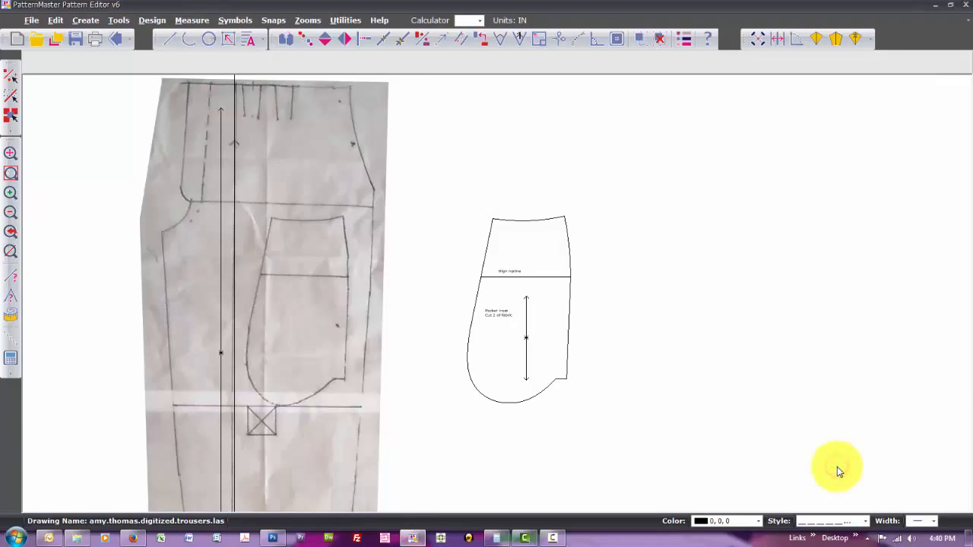
{"action": "type", "text": "of625"}
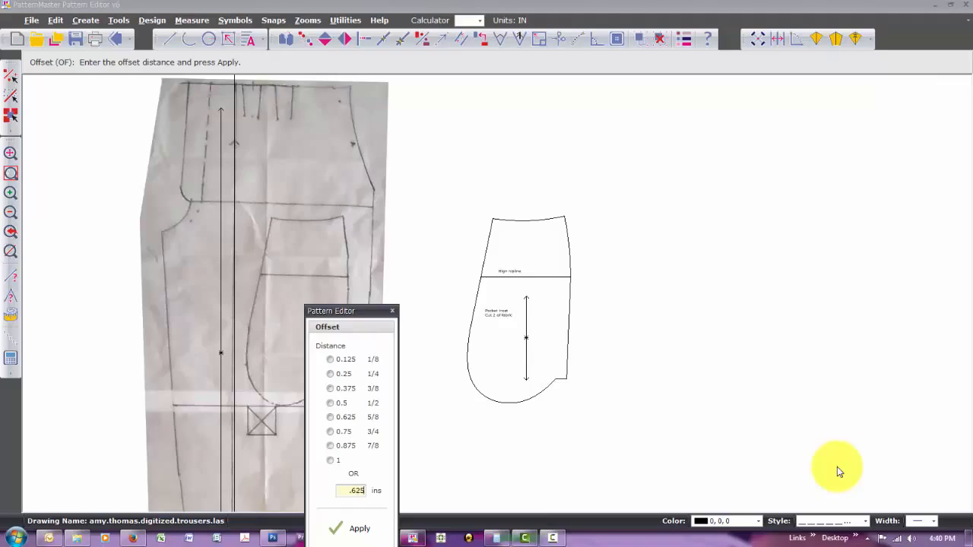
{"action": "key", "text": "Return"}
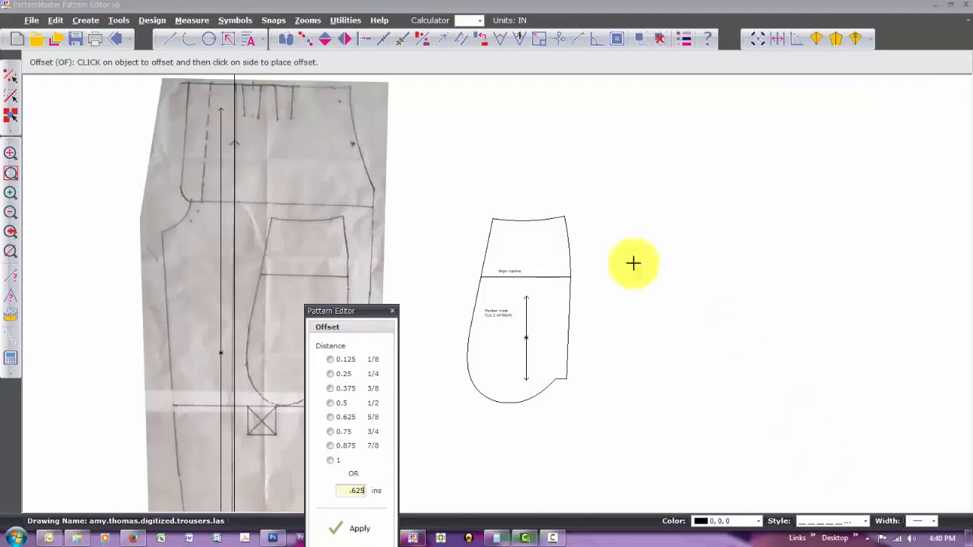
{"action": "left_click", "coordinate": [499, 225]}
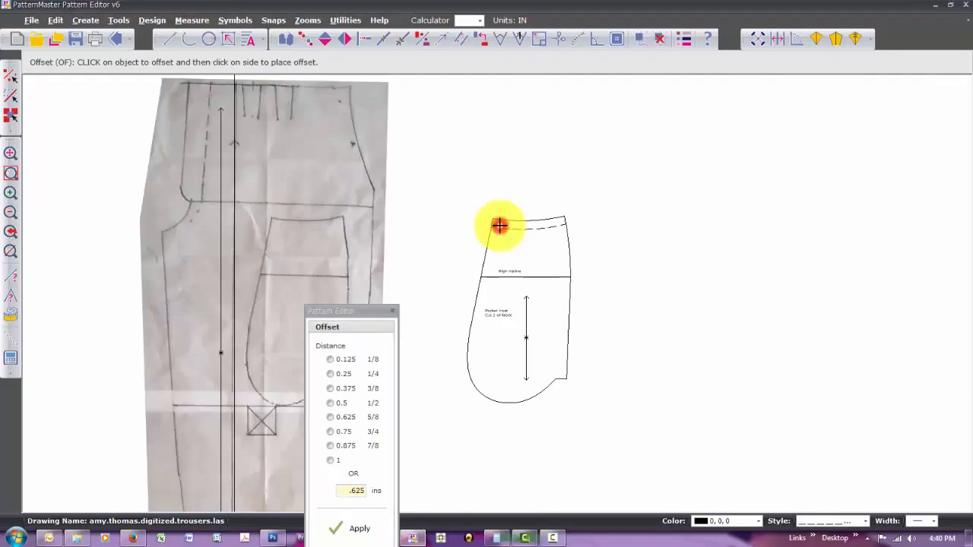
{"action": "left_click", "coordinate": [565, 239]}
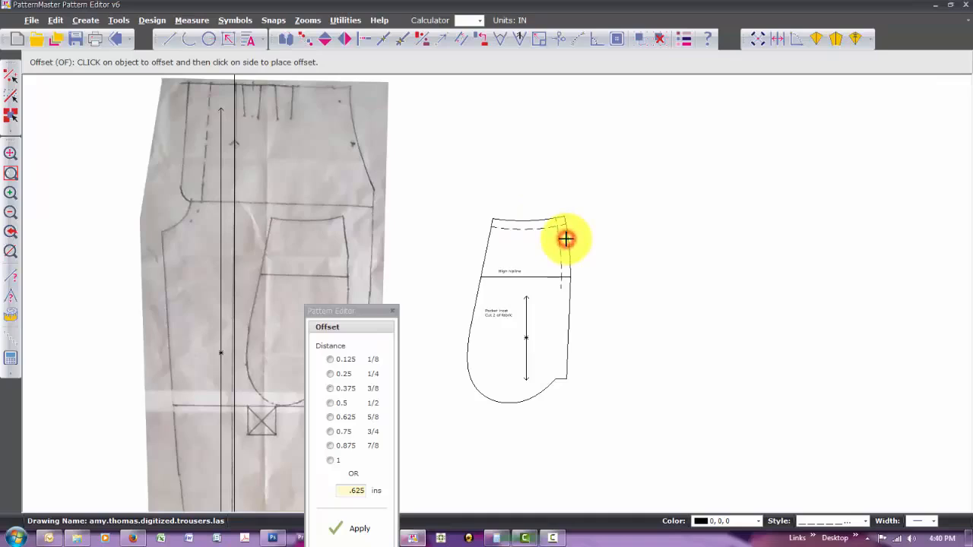
{"action": "left_click", "coordinate": [565, 306]}
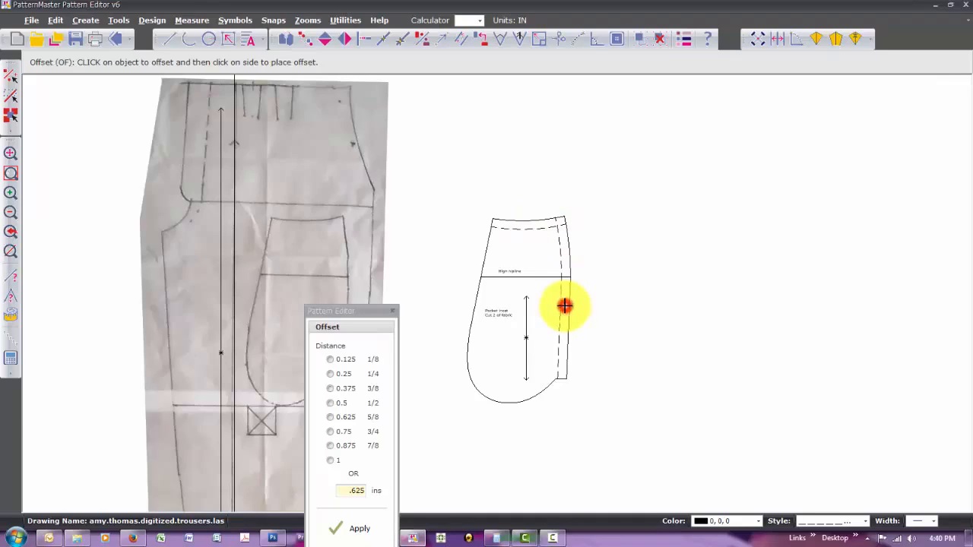
Offset the short lower-right edge and the bottom curve segments of the pocket inward by 0.625 in
{"action": "left_click", "coordinate": [562, 377]}
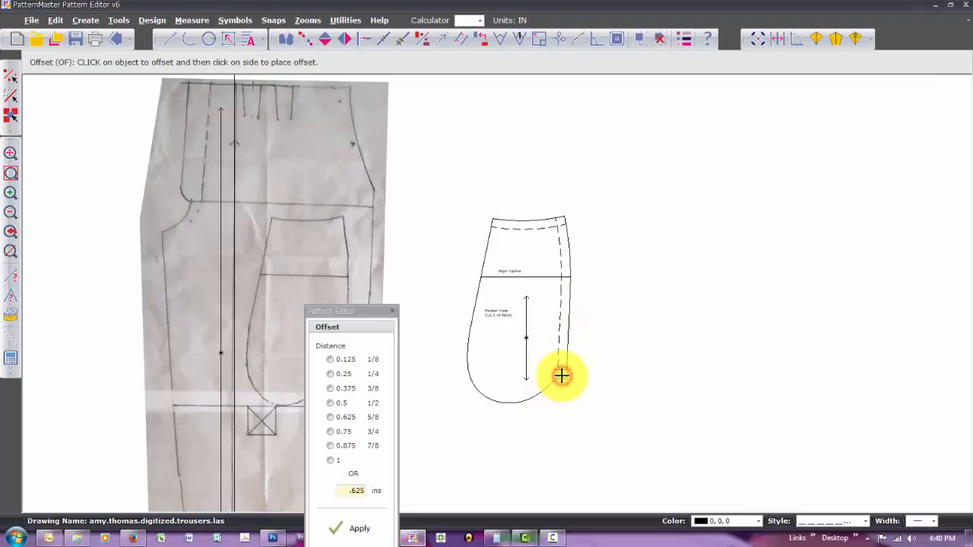
{"action": "left_click", "coordinate": [547, 384]}
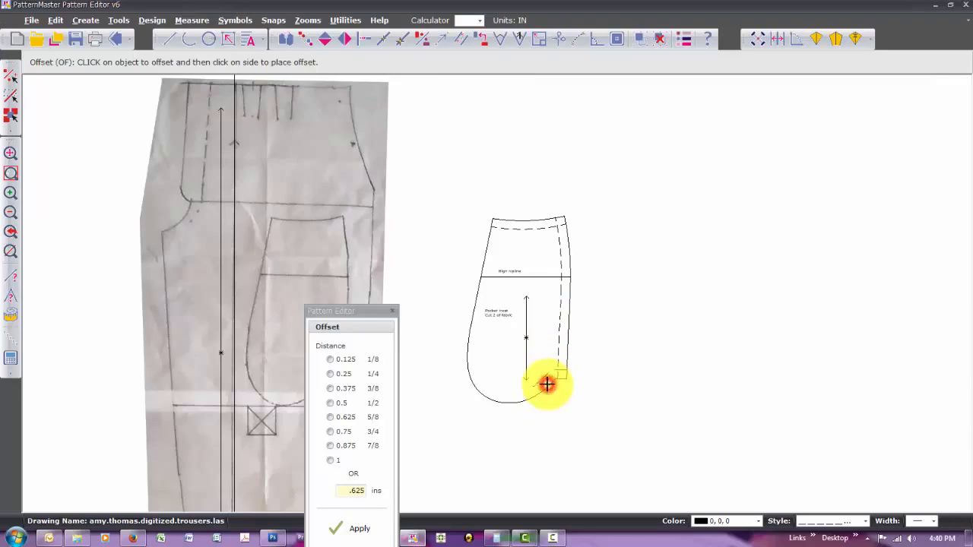
{"action": "left_click", "coordinate": [508, 397]}
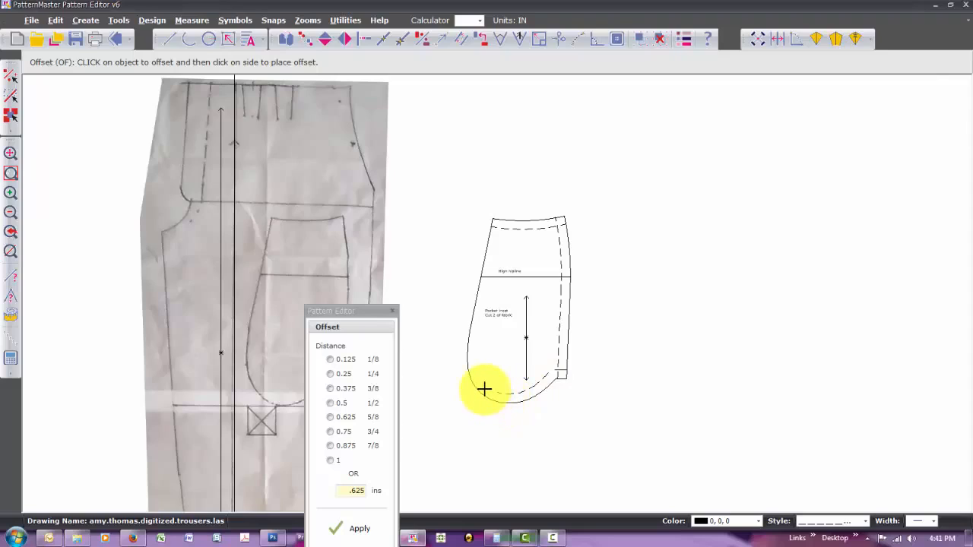
Offset the pocket's lower-left curves and left edge inward by 0.625 in and remove the stray dashed segment inside the curve
{"action": "left_click", "coordinate": [484, 389]}
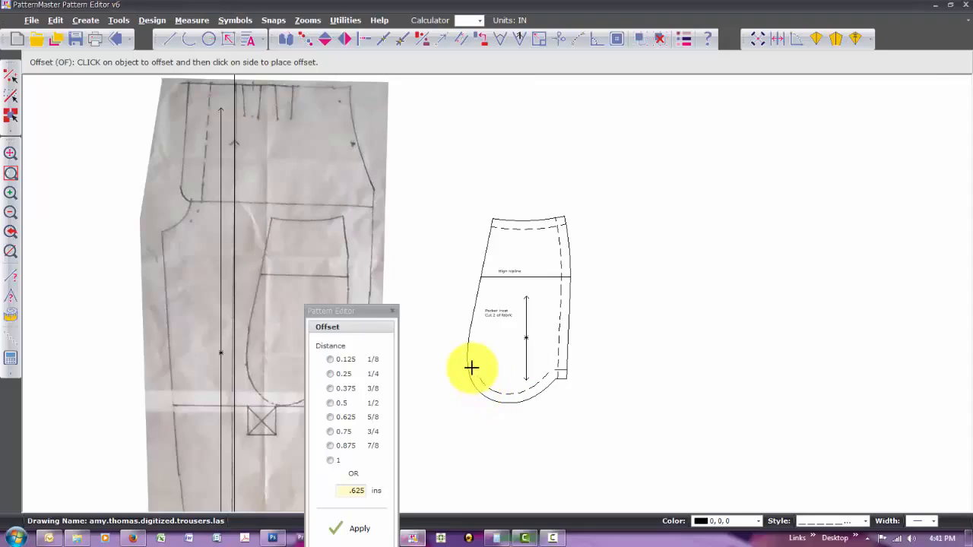
{"action": "left_click", "coordinate": [471, 367]}
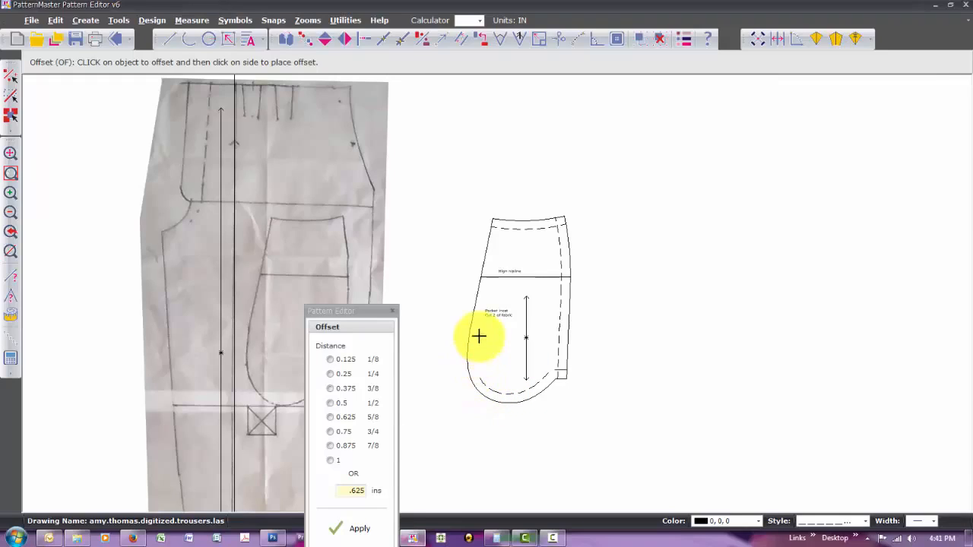
{"action": "left_click", "coordinate": [474, 355]}
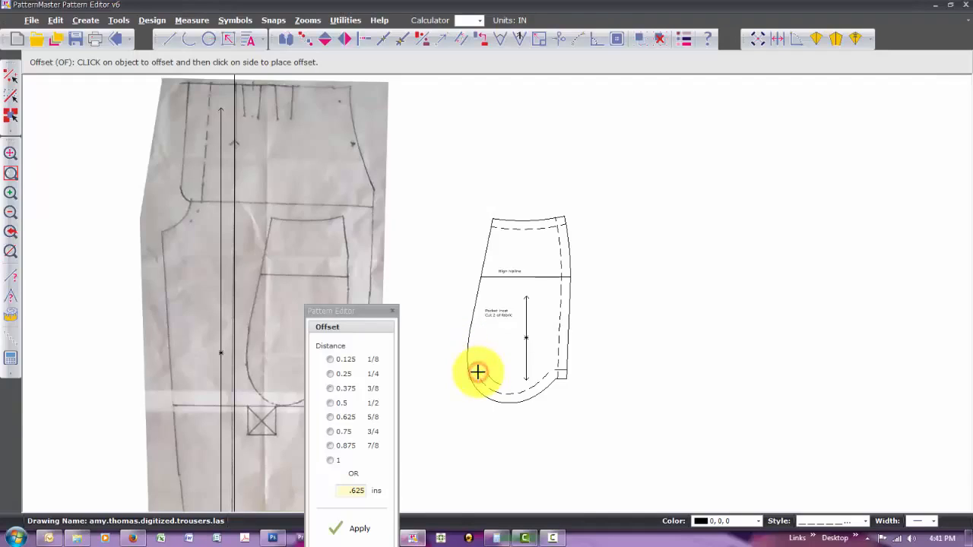
{"action": "left_click", "coordinate": [477, 372]}
{"action": "left_click", "coordinate": [474, 368]}
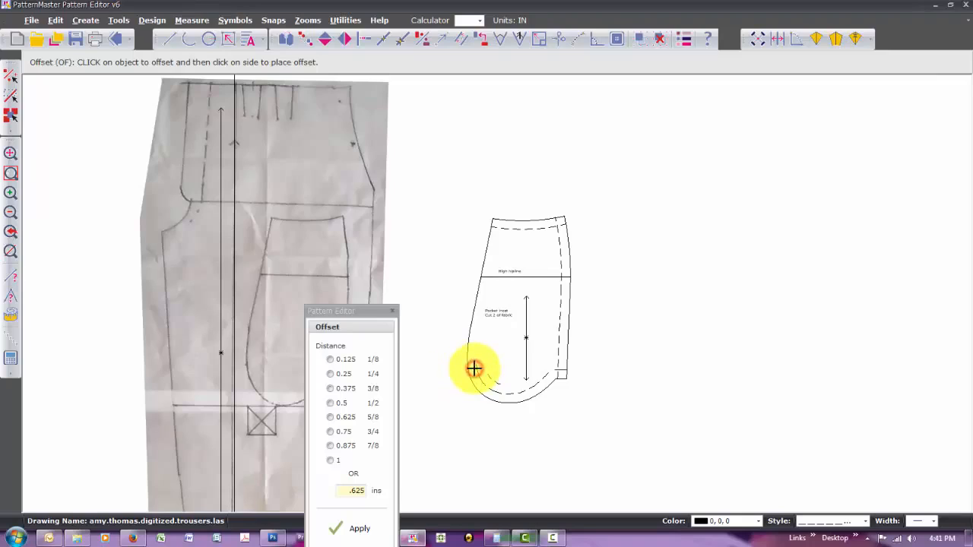
{"action": "left_click", "coordinate": [473, 354]}
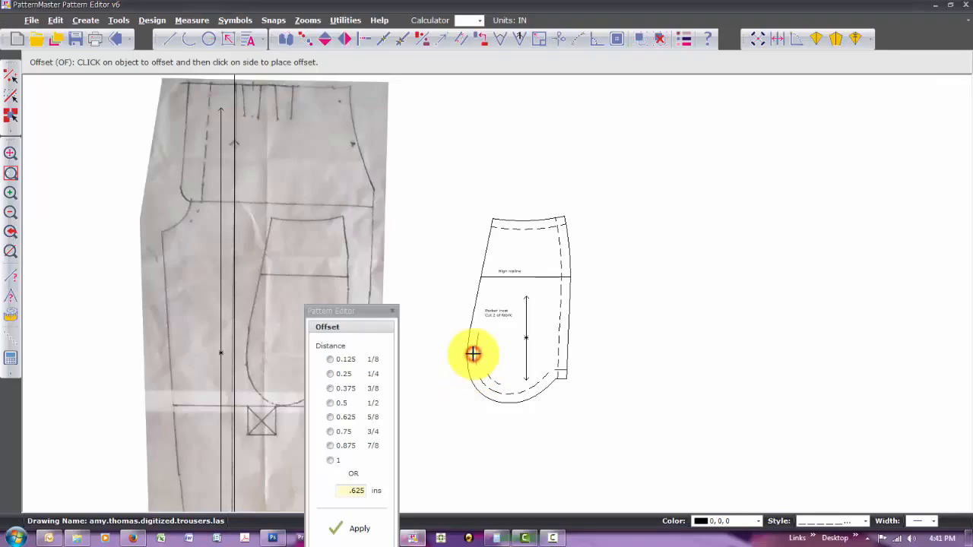
{"action": "left_click", "coordinate": [472, 353]}
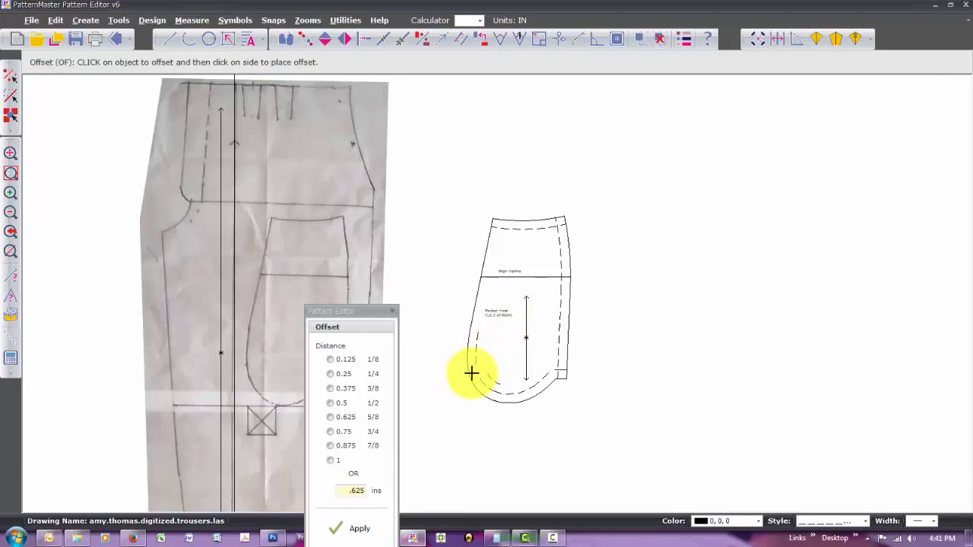
{"action": "left_click", "coordinate": [472, 374]}
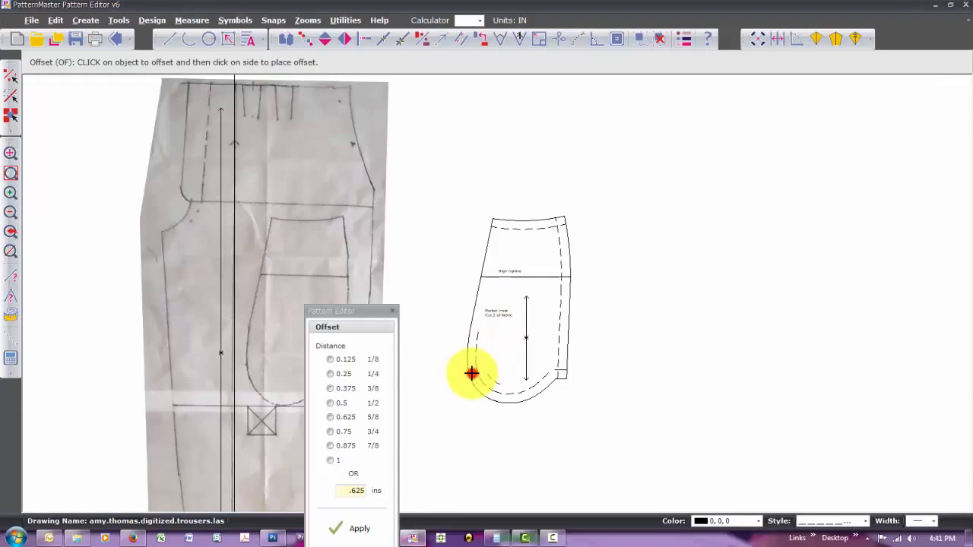
{"action": "left_click", "coordinate": [474, 317]}
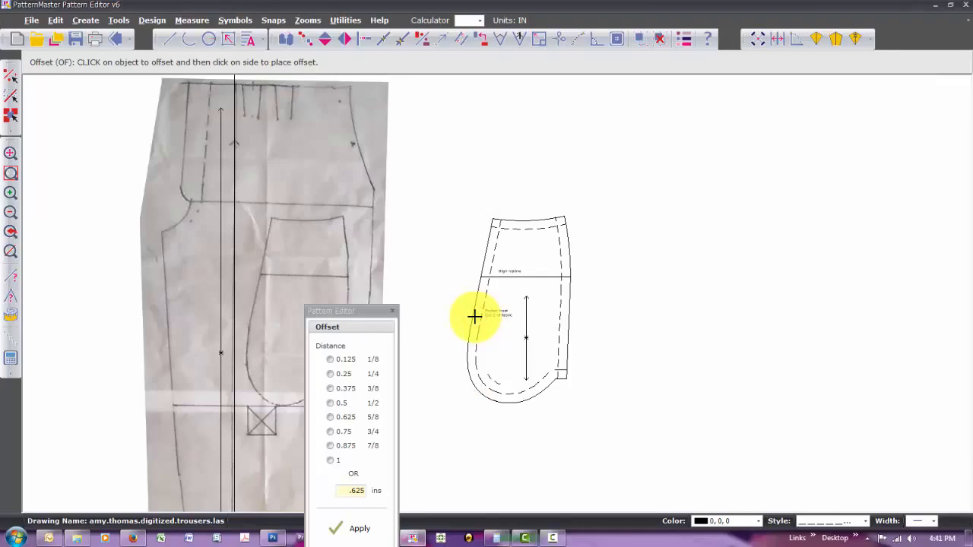
{"action": "left_click", "coordinate": [392, 312]}
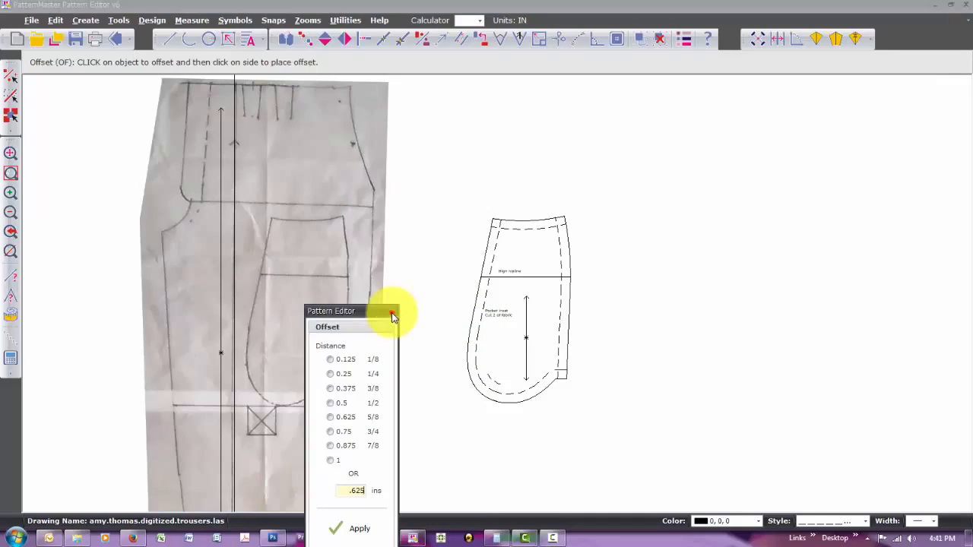
{"action": "left_click", "coordinate": [496, 381]}
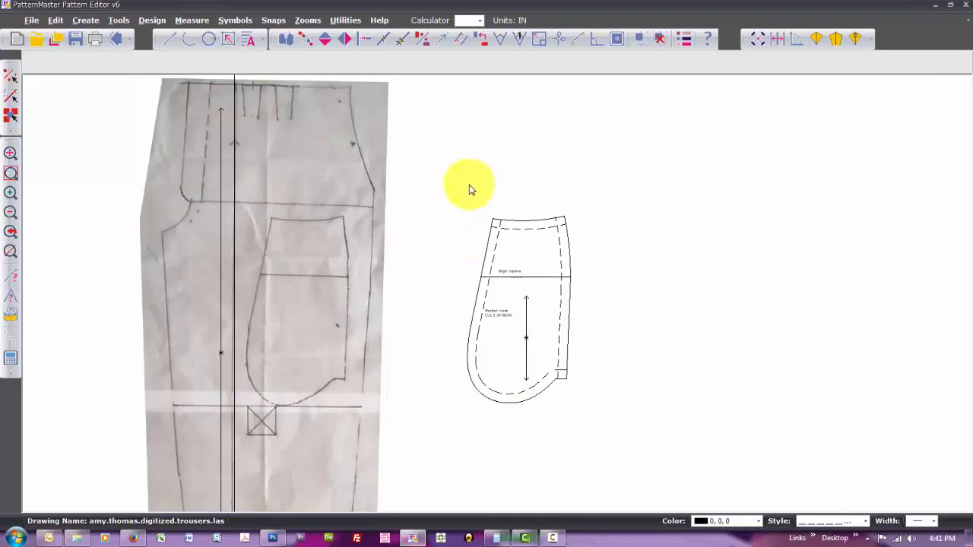
Try to group the pocket outline, seam lines and labels as one symbol and move it far right of the photo
{"action": "left_click_drag", "start_coordinate": [469, 185], "coordinate": [584, 484]}
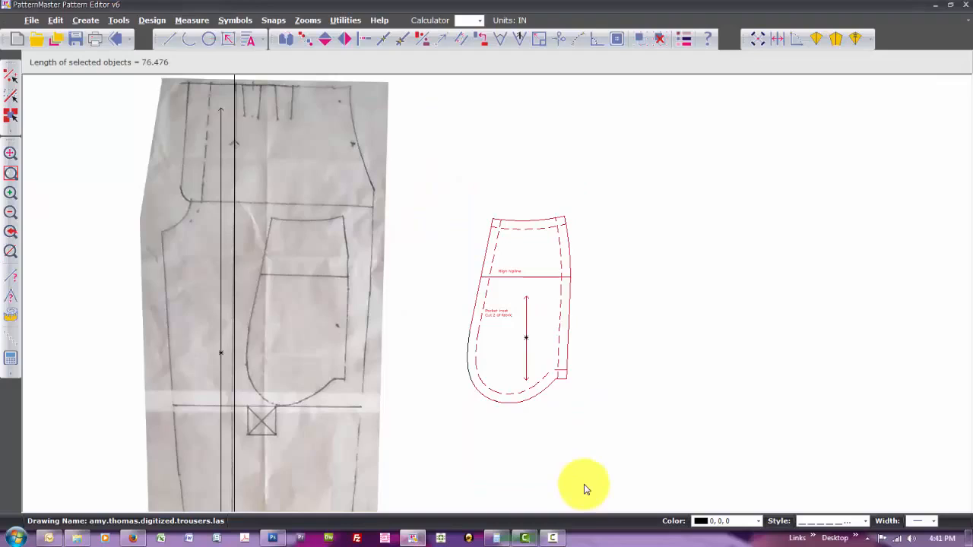
{"action": "left_click", "coordinate": [527, 327]}
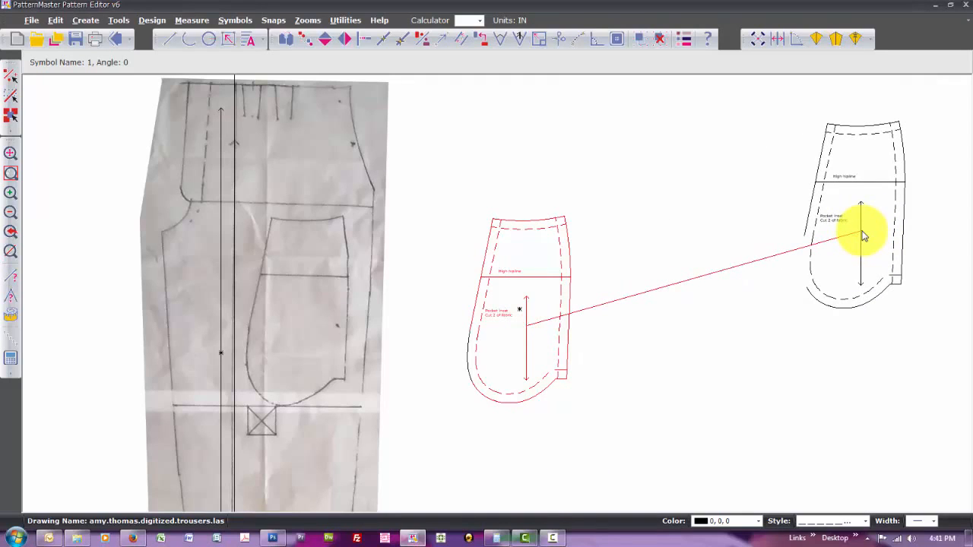
{"action": "left_click", "coordinate": [863, 237]}
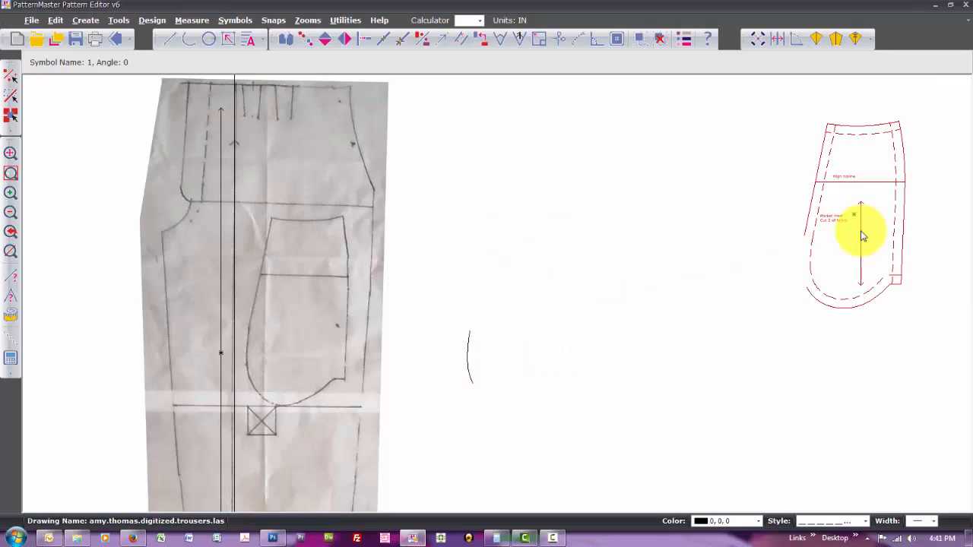
{"action": "key", "text": "ctrl+z"}
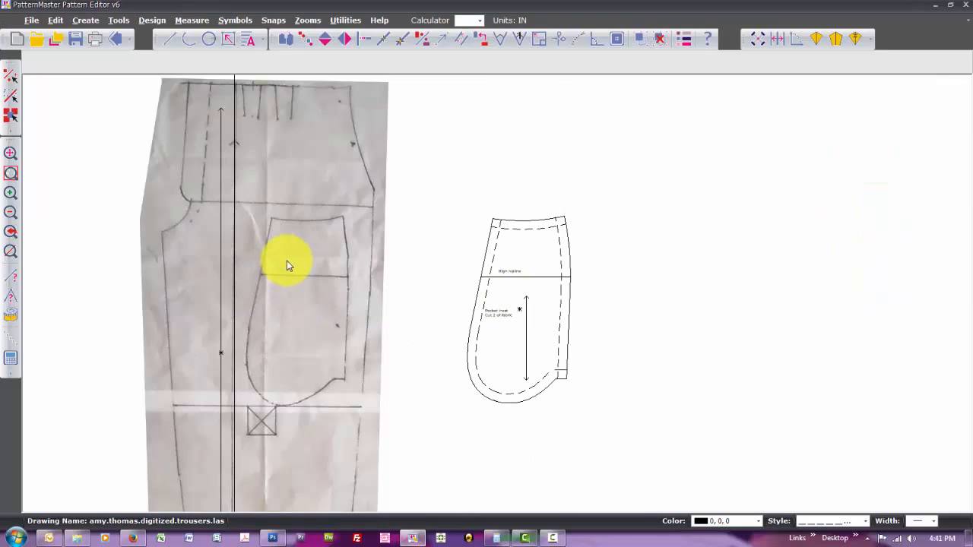
Group the complete pocket piece, including its lower-left arc, as one symbol and move it far right of the photo
{"action": "left_click", "coordinate": [449, 183]}
{"action": "left_click_drag", "start_coordinate": [449, 183], "coordinate": [625, 449]}
{"action": "left_click", "coordinate": [626, 448]}
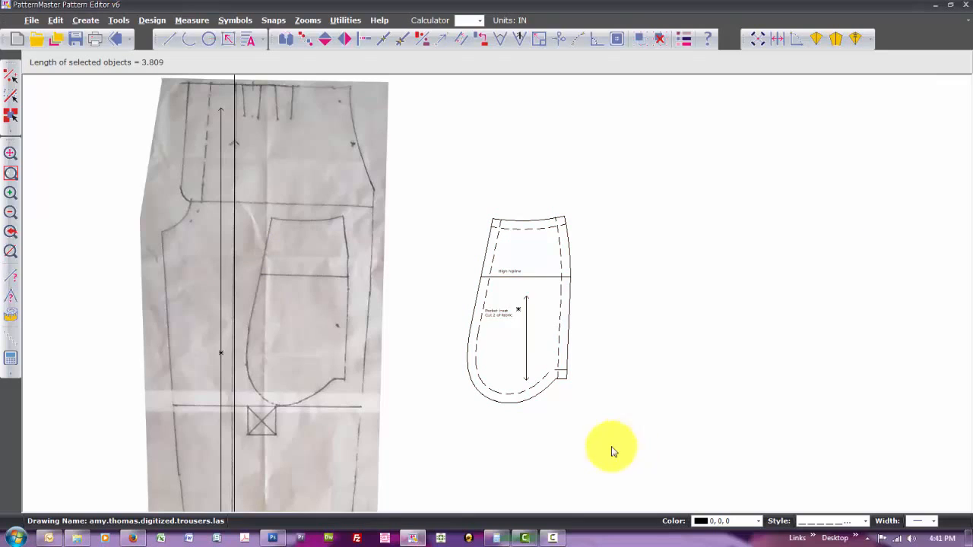
{"action": "left_click_drag", "start_coordinate": [517, 298], "coordinate": [850, 185]}
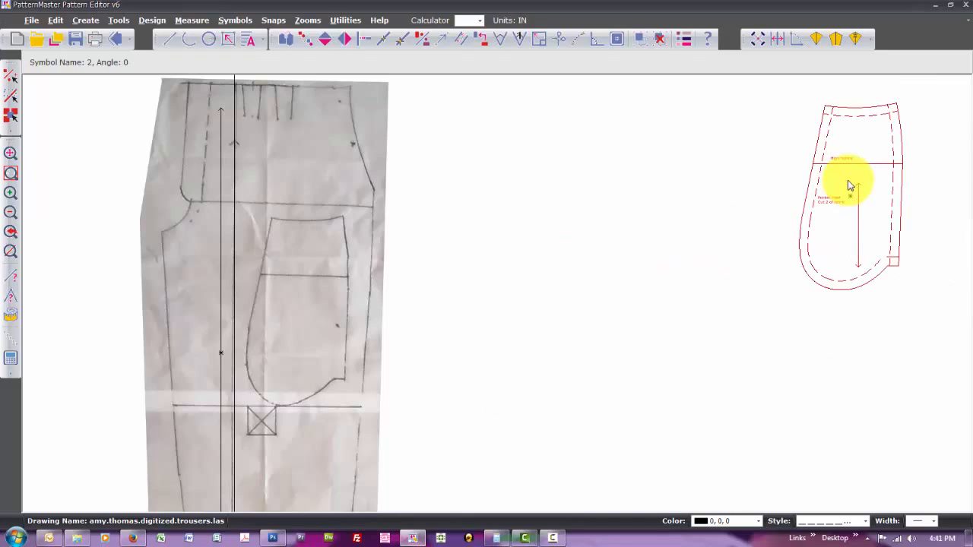
Trace the curved upper-right edge of the pants front with an arc from the waist corner to the side seam corner
{"action": "scroll", "coordinate": [851, 185], "scroll_direction": "up", "scroll_amount": 3}
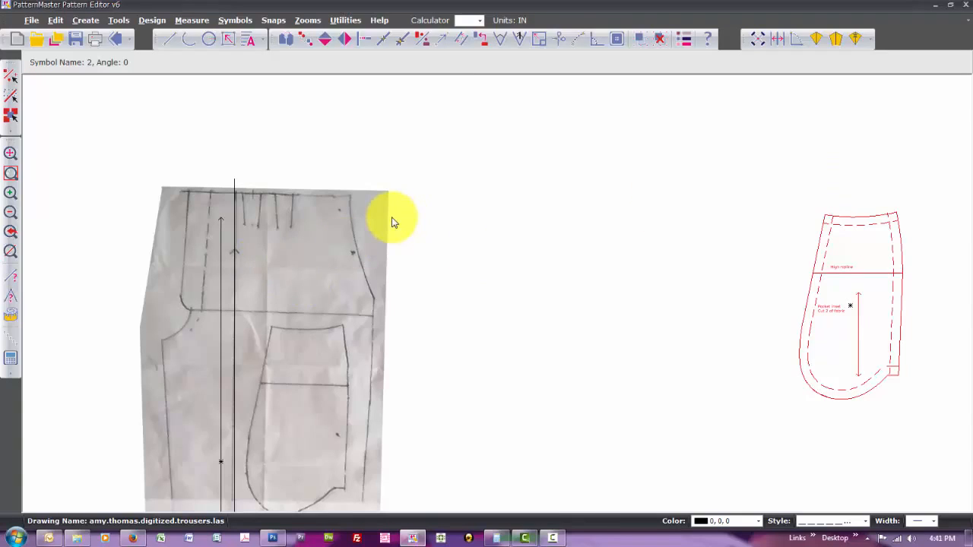
{"action": "key", "text": "a"}
{"action": "key", "text": "r"}
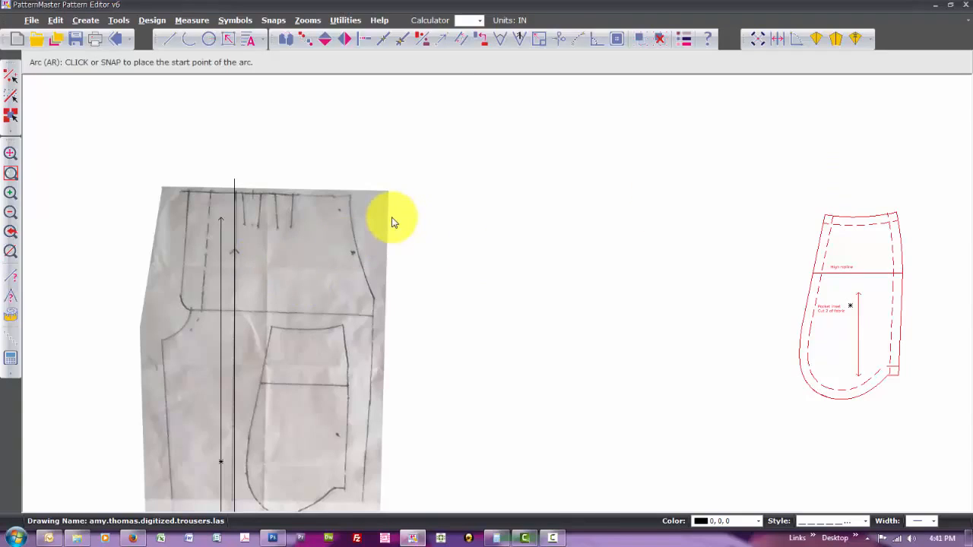
{"action": "left_click", "coordinate": [349, 197]}
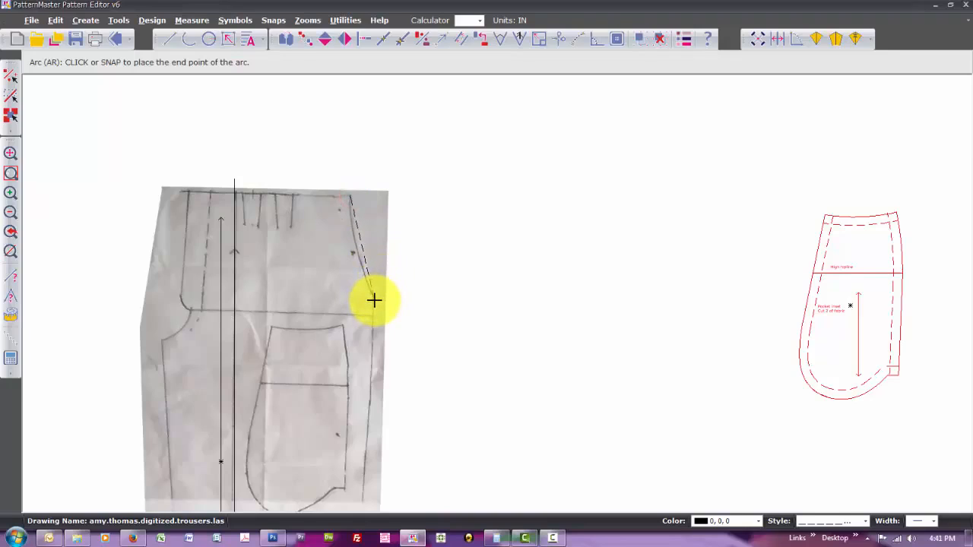
{"action": "left_click", "coordinate": [374, 298]}
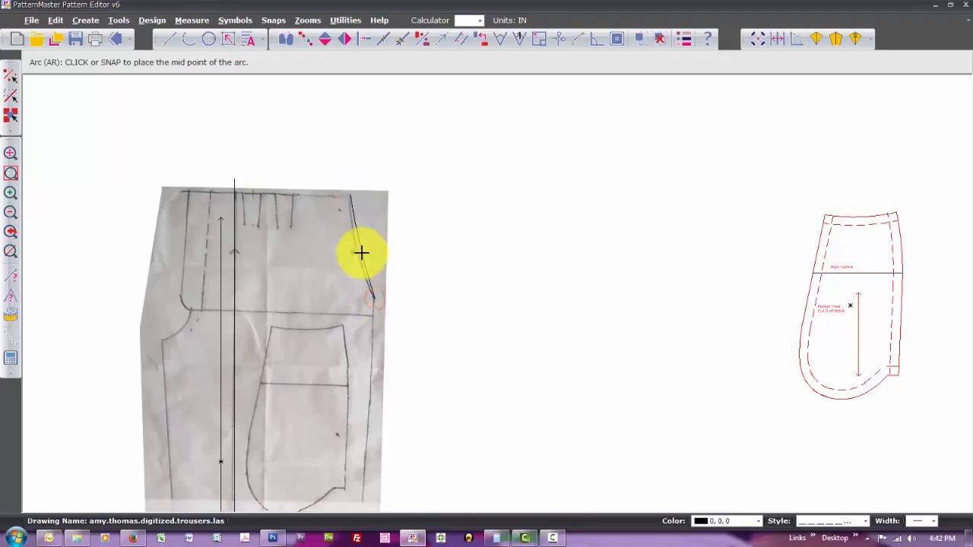
{"action": "left_click", "coordinate": [359, 260]}
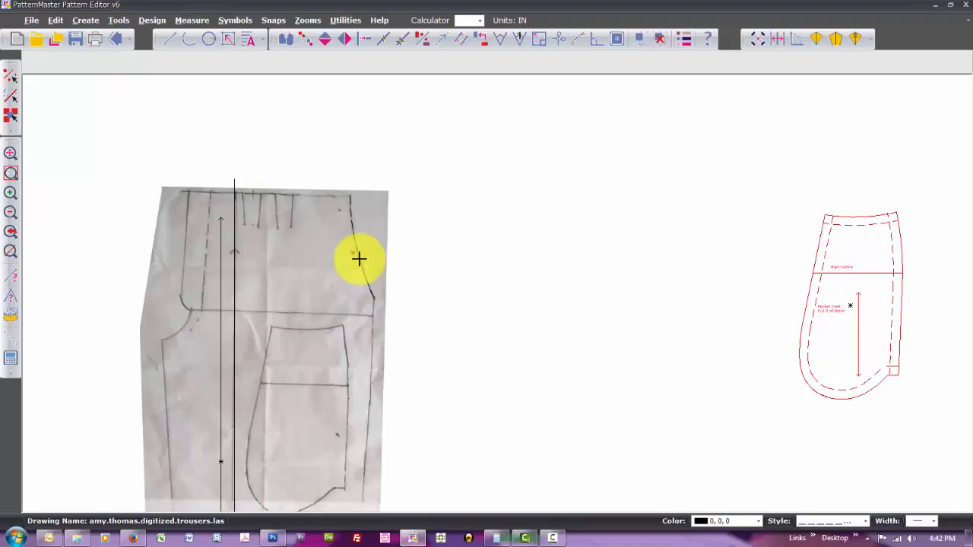
Trace the pants front's side seam with a line from the curve's lower end to just above the horizontal line below the pocket
{"action": "key", "text": "l"}
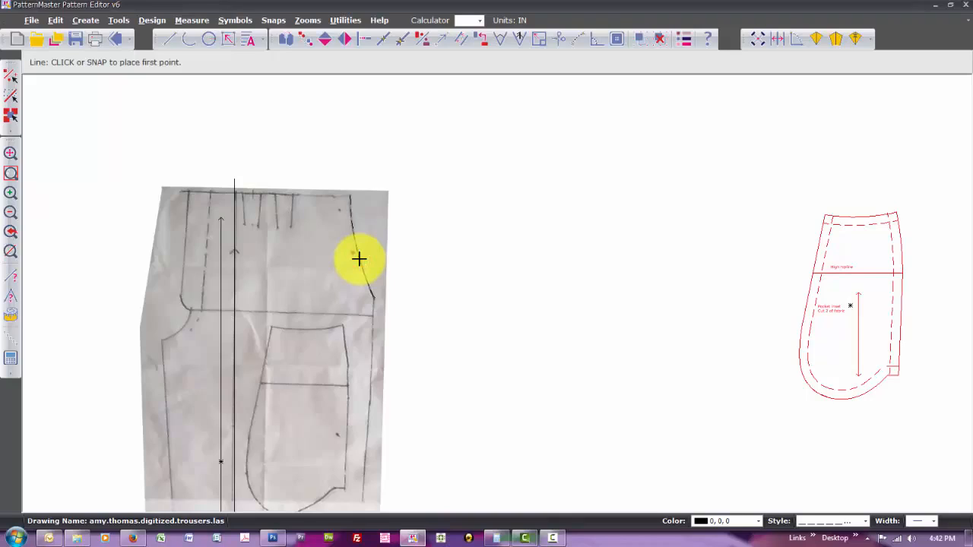
{"action": "left_click", "coordinate": [374, 297]}
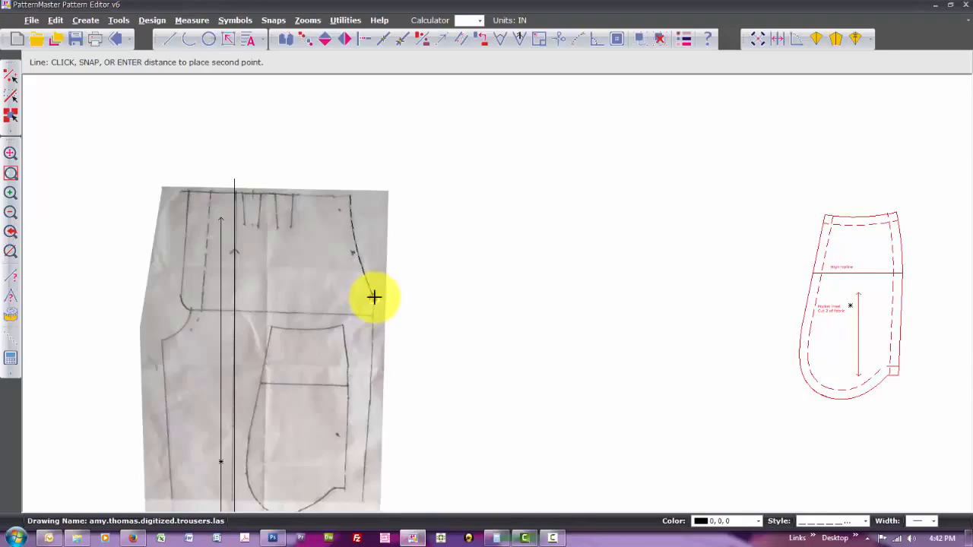
{"action": "left_click", "coordinate": [361, 503]}
{"action": "scroll", "coordinate": [361, 503], "scroll_direction": "down", "scroll_amount": 3}
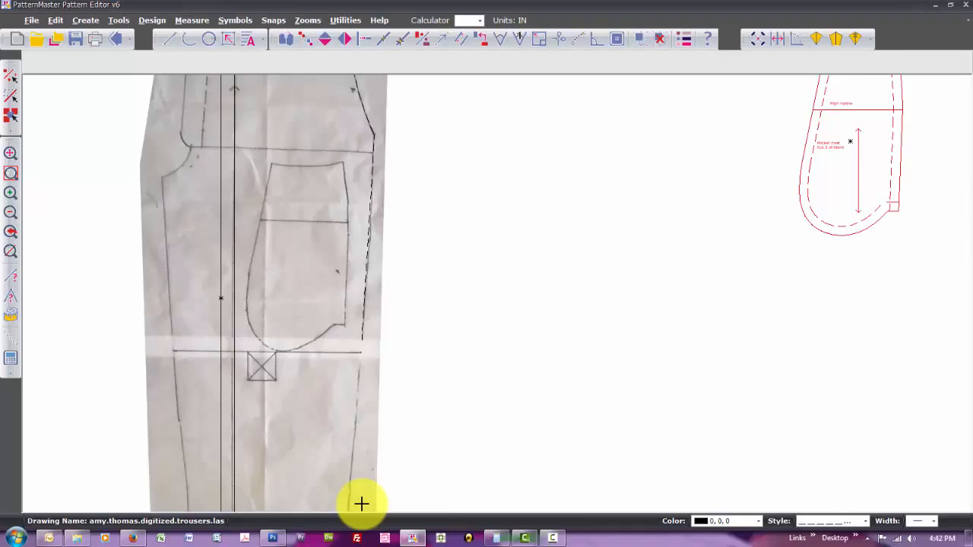
{"action": "scroll", "coordinate": [361, 503], "scroll_direction": "up", "scroll_amount": 2}
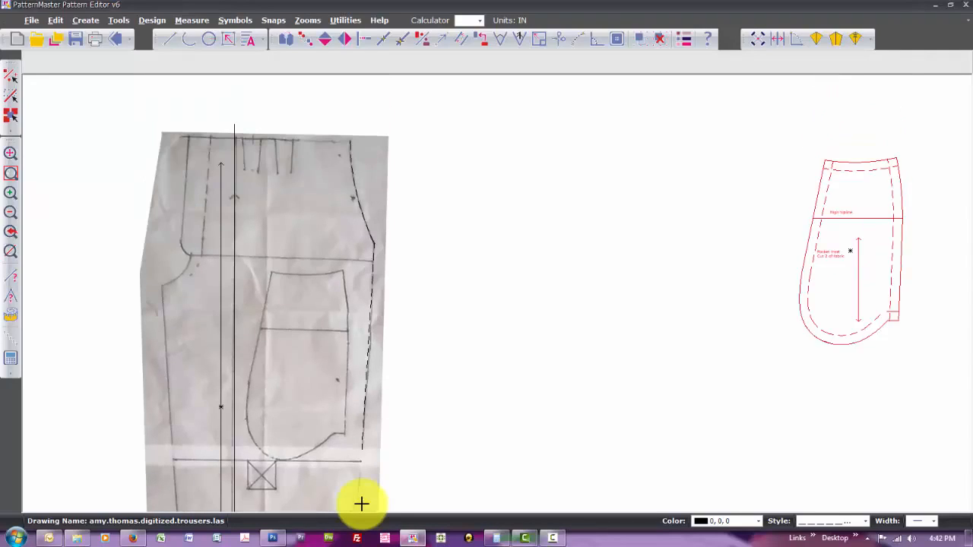